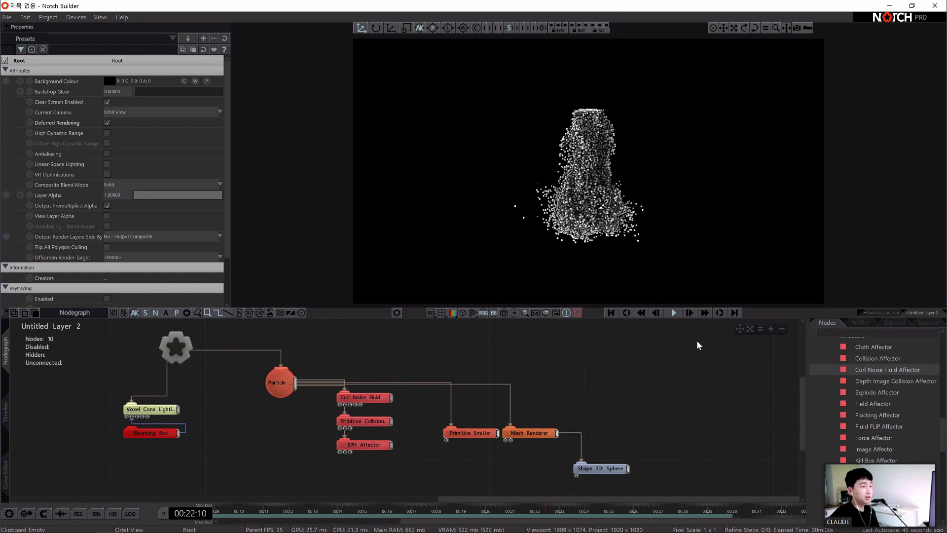
- Set the Primitive Collision Affector's Scale Y to 2
middle_drag(464, 373, 409, 363)
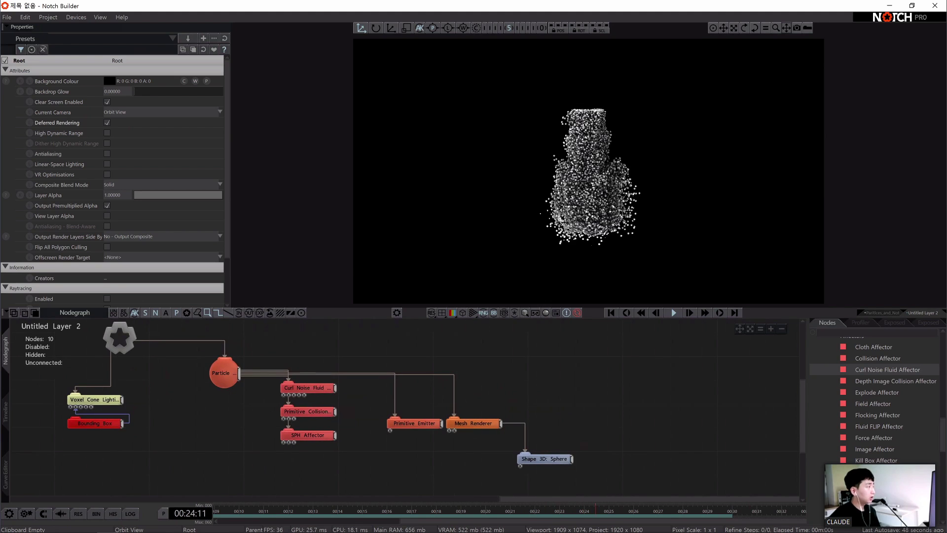
click(301, 412)
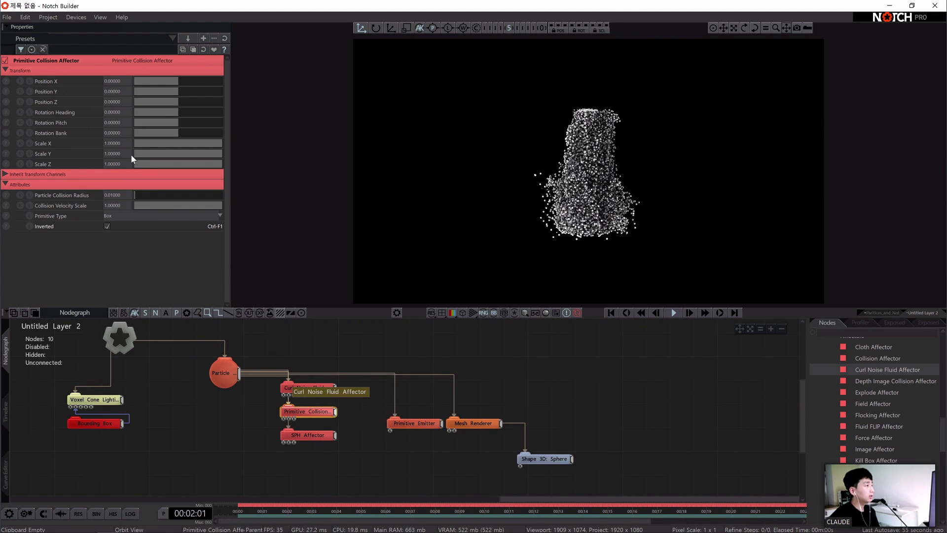
double_click(165, 158)
text(2)
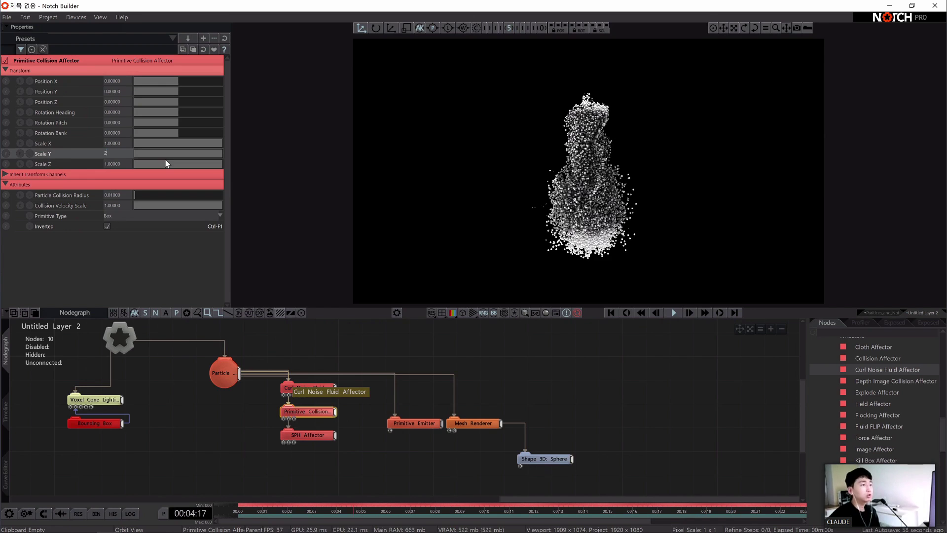
key(Return)
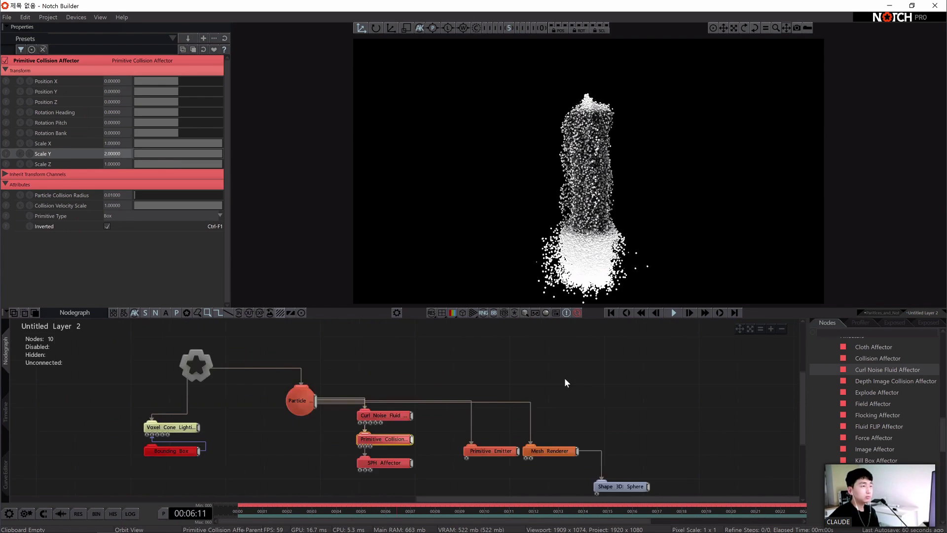
middle_drag(565, 379, 636, 371)
click(456, 431)
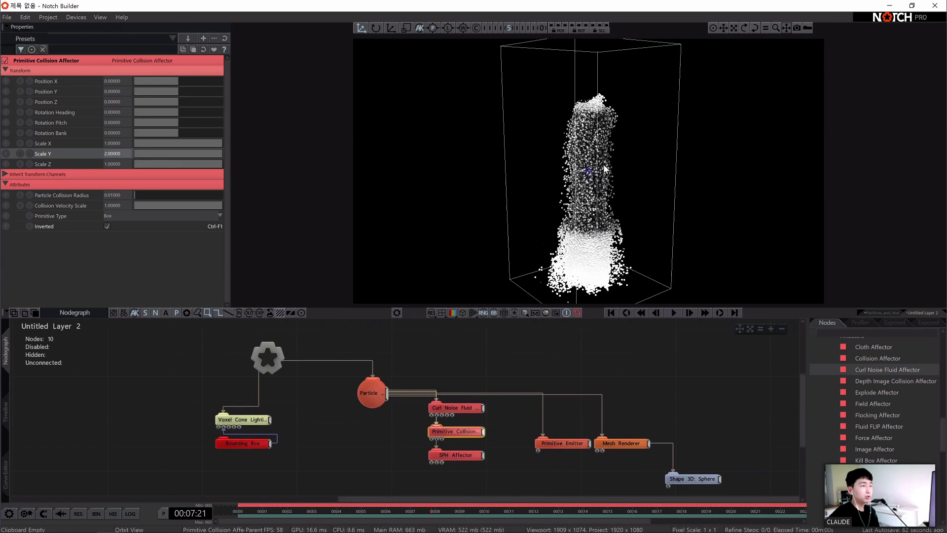
- Set the Bounding Box's Scale X, Y and Z to 2 and replay the simulation from the start
click(252, 442)
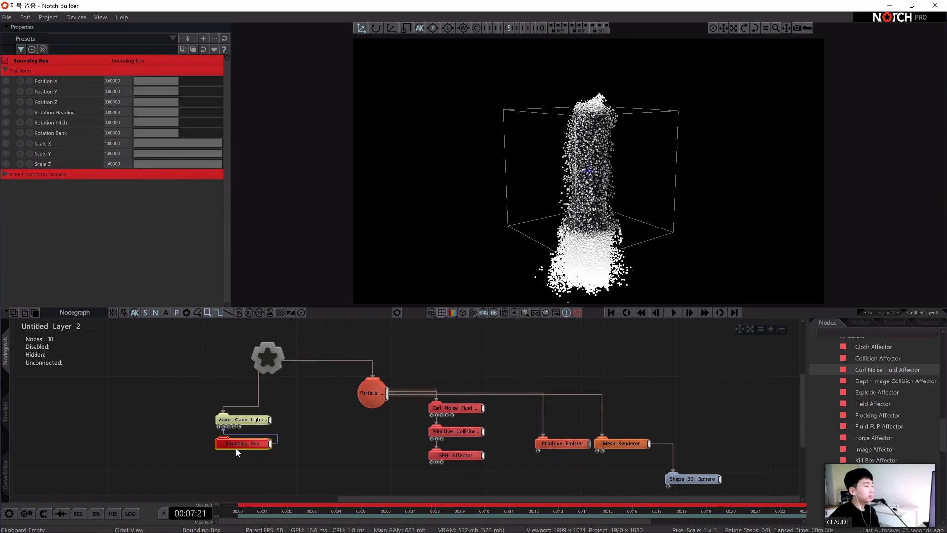
click(112, 143)
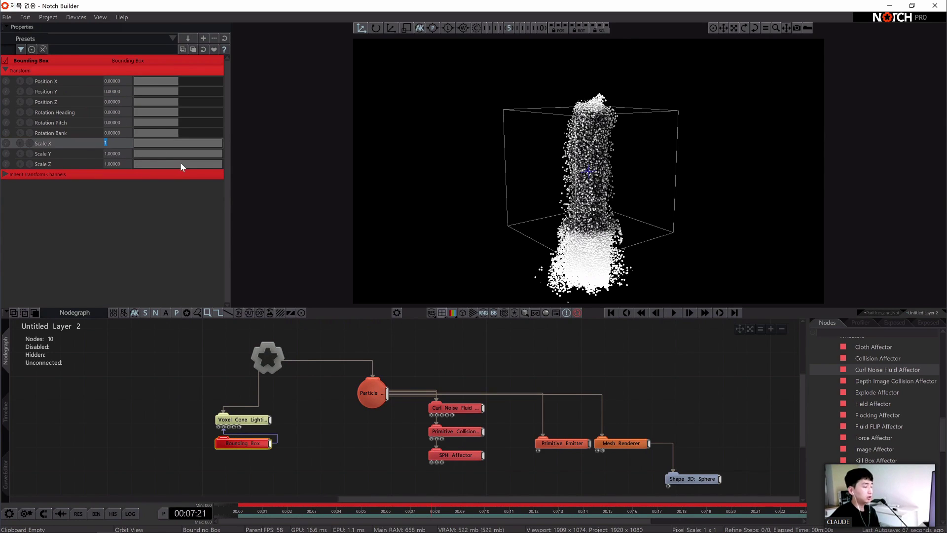
text(2)
key(Tab)
text(2)
key(Tab)
text(2)
key(Return)
key(Home)
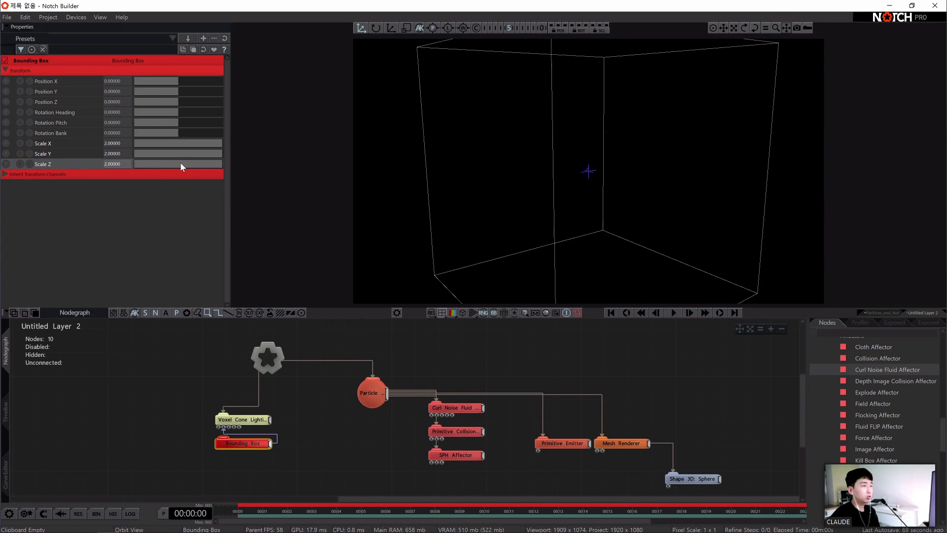
key(space)
click(649, 332)
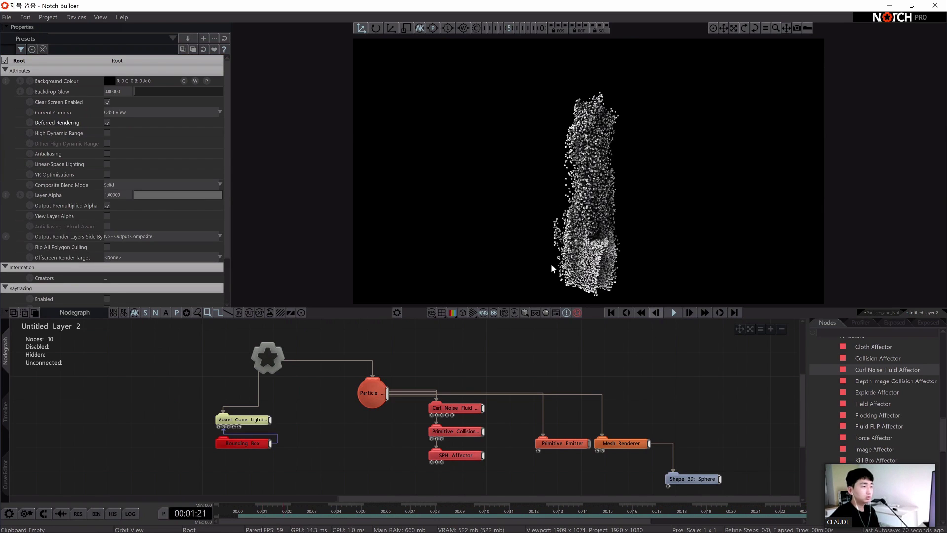
click(259, 422)
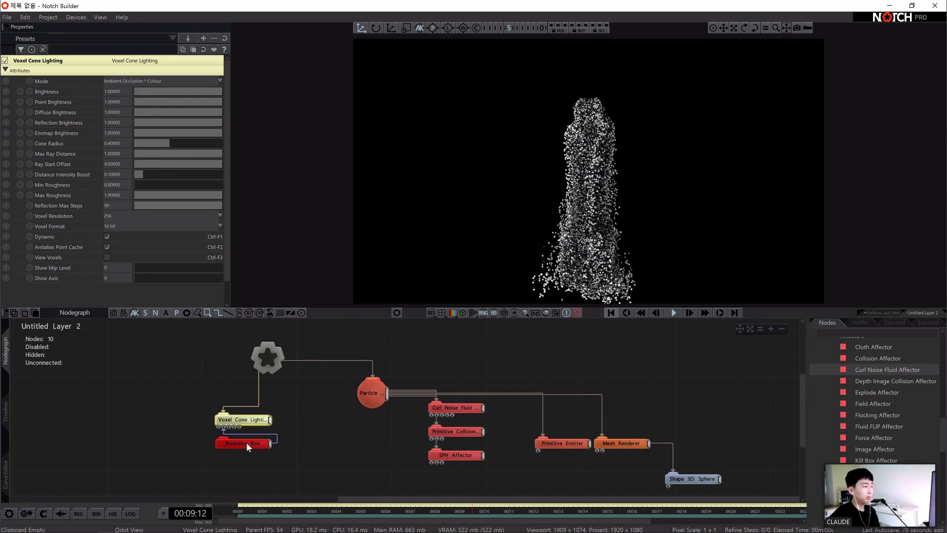
middle_drag(550, 336, 497, 320)
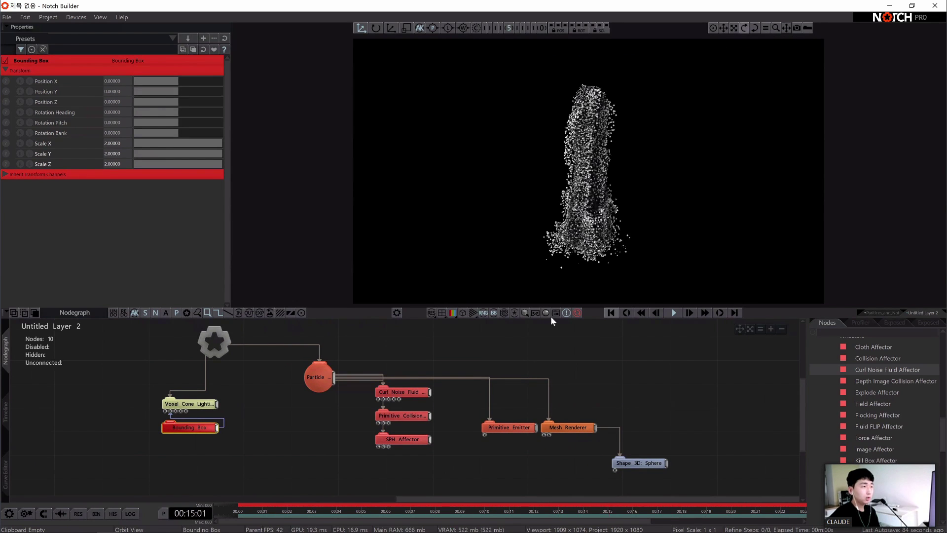
click(410, 415)
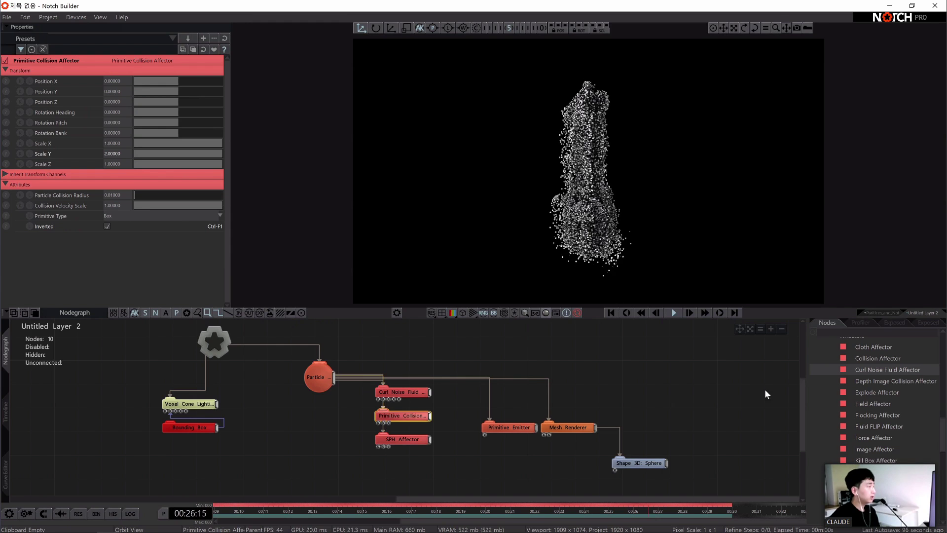
- Add a Procedural Root node to the nodegraph, in the empty area beyond the particle network
scroll(849, 402, down, 3)
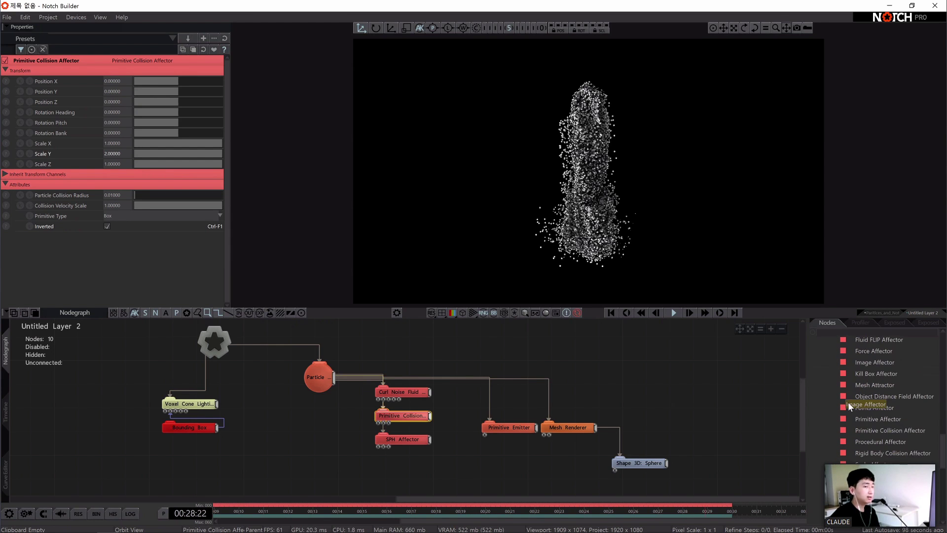
scroll(848, 402, up, 10)
click(814, 367)
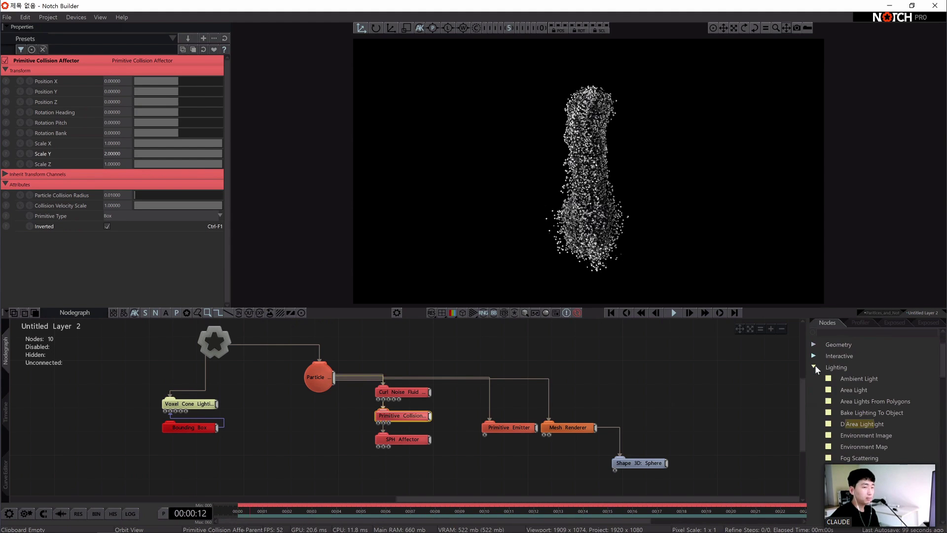
click(814, 367)
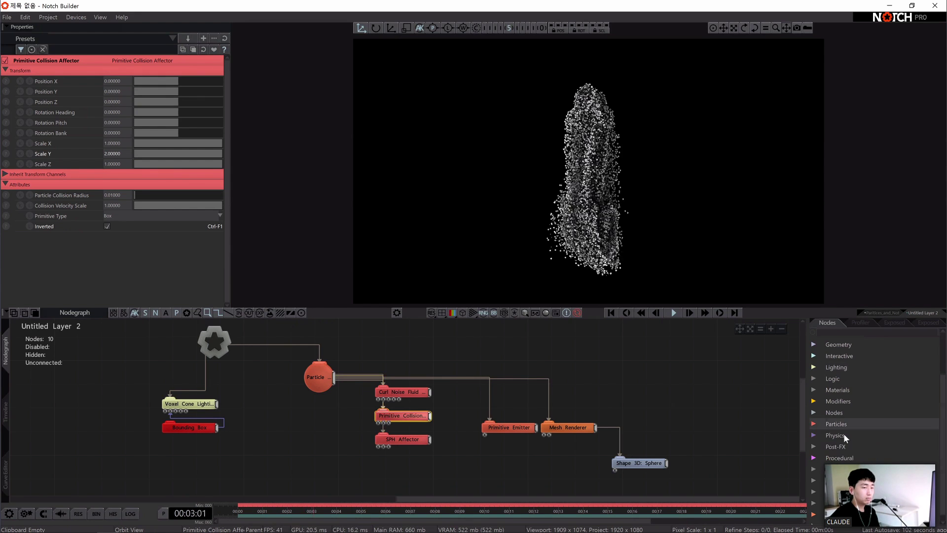
click(862, 448)
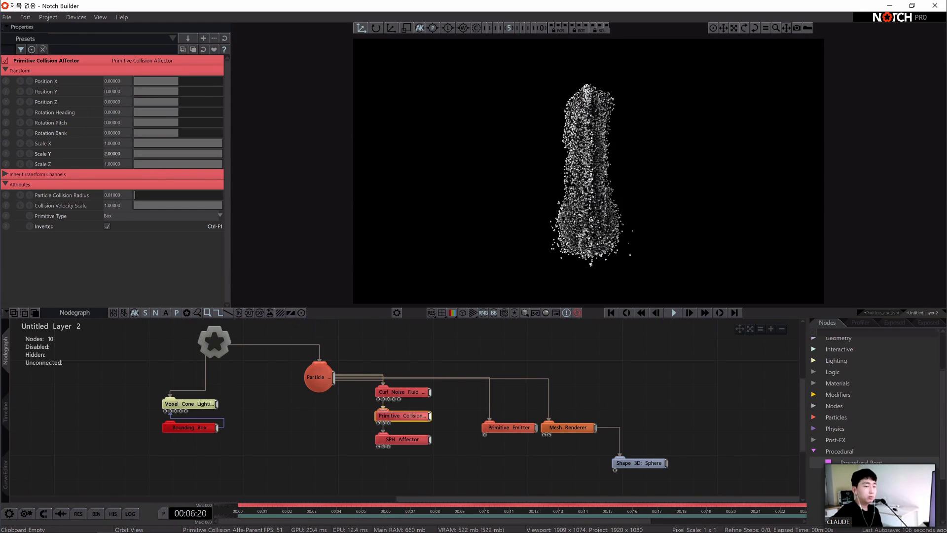
drag(861, 461, 674, 370)
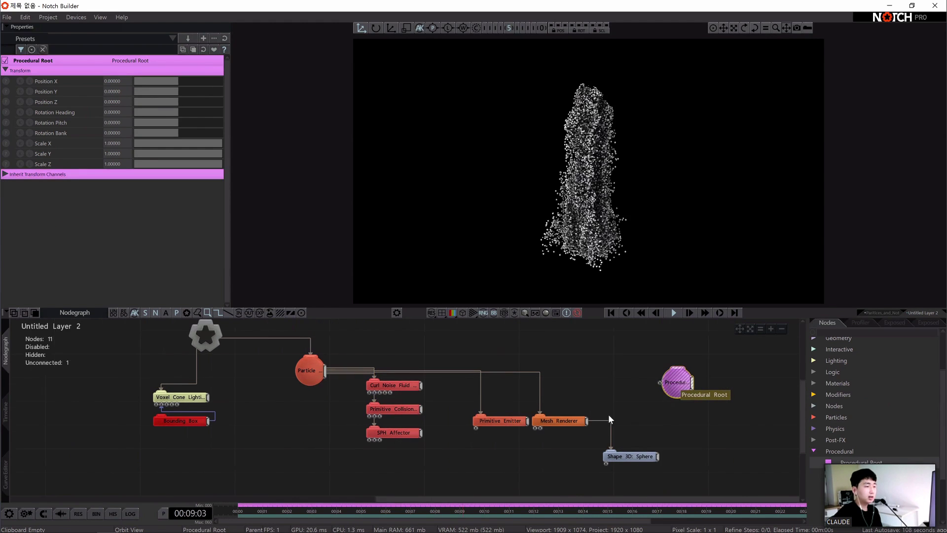
- Connect the layer's Root node to the Procedural Root
middle_drag(621, 425, 609, 423)
drag(609, 423, 606, 410)
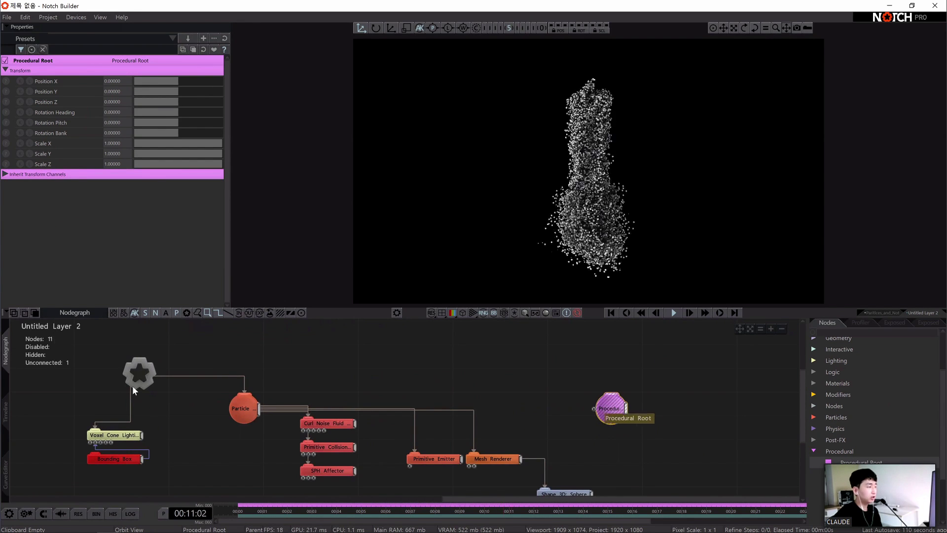
drag(158, 376, 608, 410)
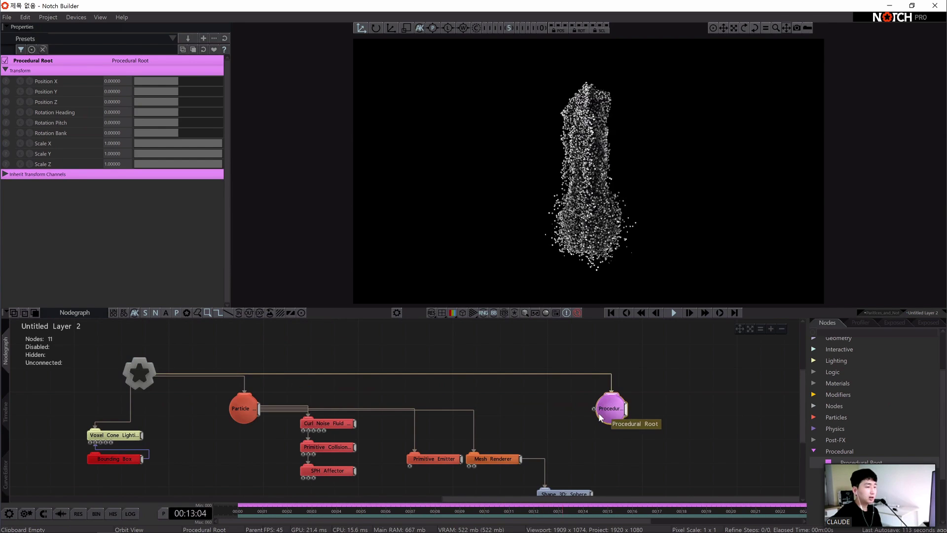
middle_drag(563, 393, 628, 387)
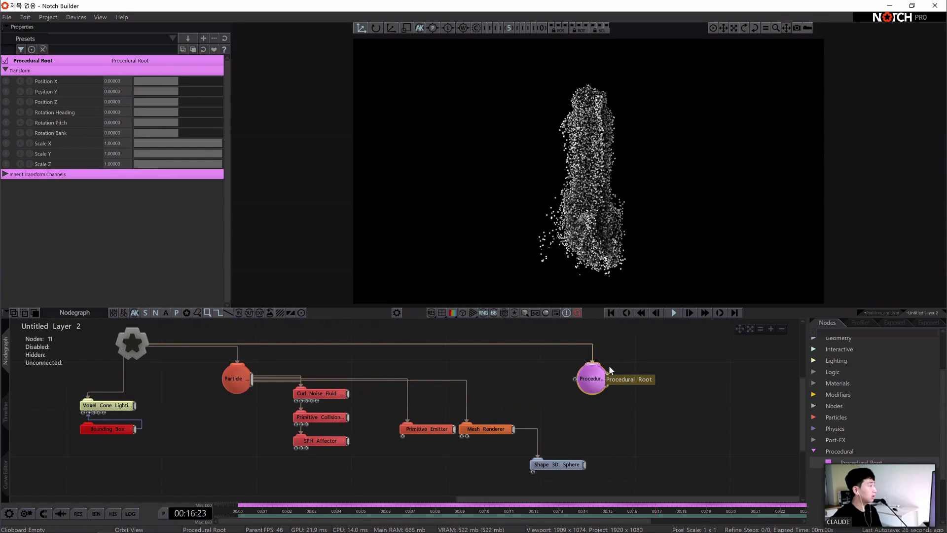
- Add a procedural Particles generator node beside the Procedural Root
scroll(864, 434, down, 2)
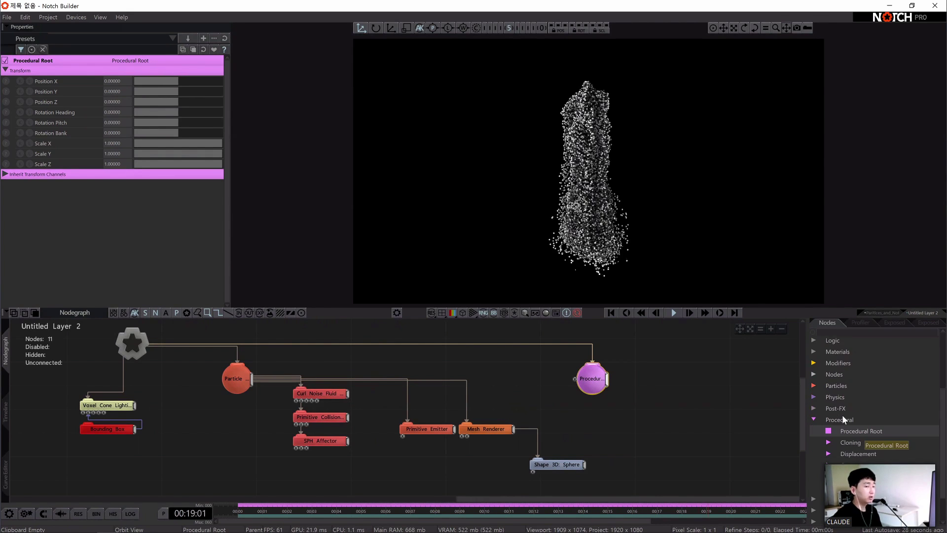
click(863, 457)
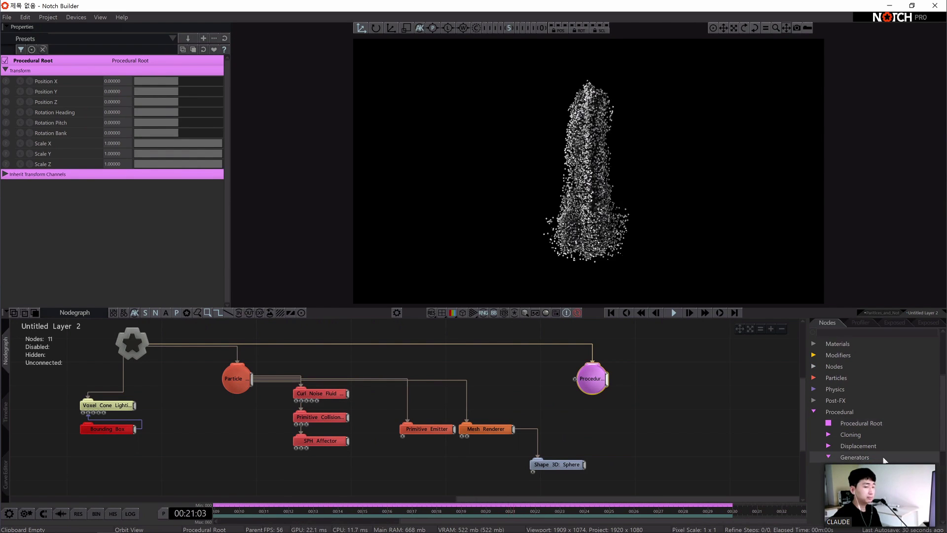
scroll(864, 457, down, 2)
scroll(874, 425, down, 2)
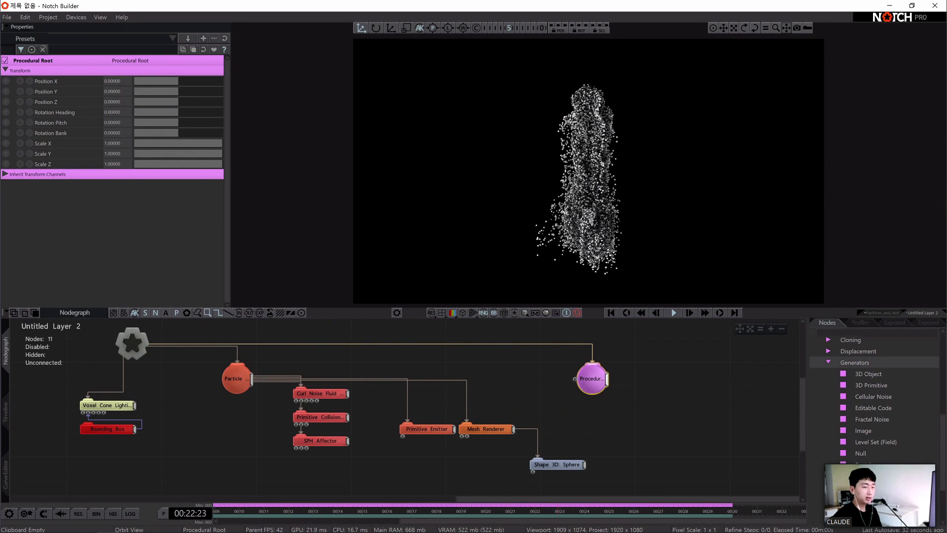
drag(861, 464, 754, 345)
drag(630, 385, 704, 396)
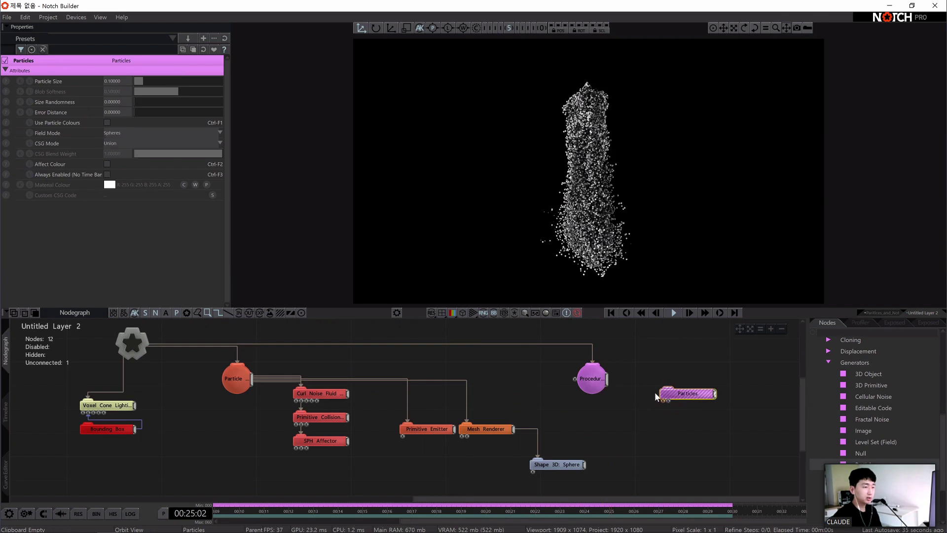
- Connect the Particles generator to the Procedural Root and link the Particle Root into the generator's particle input
click(649, 391)
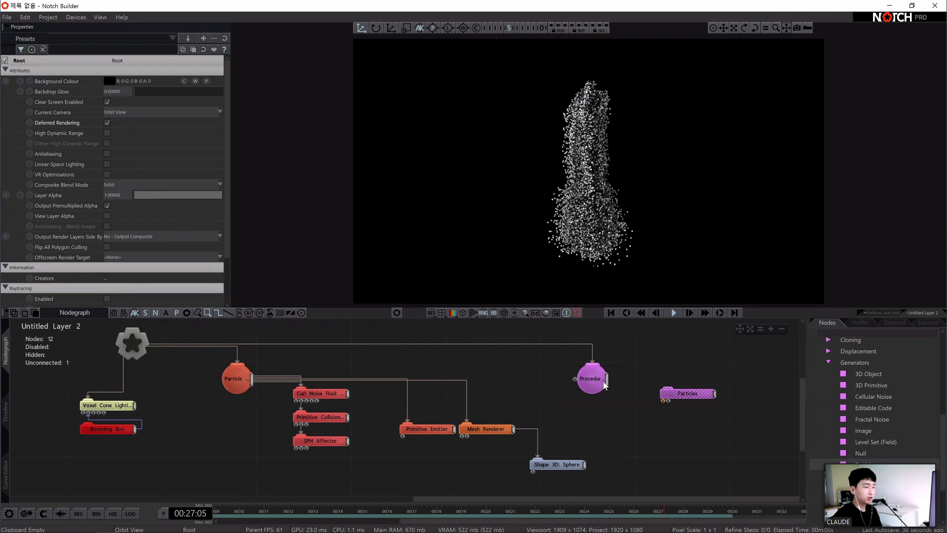
drag(608, 379, 673, 394)
click(669, 403)
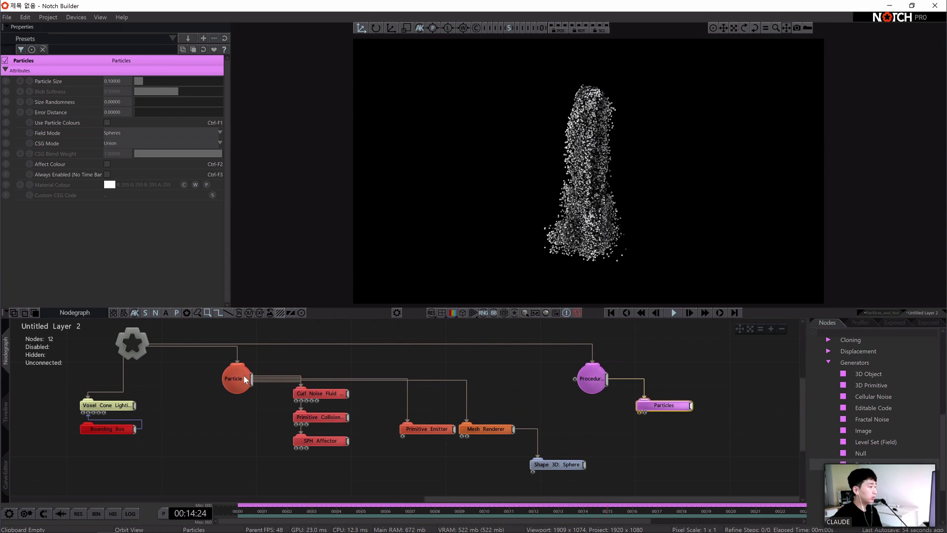
drag(245, 376, 640, 412)
drag(586, 424, 545, 415)
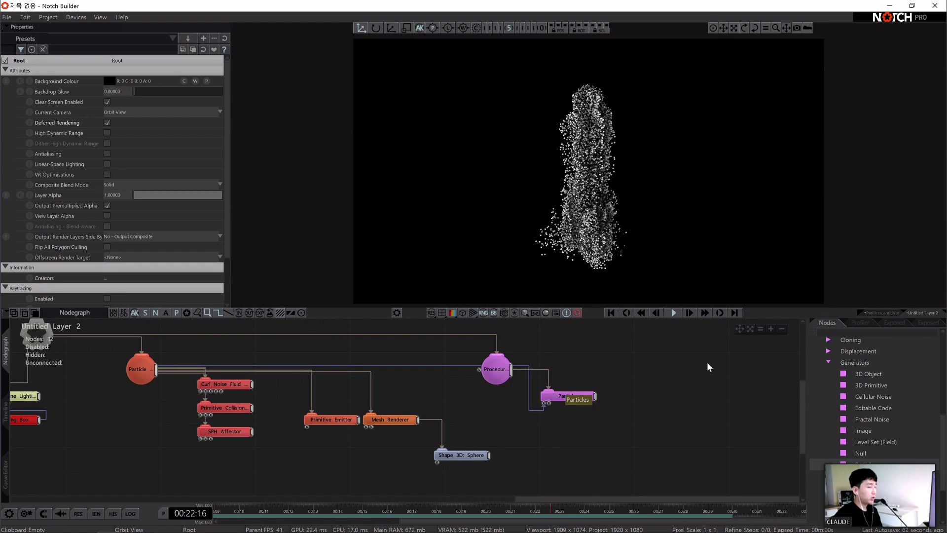
- Add a Procedural Meshing render node beside the Particles generator and connect it to the Procedural Root
scroll(864, 444, down, 2)
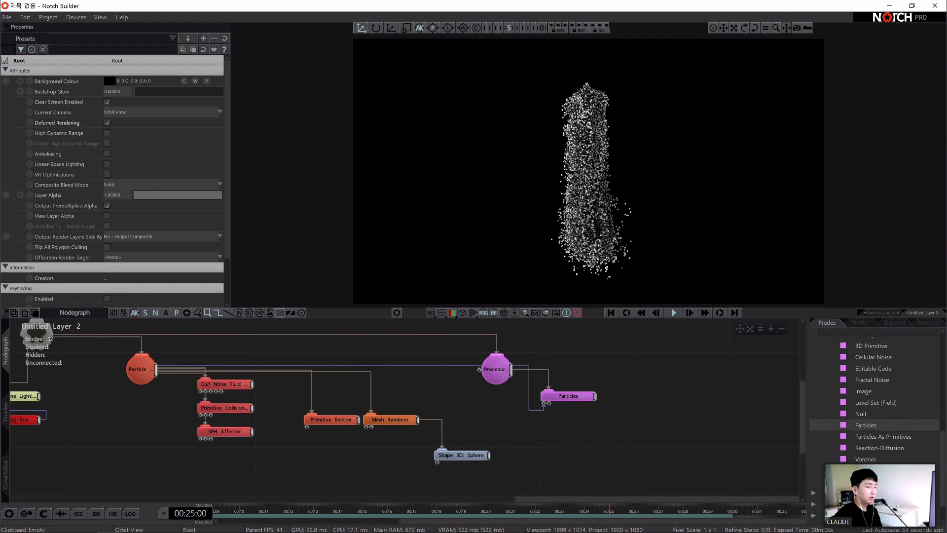
scroll(879, 435, down, 1)
scroll(883, 436, down, 2)
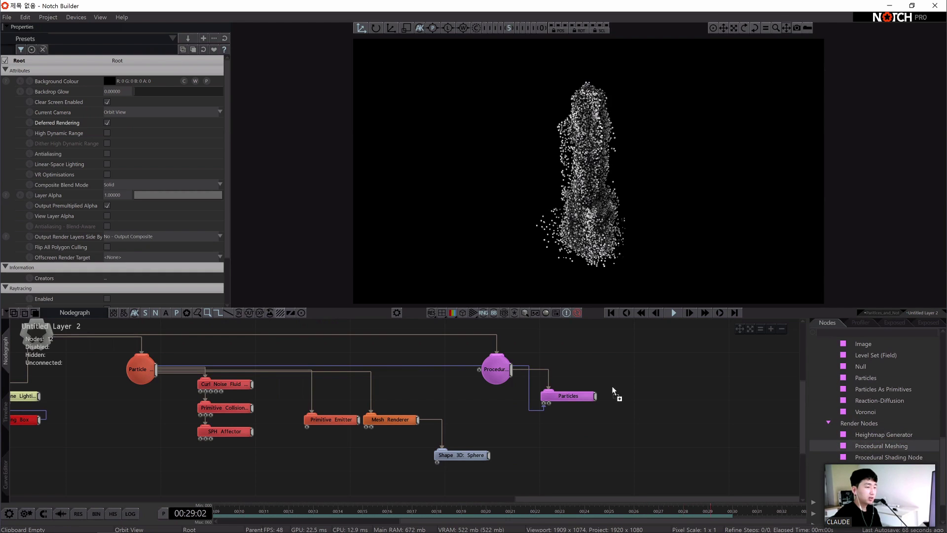
drag(613, 390, 614, 392)
click(497, 375)
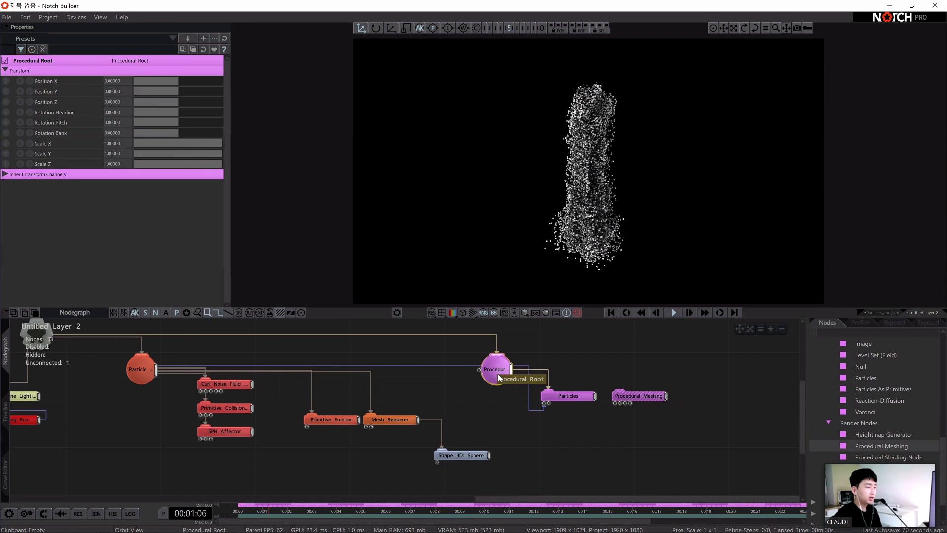
drag(499, 377, 620, 392)
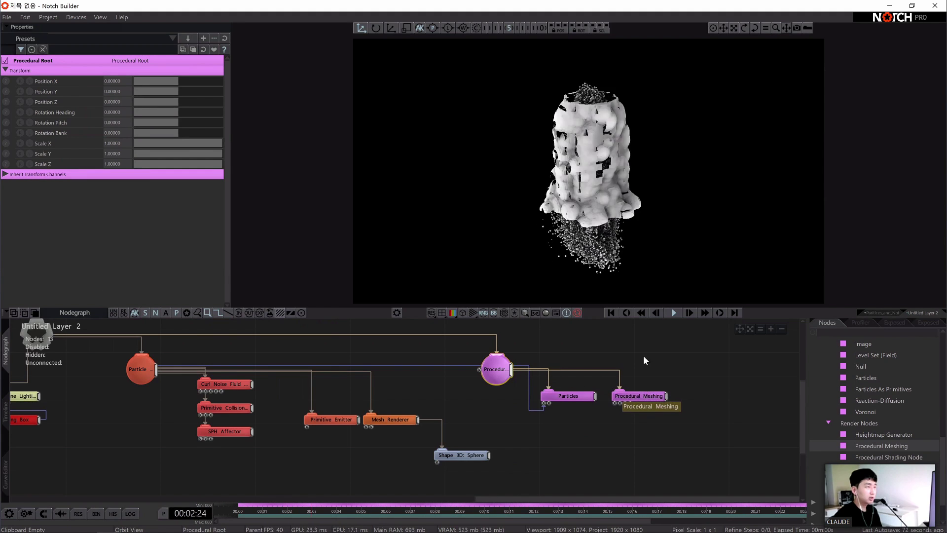
click(612, 355)
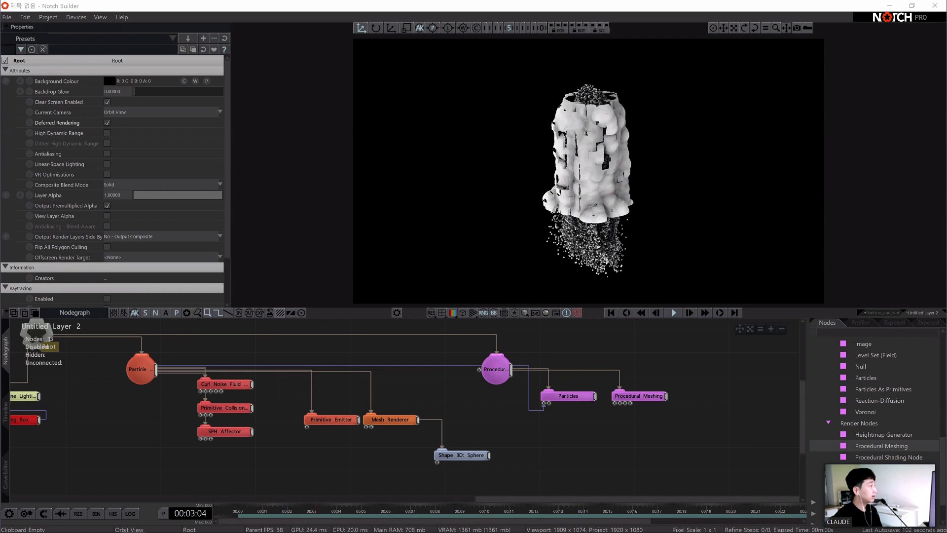
- Disable the Mesh Renderer node in the particle network
click(395, 421)
right_click(397, 424)
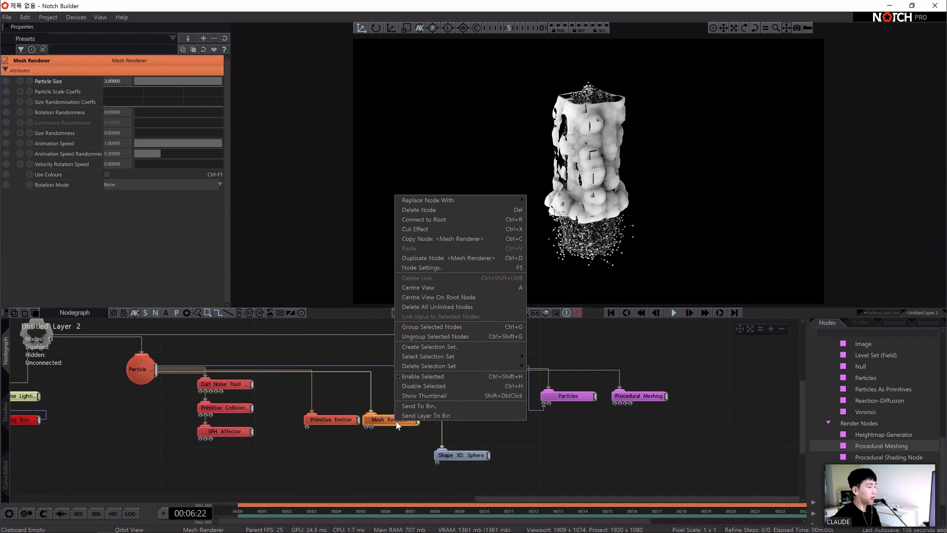
right_click(386, 424)
right_click(386, 425)
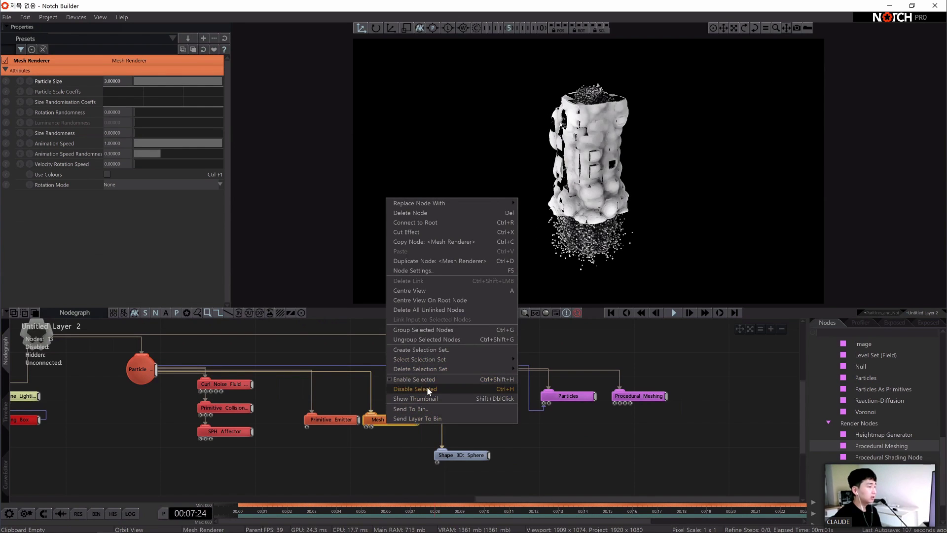
click(427, 389)
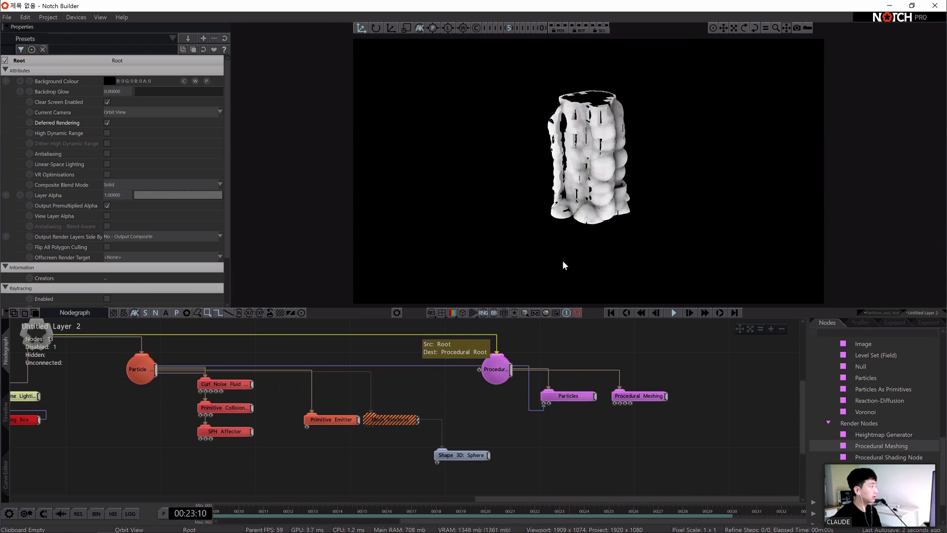
- Set the procedural Particles node to Blobs field mode with particle size about 0.033, blob softness 1 and size randomness 0.925
click(546, 396)
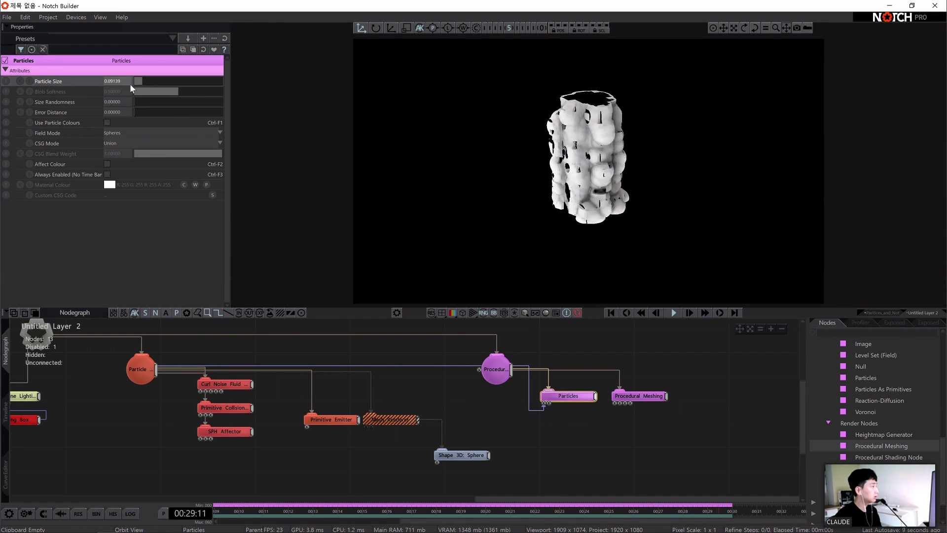
drag(93, 84, 126, 84)
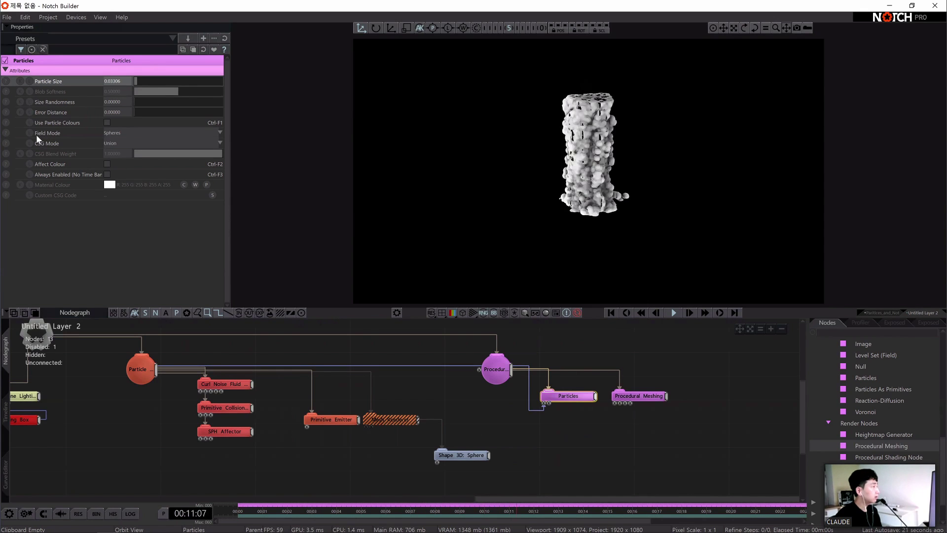
click(126, 135)
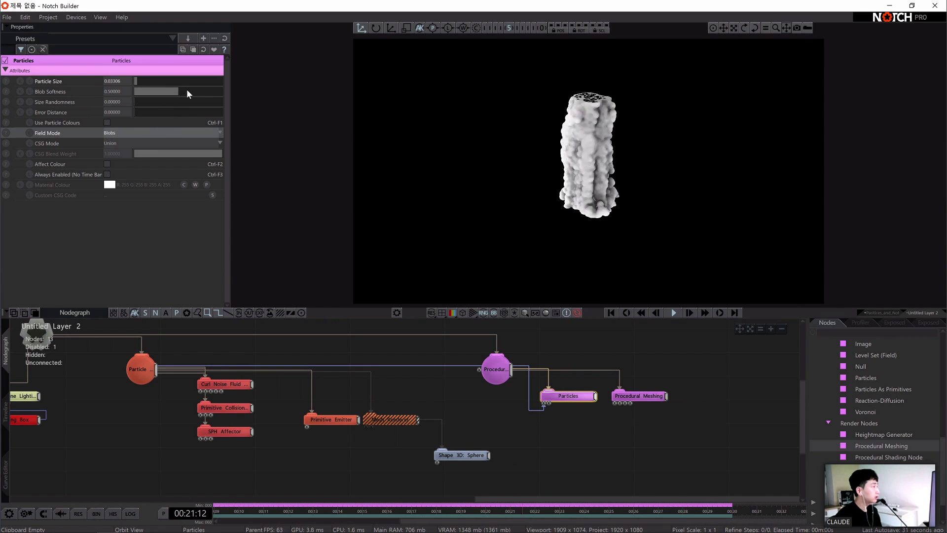
drag(187, 91, 216, 102)
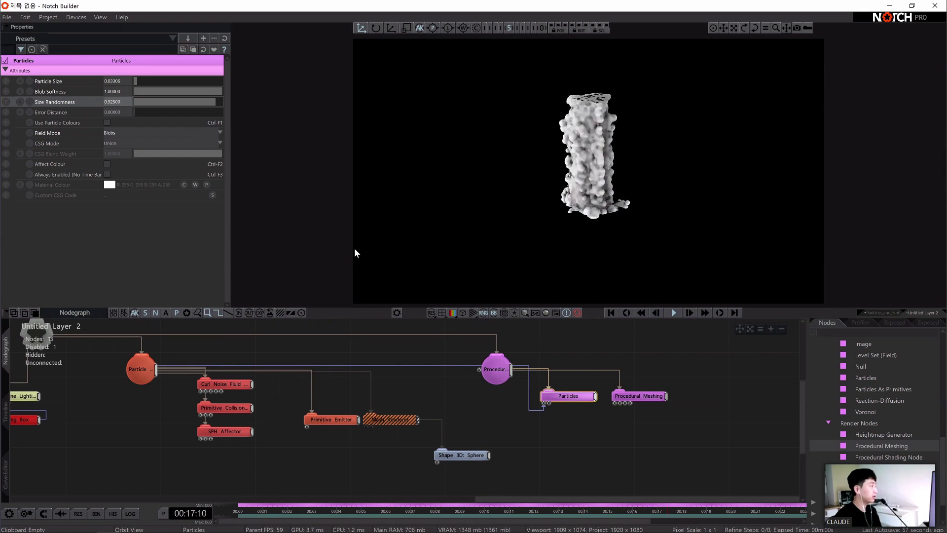
- Scale the Procedural Root to 2 on X, Y and Z
click(495, 364)
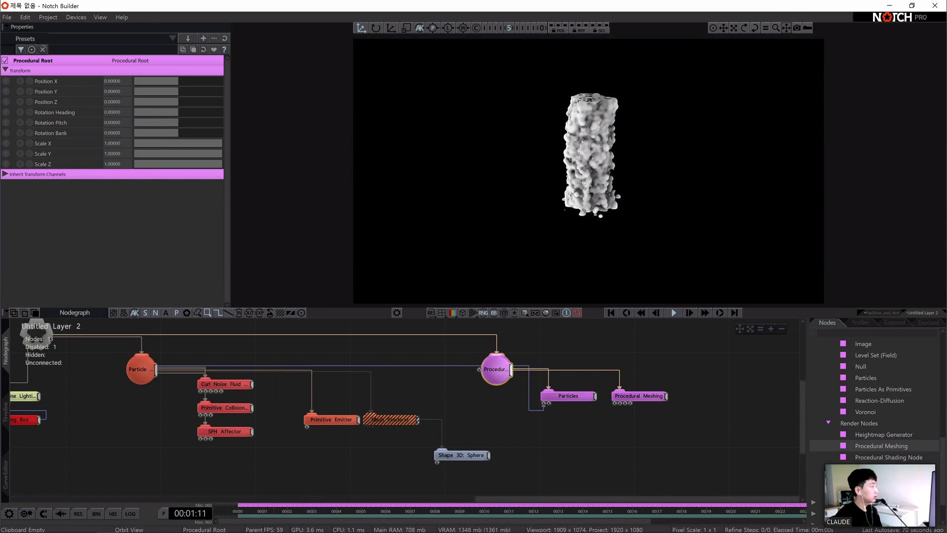
double_click(117, 154)
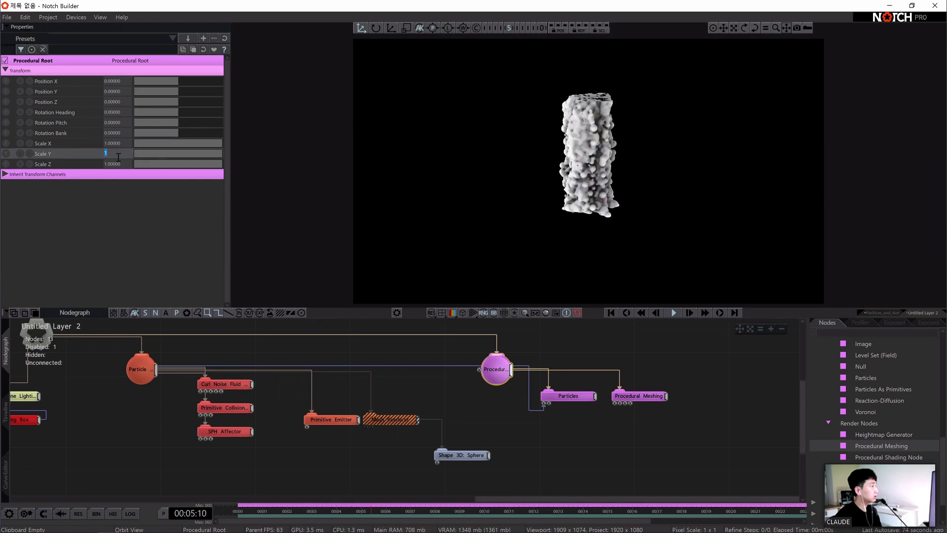
double_click(118, 143)
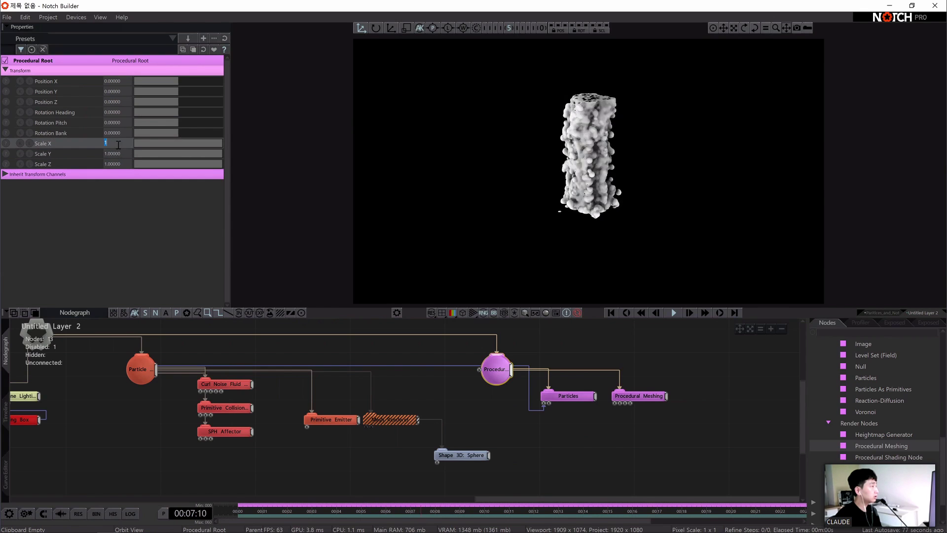
text(2)
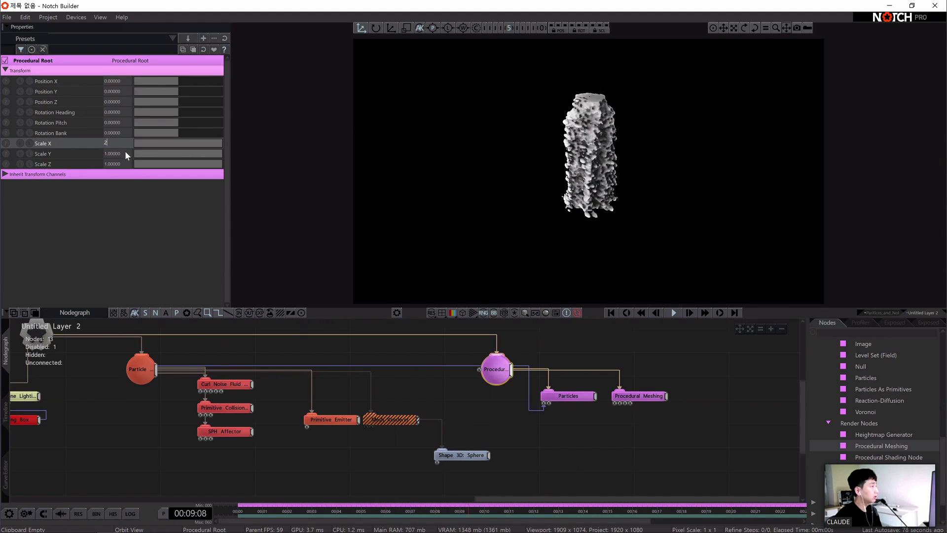
key(Tab)
text(2)
key(Tab)
text(2)
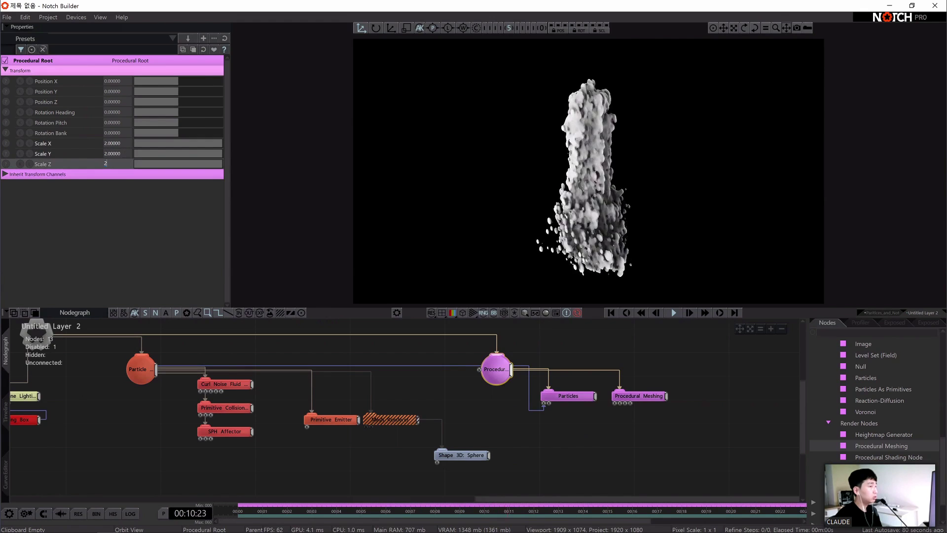
click(426, 338)
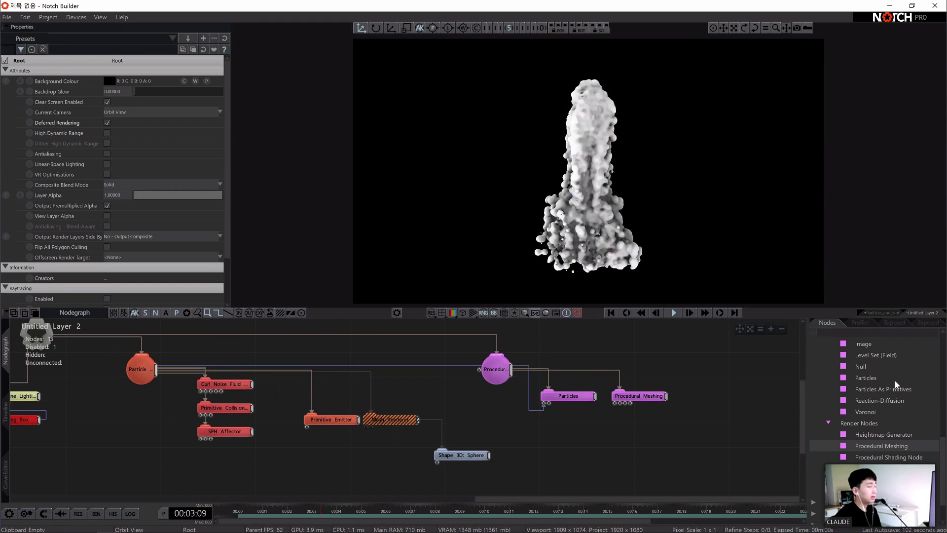
- Add a Melt displacement node below the procedural Particles generator and connect it to the Procedural Root
scroll(904, 389, up, 5)
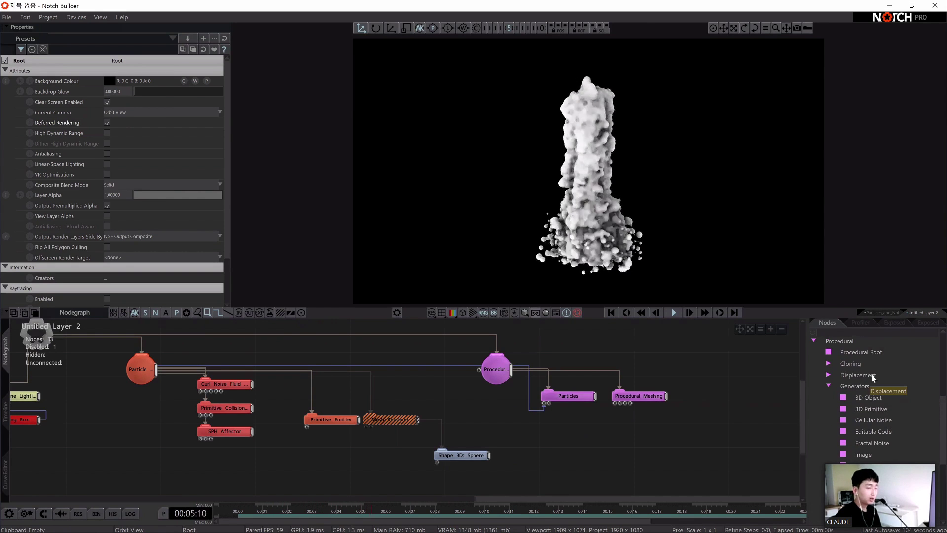
click(872, 374)
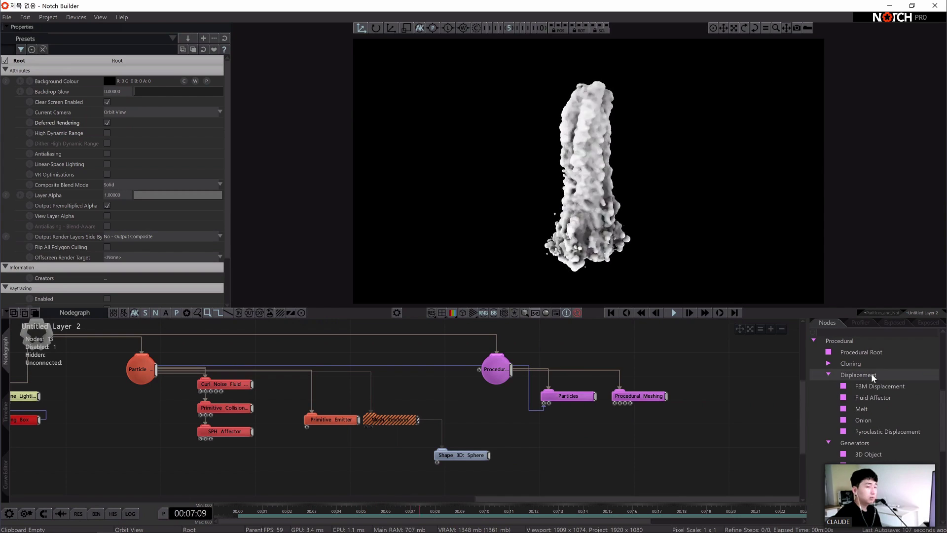
click(868, 410)
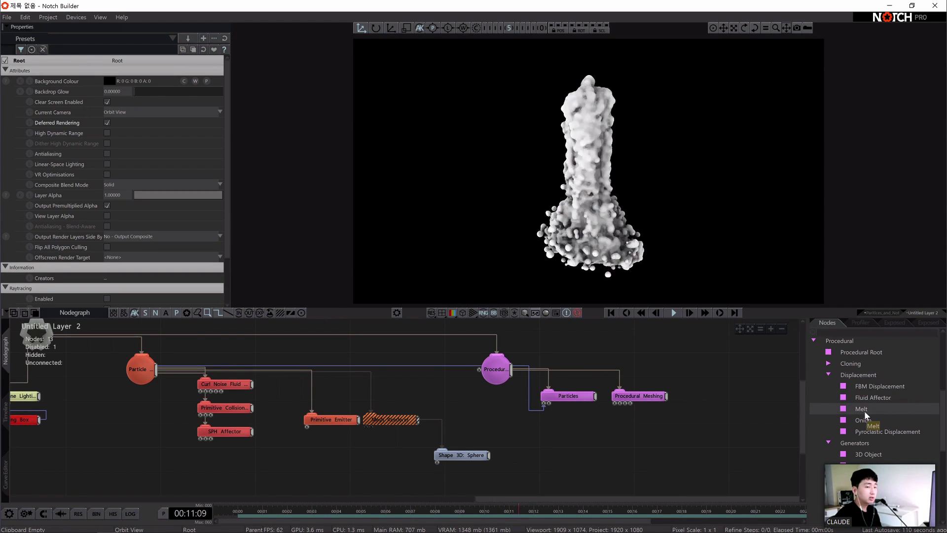
drag(864, 411, 699, 423)
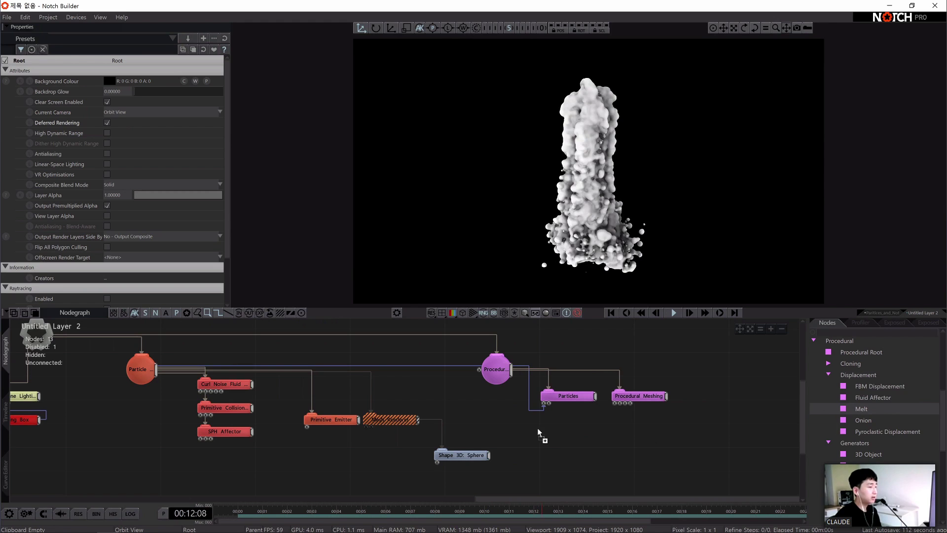
drag(537, 428, 532, 427)
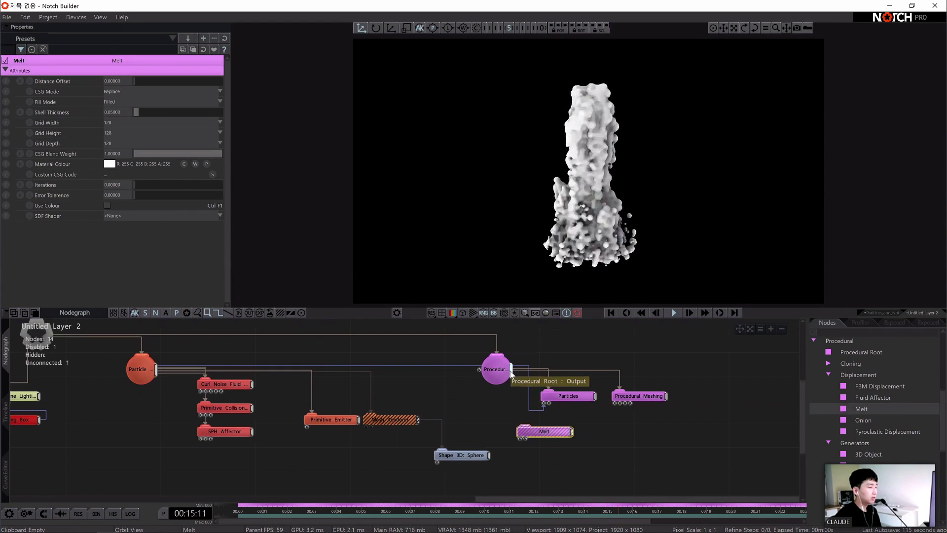
click(492, 365)
drag(511, 371, 524, 429)
- Set the Melt node's Iterations to 1 to smooth the mesh
click(539, 433)
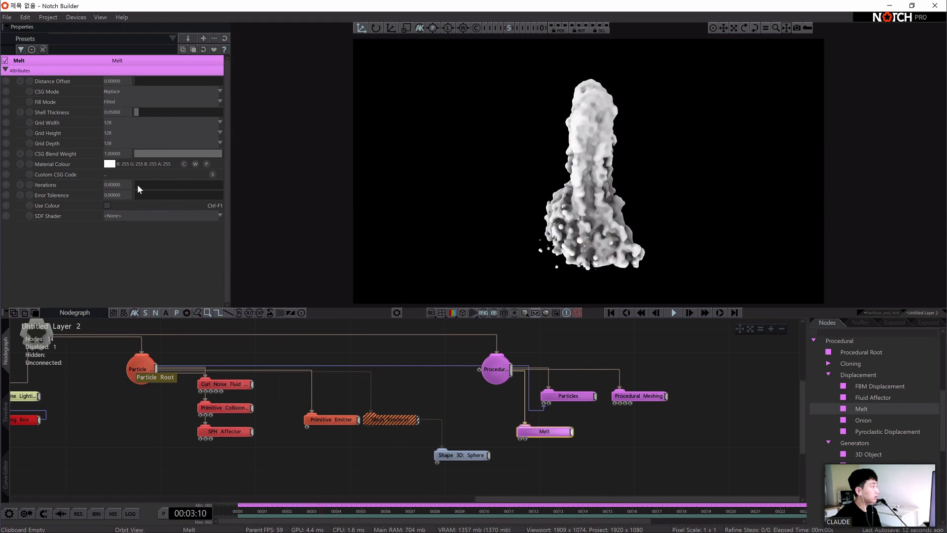
mouse_move(137, 184)
mouse_down()
mouse_move(228, 191)
mouse_move(121, 184)
mouse_up()
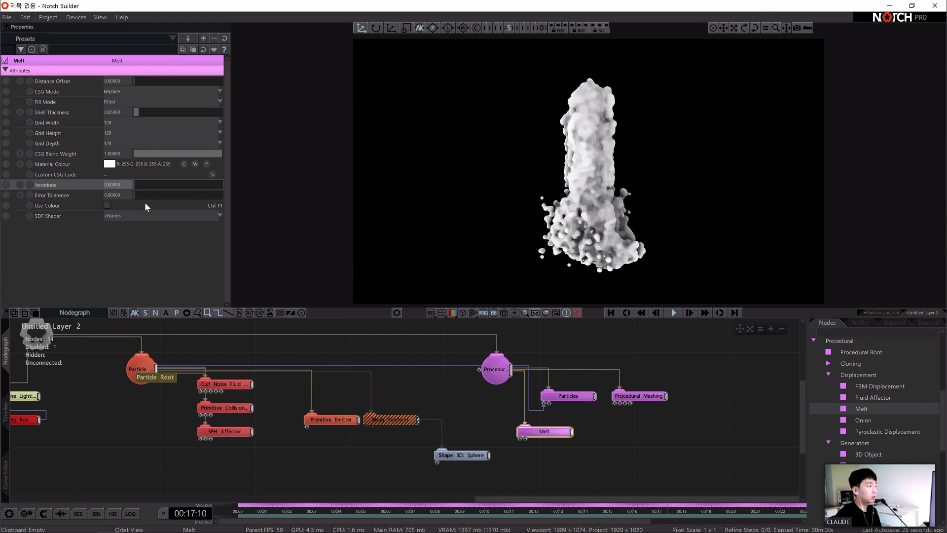
drag(138, 185, 239, 185)
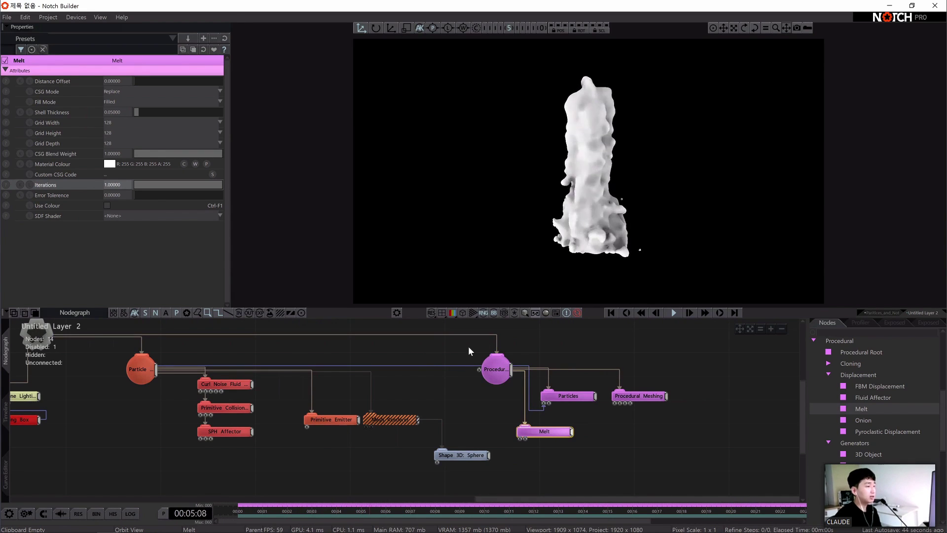
click(522, 269)
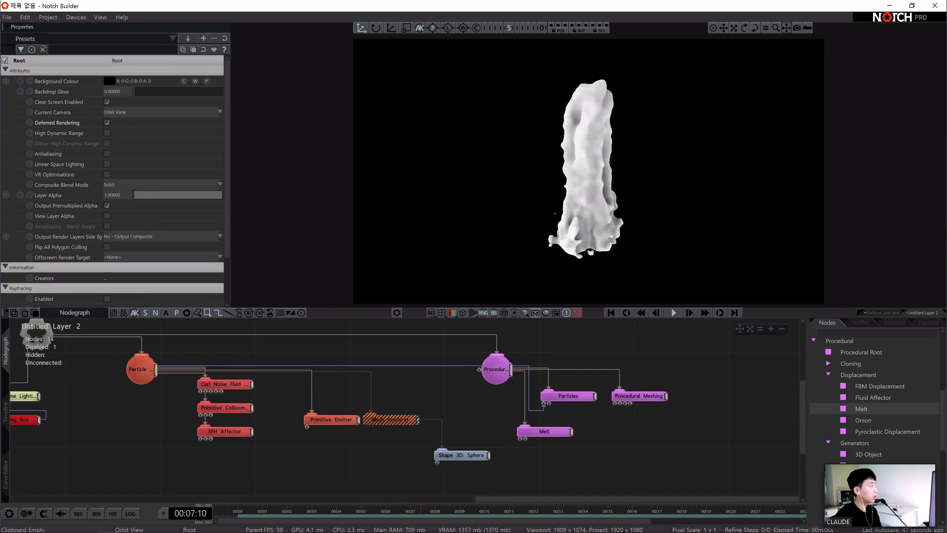
- Create a new layer with Deferred Rendering enabled
click(7, 17)
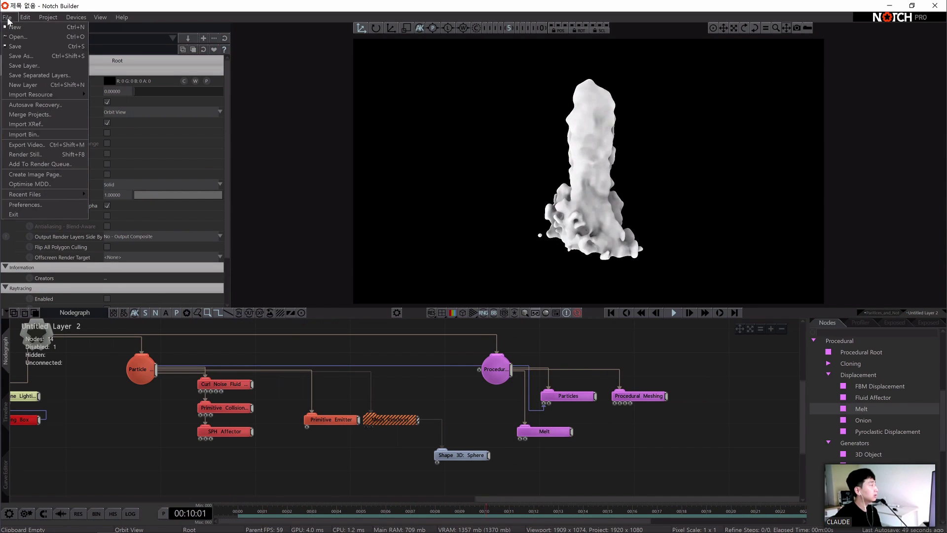
click(31, 87)
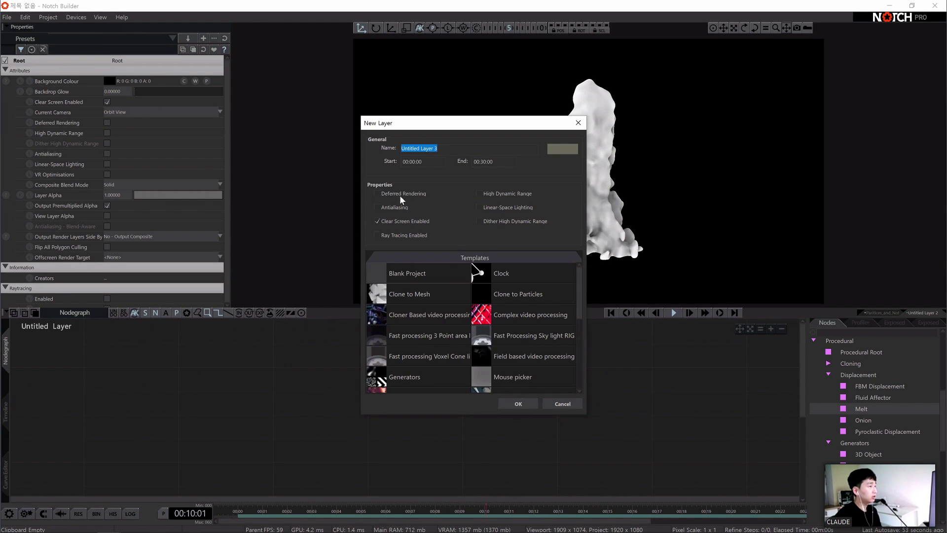
click(411, 194)
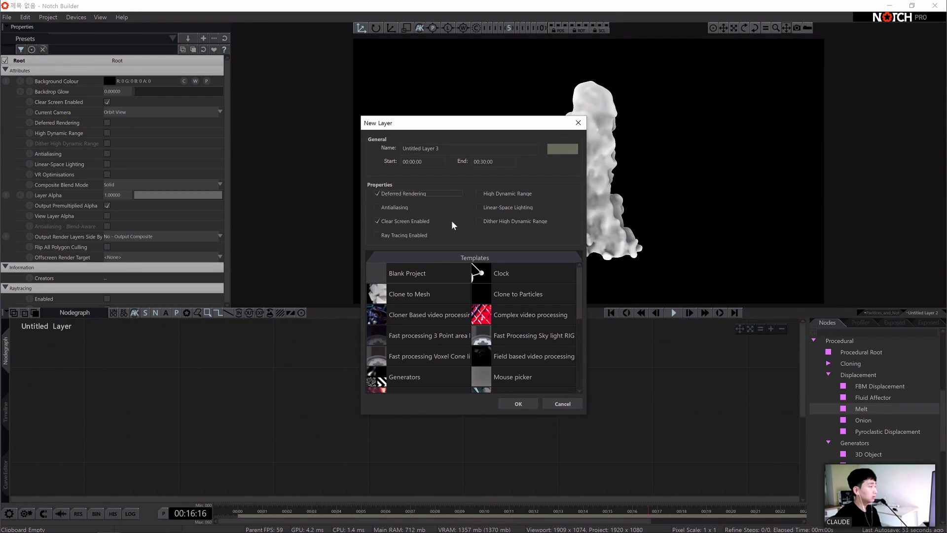
click(518, 403)
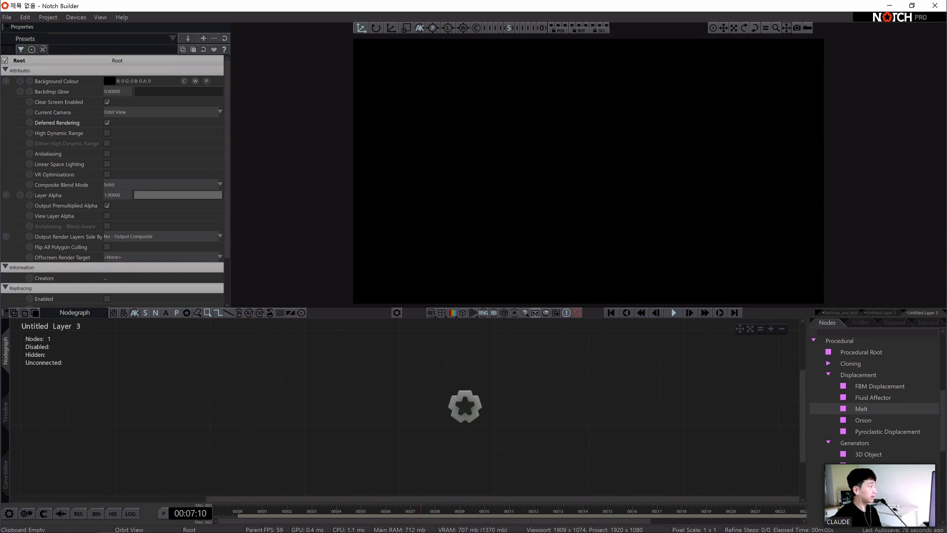
- Add a Particle Root node to the new layer and connect it to the Root
scroll(897, 430, down, 3)
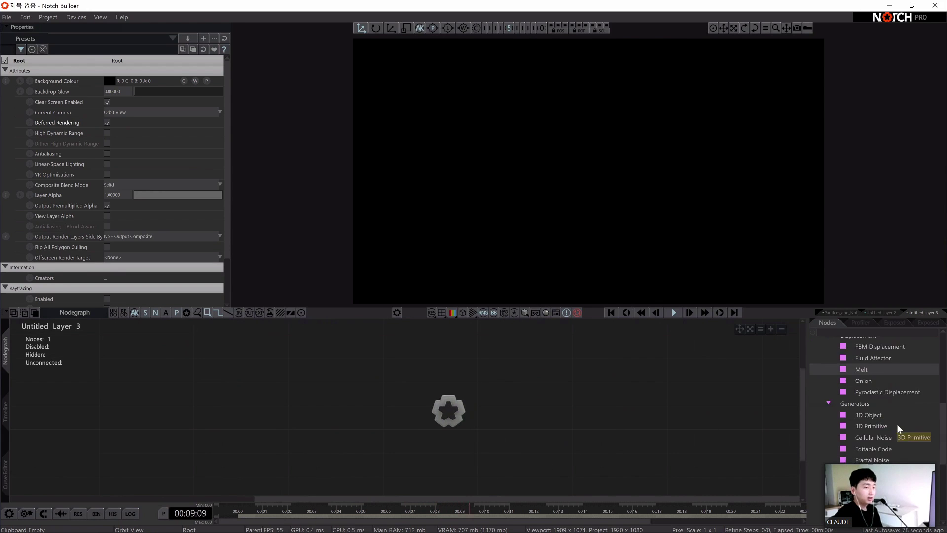
click(814, 373)
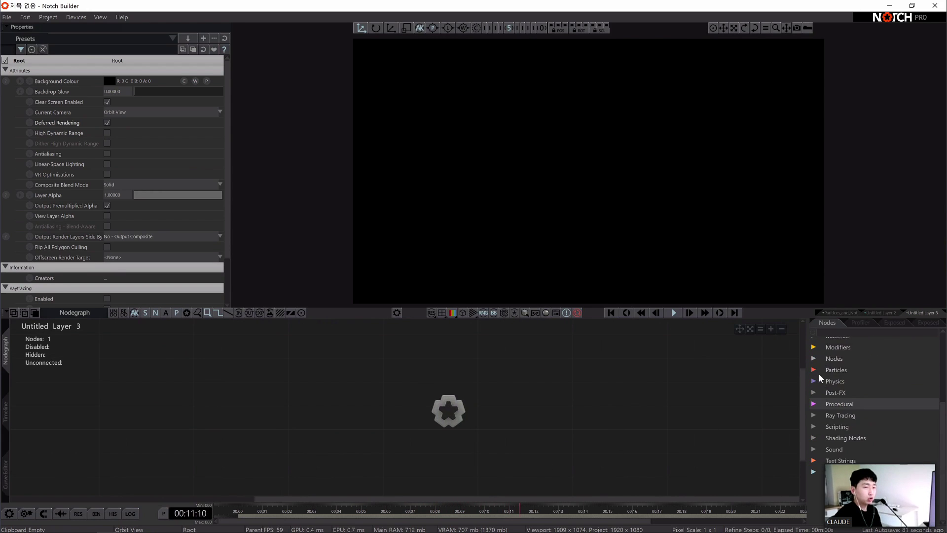
double_click(852, 388)
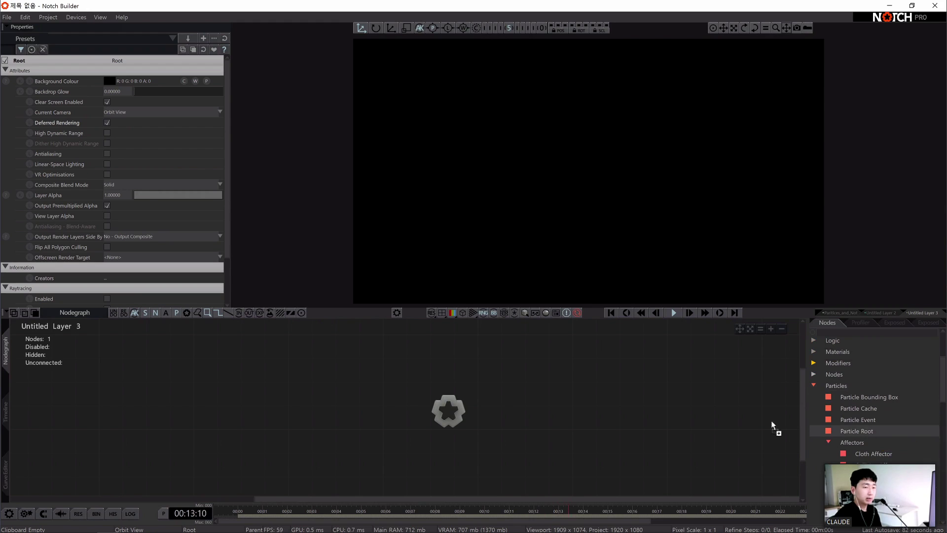
drag(771, 422, 541, 446)
middle_drag(570, 434, 400, 394)
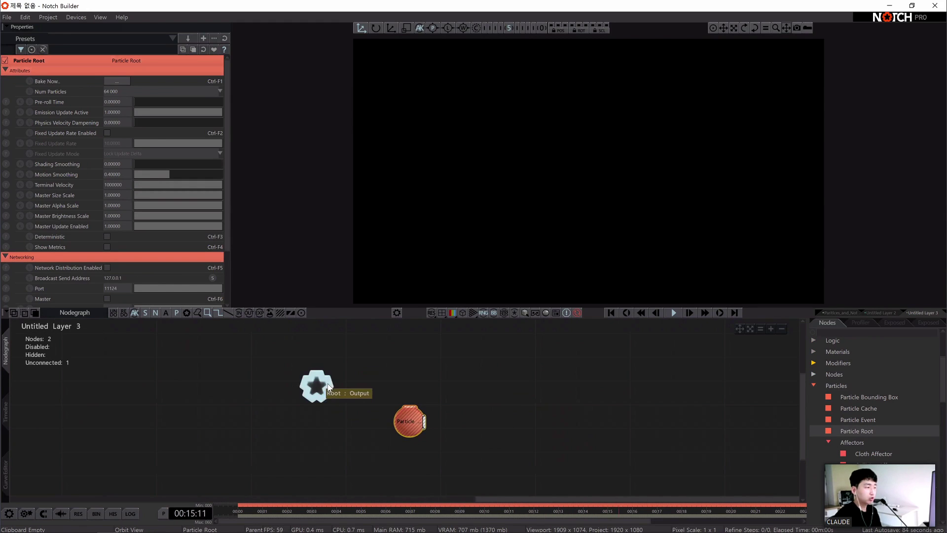
drag(328, 387, 404, 424)
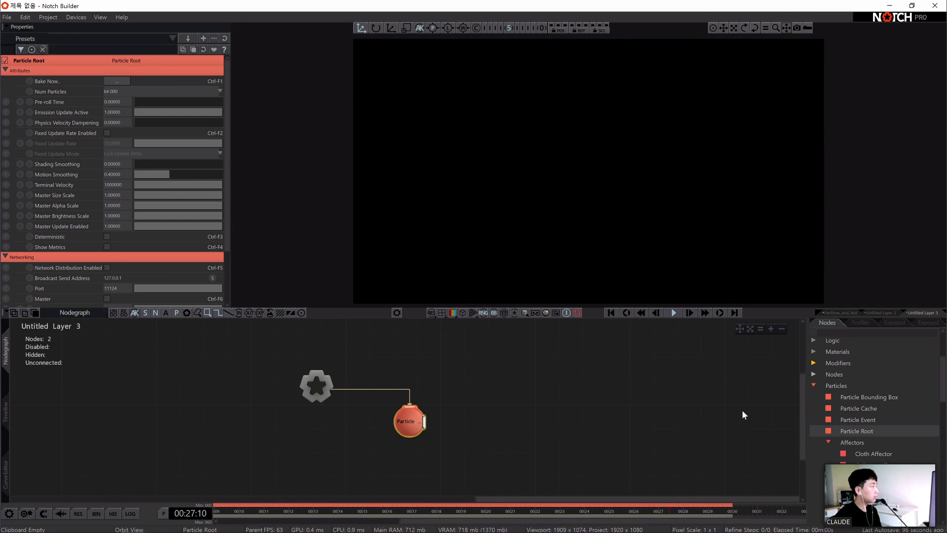
- Add a Primitive Emitter node and connect it to the Particle Root
scroll(870, 438, down, 3)
click(858, 419)
scroll(863, 411, down, 4)
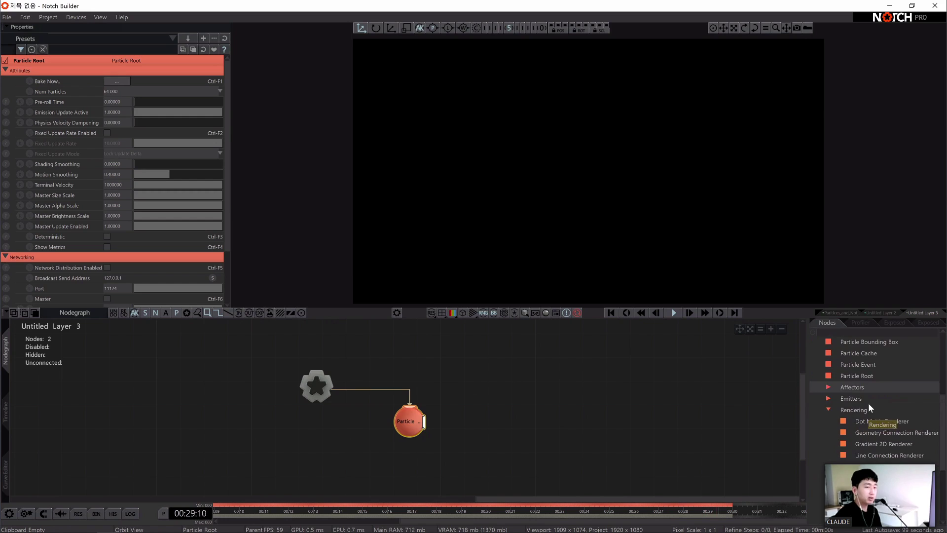
click(869, 399)
scroll(888, 424, down, 1)
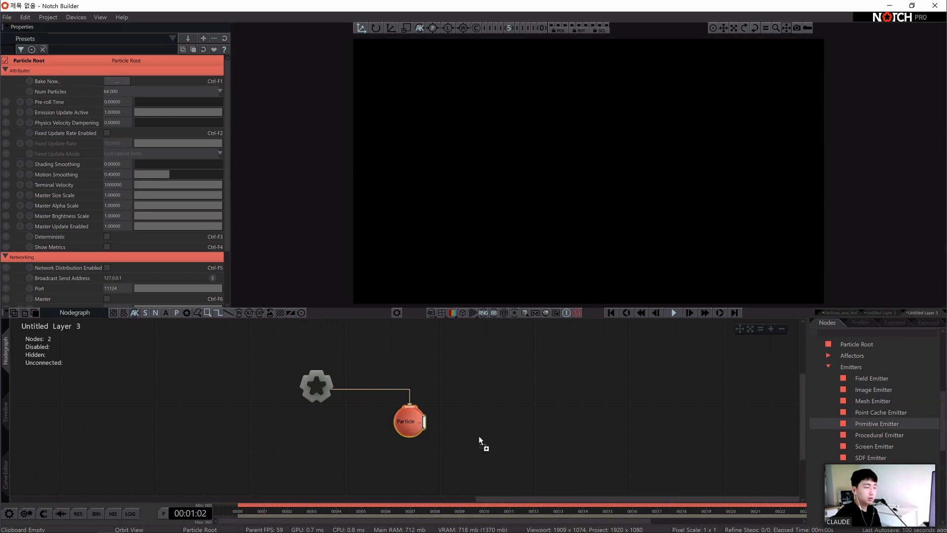
drag(479, 439, 479, 442)
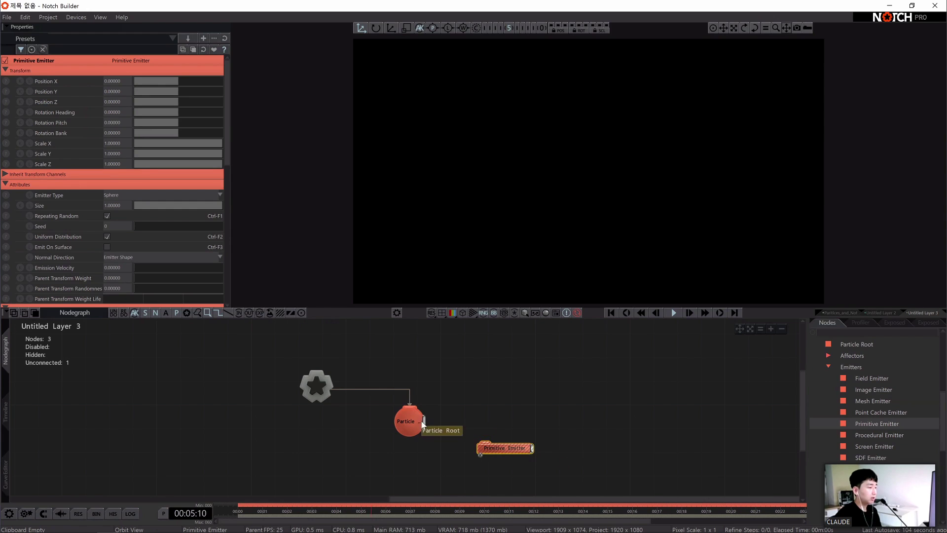
drag(418, 424, 485, 442)
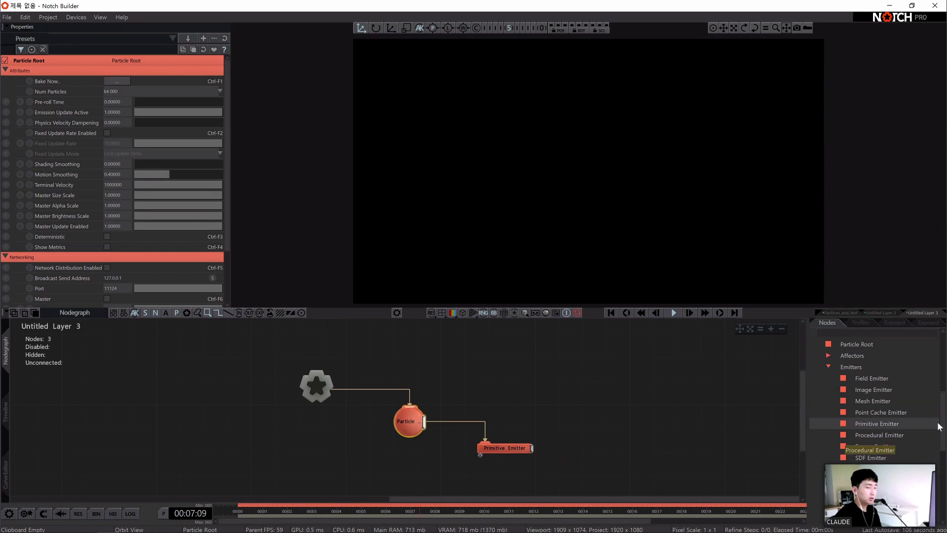
- Add a Procedural Root node above and to the right of the Primitive Emitter
scroll(891, 436, down, 2)
scroll(893, 429, down, 5)
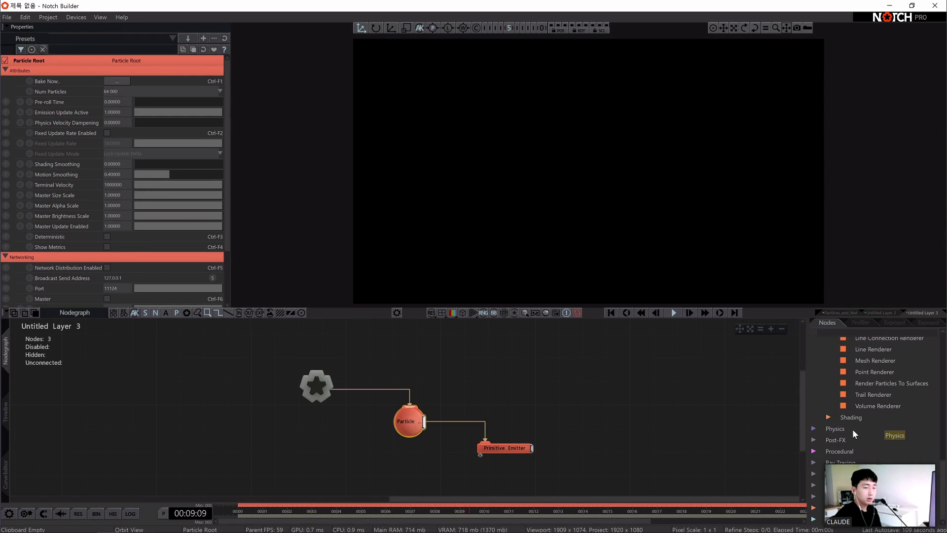
scroll(870, 434, down, 1)
click(864, 421)
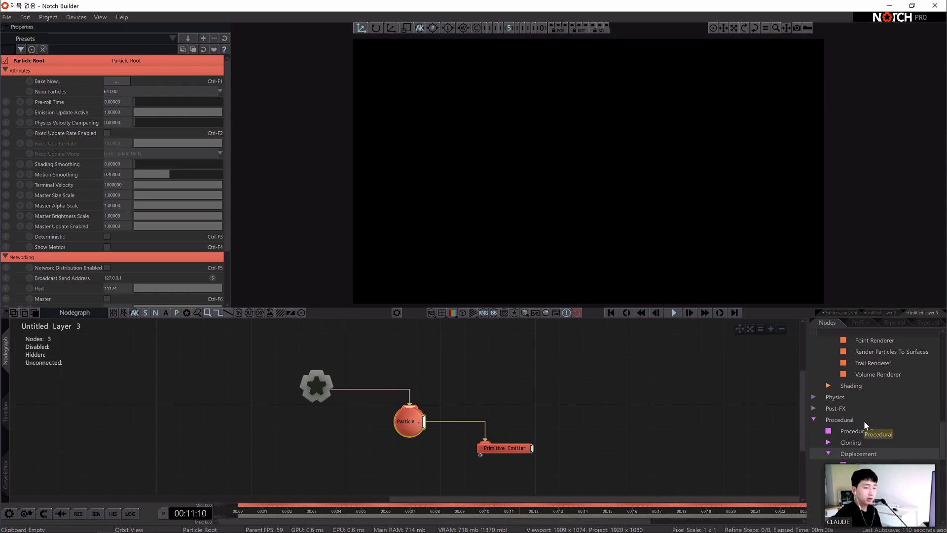
drag(592, 410, 563, 420)
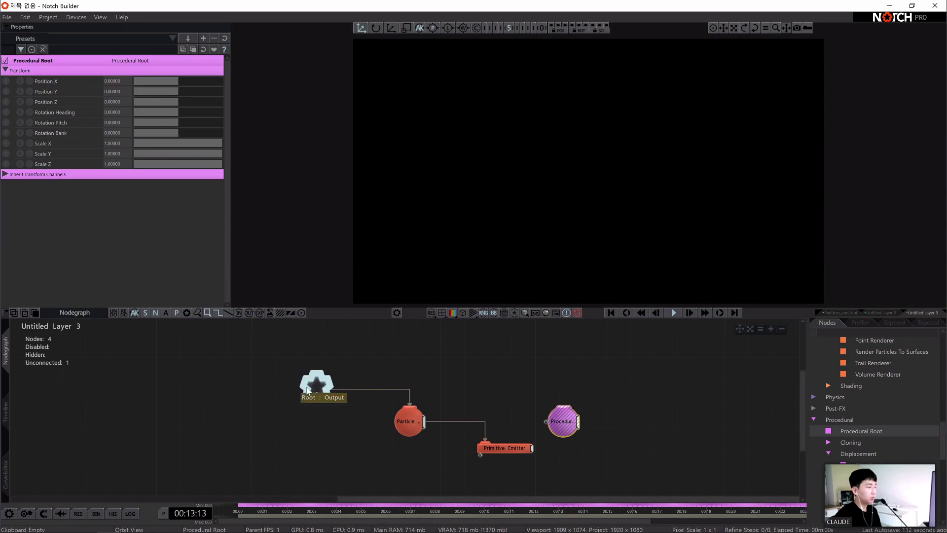
- Connect the Procedural Root to the Root, then add a procedural Particles node and connect it to the Procedural Root
drag(332, 387, 570, 416)
scroll(890, 442, down, 4)
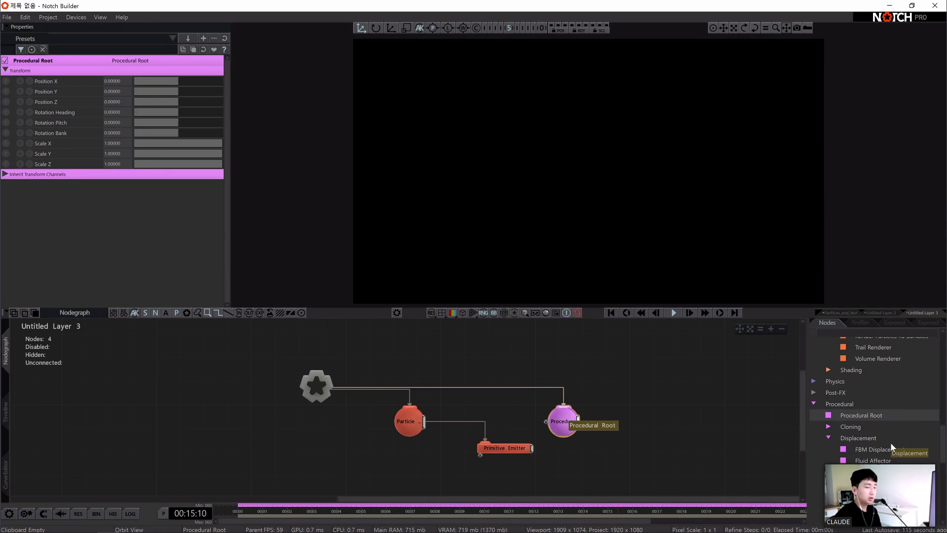
scroll(881, 415, down, 4)
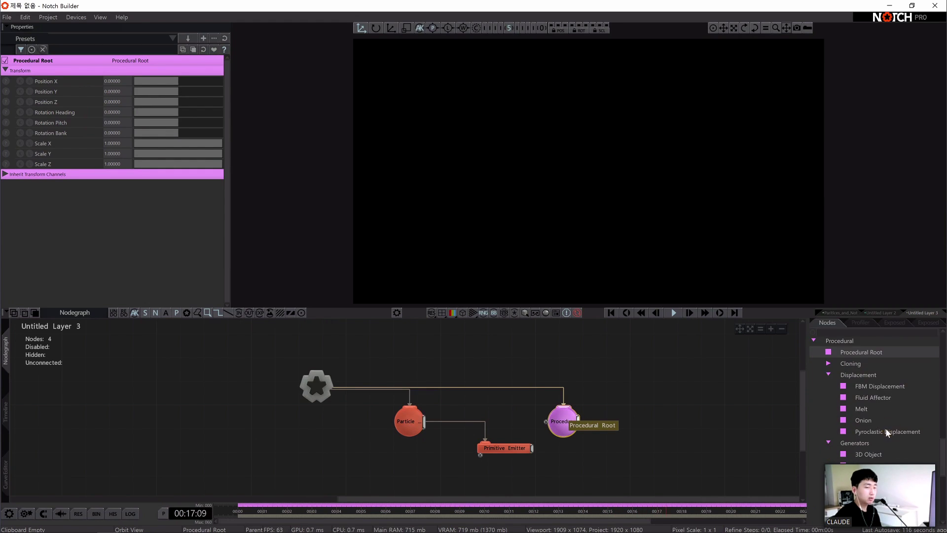
scroll(878, 444, down, 1)
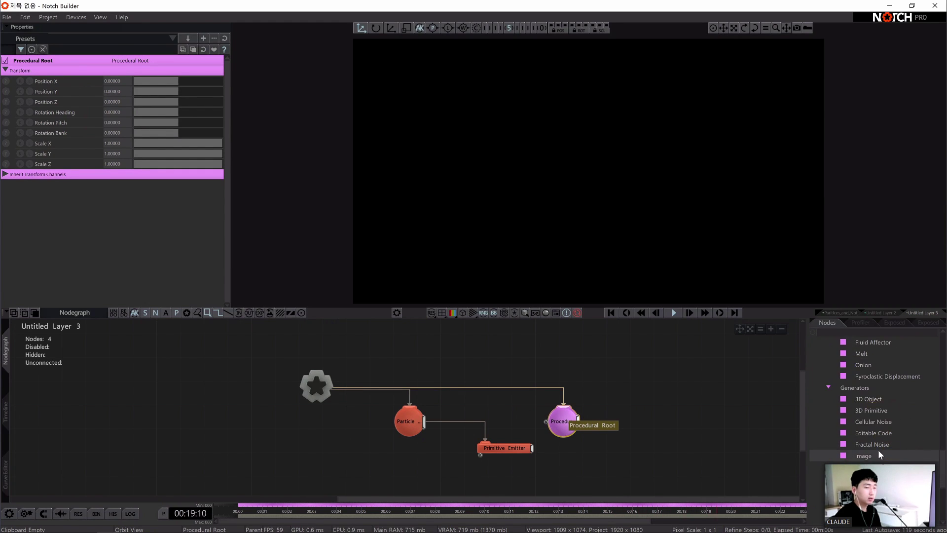
scroll(879, 454, down, 2)
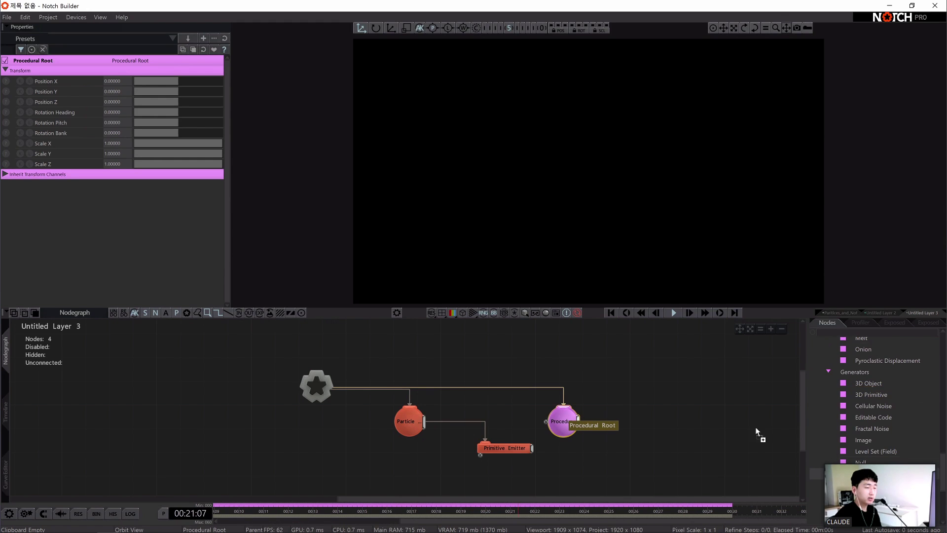
drag(595, 442, 597, 444)
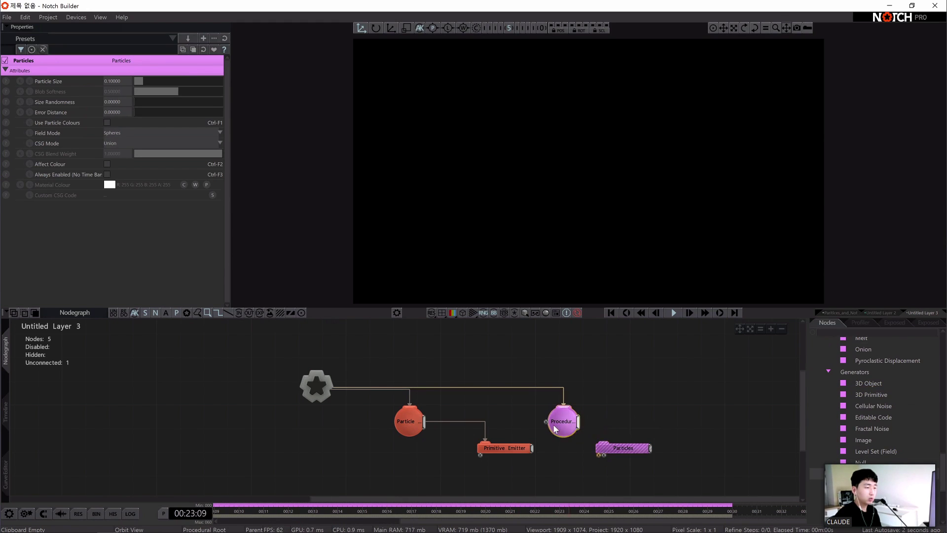
click(580, 428)
drag(582, 424, 603, 450)
click(413, 449)
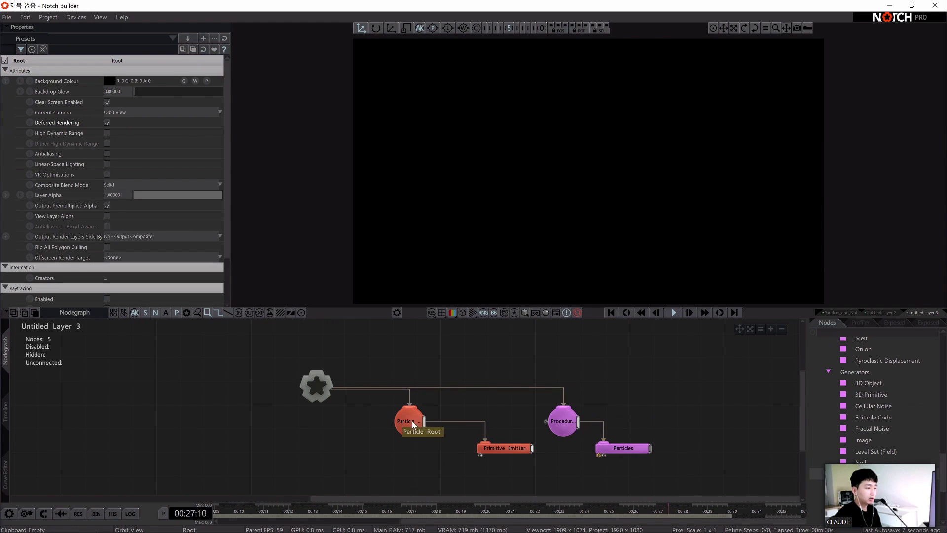
- Link the Particle Root to the Particles node's Particle Node input and add a Procedural Meshing node connected to the Procedural Root
click(563, 421)
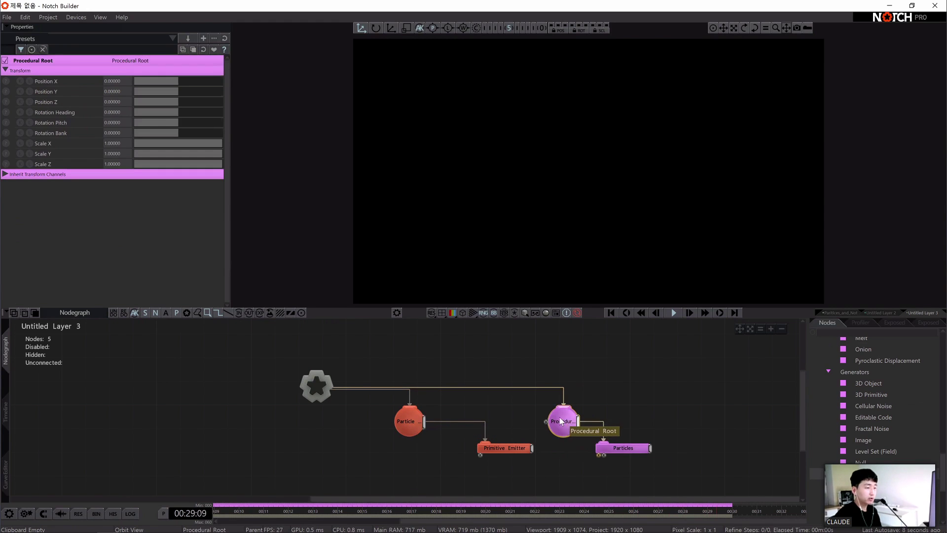
drag(419, 421, 598, 455)
scroll(869, 448, down, 5)
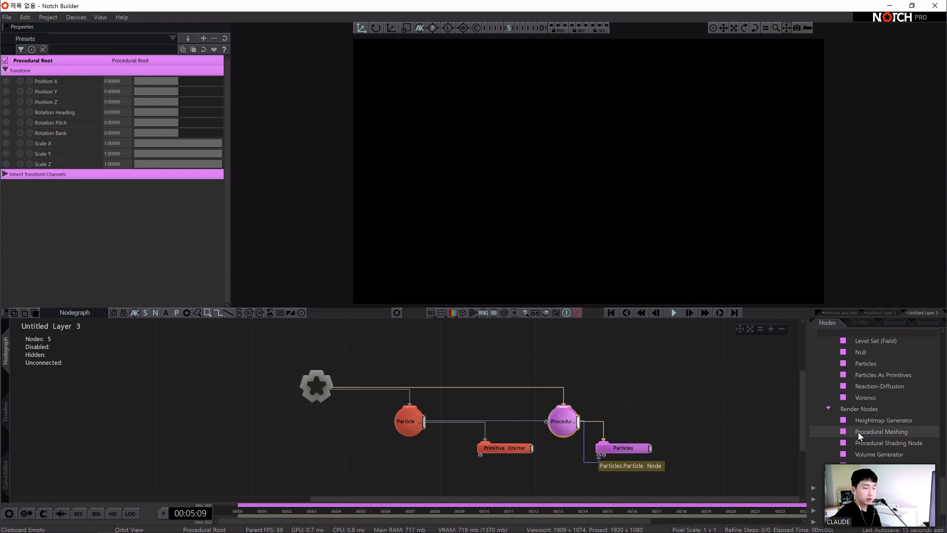
drag(866, 431, 672, 447)
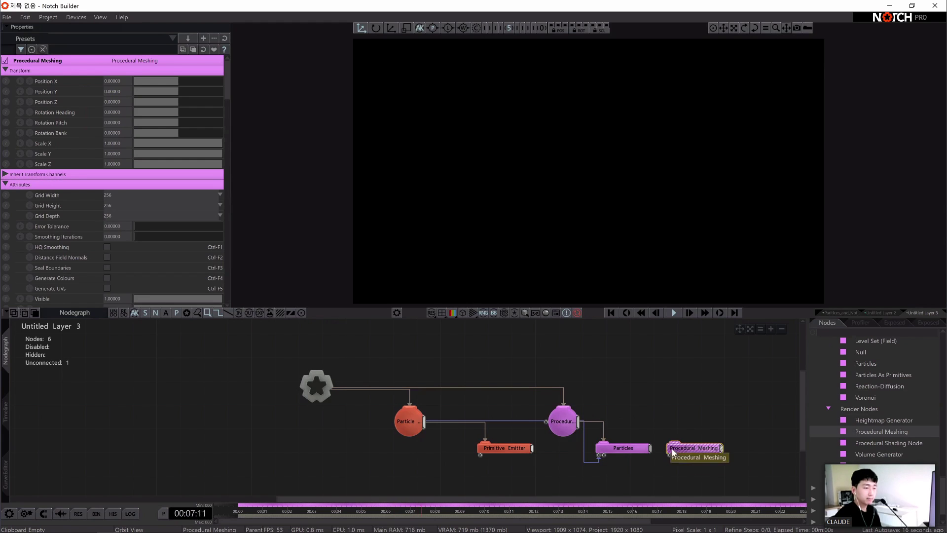
drag(578, 422, 674, 446)
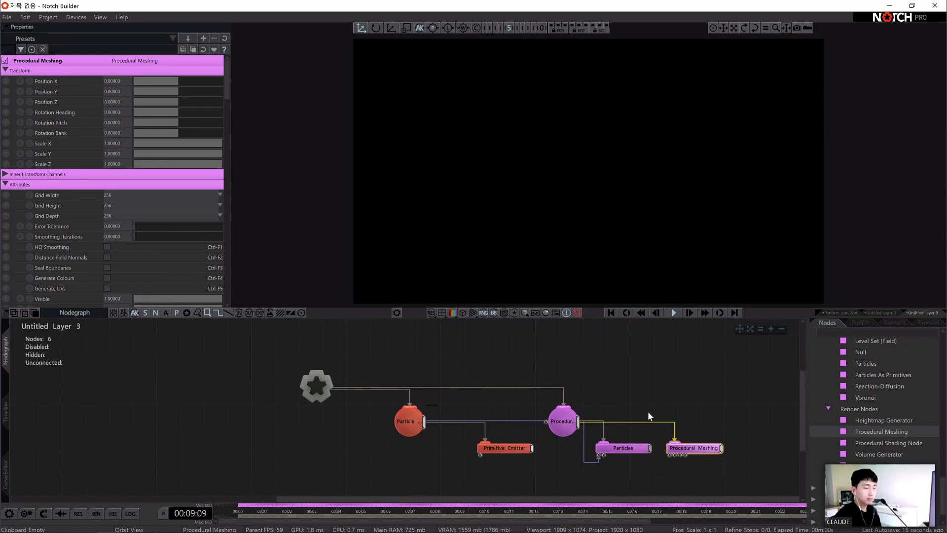
- Shift the Primitive Emitter and all procedural nodes away from the Particle Root to free space for more nodes
middle_drag(648, 410, 564, 394)
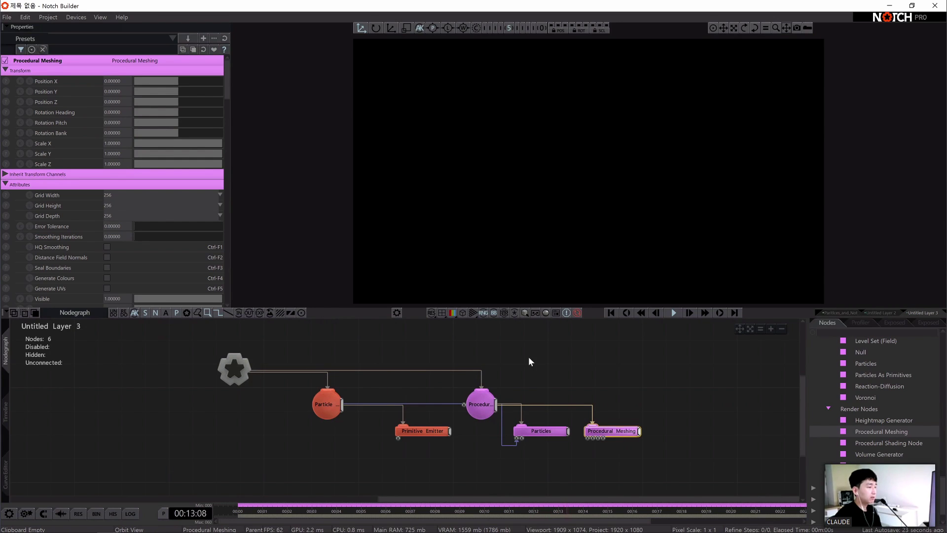
drag(666, 474, 374, 373)
drag(423, 430, 470, 431)
click(457, 391)
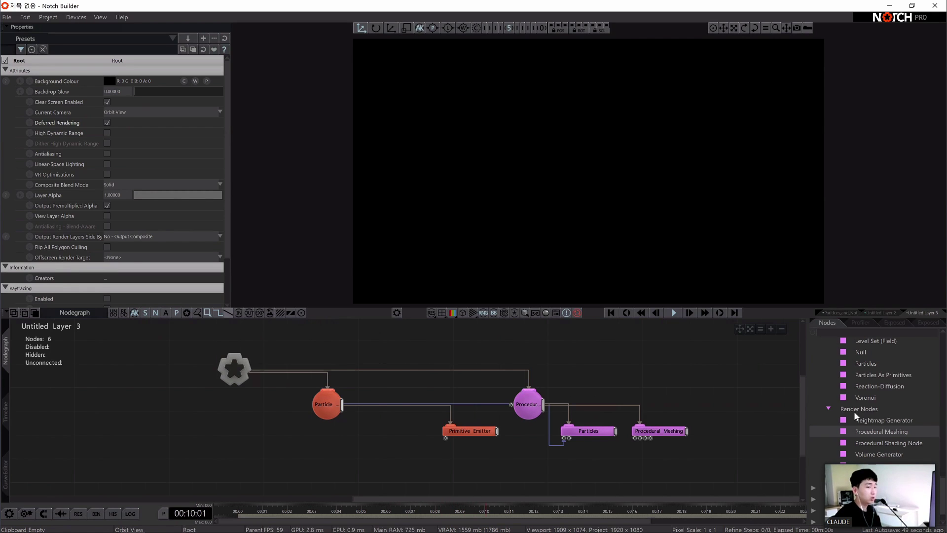
- Add Curl Noise Fluid, Fluid FLIP and Turbulence Affector nodes, unconnected and stacked beside the Primitive Emitter
scroll(856, 420, up, 10)
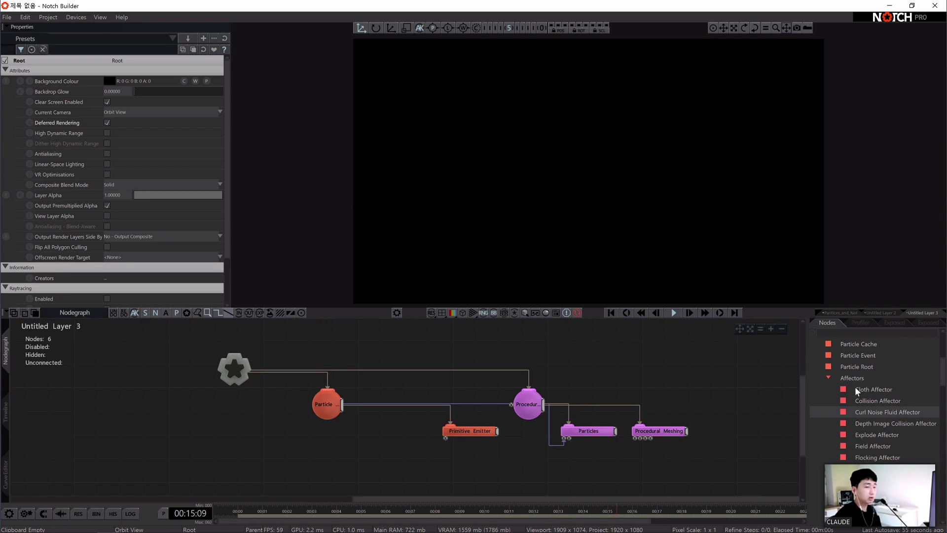
drag(384, 429, 386, 430)
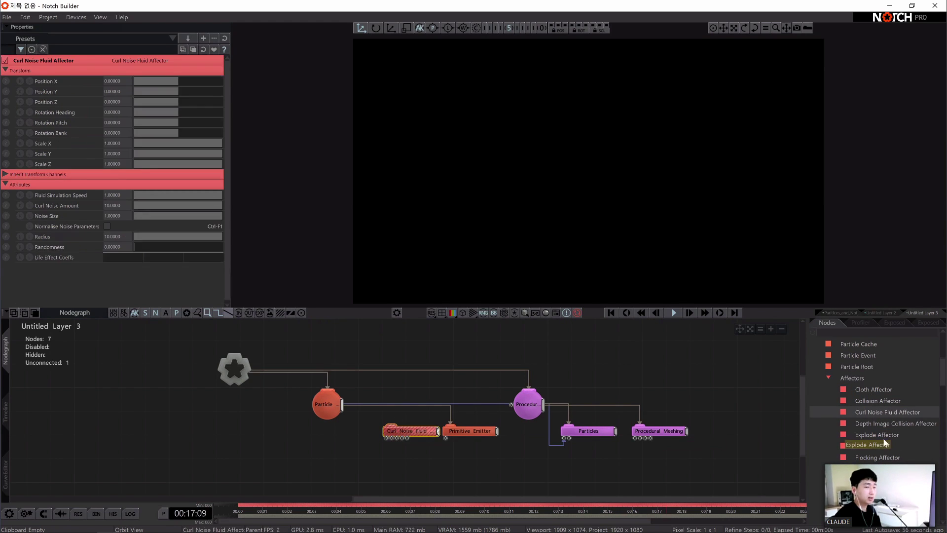
scroll(881, 431, down, 3)
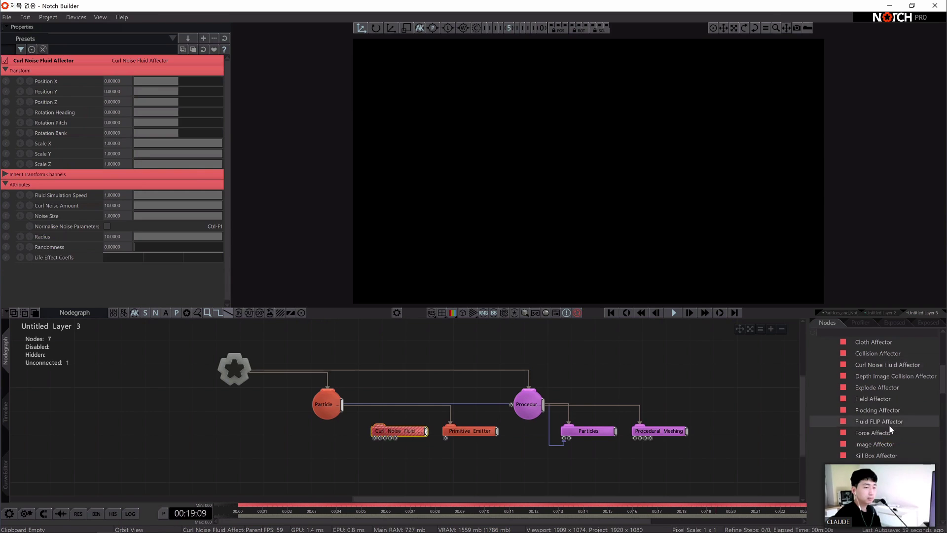
drag(385, 440, 382, 452)
scroll(896, 434, down, 5)
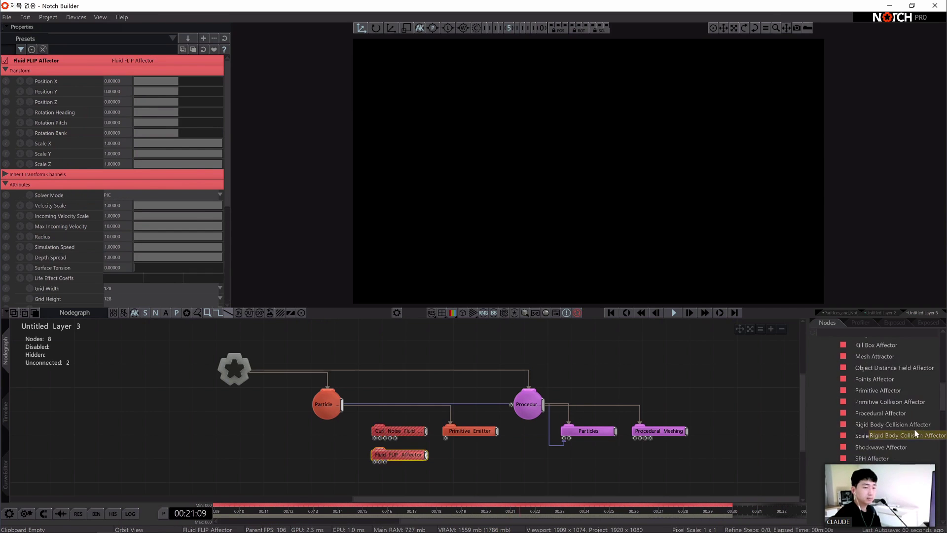
drag(881, 445, 376, 477)
click(431, 371)
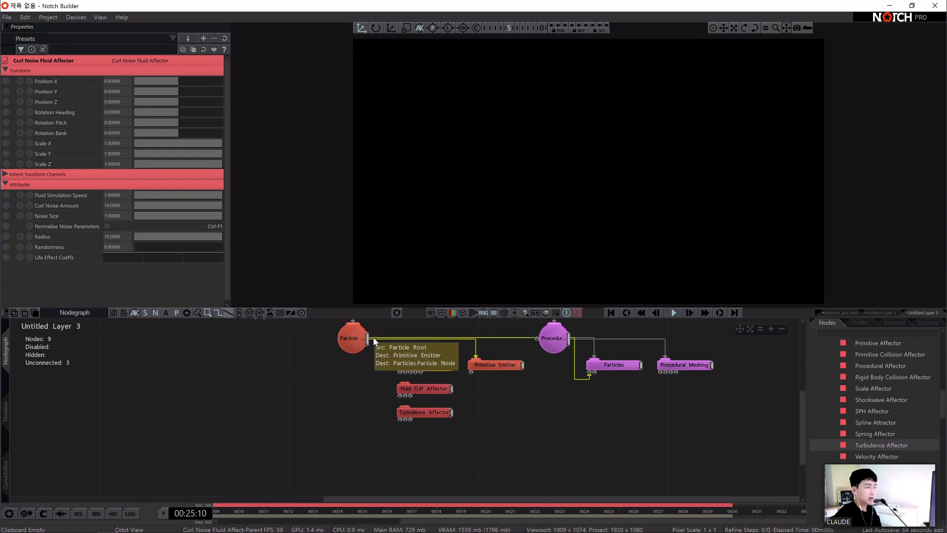
- Add a Voxel Cone Lighting node beside the Root and connect it to the Root
middle_drag(344, 396, 420, 458)
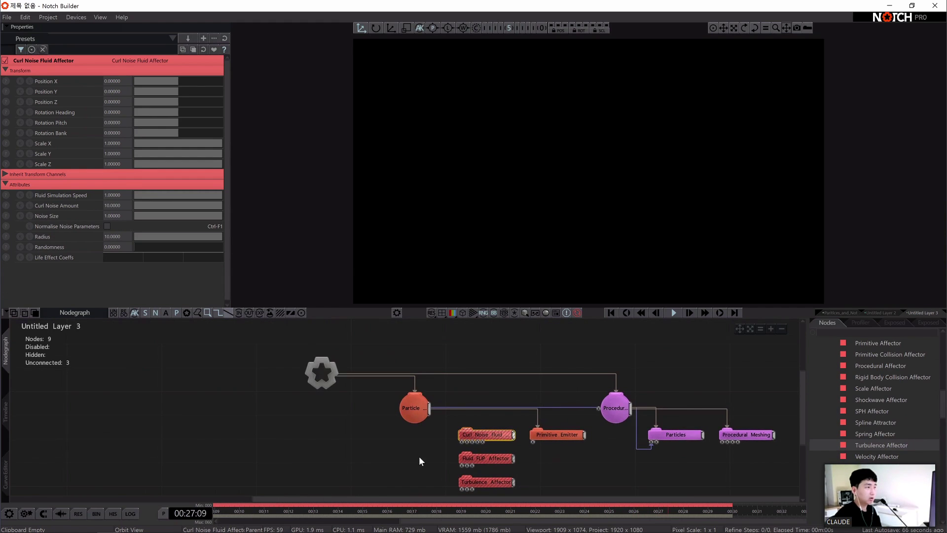
scroll(846, 405, up, 8)
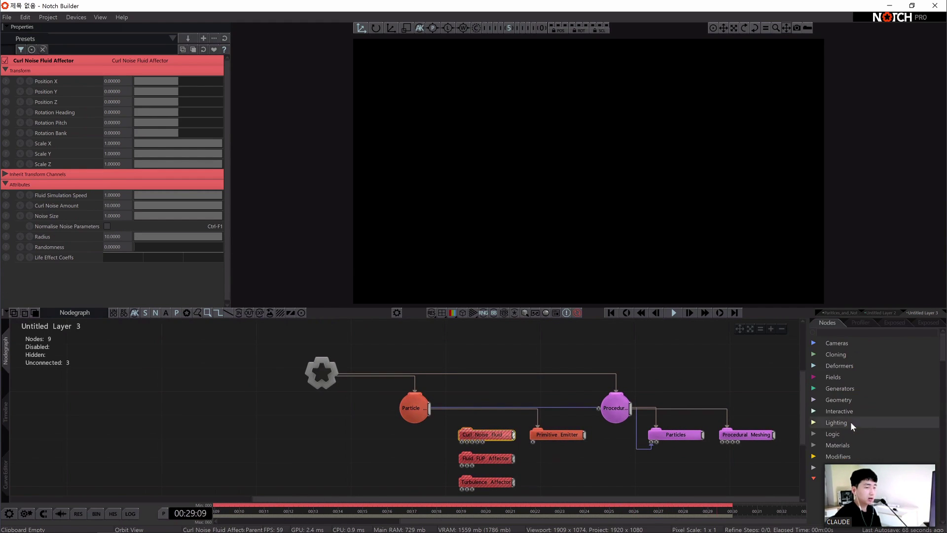
click(850, 422)
scroll(887, 420, down, 1)
scroll(887, 424, down, 6)
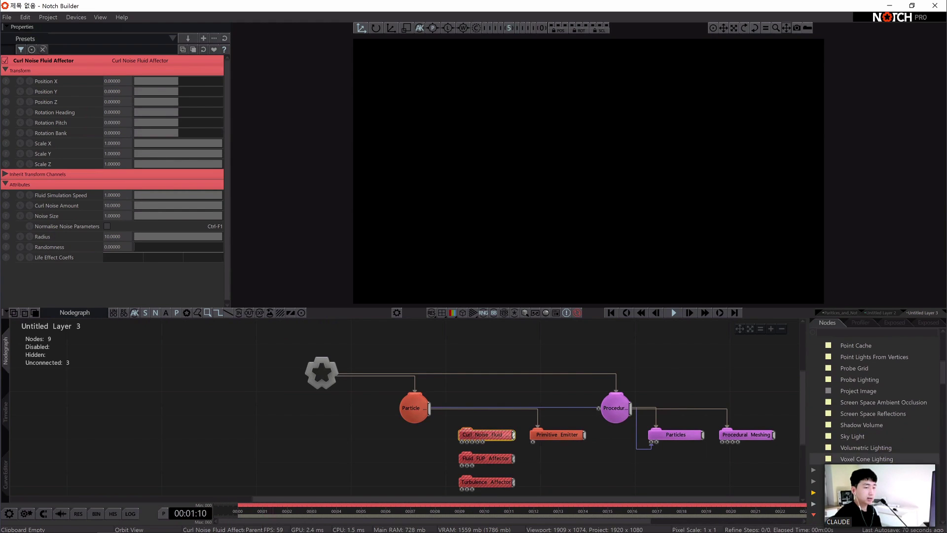
drag(403, 397, 247, 379)
- Find the Bounding Box node, place it below Voxel Cone Lighting and connect it to that lighting node
scroll(817, 338, up, 6)
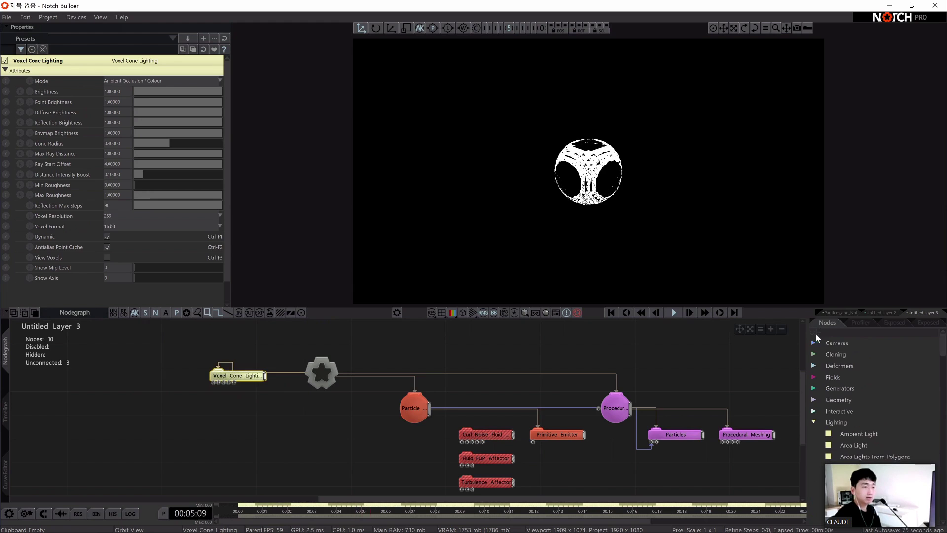
text(rud)
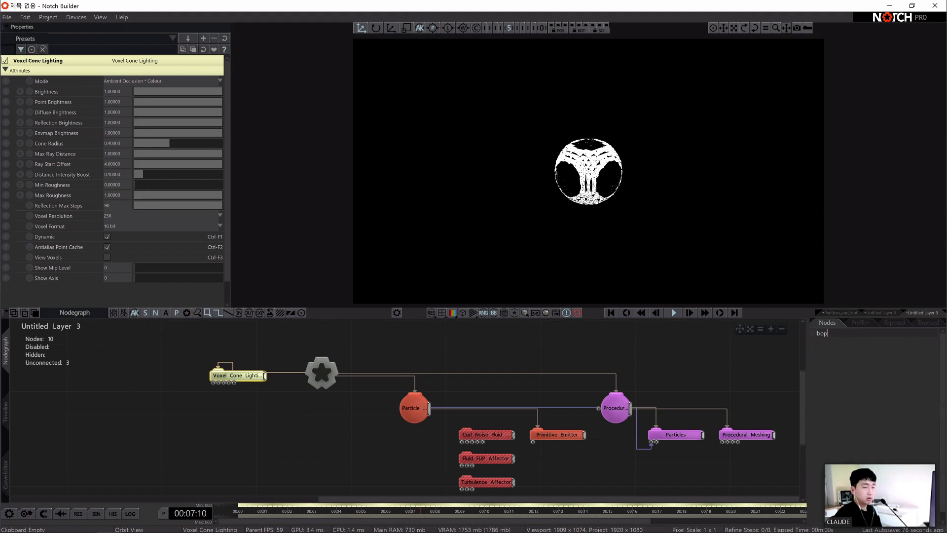
key(BackSpace)
key(BackSpace)
key(BackSpace)
text(bou)
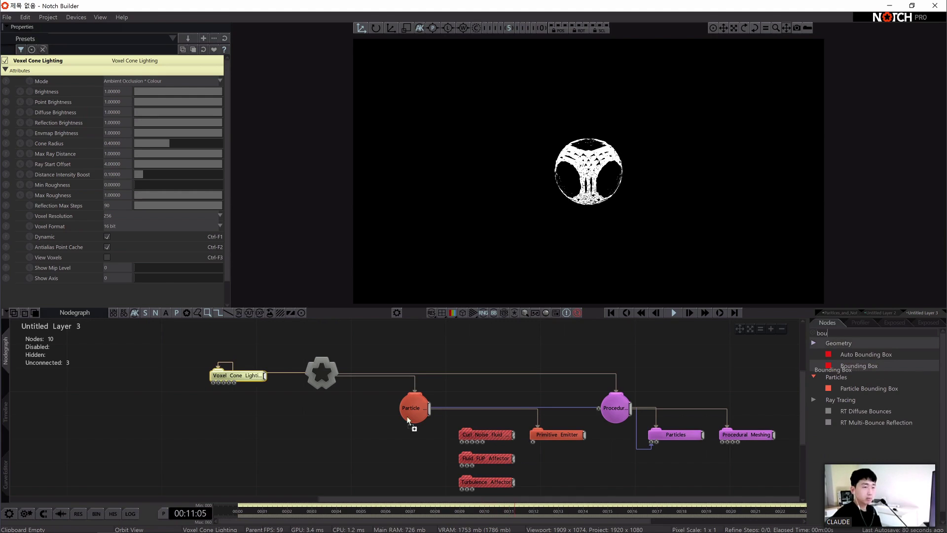
drag(408, 419, 254, 381)
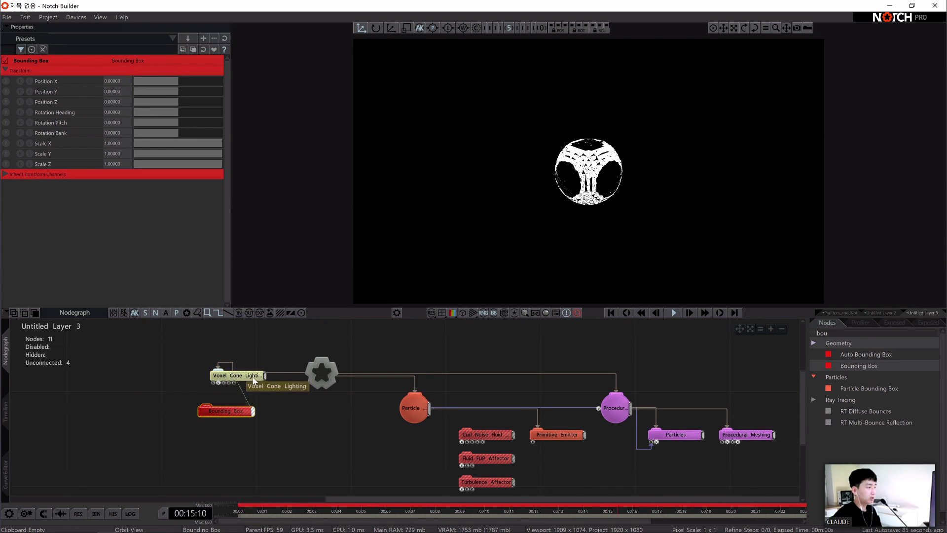
drag(226, 411, 238, 399)
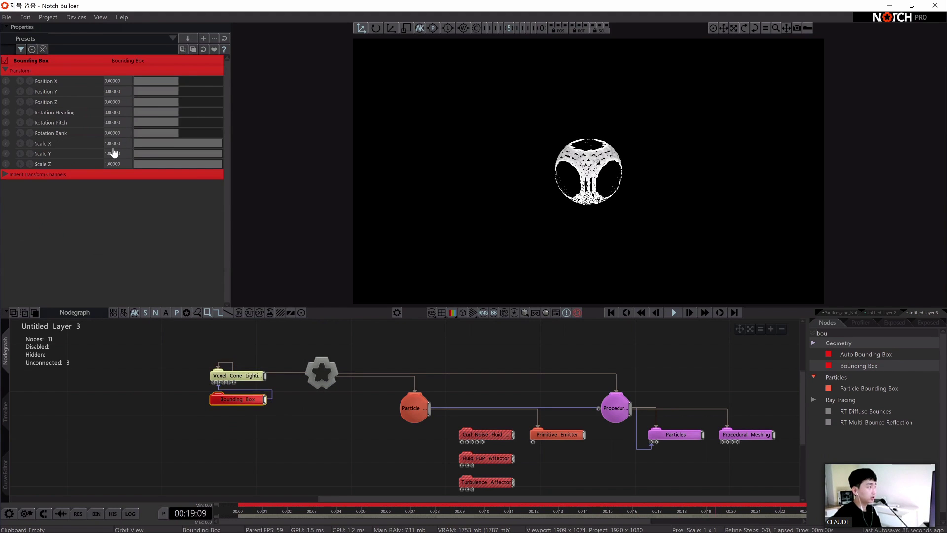
- Set the Bounding Box's Scale X, Scale Y and Scale Z to 3
double_click(112, 143)
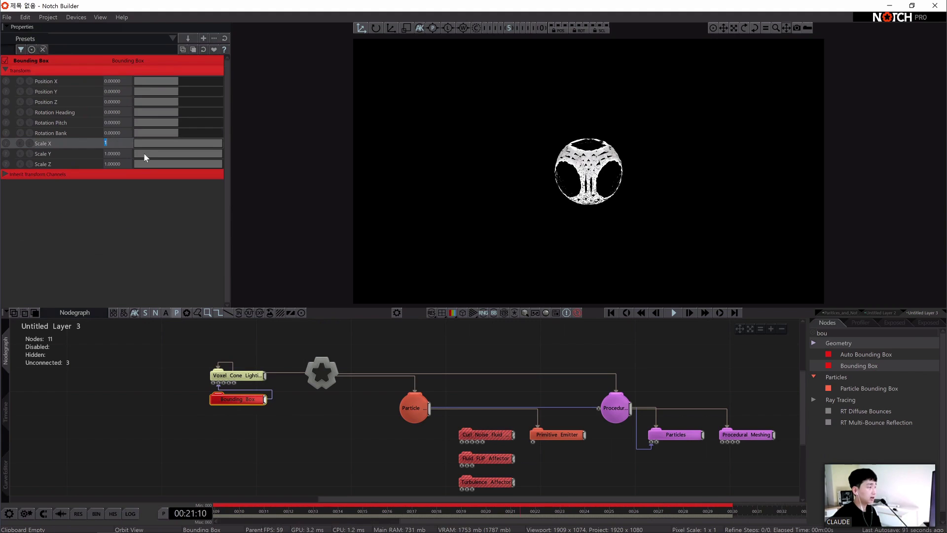
key(Tab)
key(Tab)
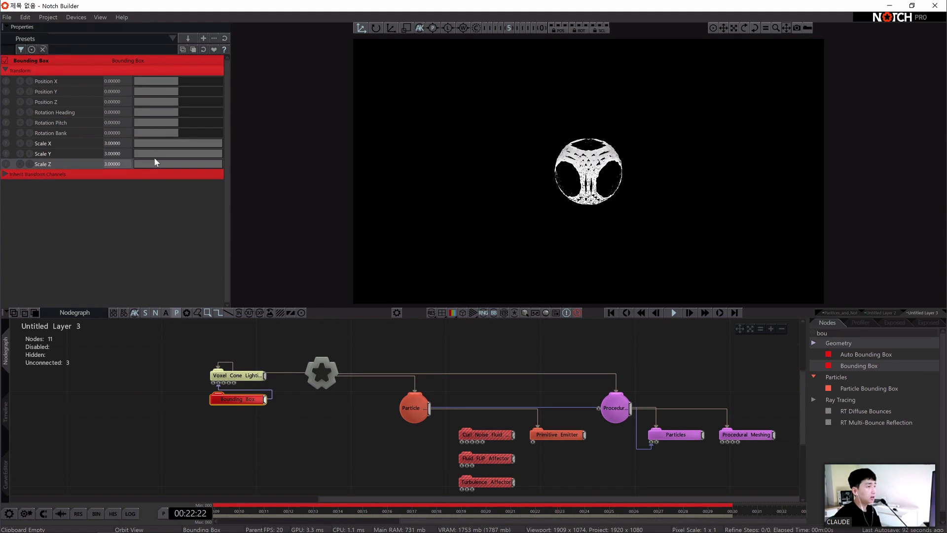
click(600, 385)
- Set the Particle Root's Num Particles to 250 000
key(space)
drag(732, 31, 733, 29)
key(space)
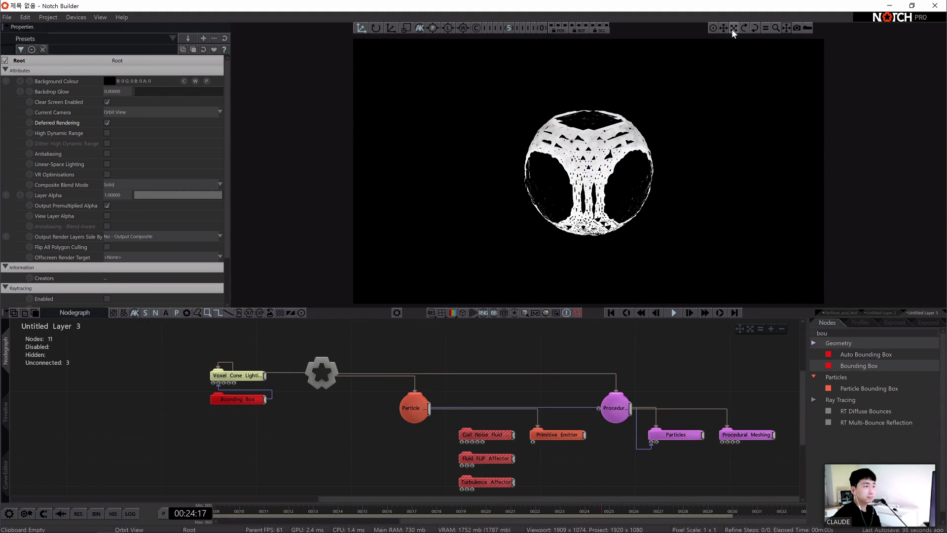
middle_drag(617, 381, 601, 330)
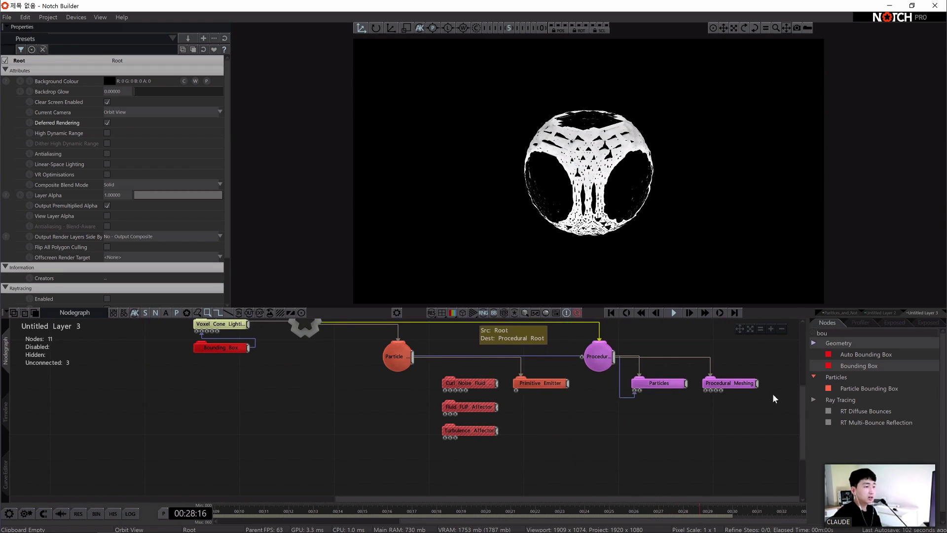
middle_drag(481, 324, 440, 348)
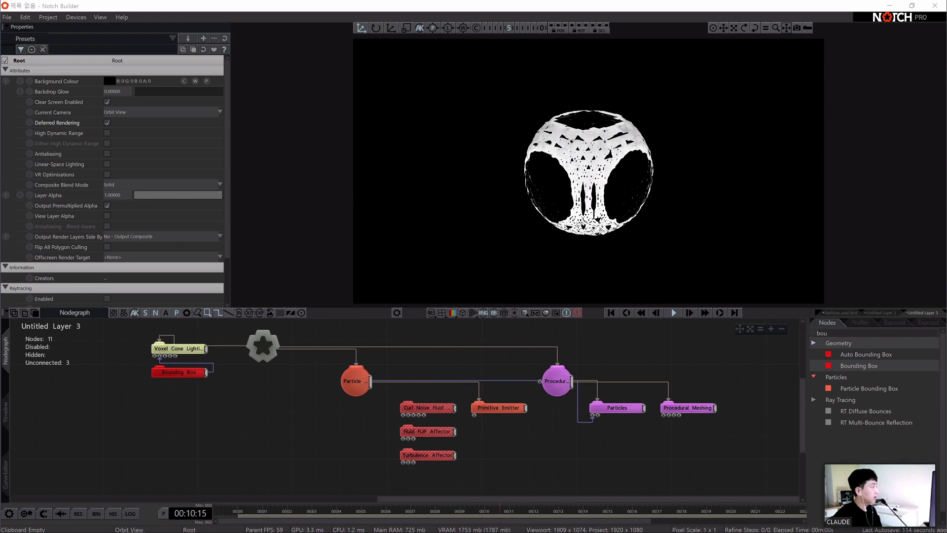
click(355, 381)
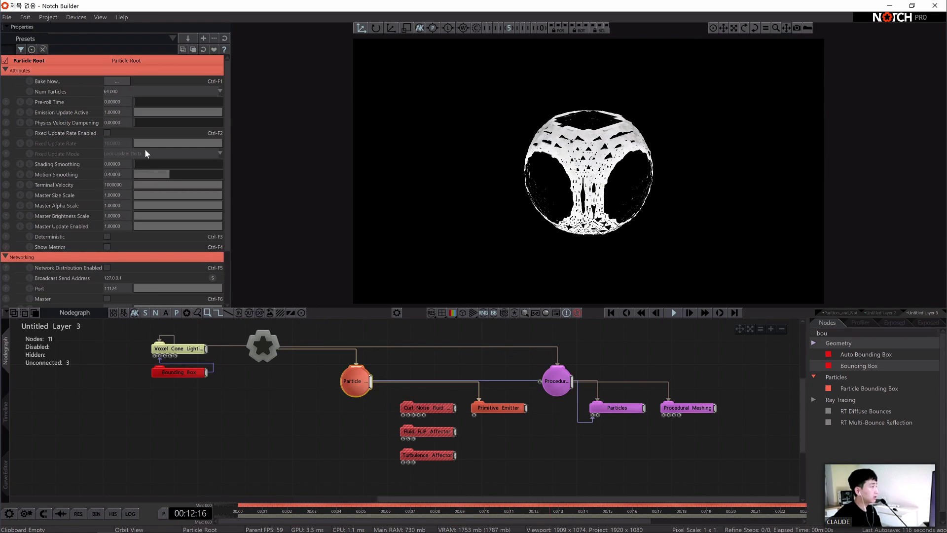
click(116, 92)
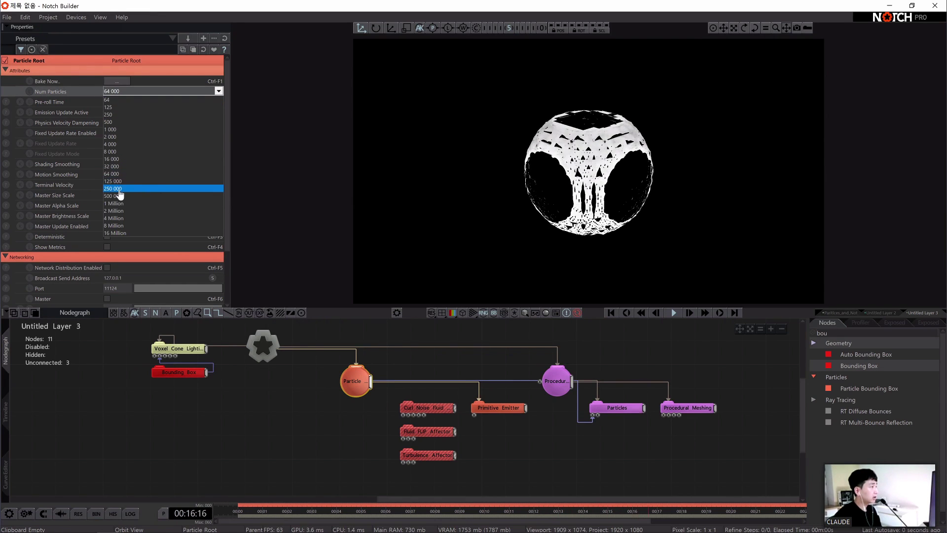
click(118, 189)
- Set the Primitive Emitter's Max Particle Count to 250000
click(500, 409)
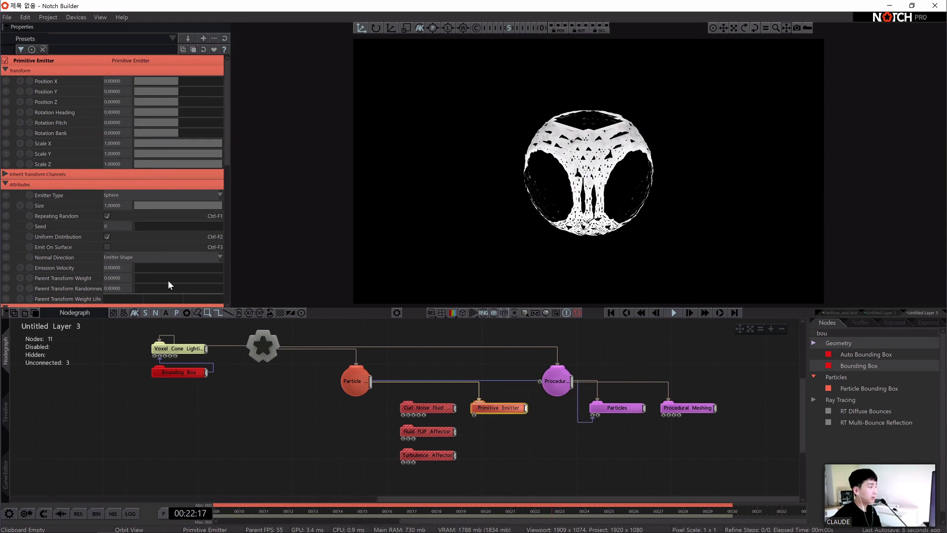
scroll(163, 266, down, 3)
scroll(156, 250, down, 4)
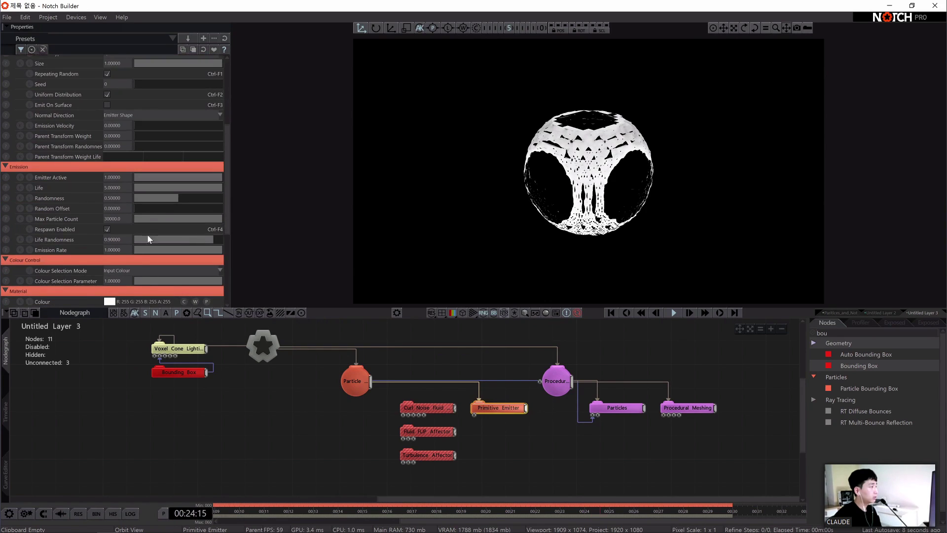
double_click(110, 195)
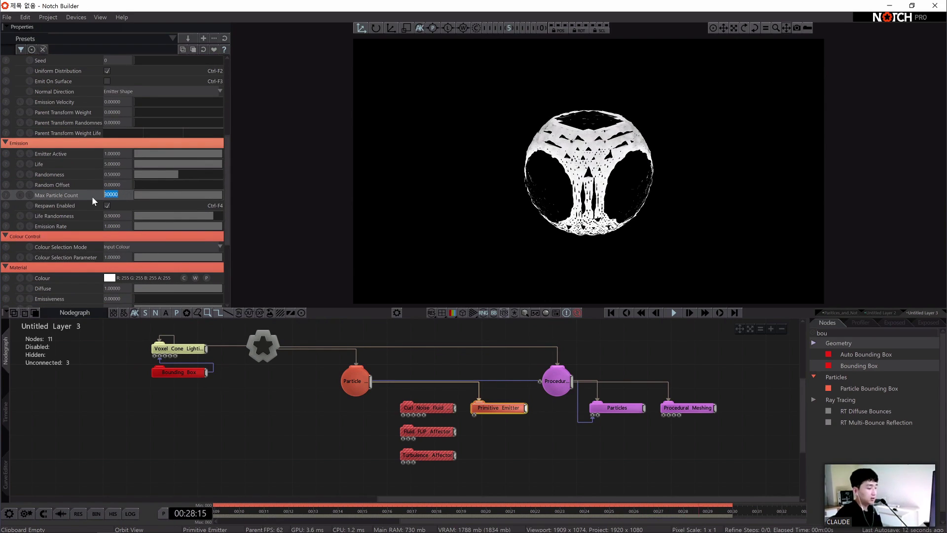
text(0)
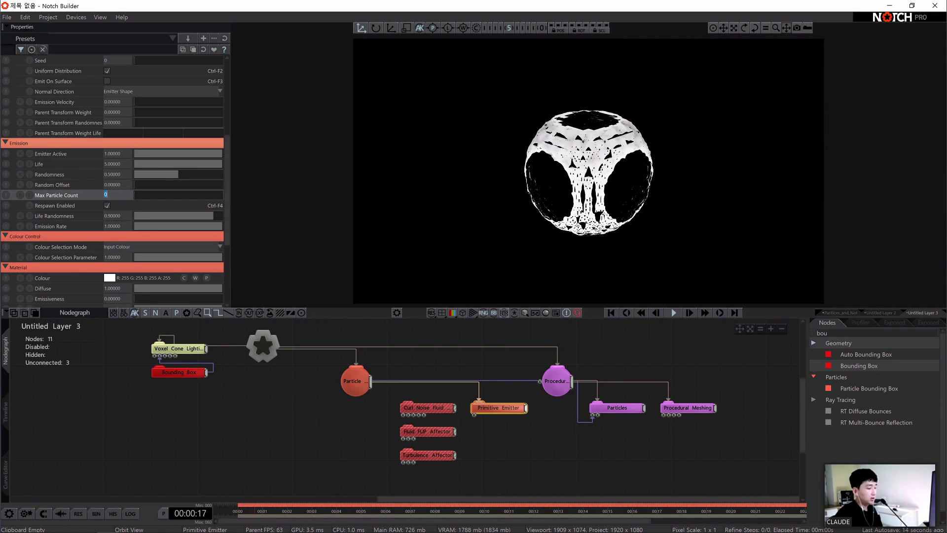
text(250000)
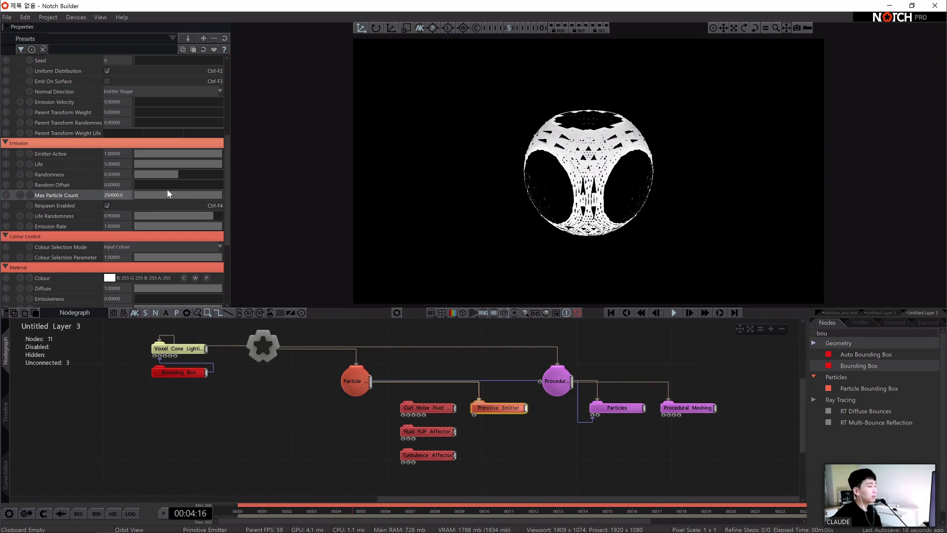
- Connect the Curl Noise Fluid Affector to the Particle Root and select it to check its area of influence
middle_drag(433, 393, 388, 379)
click(384, 399)
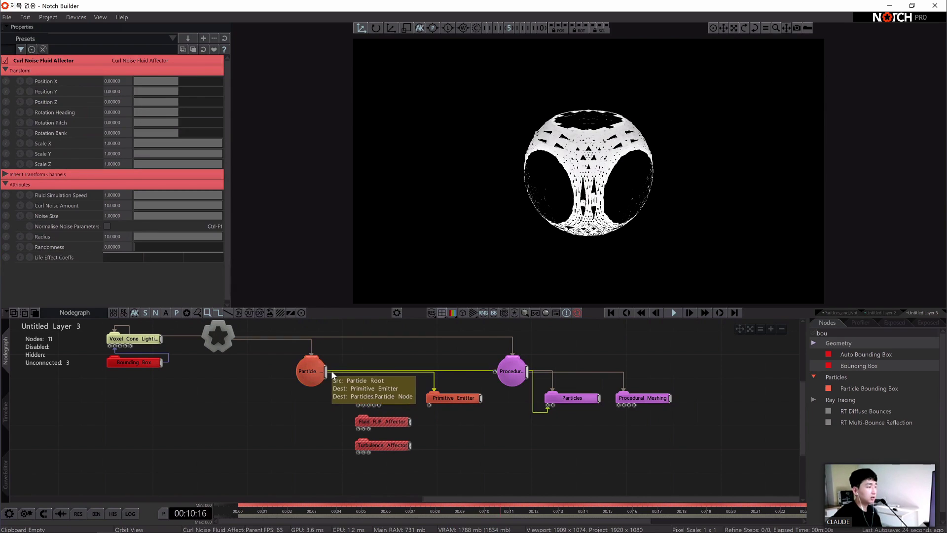
drag(327, 371, 385, 399)
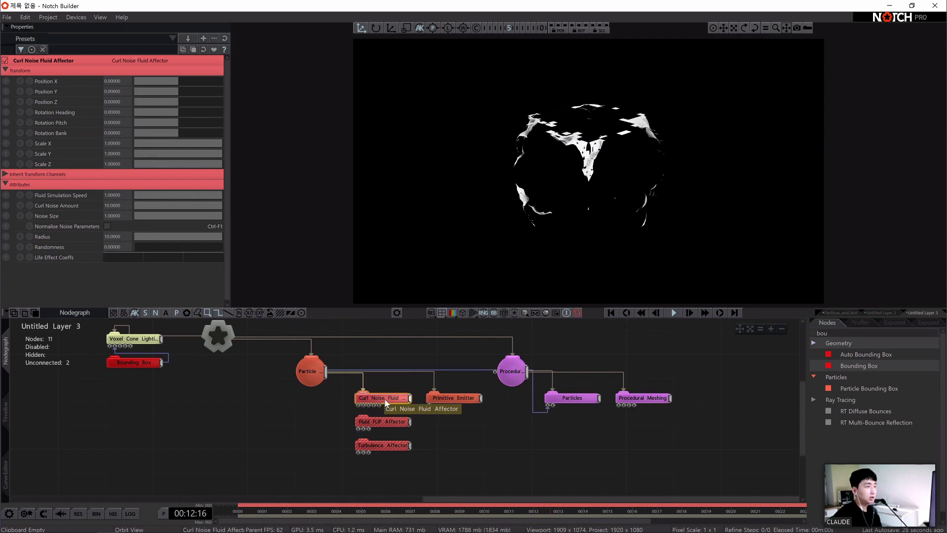
click(433, 375)
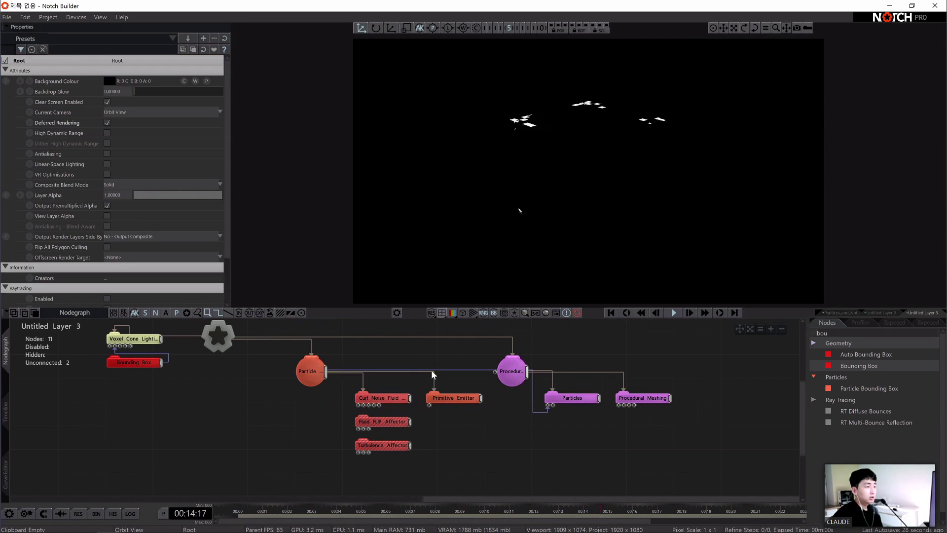
click(385, 398)
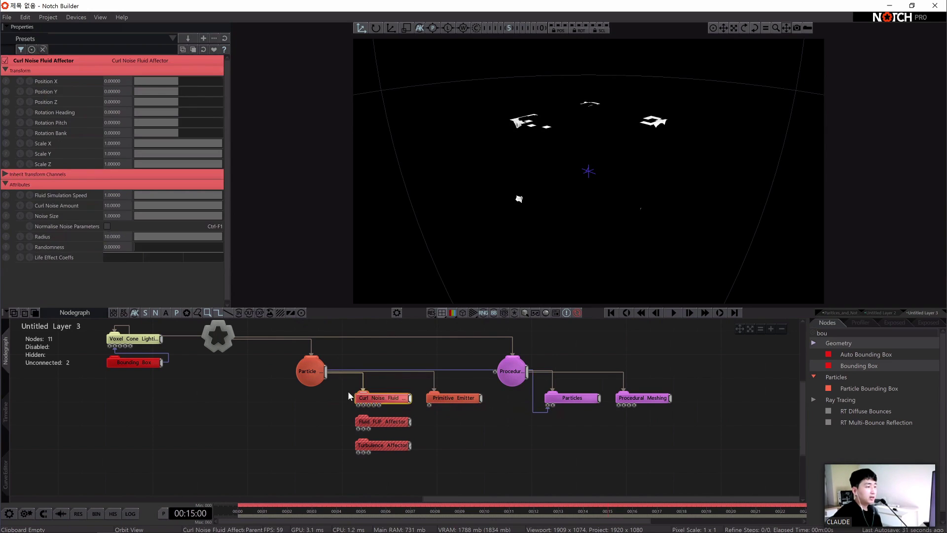
- Set the Procedural Root's Scale X, Scale Y and Scale Z to 3 and resume playback
click(512, 373)
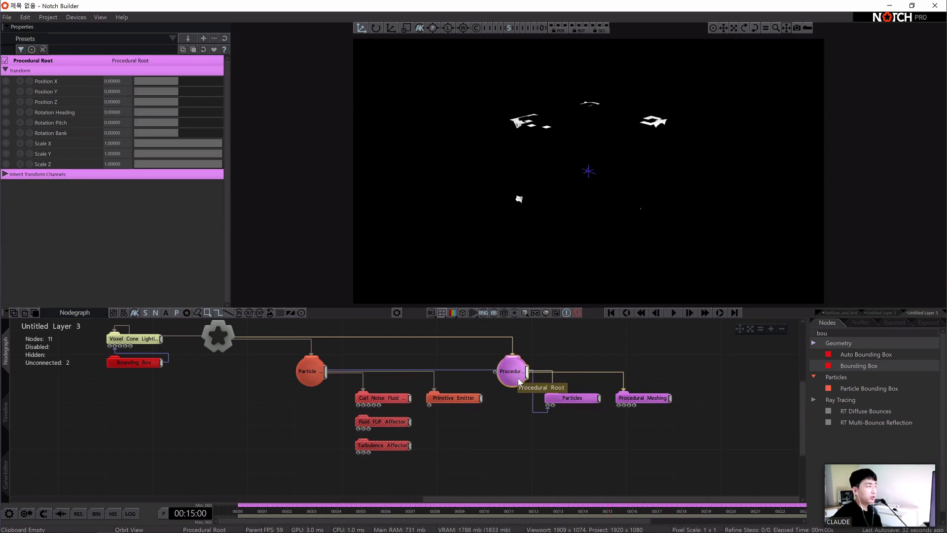
click(109, 143)
drag(115, 146, 96, 143)
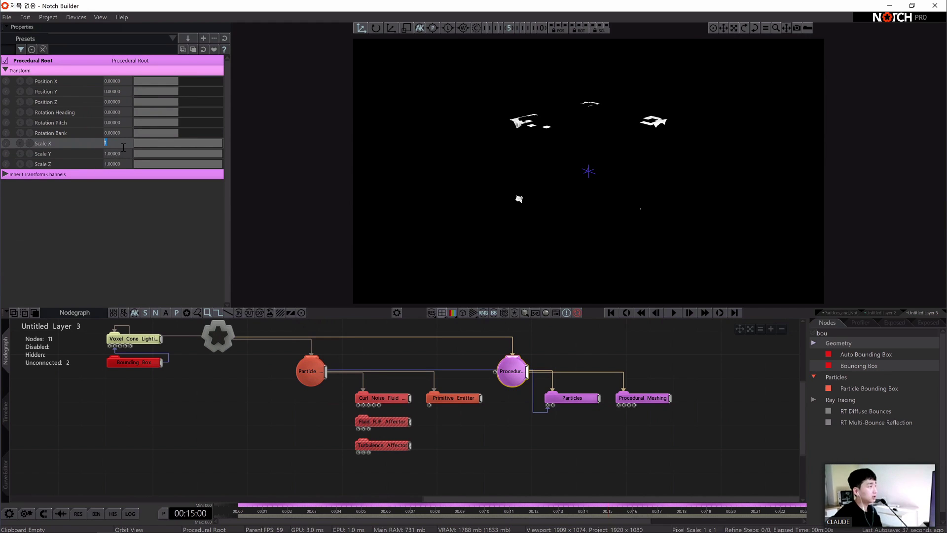
key(Tab)
text(3)
key(Tab)
text(3)
key(Return)
key(space)
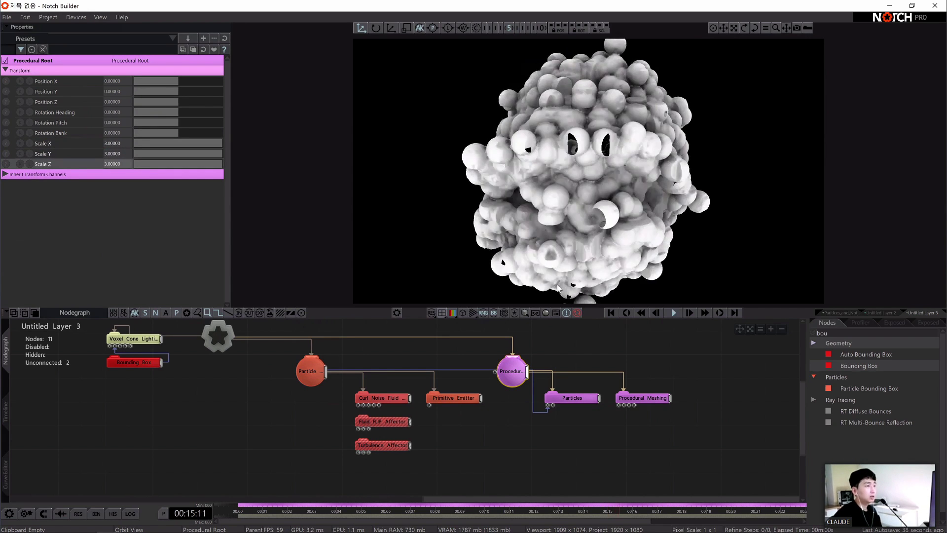
click(590, 173)
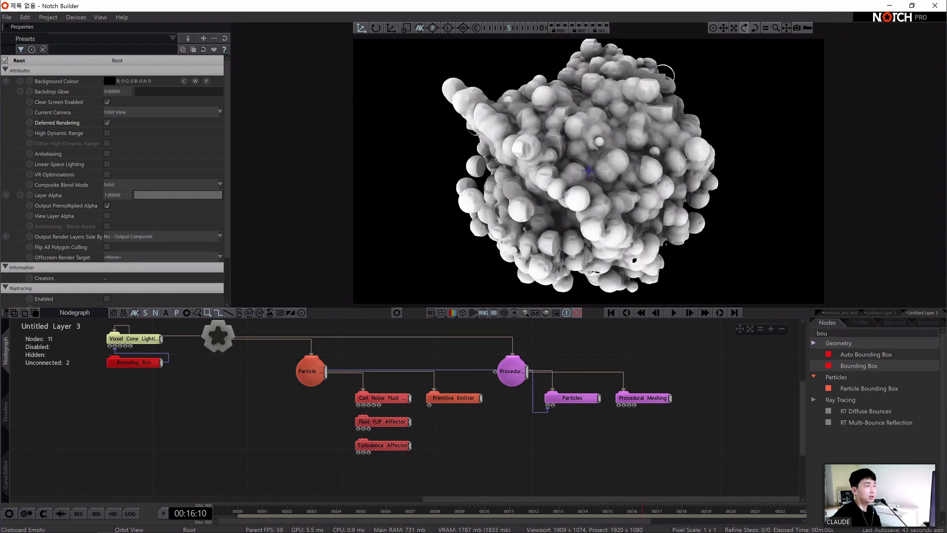
- Reduce the Particle Size of the procedural Particles node to about 0.03
click(510, 378)
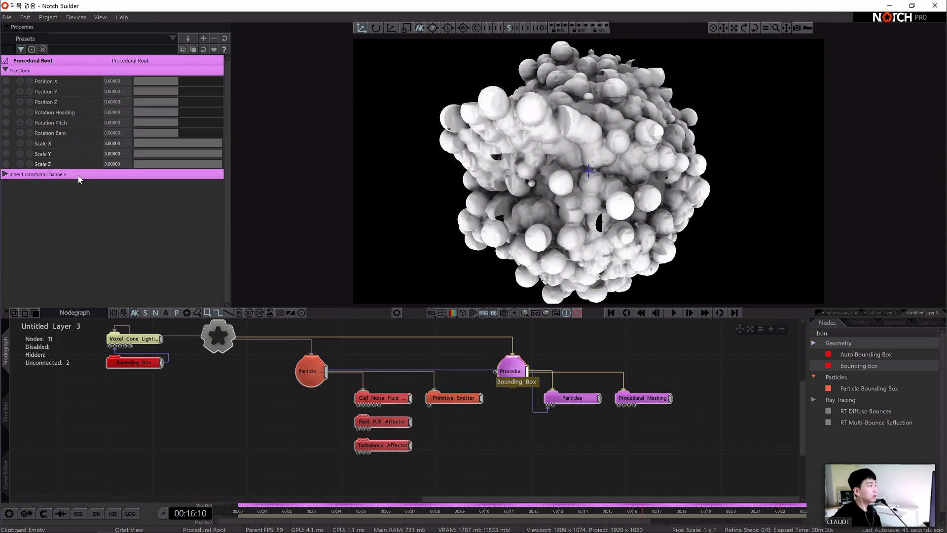
click(567, 398)
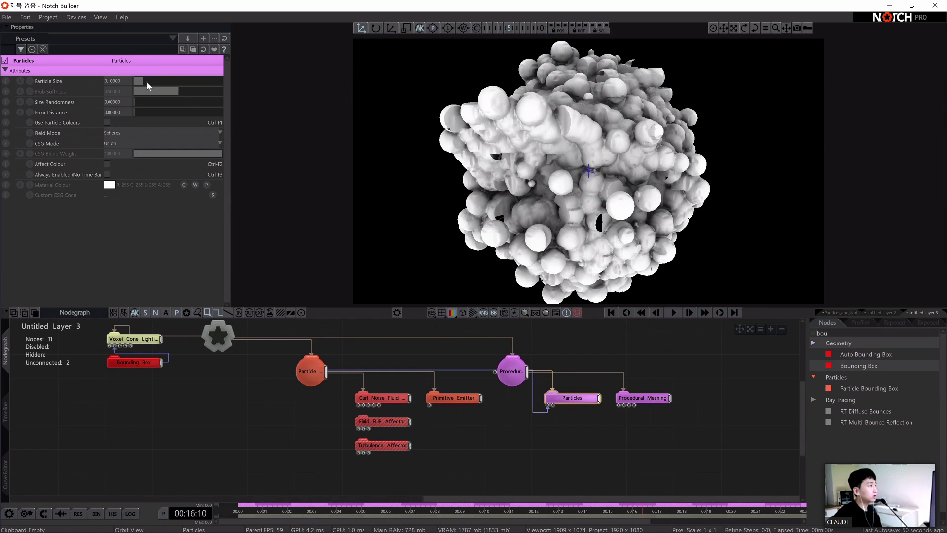
drag(147, 84, 119, 85)
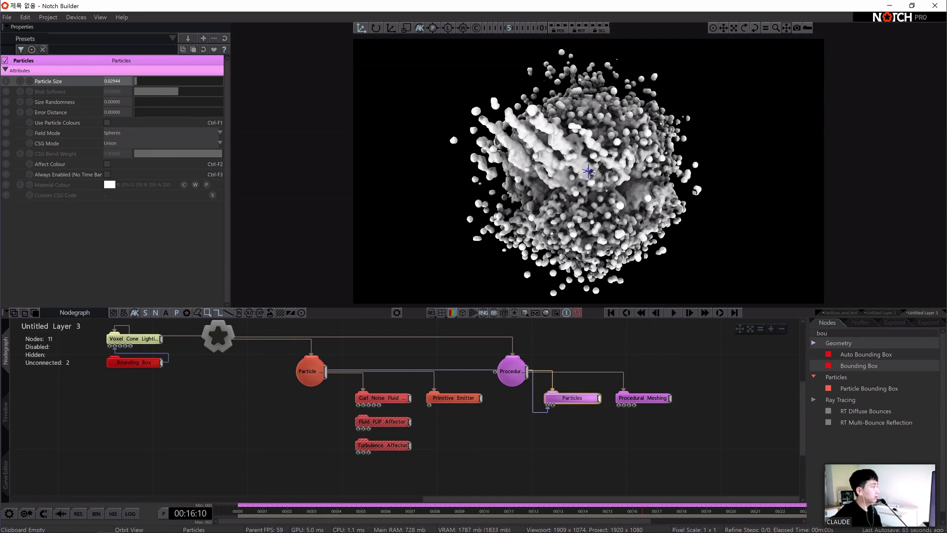
click(517, 452)
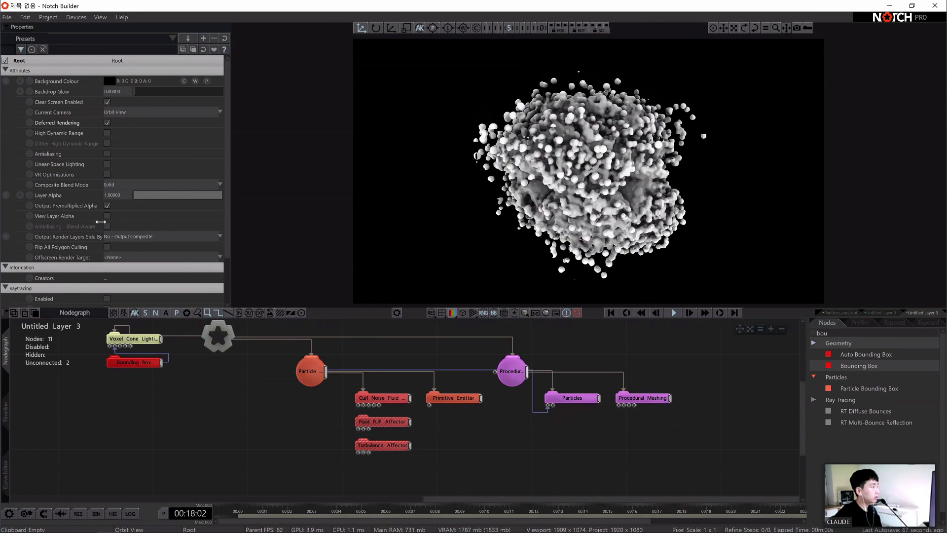
- Lower the Curl Noise Fluid Affector's Noise Size to about 0.3
click(376, 398)
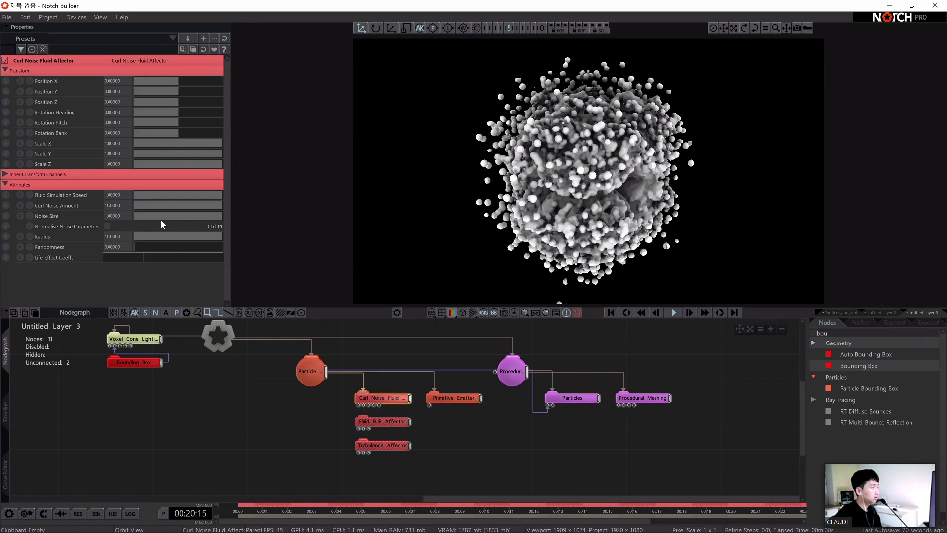
drag(161, 221, 161, 220)
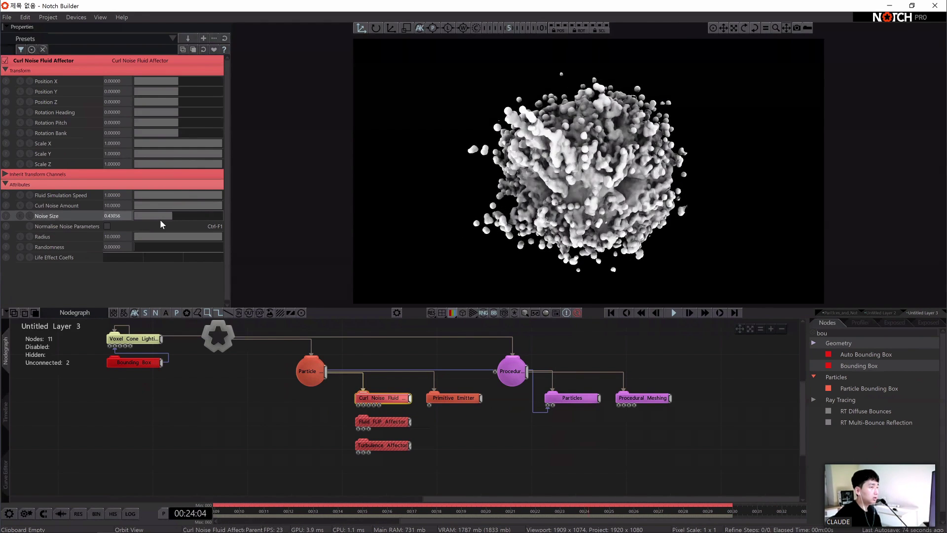
scroll(159, 220, down, 2)
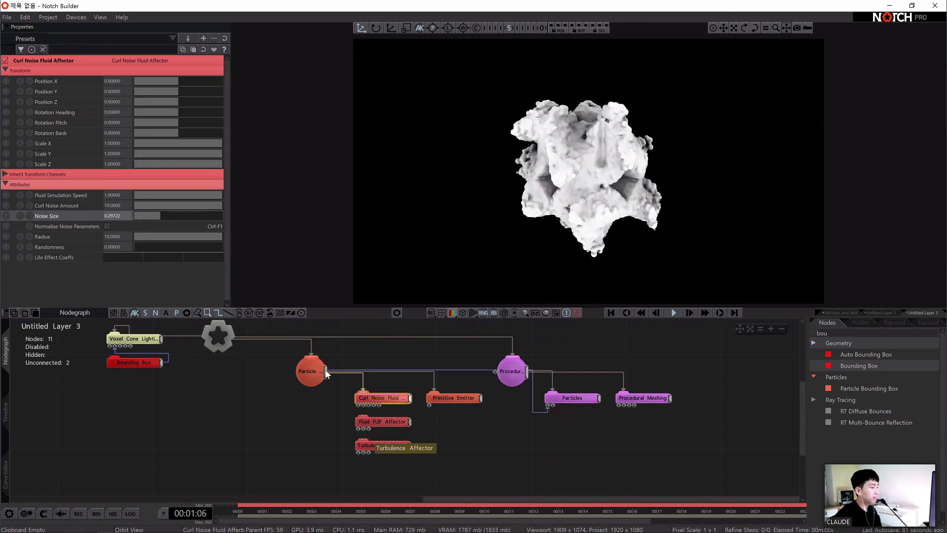
- Place the Turbulence Affector under the Curl Noise Fluid Affector, connect it to the Particle Root and set its Noise Scale to 7
click(376, 422)
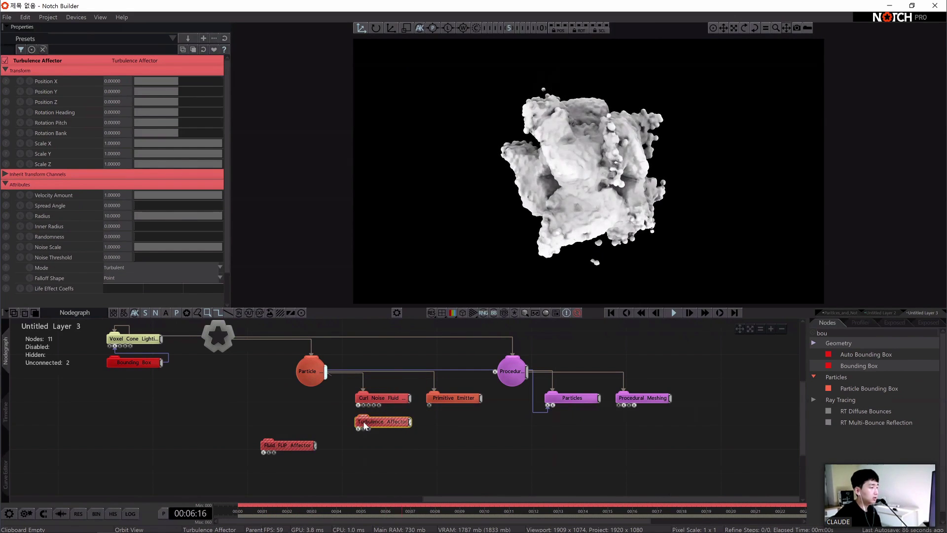
drag(326, 373, 379, 421)
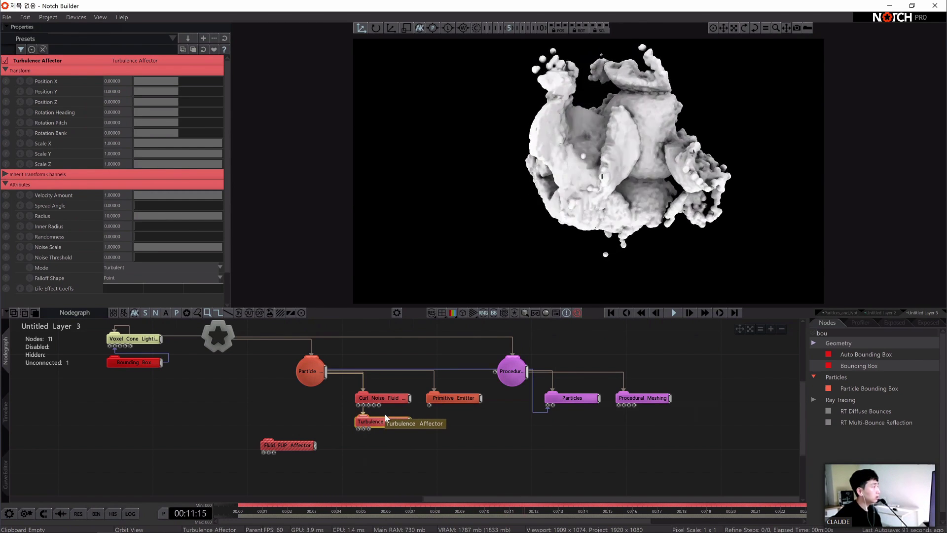
click(119, 247)
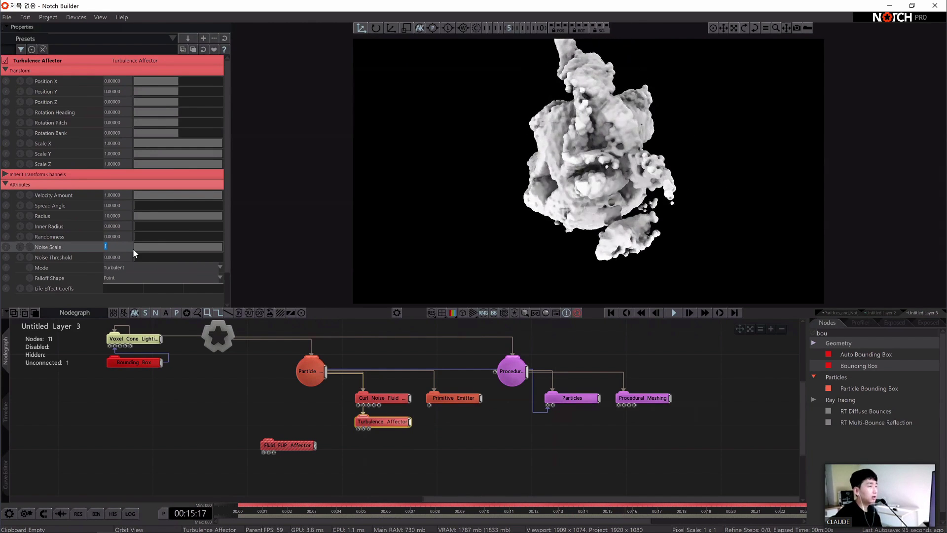
text(5)
key(Return)
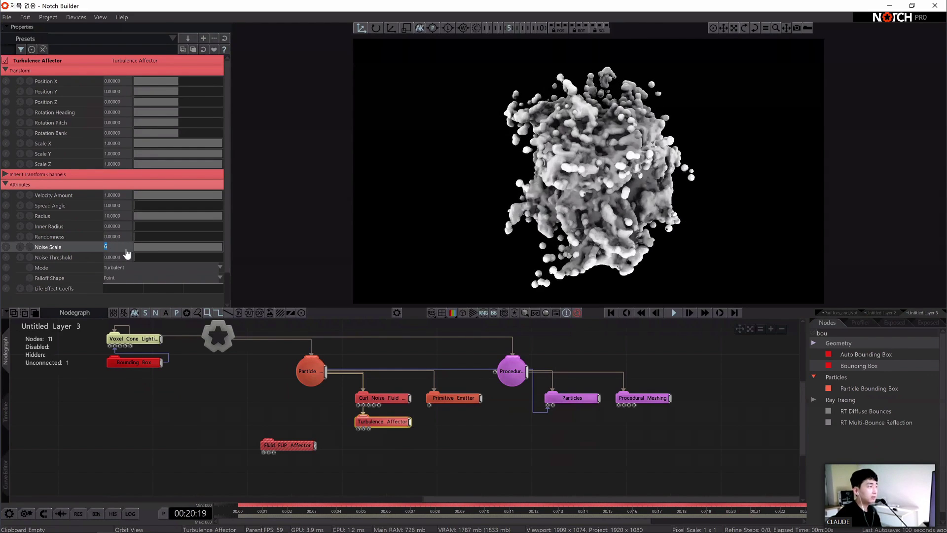
text(7)
key(Return)
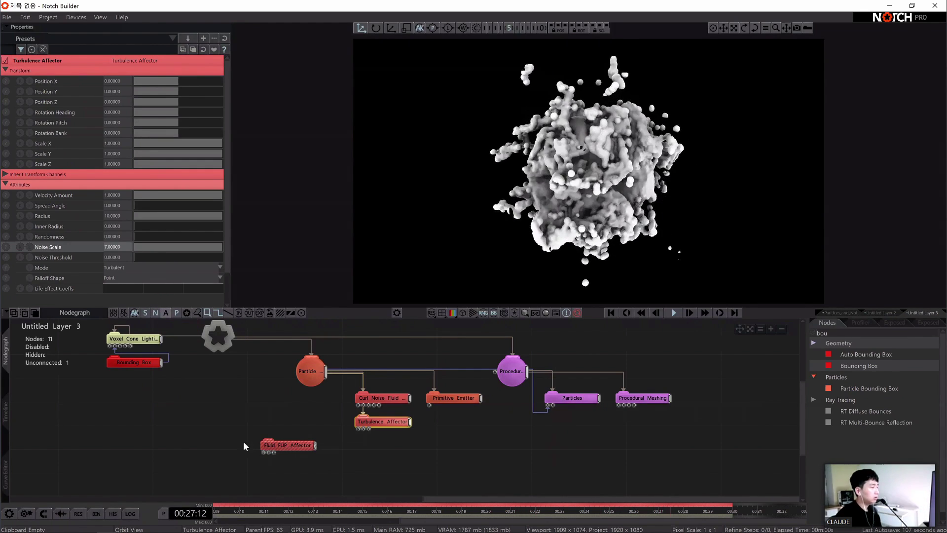
- Move the Fluid FLIP Affector below the Turbulence Affector and connect it to the Particle Root
middle_drag(323, 377, 289, 368)
click(262, 437)
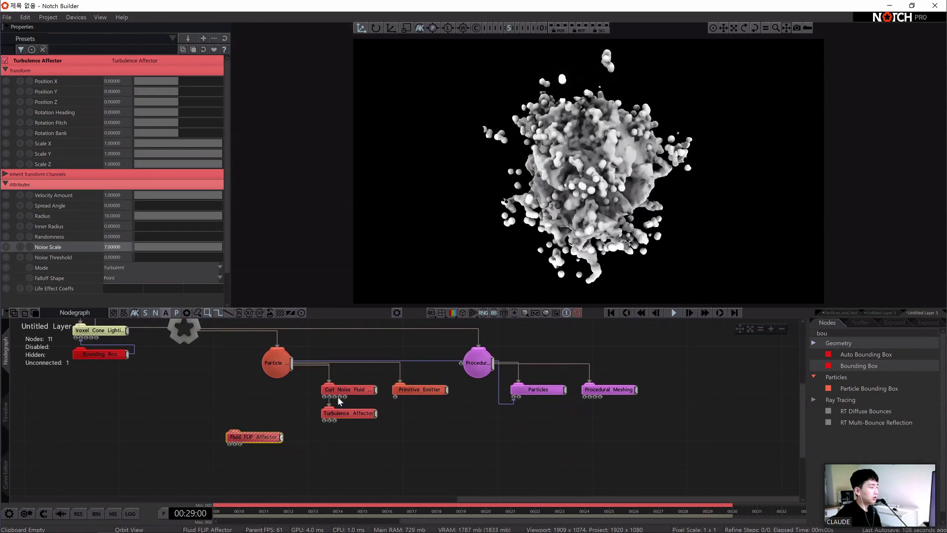
drag(235, 437, 331, 436)
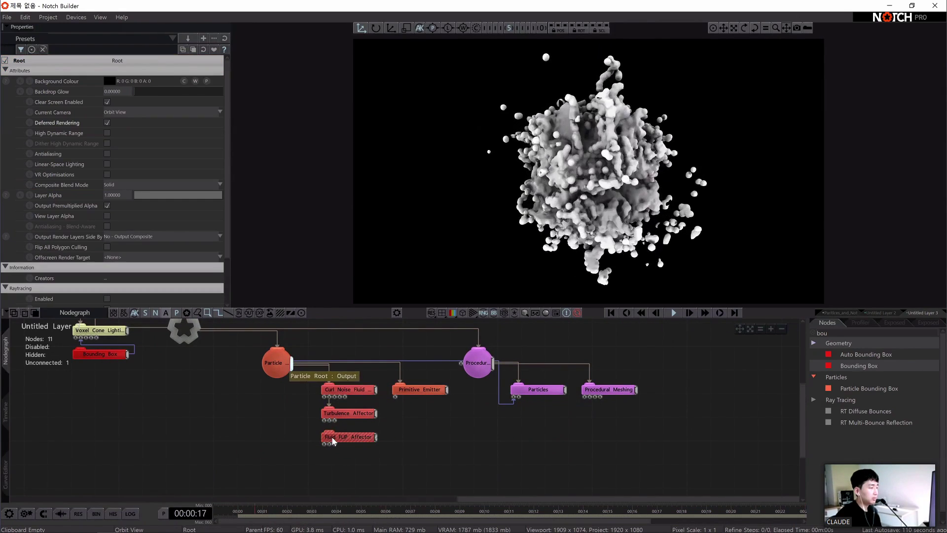
drag(292, 365, 336, 435)
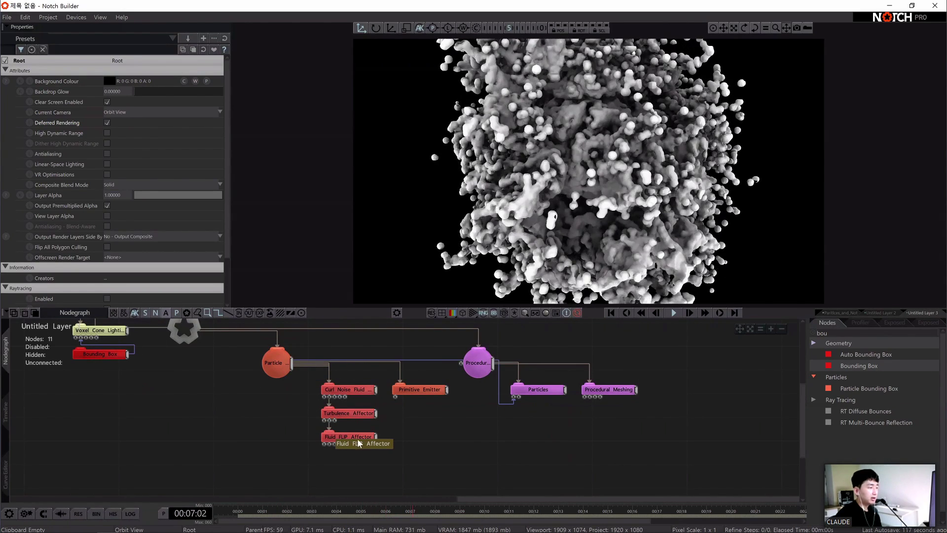
- Lower the Fluid FLIP Affector's Velocity Scale to about 0.49
click(357, 438)
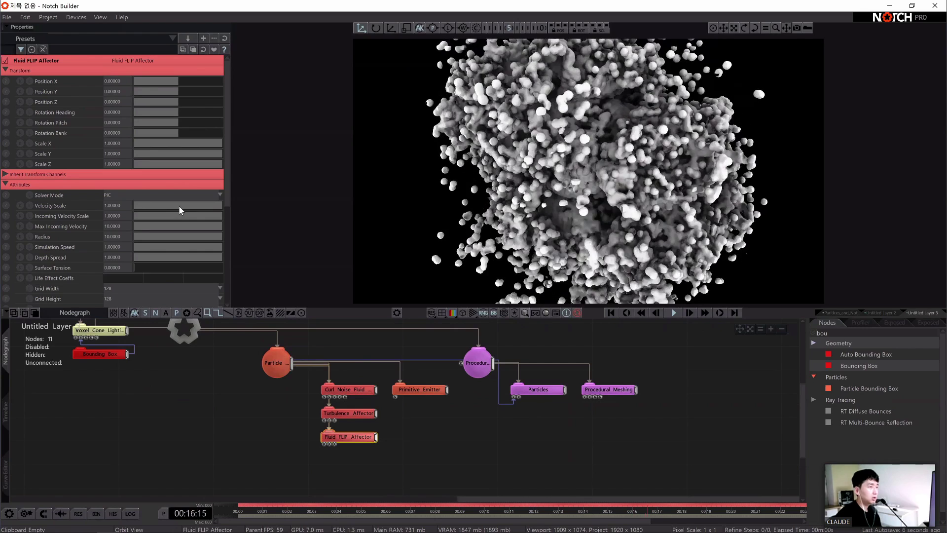
click(179, 206)
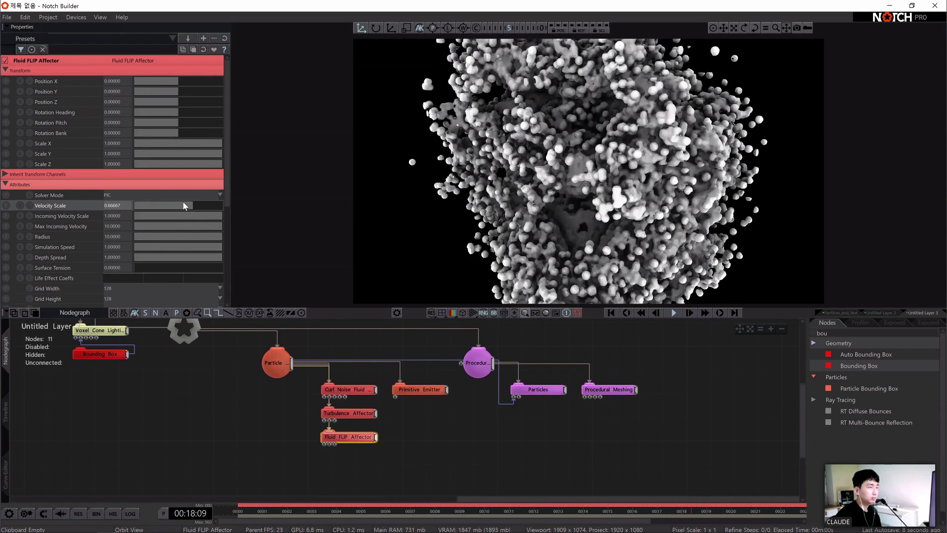
drag(186, 206, 178, 206)
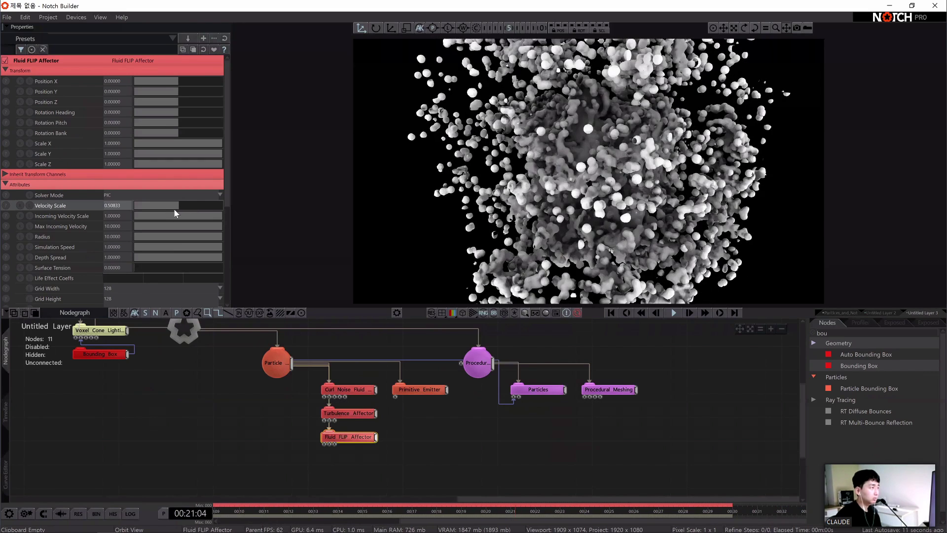
click(177, 207)
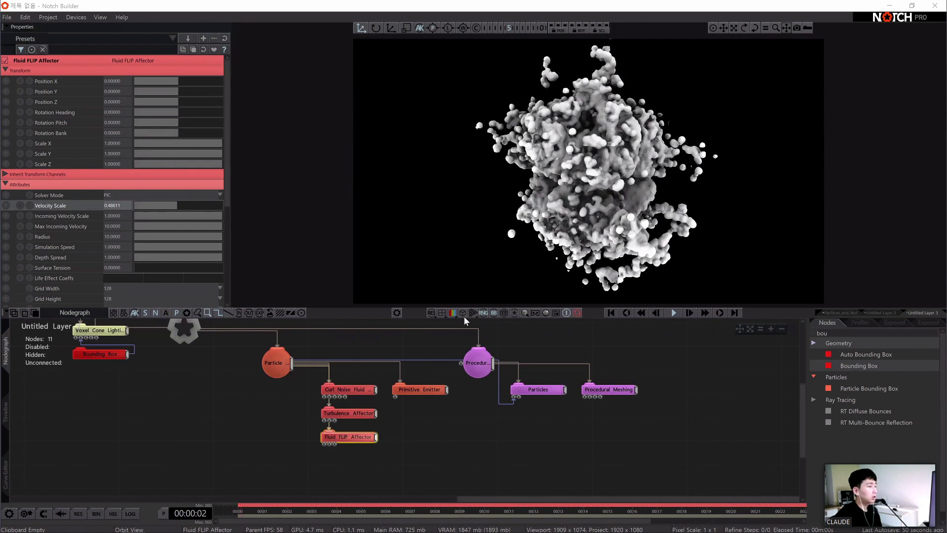
- Enable raytracing on the layer's Root node
click(461, 301)
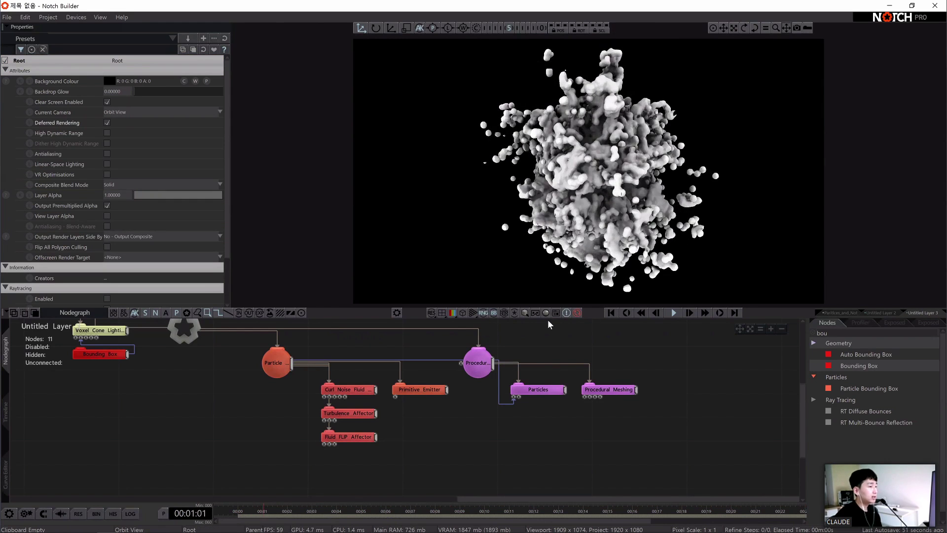
click(545, 312)
click(547, 313)
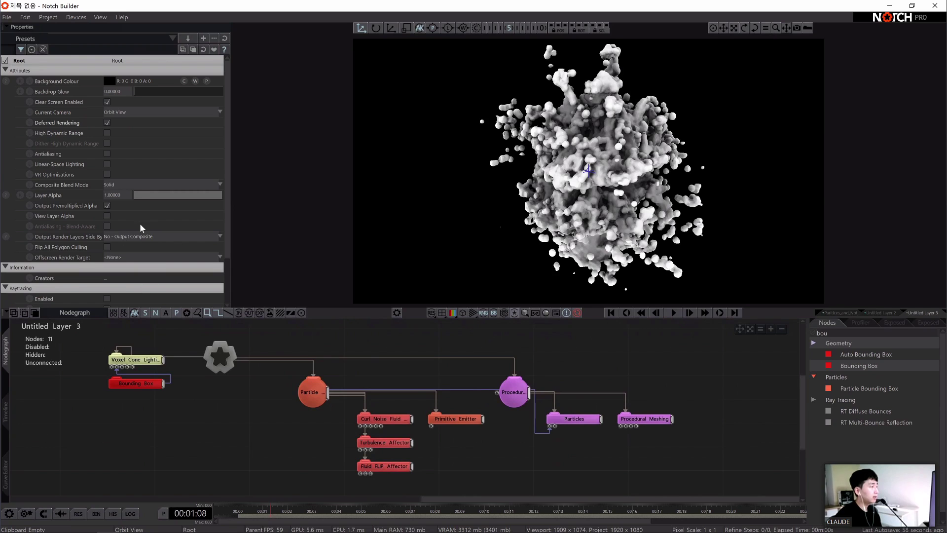
scroll(140, 232, down, 2)
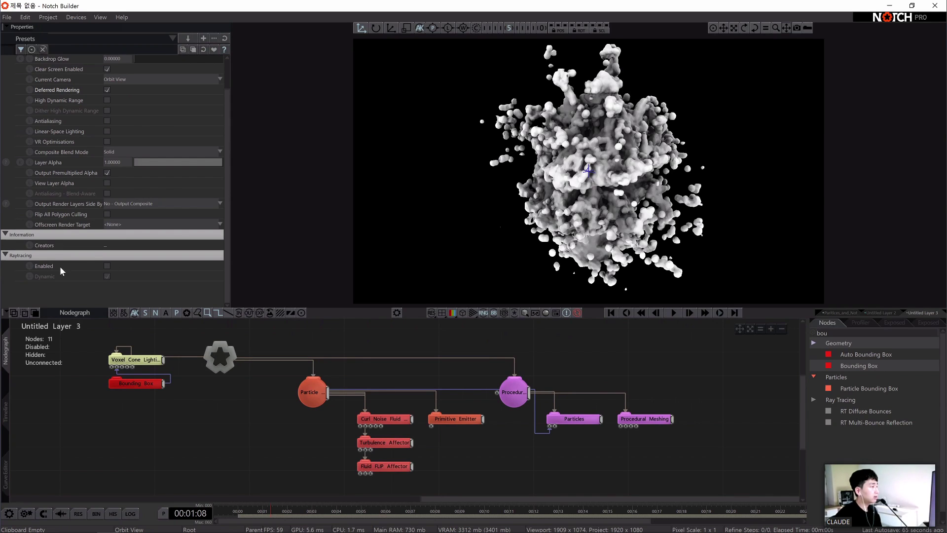
click(106, 267)
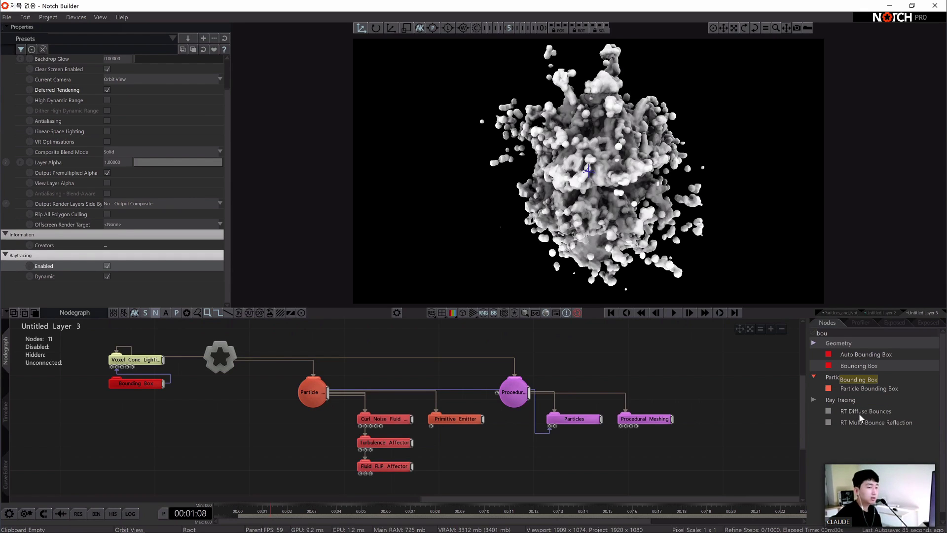
- Clear the node search, add a Sky Light below the Bounding Box and connect it to the Root
key(BackSpace)
key(BackSpace)
key(BackSpace)
scroll(865, 440, down, 5)
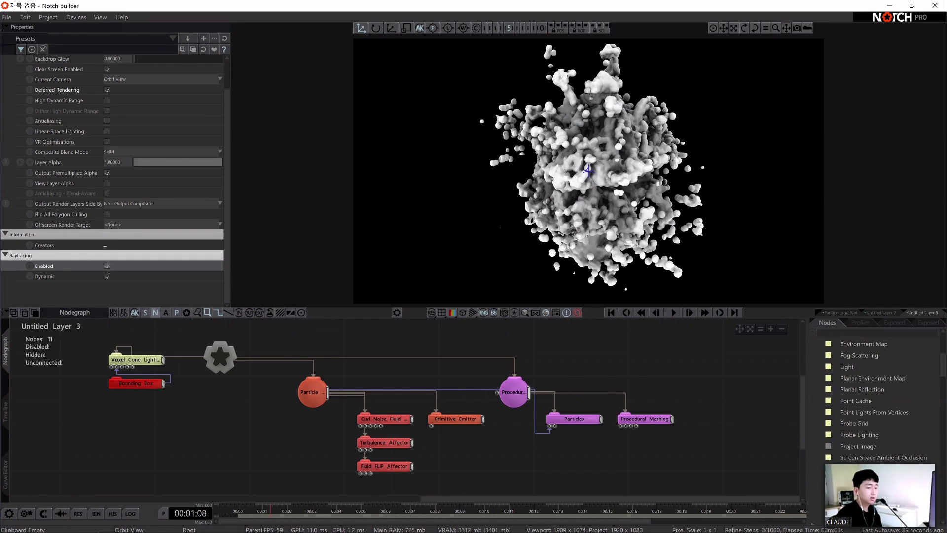
scroll(861, 461, down, 2)
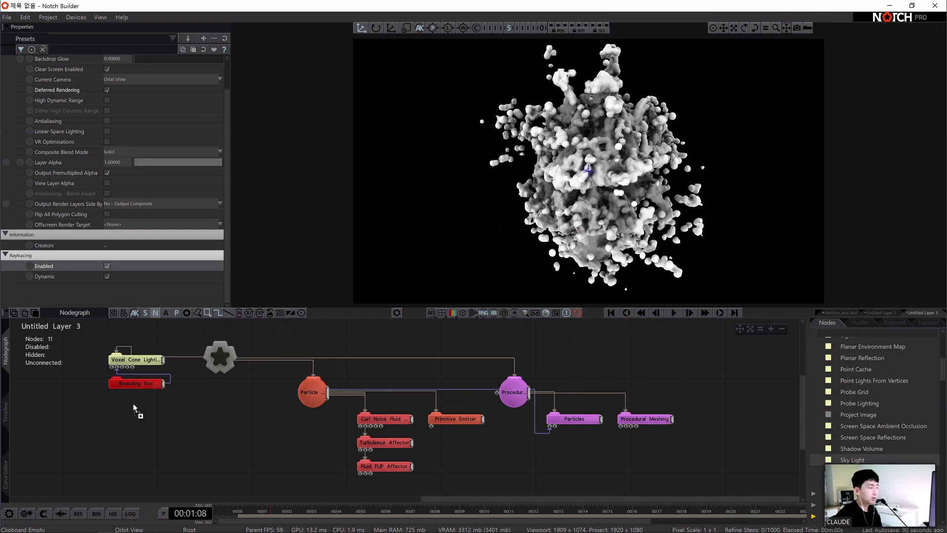
drag(134, 407, 143, 414)
click(243, 395)
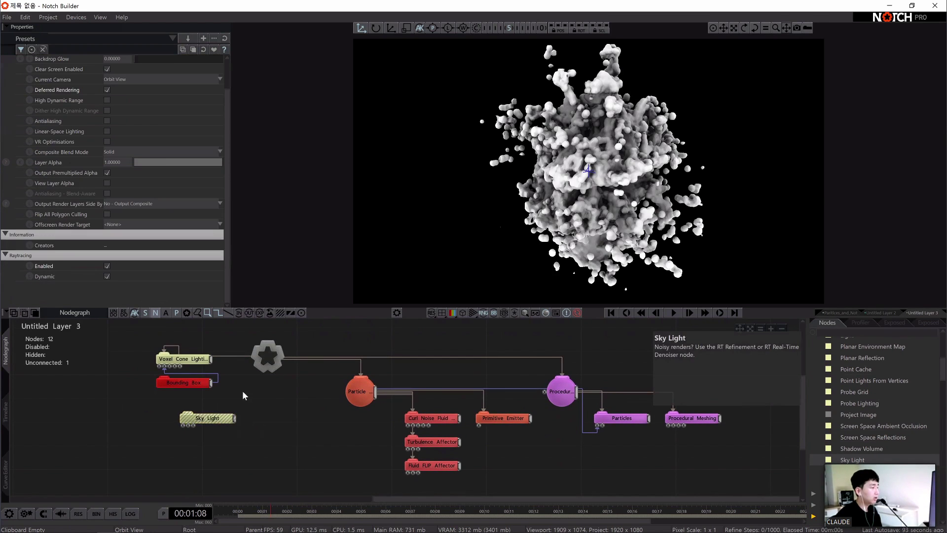
click(219, 414)
double_click(202, 416)
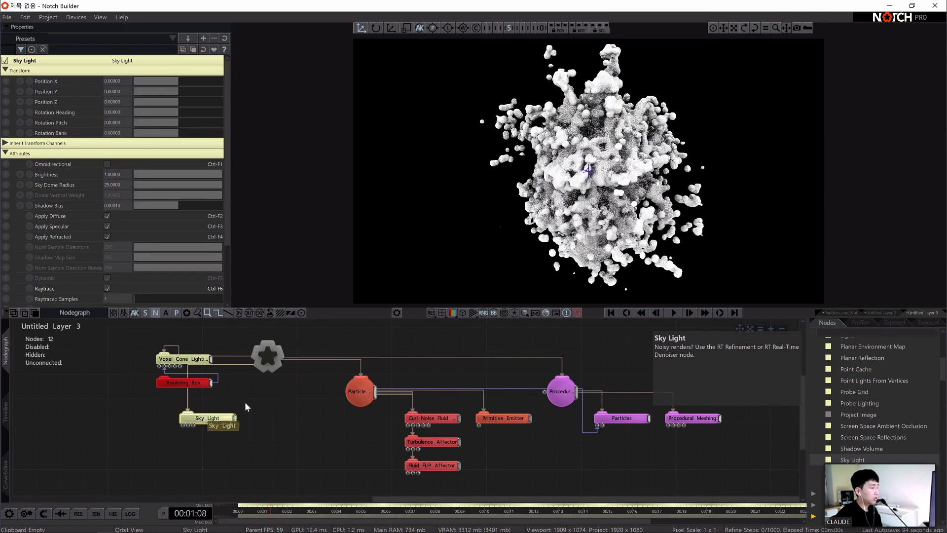
drag(265, 340, 329, 362)
key(space)
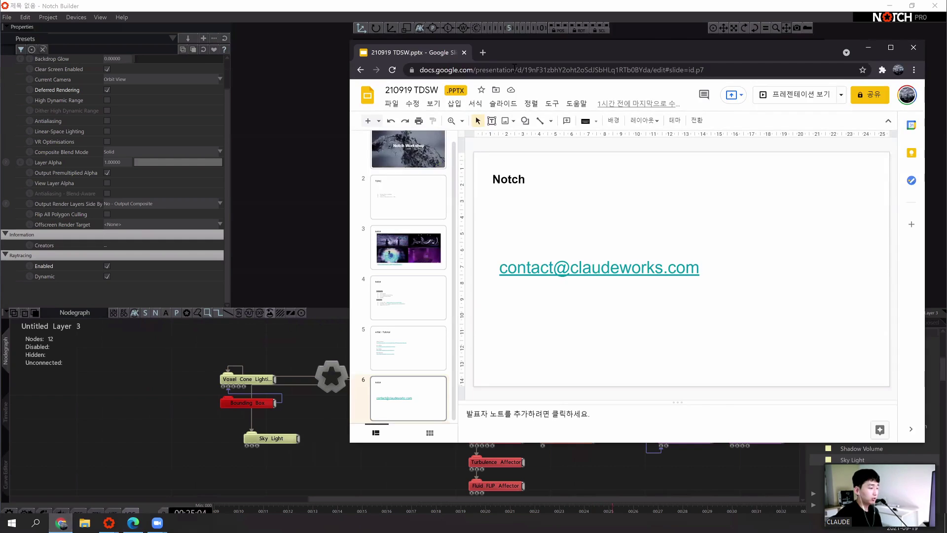
- Switch to Chrome, search the web for "hdri" in a new tab and open Poly Haven's HDRI library
key(ctrl+t)
text(hdri)
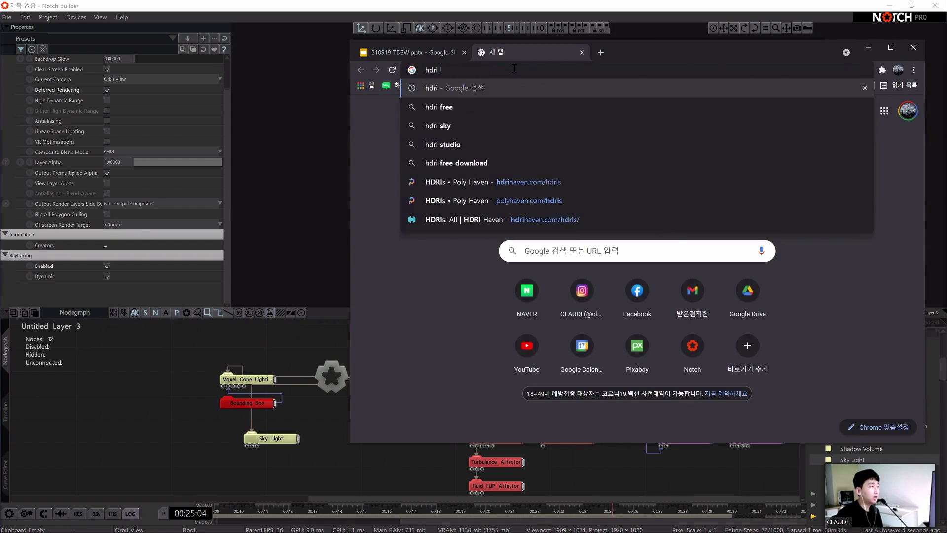
key(Return)
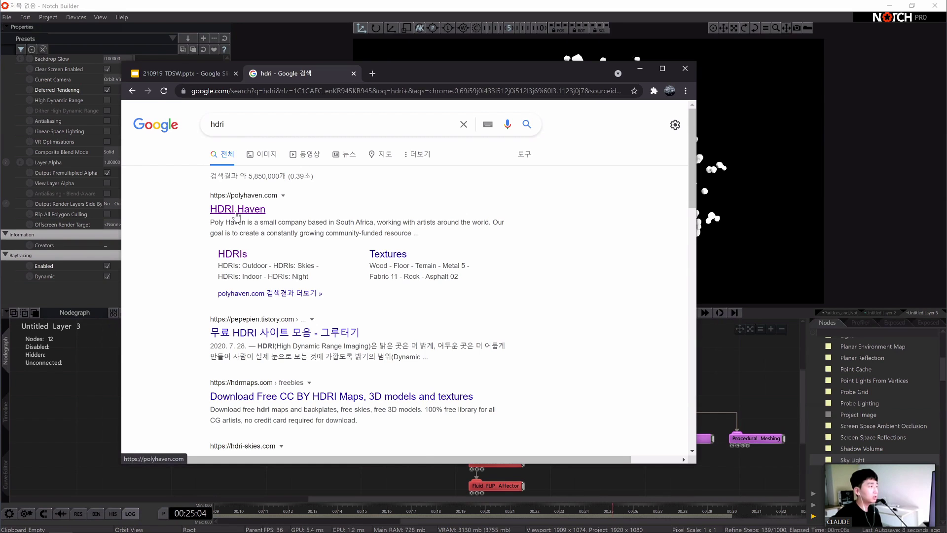
click(237, 213)
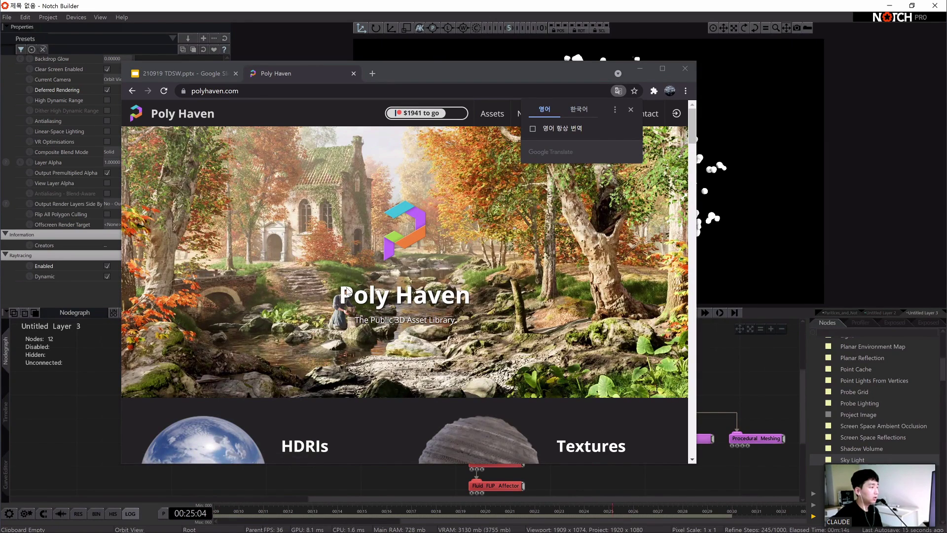
scroll(347, 291, down, 1)
scroll(311, 381, down, 2)
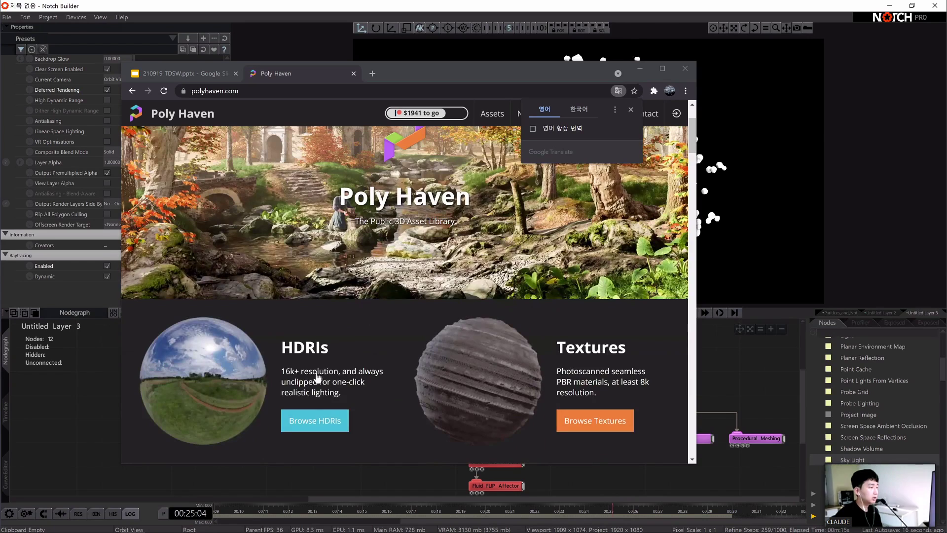
click(317, 381)
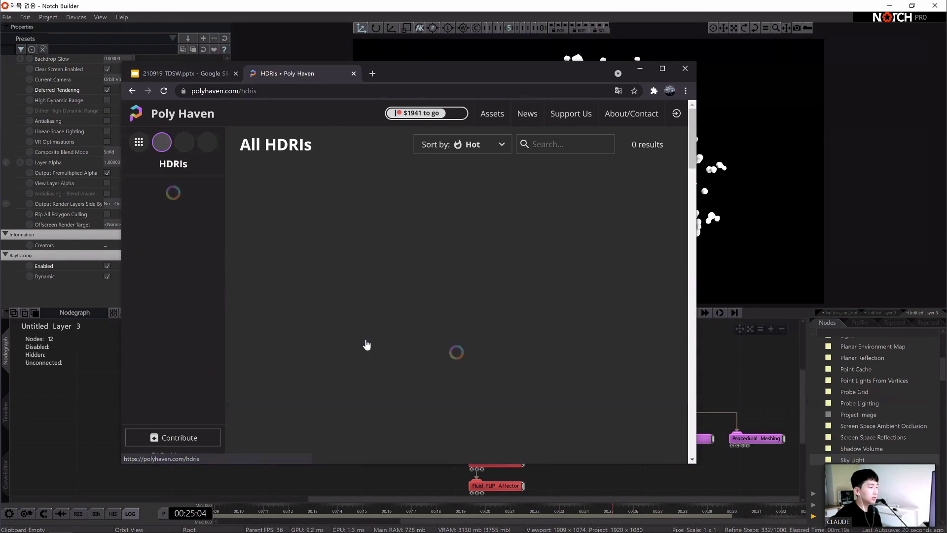
- Find the Studio Country Hall HDRI in the library and download it as a 2K HDR file
scroll(498, 246, down, 6)
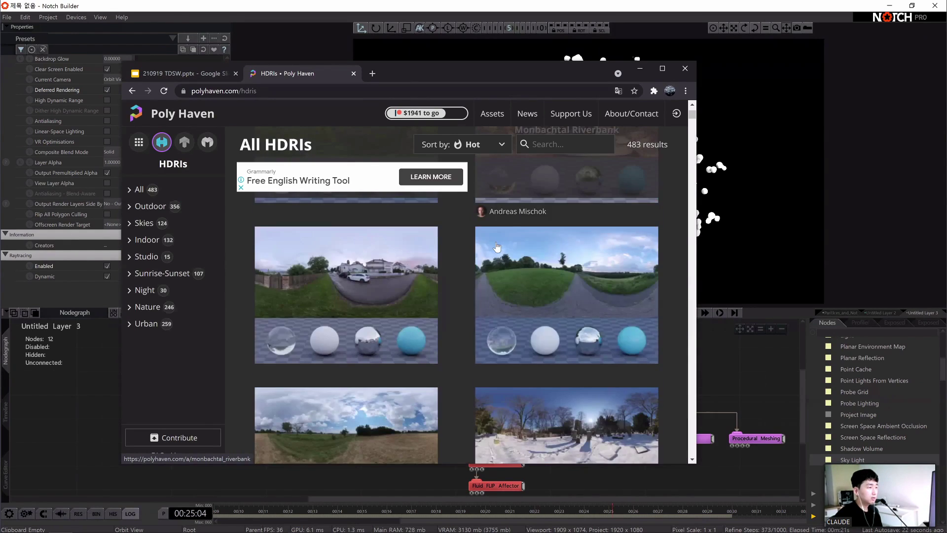
scroll(494, 248, down, 6)
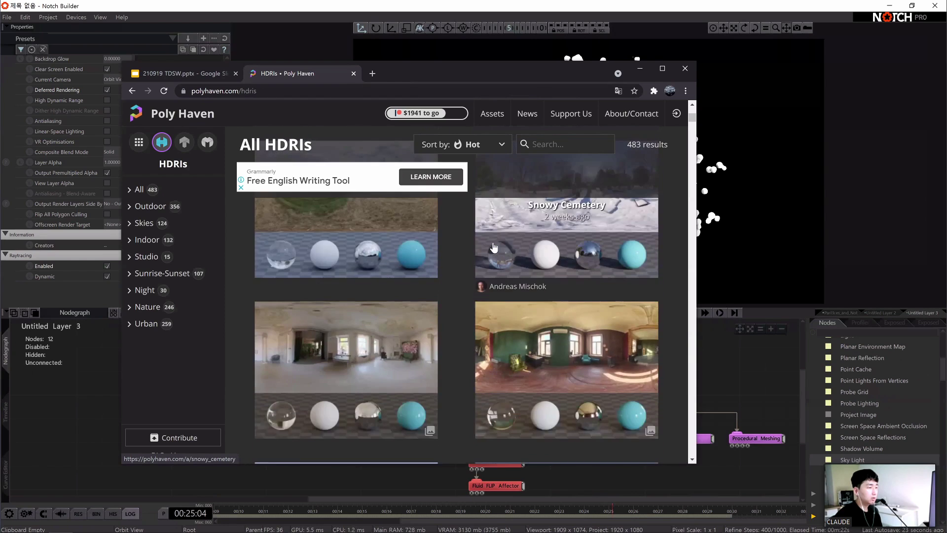
scroll(346, 323, down, 3)
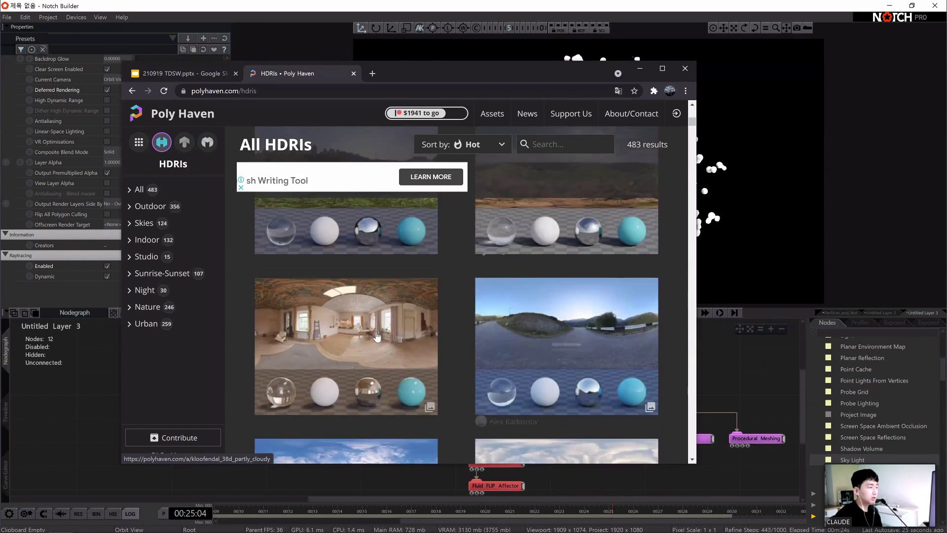
click(376, 309)
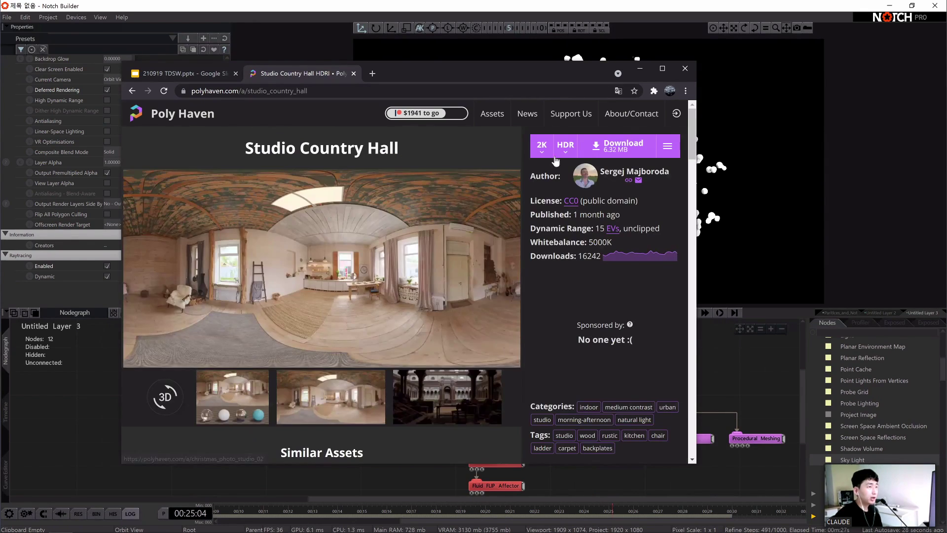
click(630, 149)
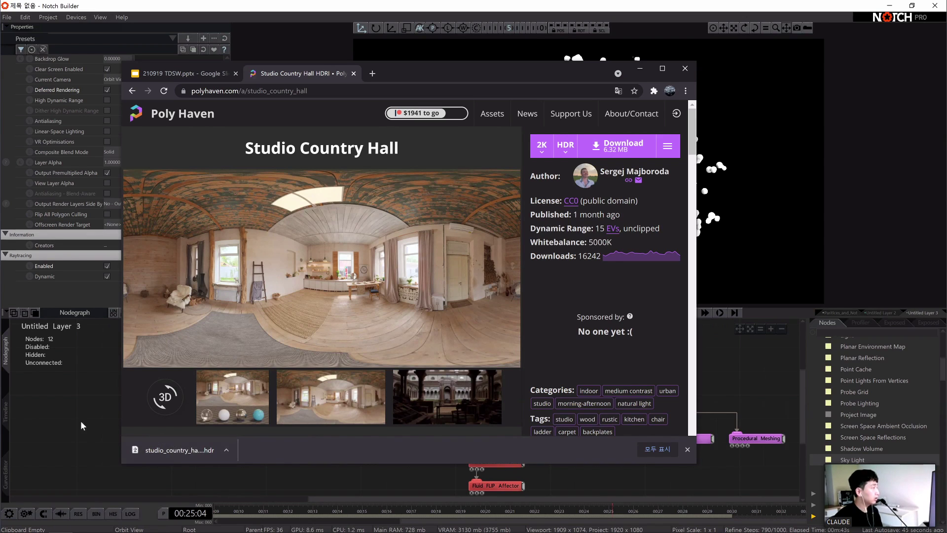
- Import the downloaded studio_country_hall_2k.hdr into Notch's nodegraph as a Video Loader and stack a new Environment Map between it and the Sky Light
drag(141, 452, 224, 459)
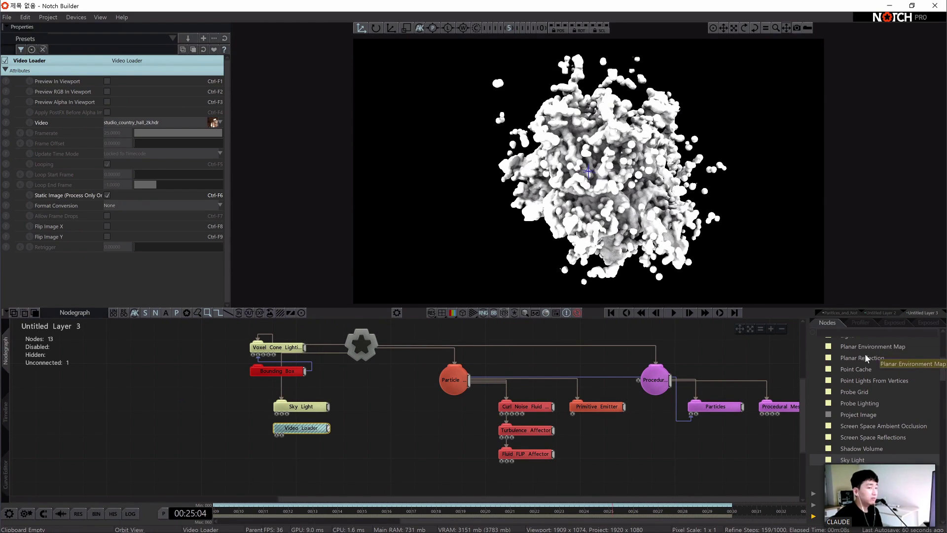
scroll(878, 390, up, 4)
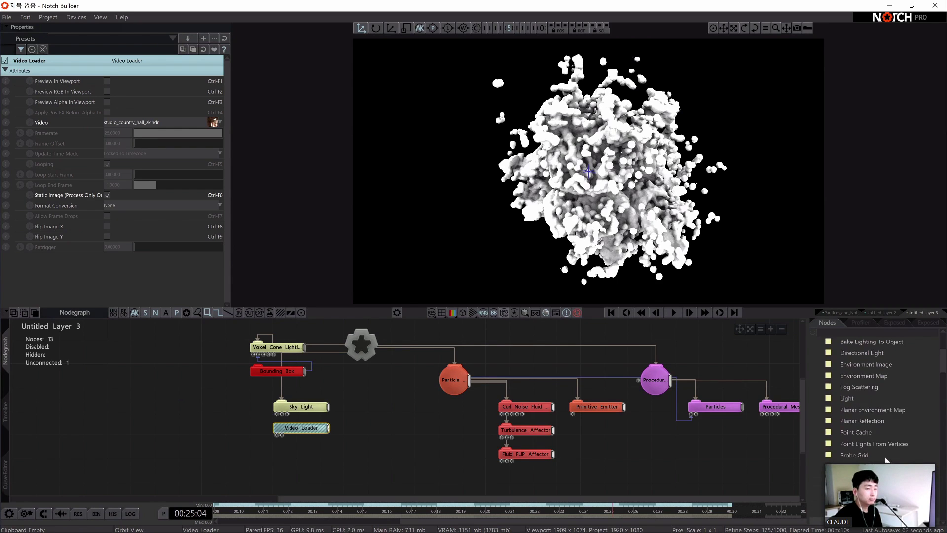
scroll(860, 389, up, 1)
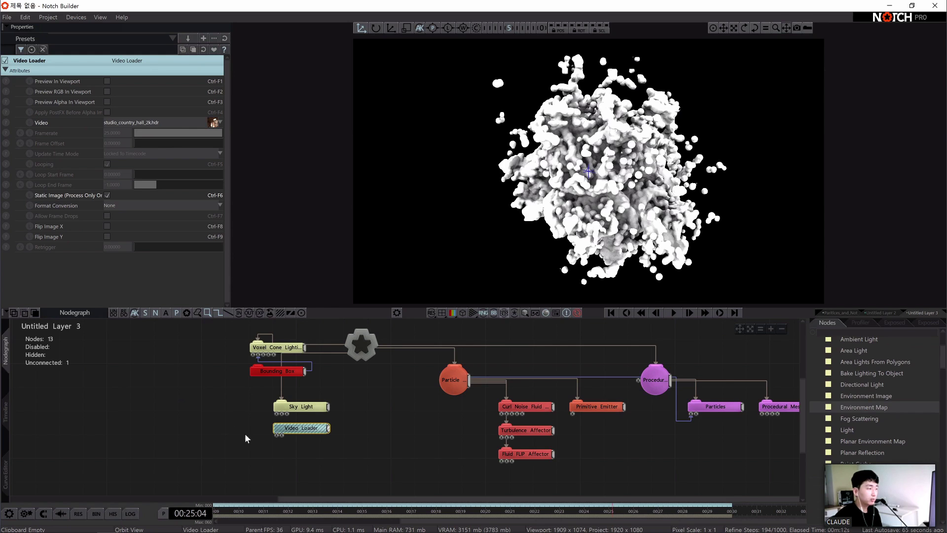
drag(351, 465, 241, 453)
drag(299, 426, 334, 485)
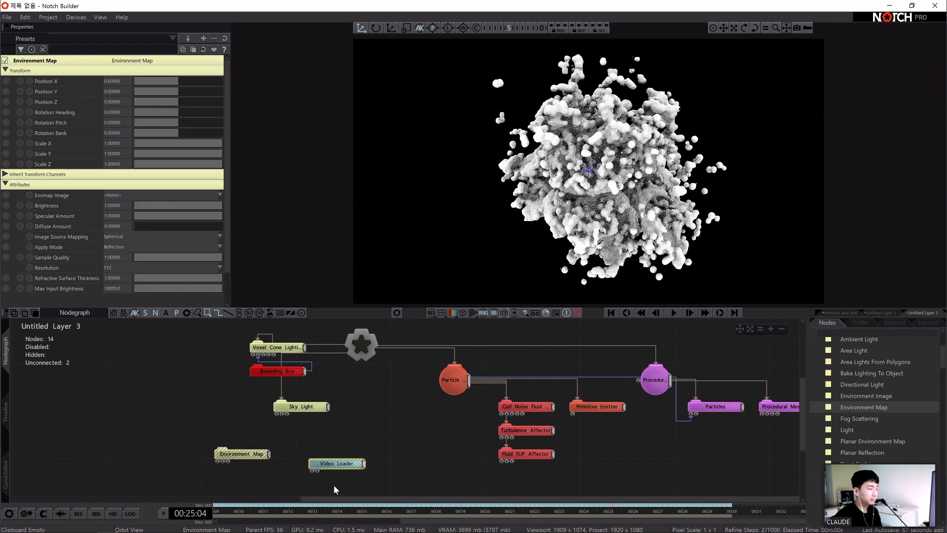
click(243, 456)
drag(268, 449, 325, 424)
drag(326, 477, 302, 453)
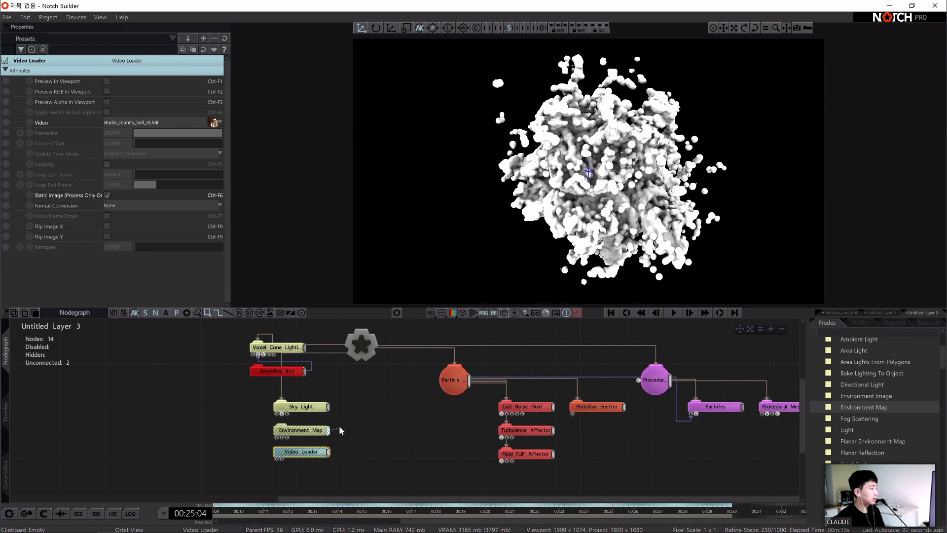
- Connect the Environment Map to the Sky Light and the Video Loader to the Environment Map's Envmap Image input
drag(283, 416, 283, 415)
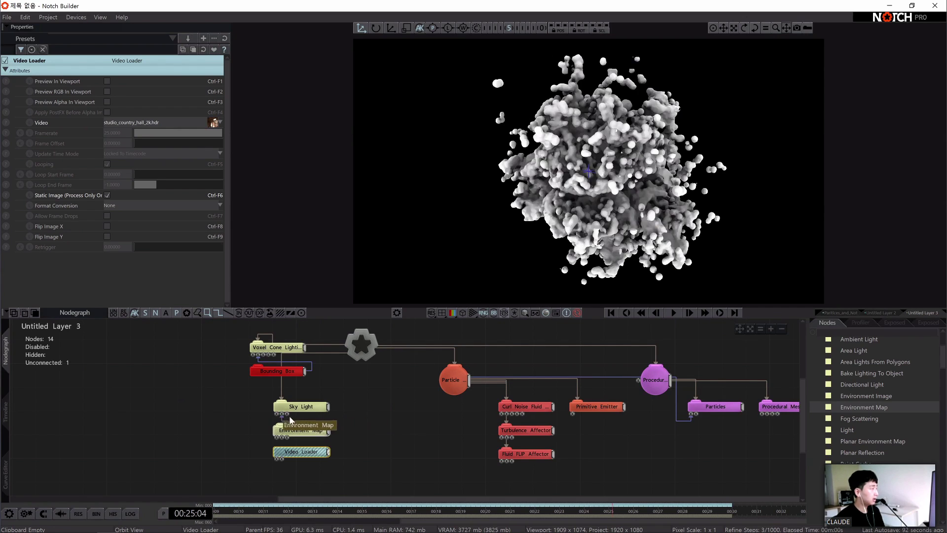
click(365, 429)
mouse_move(329, 455)
mouse_down()
mouse_move(340, 460)
mouse_move(317, 449)
mouse_up()
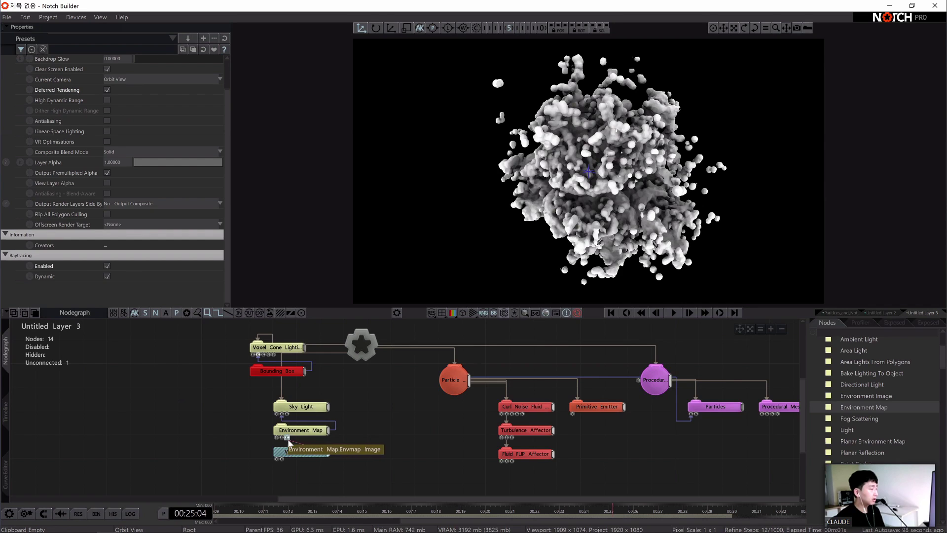
drag(289, 439, 288, 439)
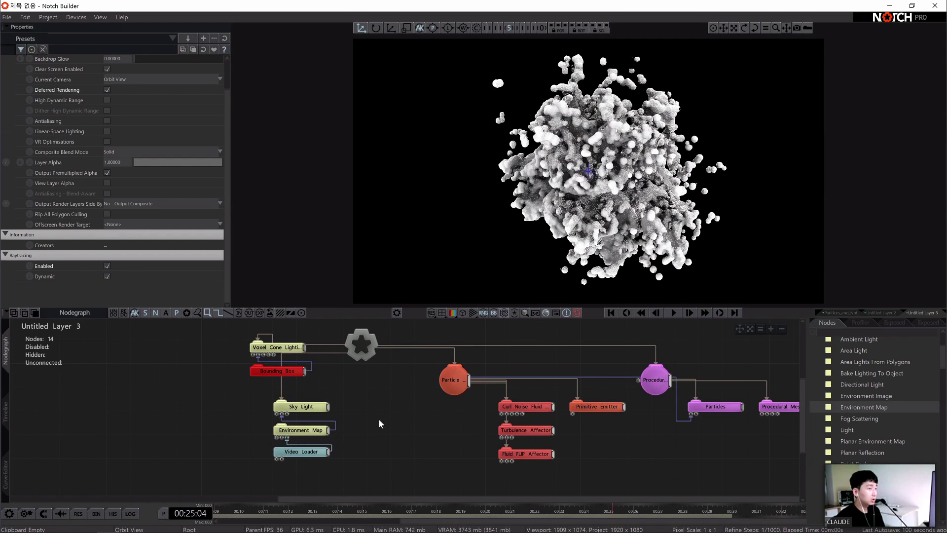
- Move the Sky Light, Environment Map and Video Loader together to sit beneath the Root node
middle_drag(378, 404, 400, 416)
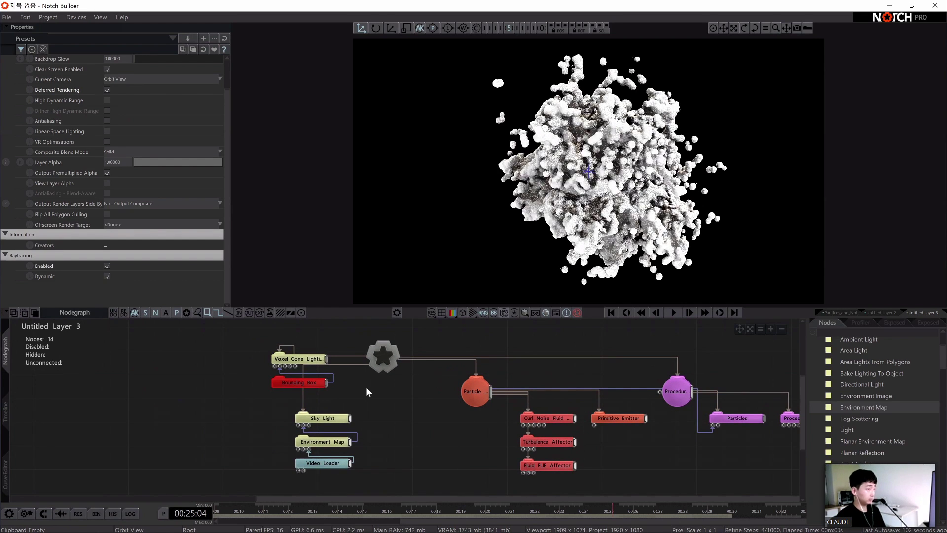
drag(376, 475, 374, 428)
click(376, 408)
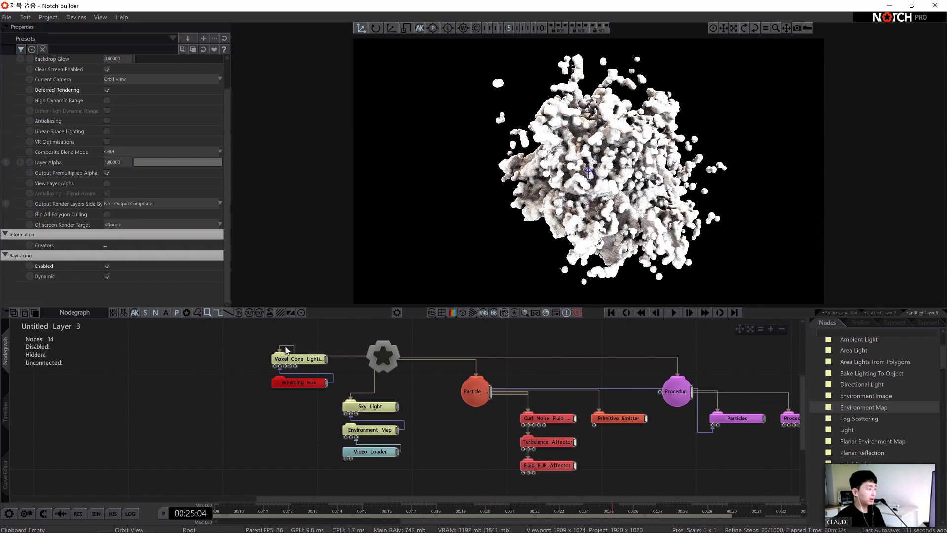
- Disable the Voxel Cone Lighting and Bounding Box nodes and inspect the raytraced mesh
key(d)
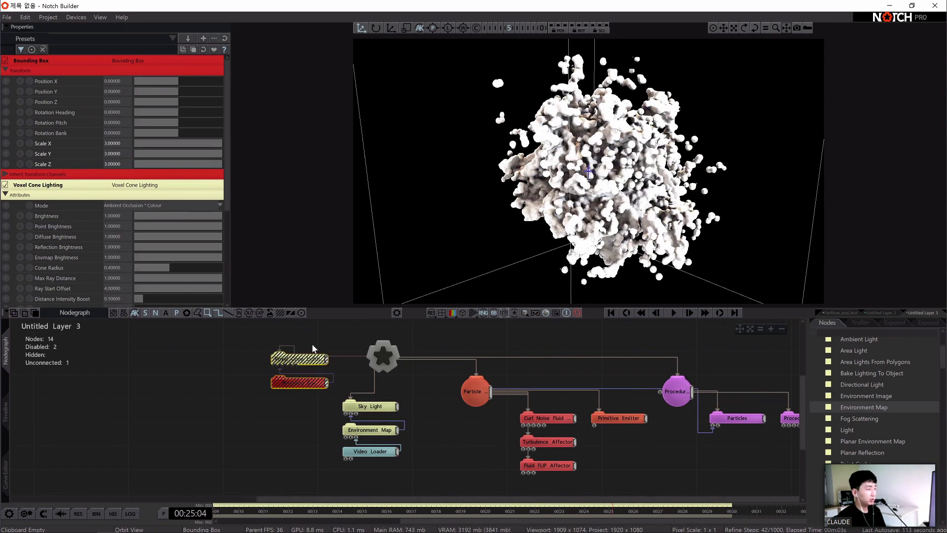
click(427, 332)
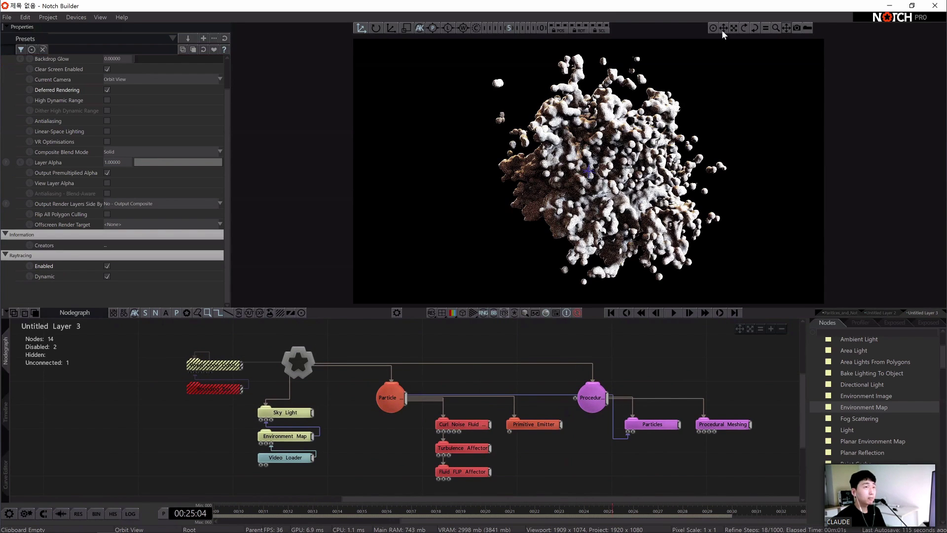
drag(723, 28, 702, 30)
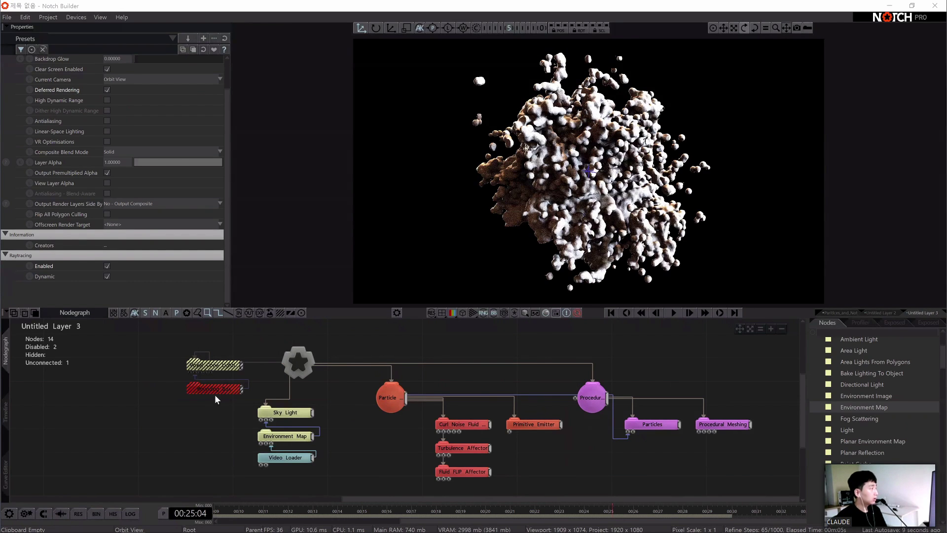
- Enable Visible Sky Dome on the Sky Light and examine the mesh against the HDRI backdrop
click(290, 413)
scroll(121, 284, down, 2)
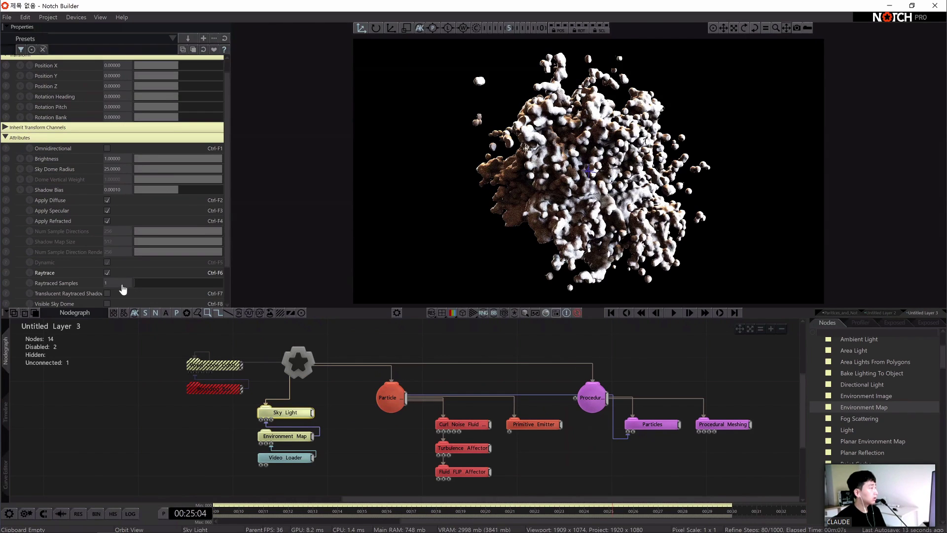
click(107, 265)
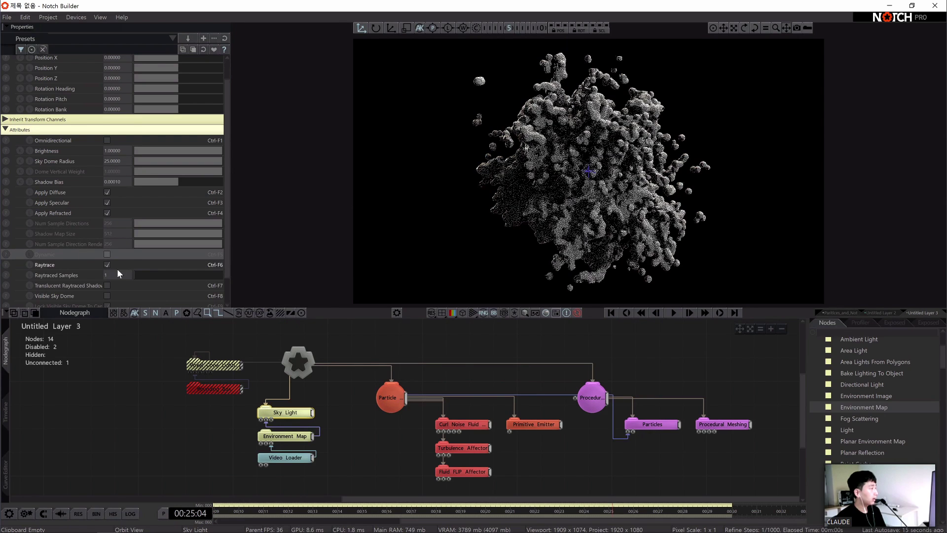
scroll(106, 274, down, 2)
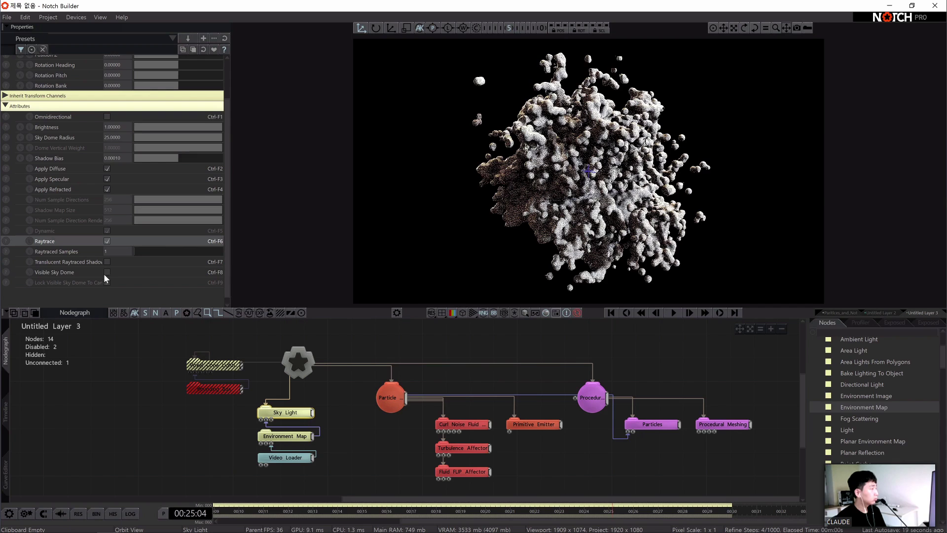
click(107, 272)
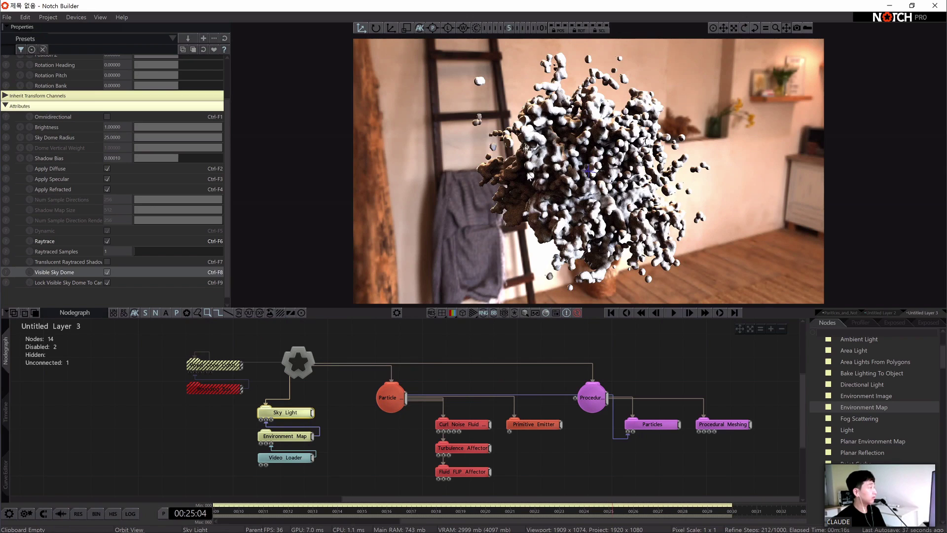
click(744, 28)
drag(745, 28, 691, 29)
drag(748, 30, 731, 31)
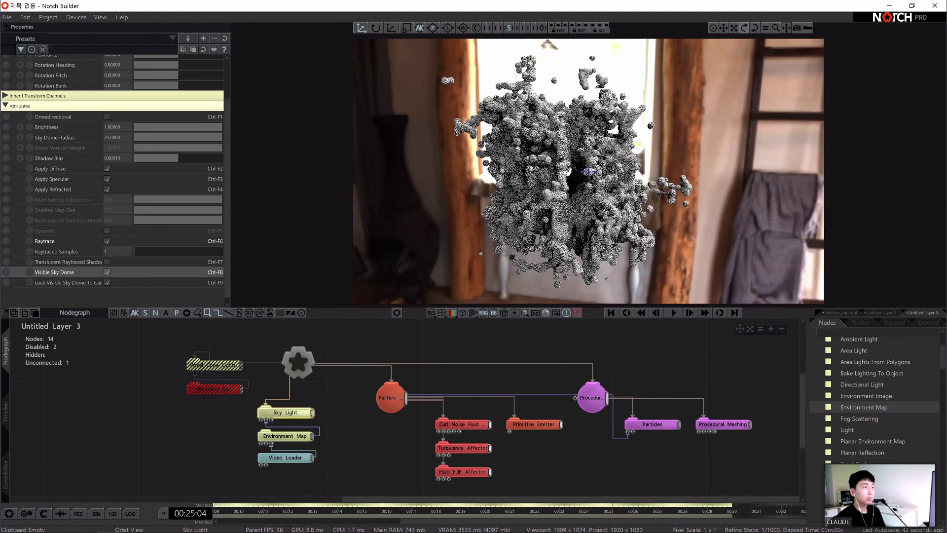
drag(642, 208, 721, 184)
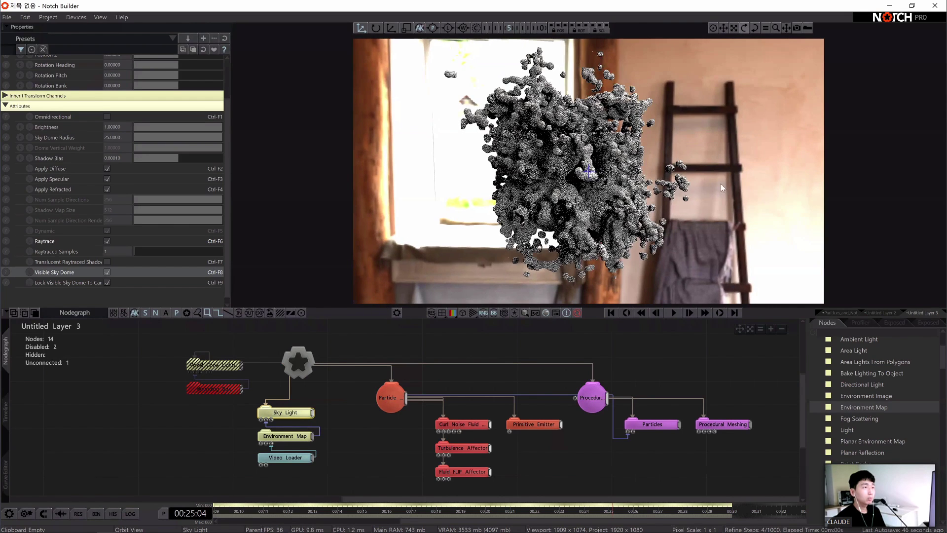
mouse_move(751, 30)
mouse_down()
mouse_move(732, 24)
mouse_move(755, 28)
mouse_up()
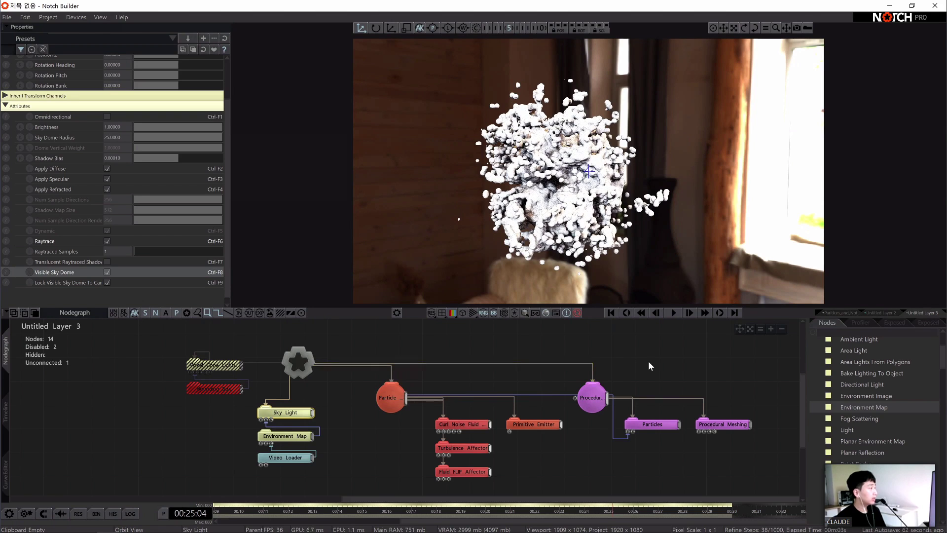
- Add a Glass RT Material node from the Materials category and place it below the Procedural Meshing node
scroll(836, 397, up, 1)
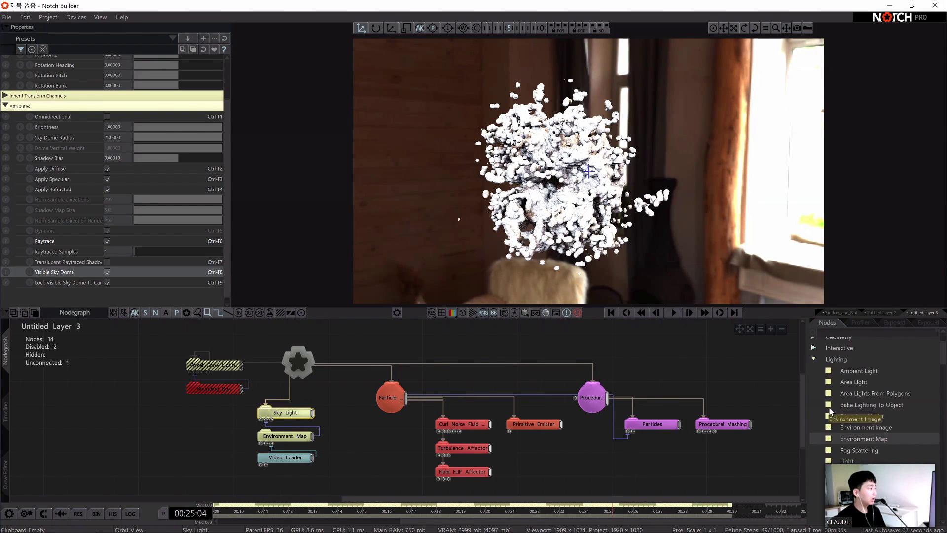
scroll(832, 414, down, 3)
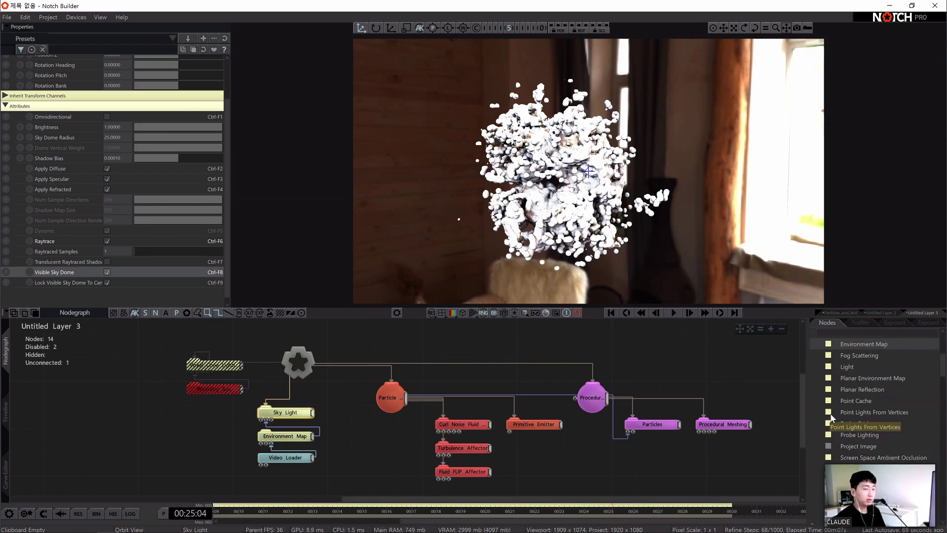
scroll(832, 418, up, 3)
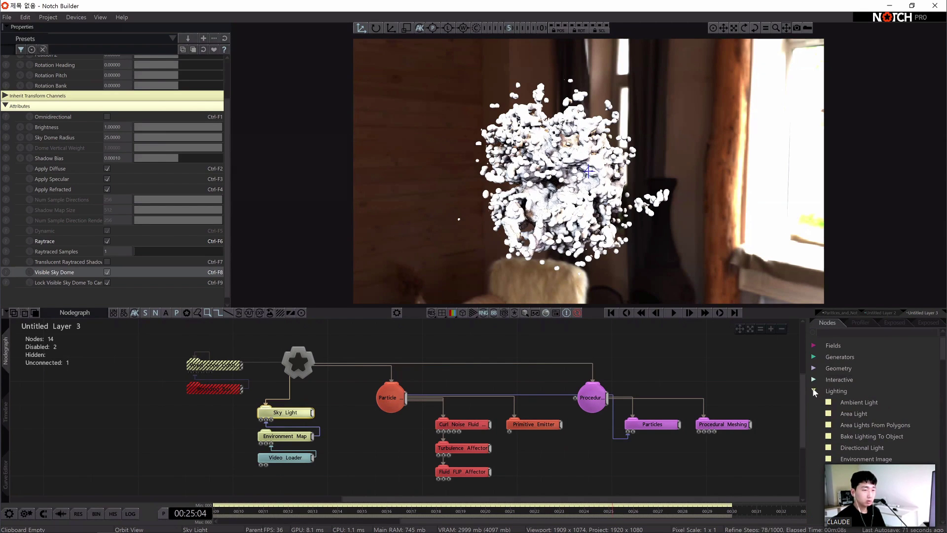
click(842, 390)
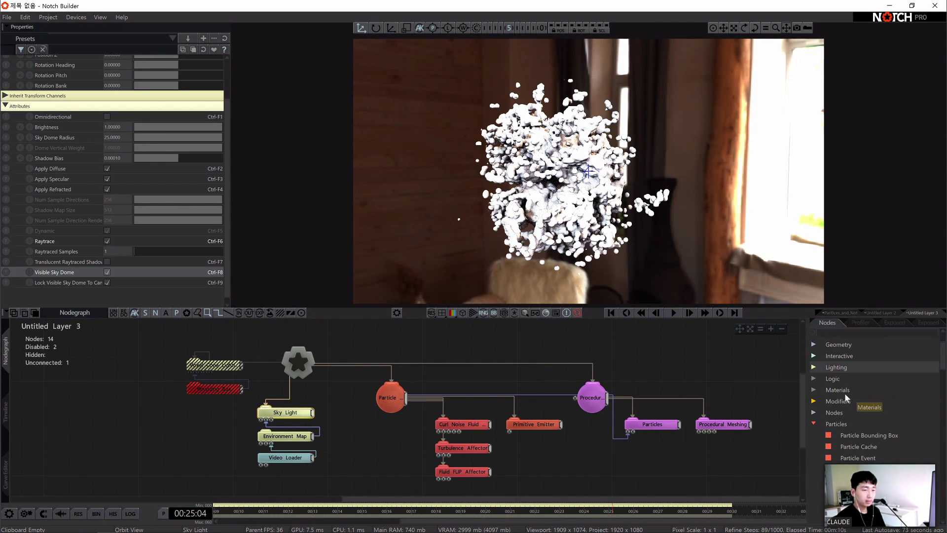
click(845, 392)
scroll(872, 388, down, 2)
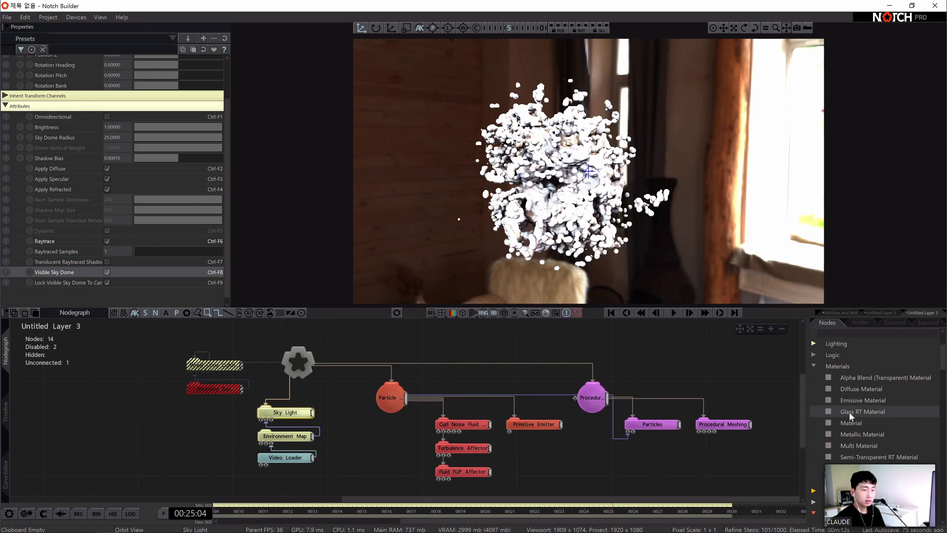
drag(870, 414, 711, 449)
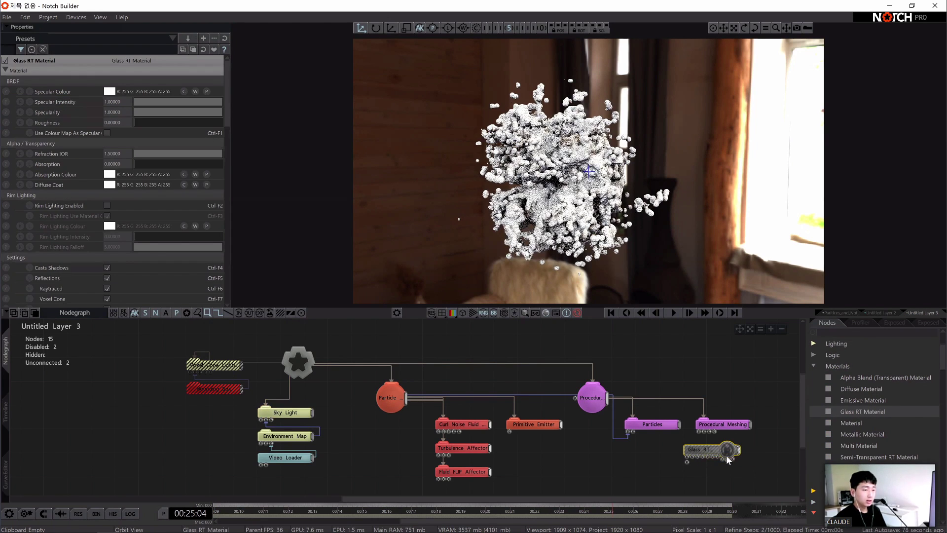
drag(709, 450, 720, 450)
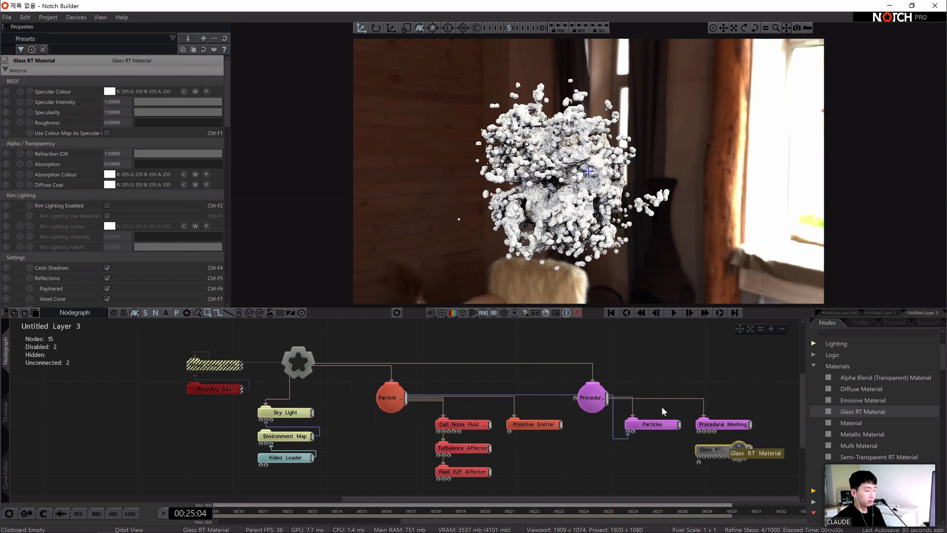
middle_drag(728, 445, 663, 419)
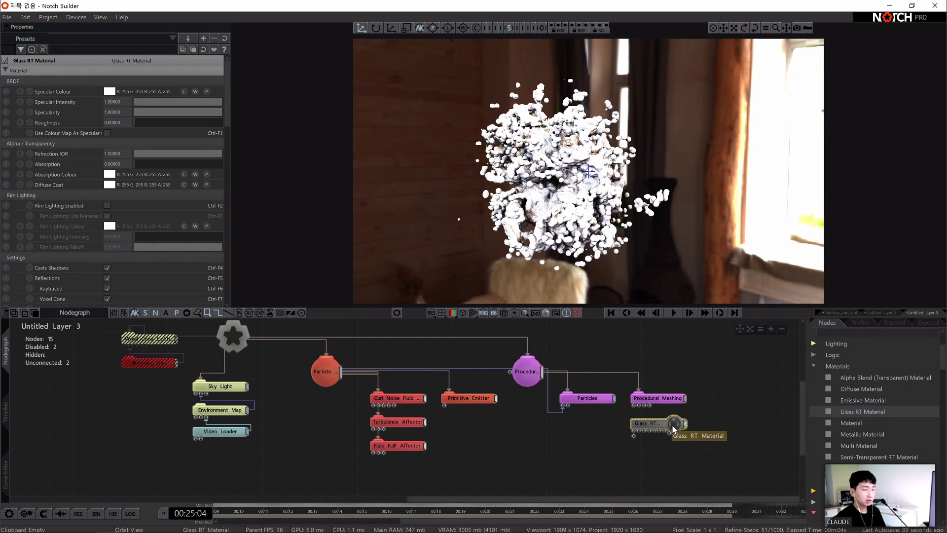
drag(671, 427, 668, 440)
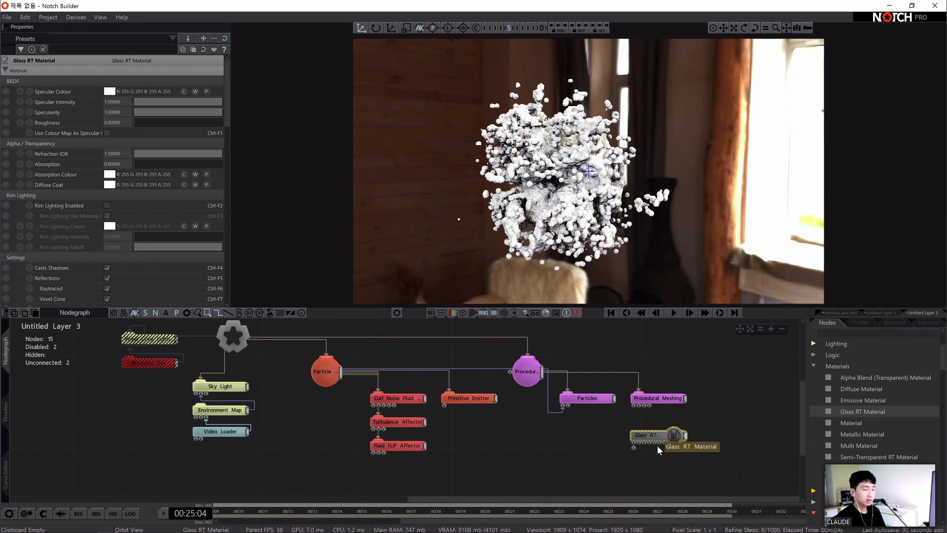
- Connect the Glass RT Material's output to the Procedural Meshing node's material input
mouse_move(665, 443)
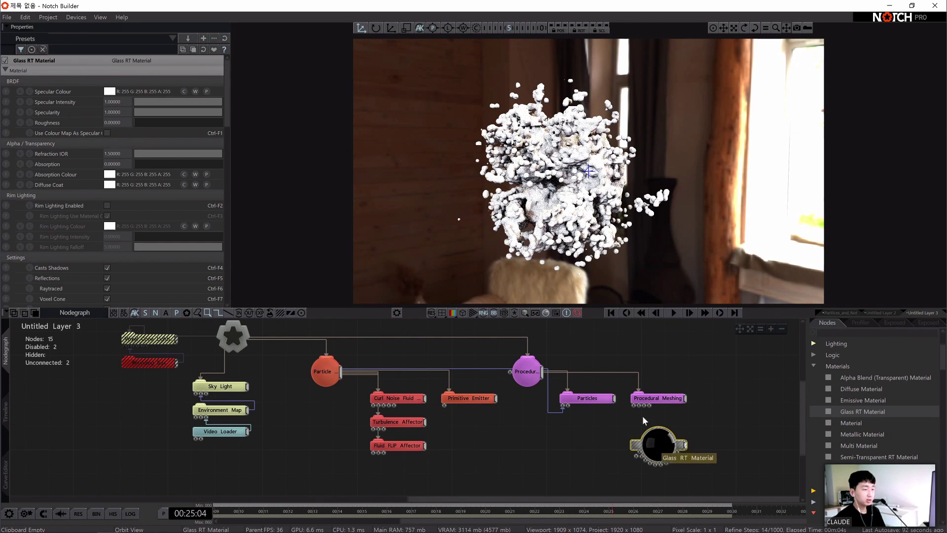
middle_drag(588, 401, 554, 396)
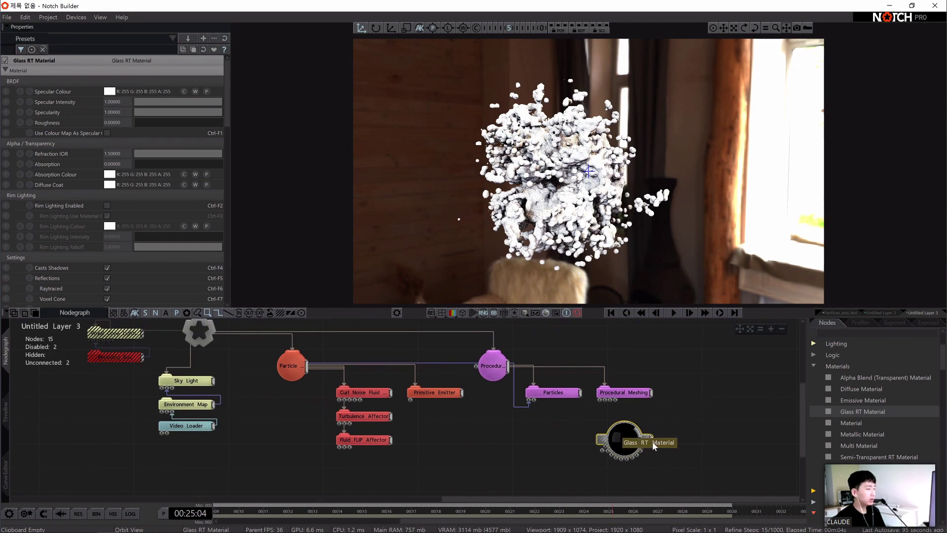
click(628, 393)
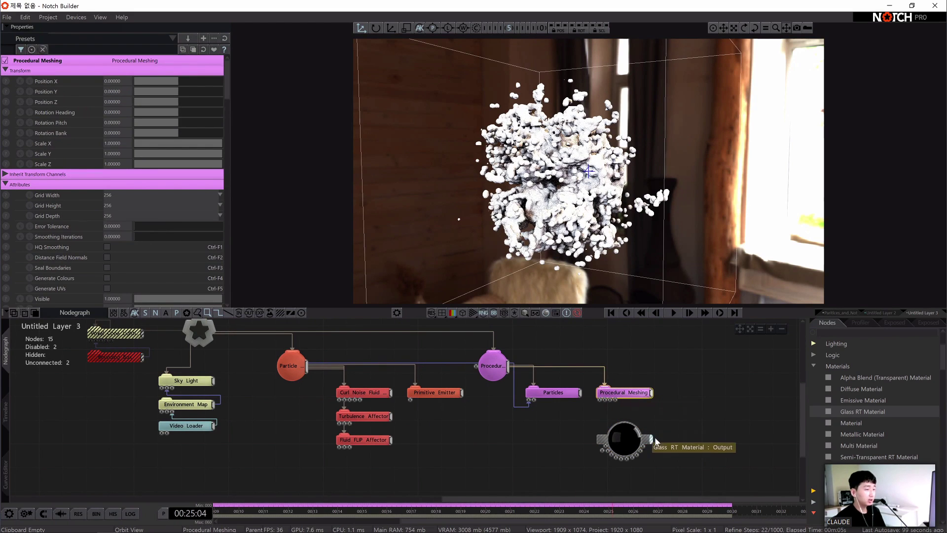
drag(651, 439, 612, 404)
click(688, 348)
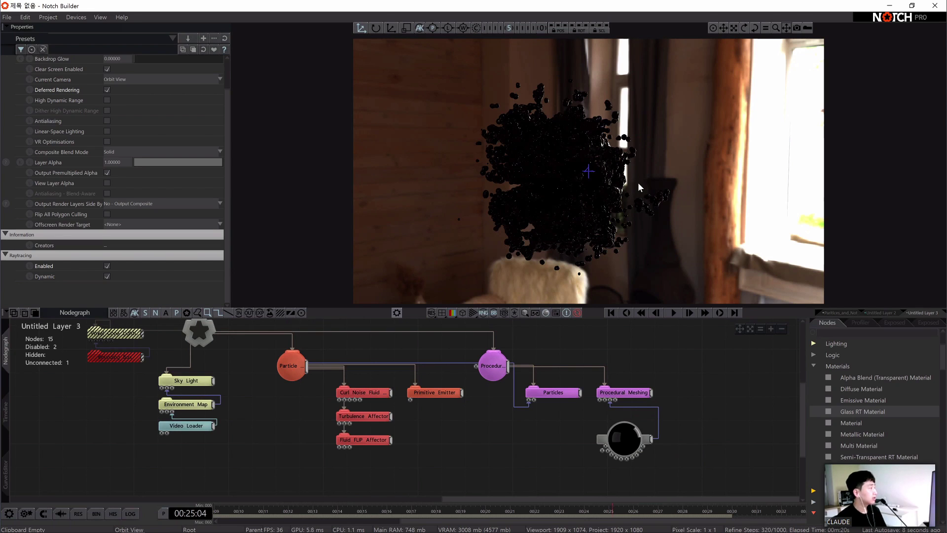
- Add a Pathtracer node from the Ray Tracing category and place it in the empty space above the node tree
click(822, 366)
scroll(820, 372, down, 1)
click(819, 375)
scroll(857, 439, down, 3)
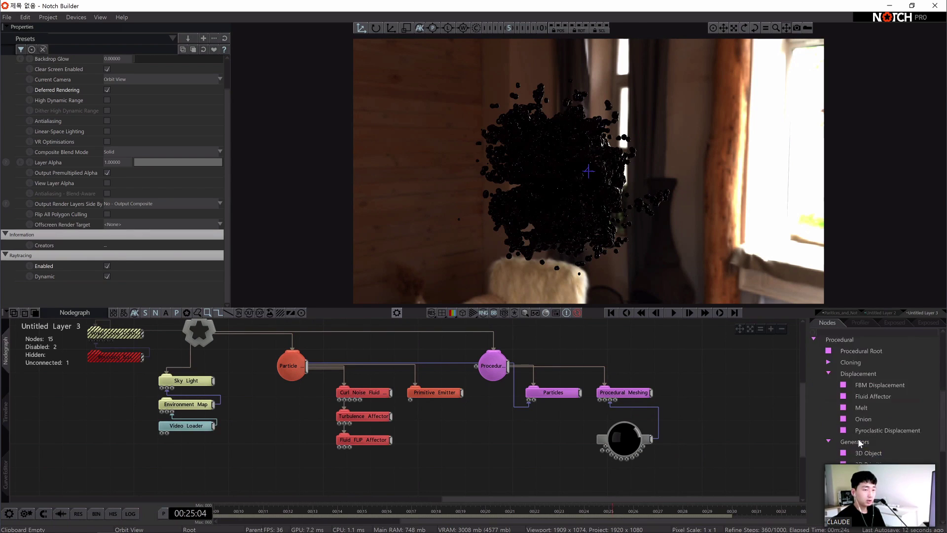
scroll(843, 394, up, 2)
click(843, 384)
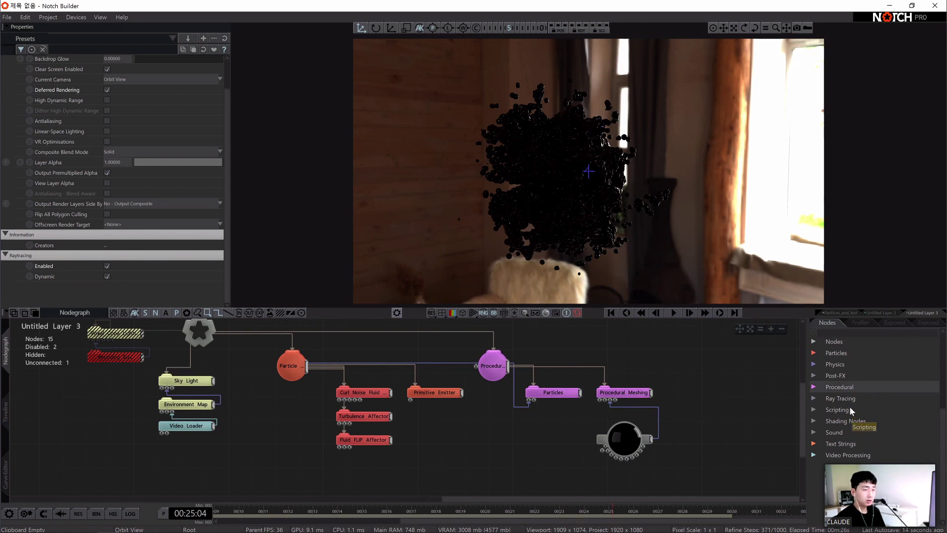
click(841, 398)
scroll(849, 398, down, 1)
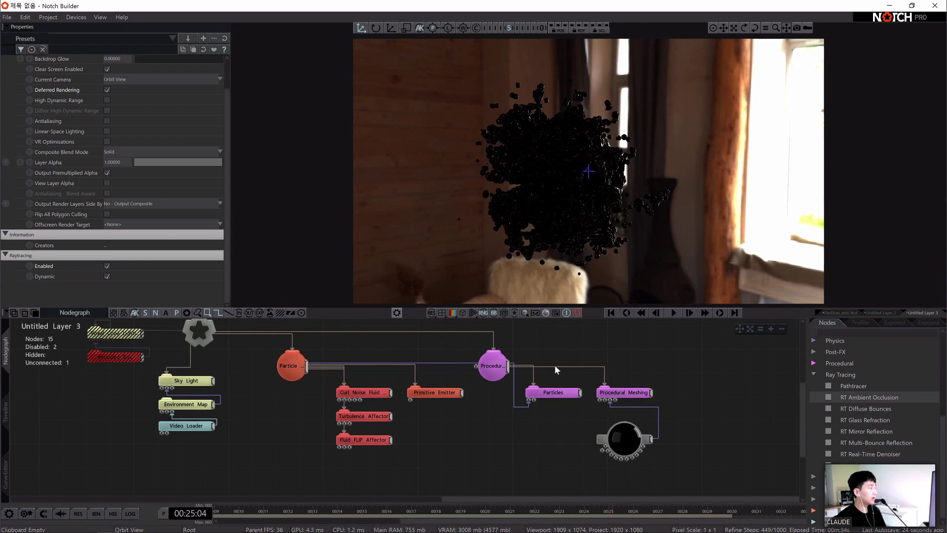
drag(864, 387, 514, 347)
middle_drag(549, 352, 620, 446)
drag(616, 442, 493, 385)
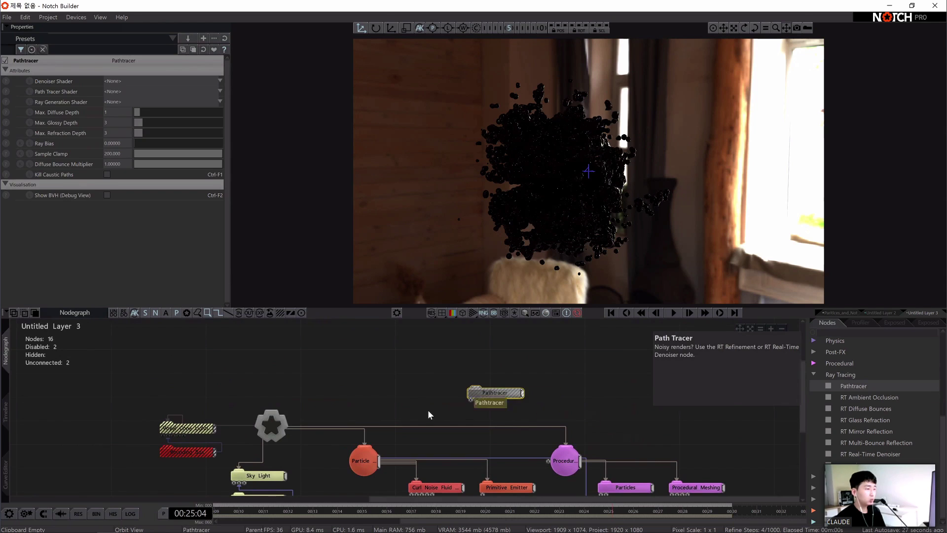
- Connect the Pathtracer to the Root node
click(280, 424)
drag(282, 424, 494, 393)
click(495, 393)
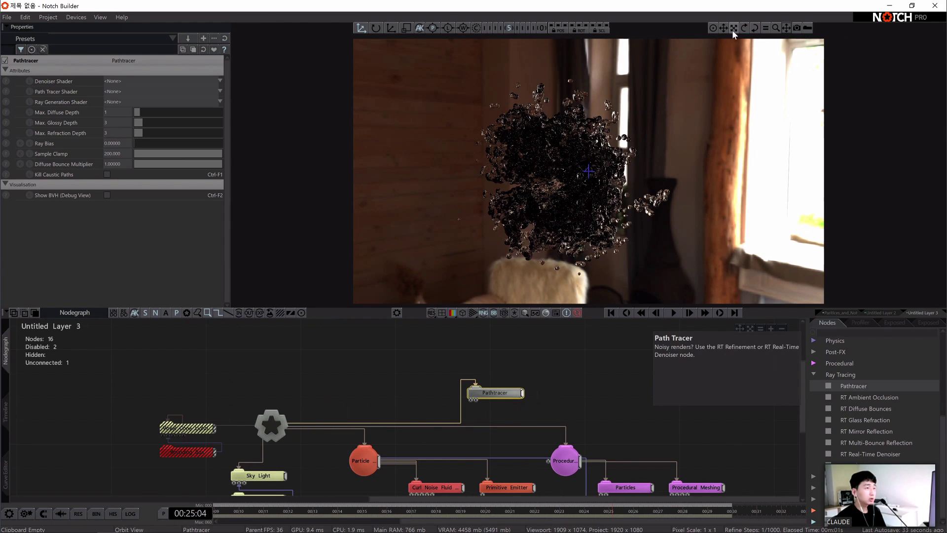
- Set the Pathtracer's Max. Refraction Depth to 8
drag(733, 31, 645, 140)
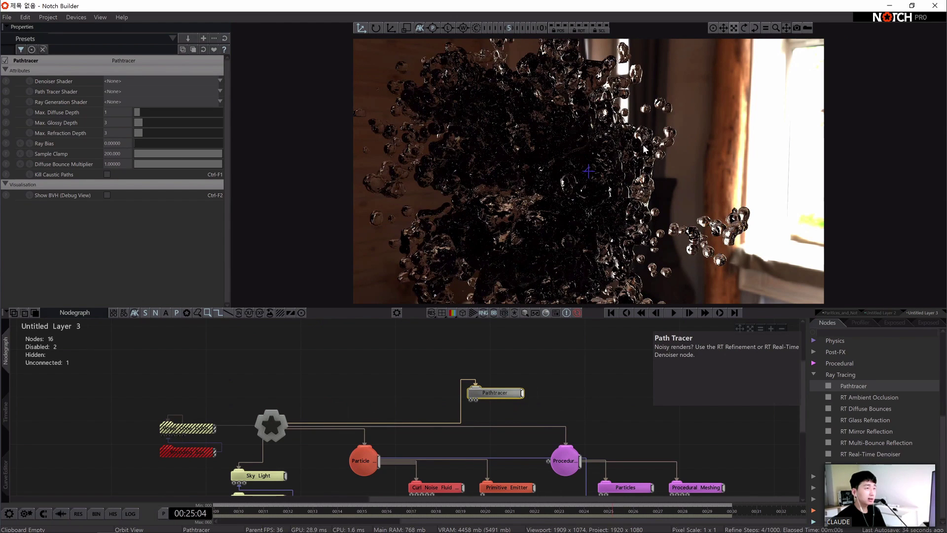
scroll(643, 149, down, 2)
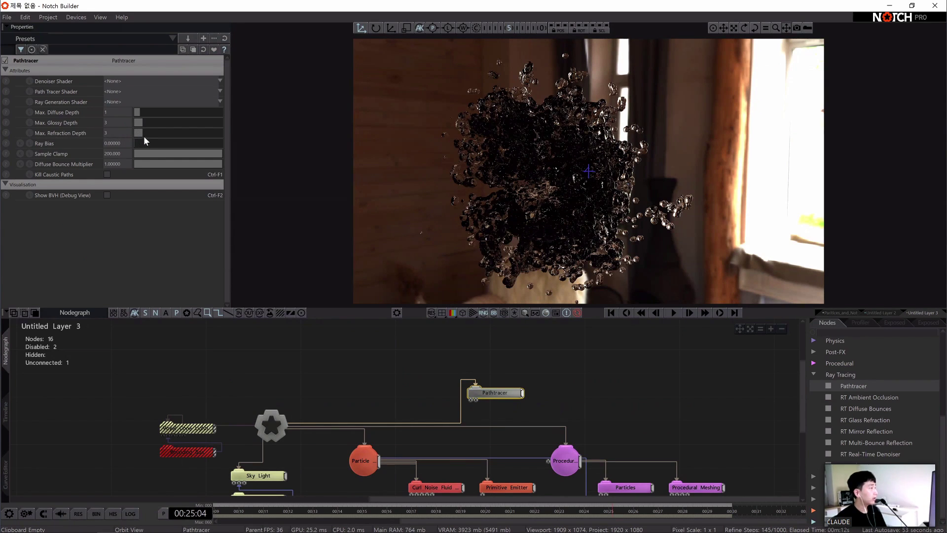
drag(146, 134, 150, 133)
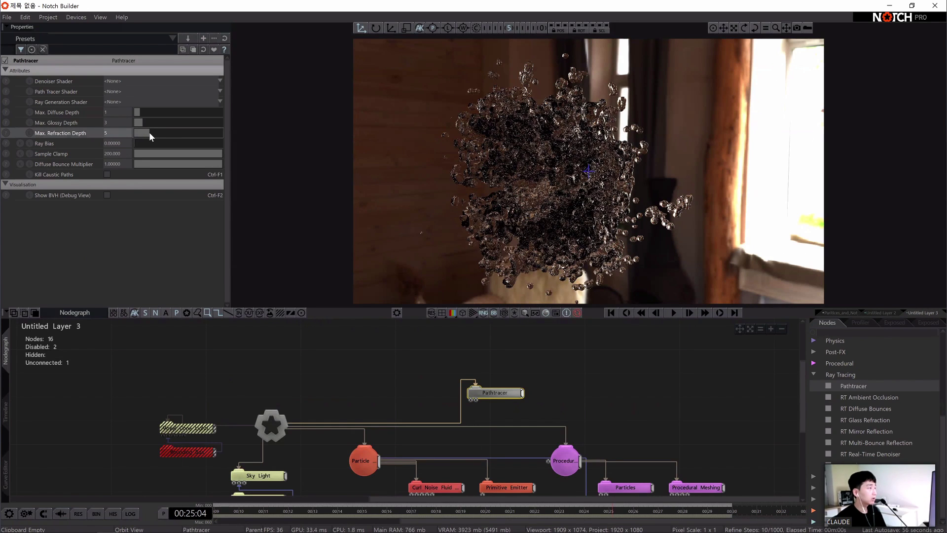
drag(158, 132, 158, 133)
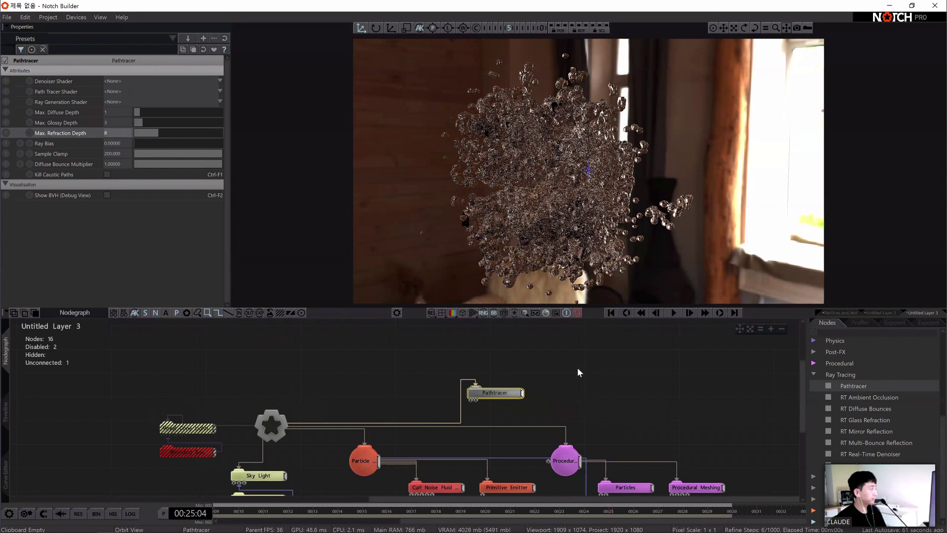
- Add an RT Refinement node beside the Pathtracer and connect it to the Root node
middle_drag(577, 361, 560, 352)
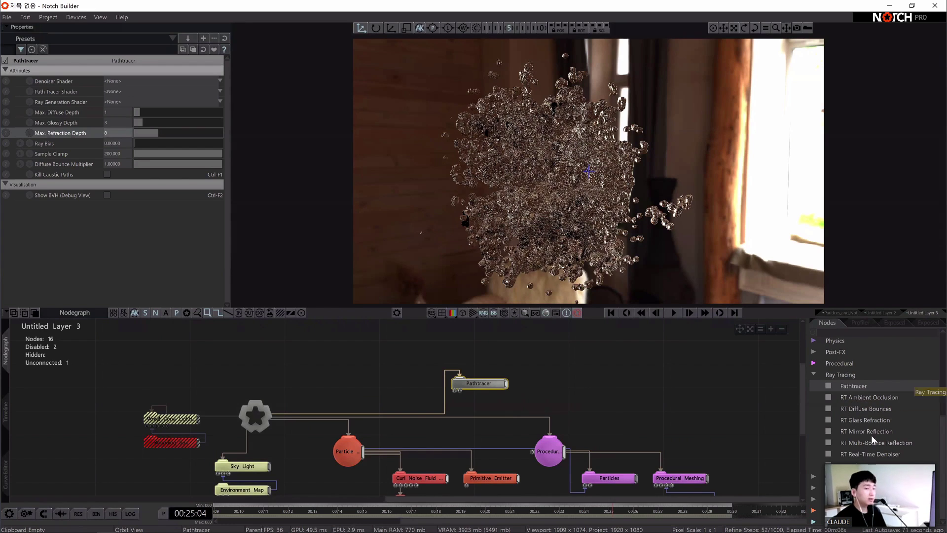
click(866, 421)
click(878, 455)
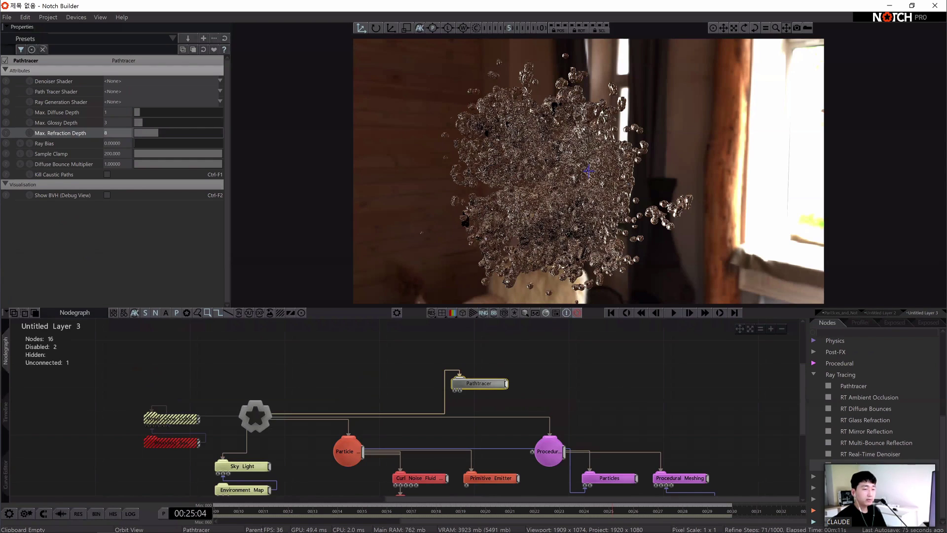
drag(526, 380, 557, 386)
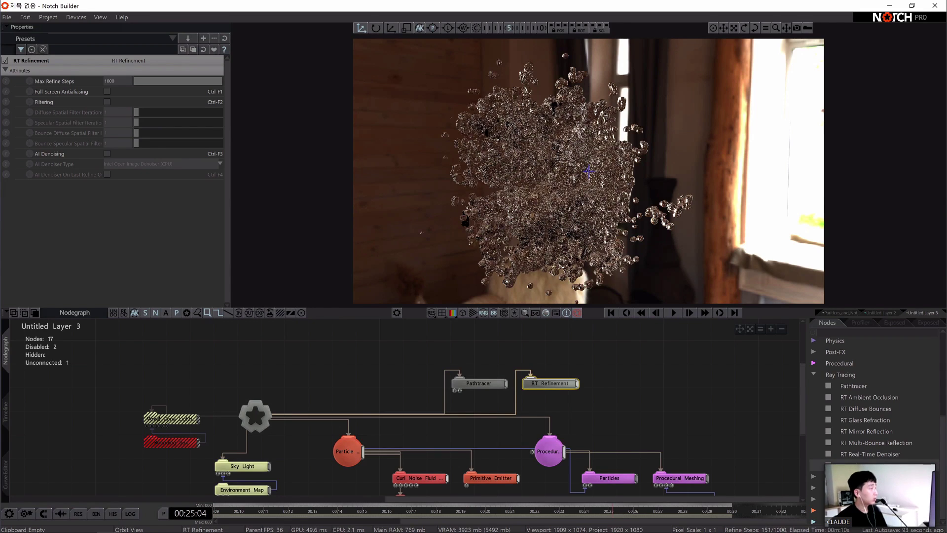
- Enable AI Denoising on the RT Refinement node and set the AI Denoiser Type to NVIDIA Optix (GPU, NVIDIA only)
click(107, 154)
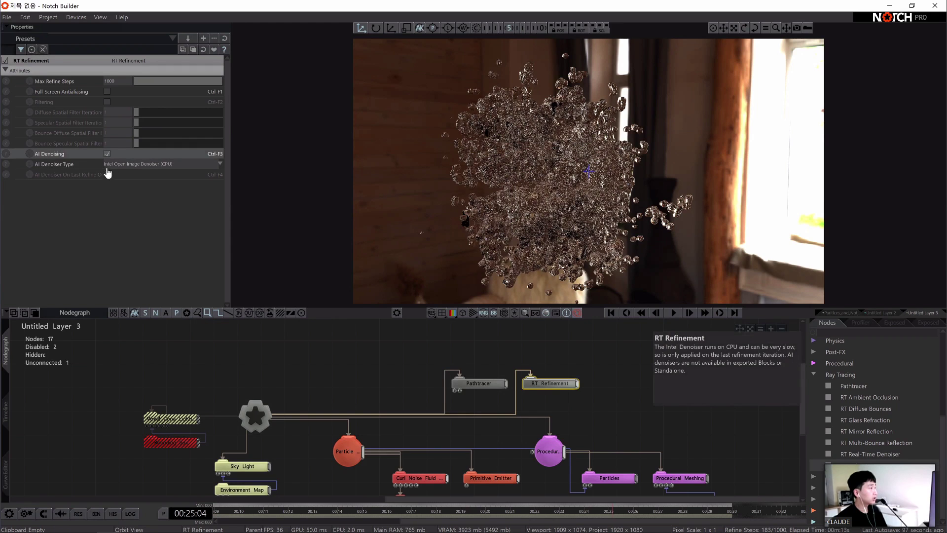
click(147, 165)
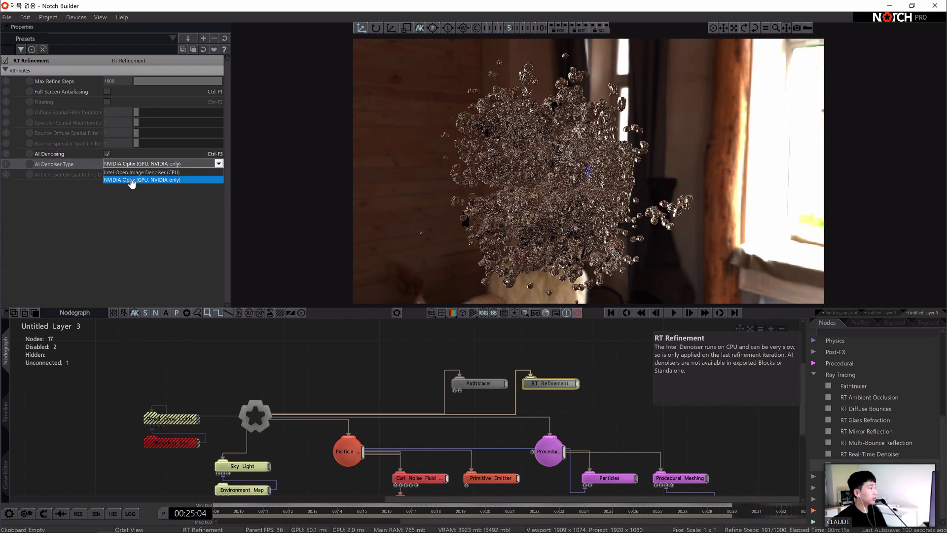
click(129, 180)
click(170, 165)
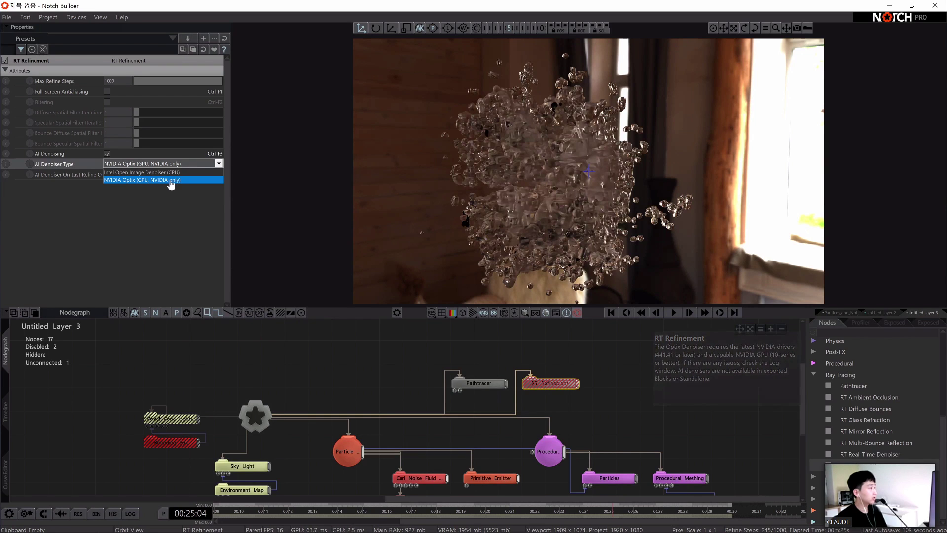
click(178, 196)
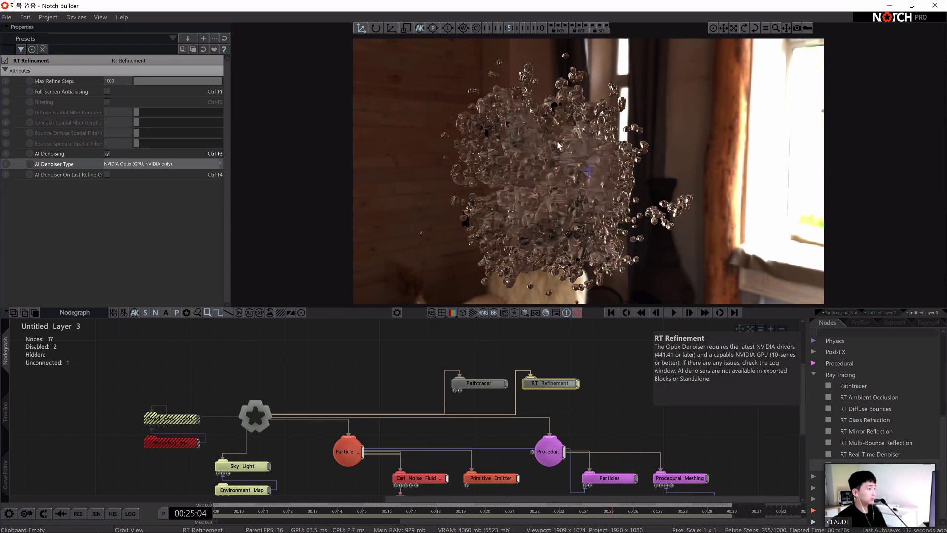
click(598, 359)
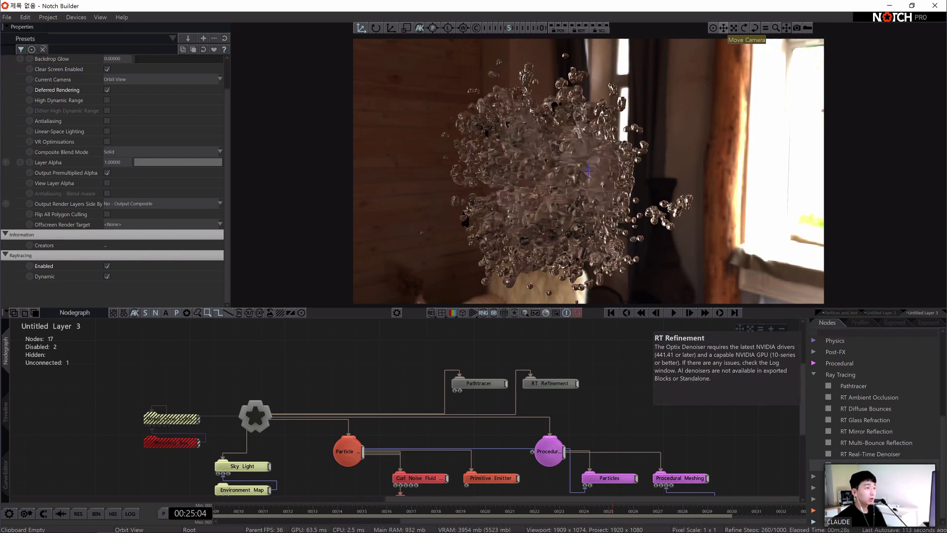
- Compare the glass render from several angles with the RT Refinement node disabled and re-enabled
mouse_move(724, 27)
mouse_down()
mouse_move(773, 27)
mouse_move(735, 28)
mouse_up()
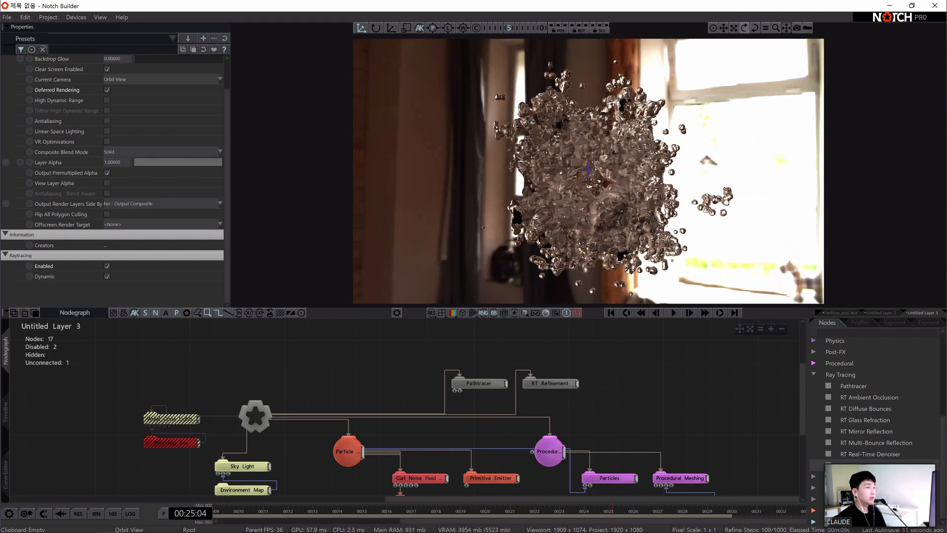
click(745, 29)
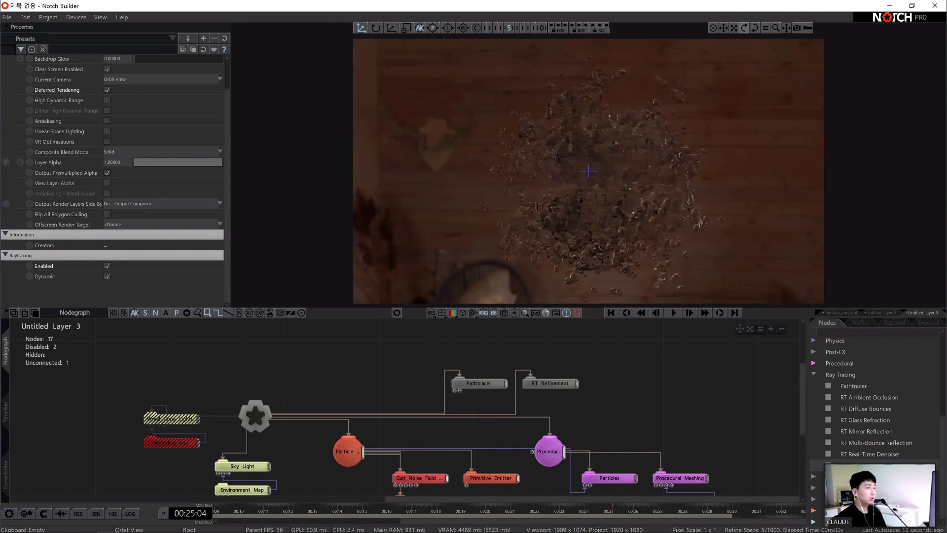
drag(745, 29, 581, 446)
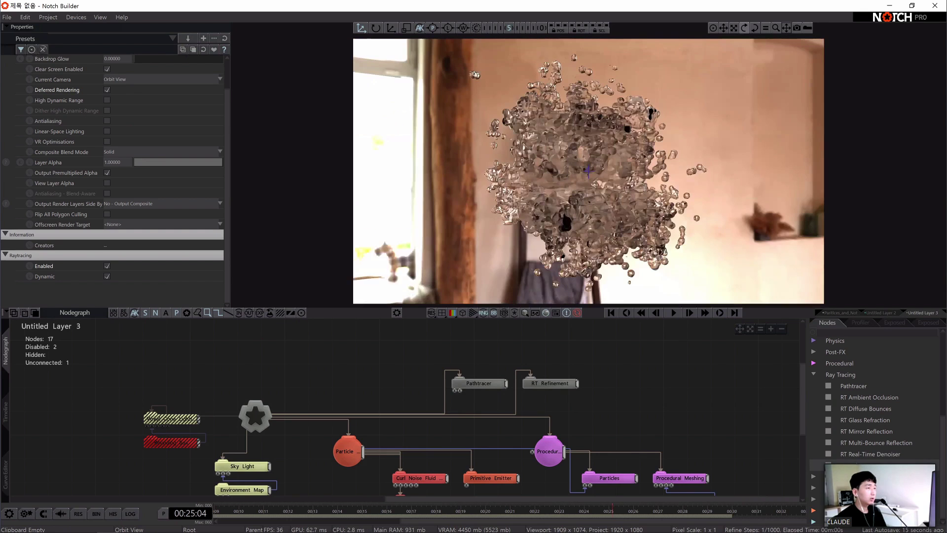
click(551, 386)
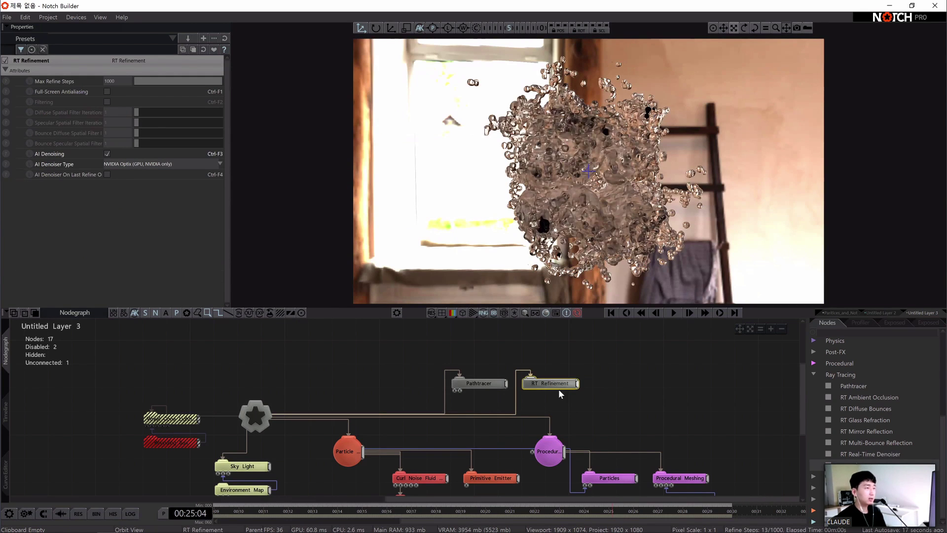
key(d)
click(745, 28)
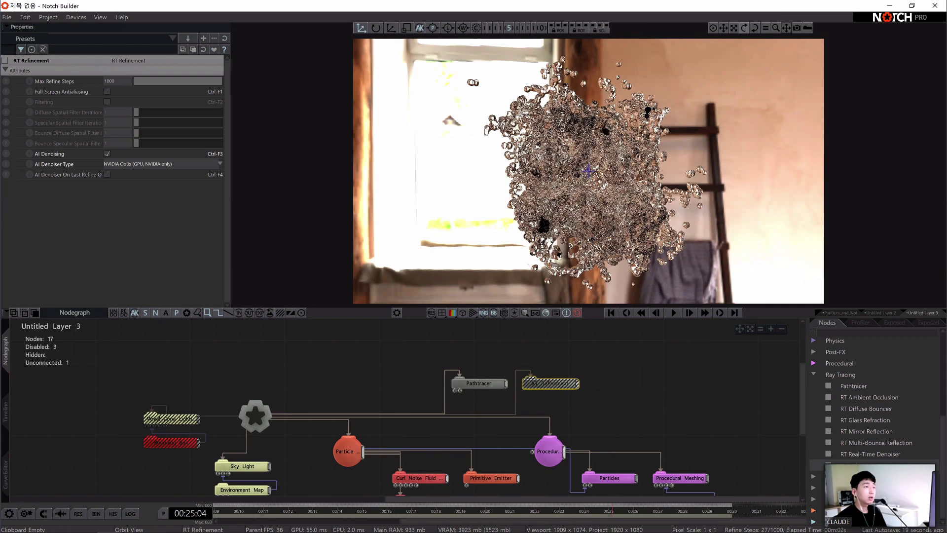
drag(745, 29, 745, 28)
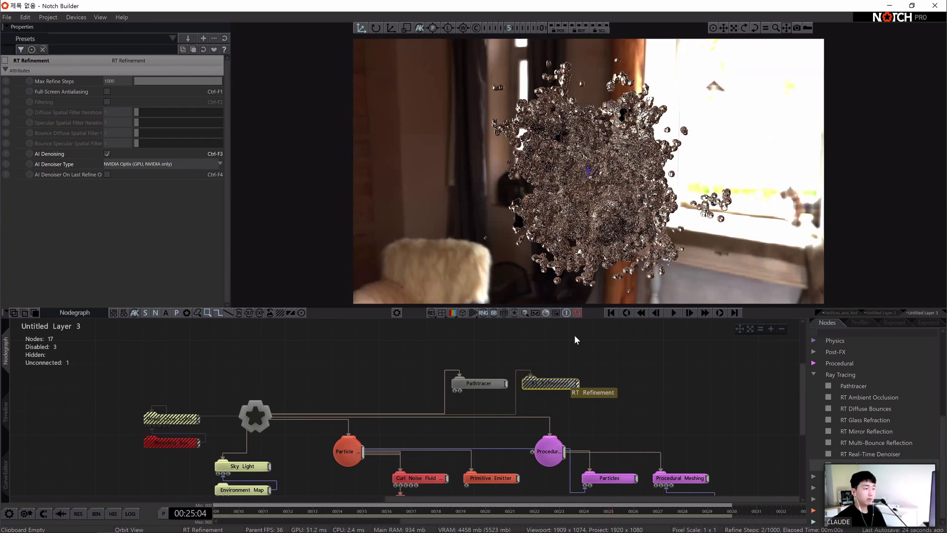
right_click(560, 383)
click(581, 336)
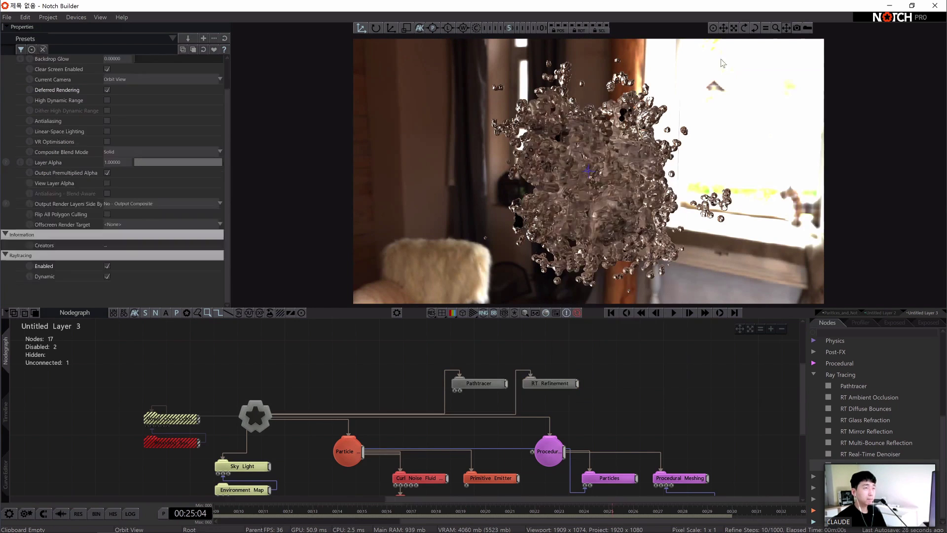
drag(744, 28, 746, 28)
click(745, 28)
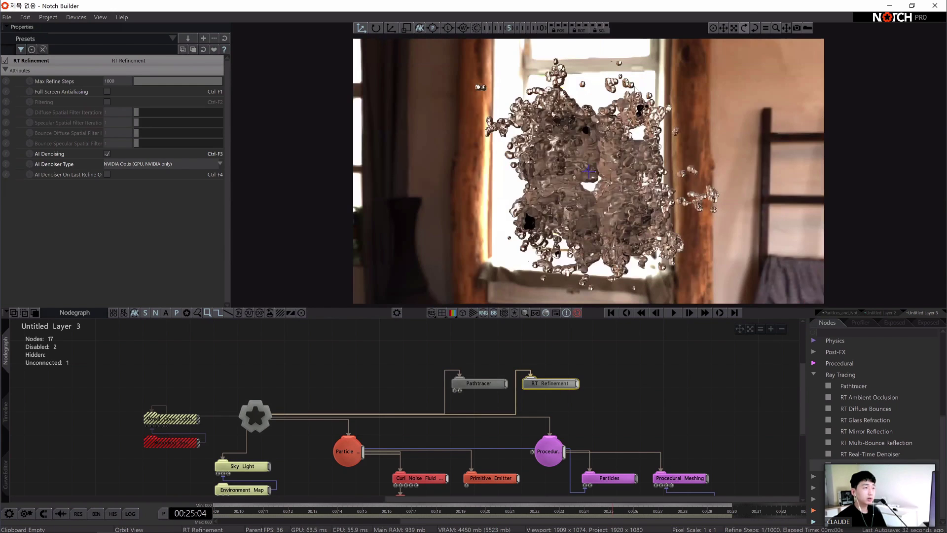
click(745, 28)
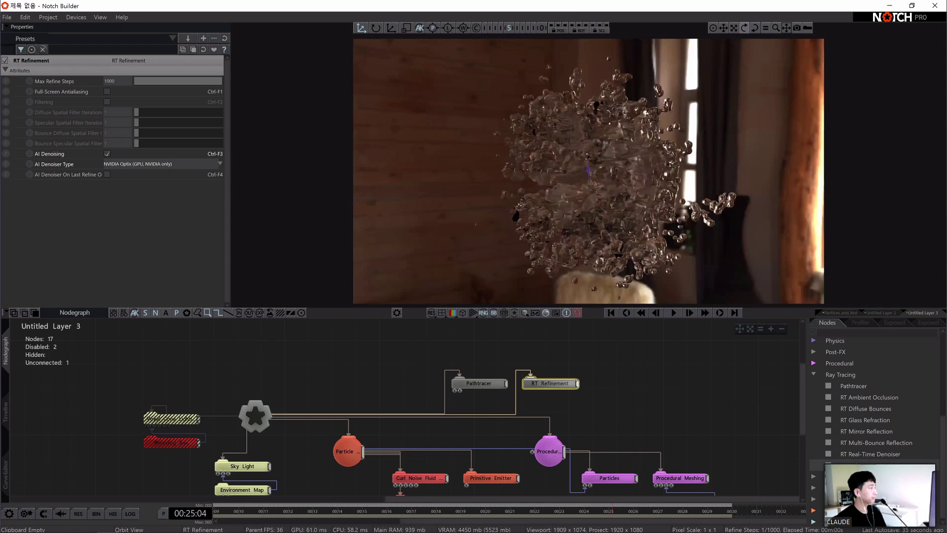
click(745, 28)
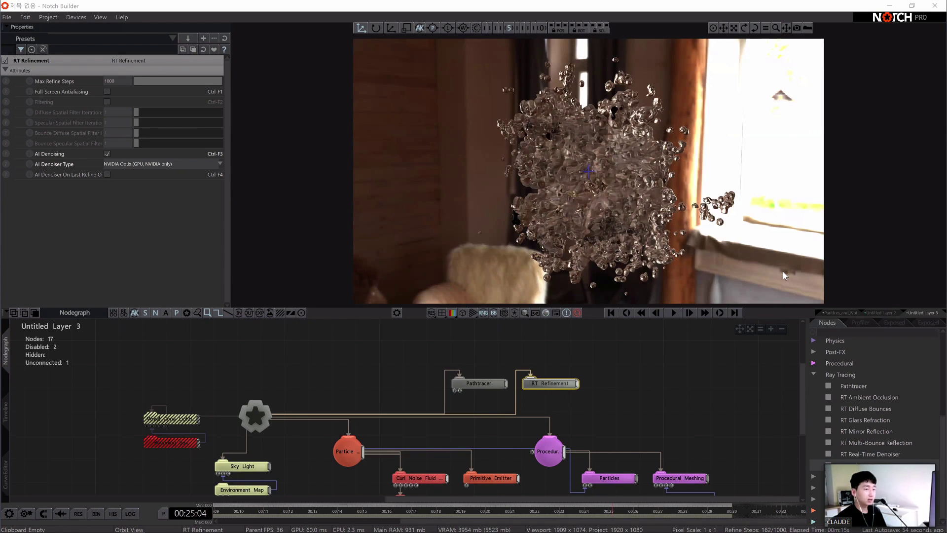
- Find the Shape 3D node by searching for "shape", add it beside the ray tracing nodes and connect it to the Root node
middle_drag(685, 406, 615, 370)
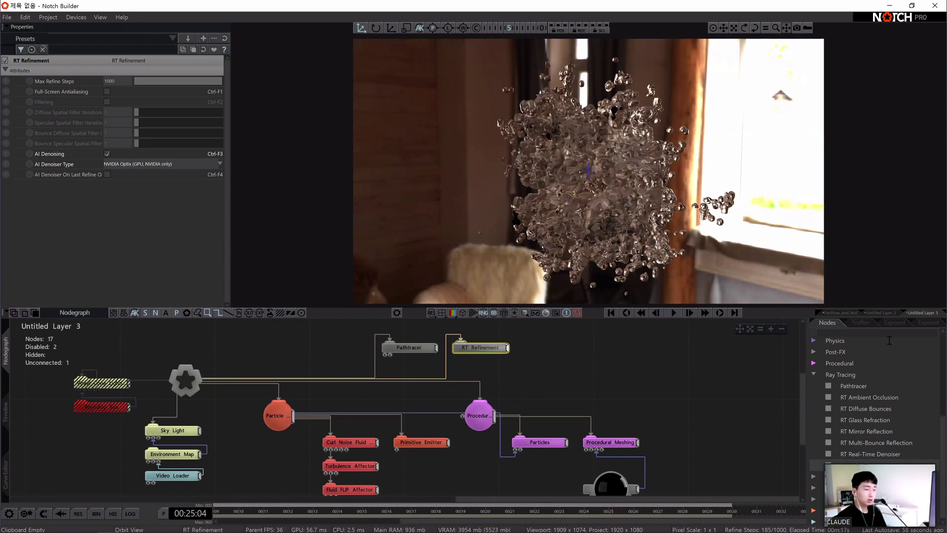
text(shape)
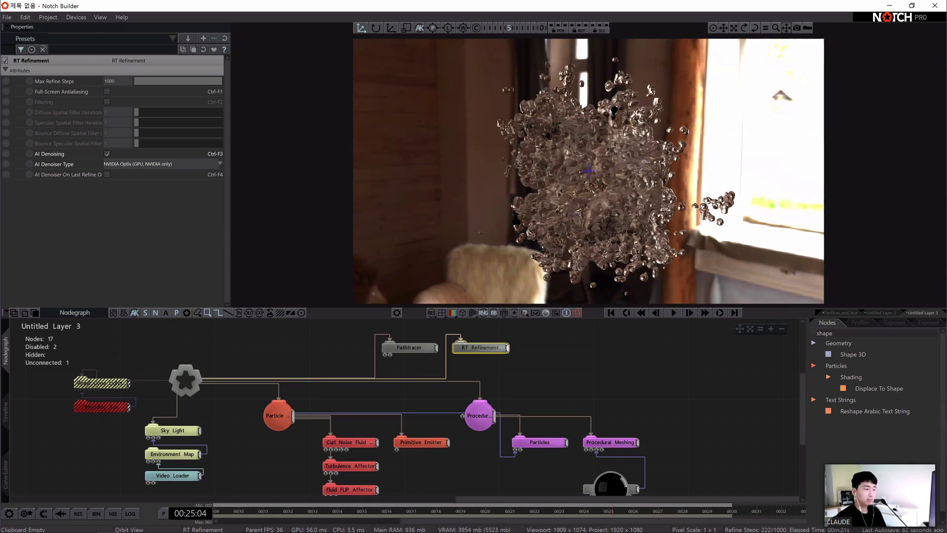
drag(853, 354, 585, 385)
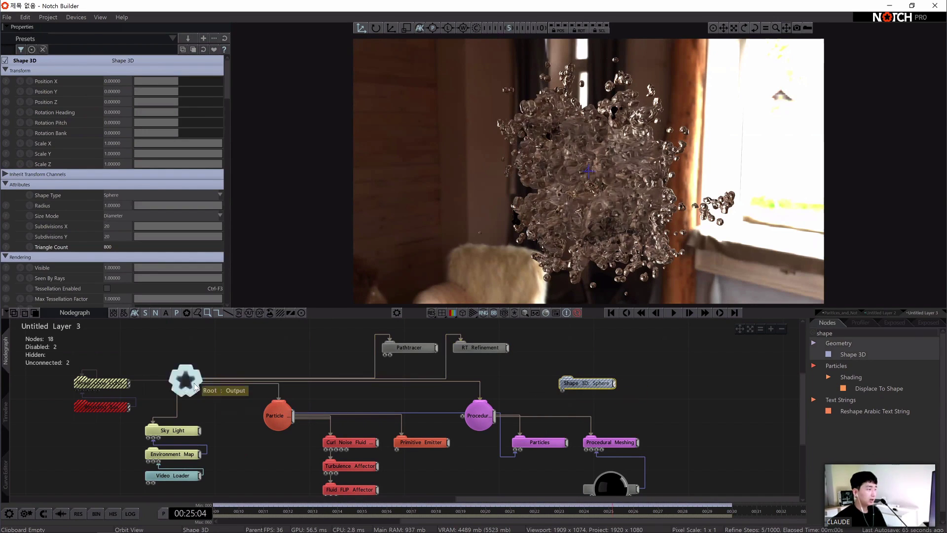
drag(192, 380, 581, 387)
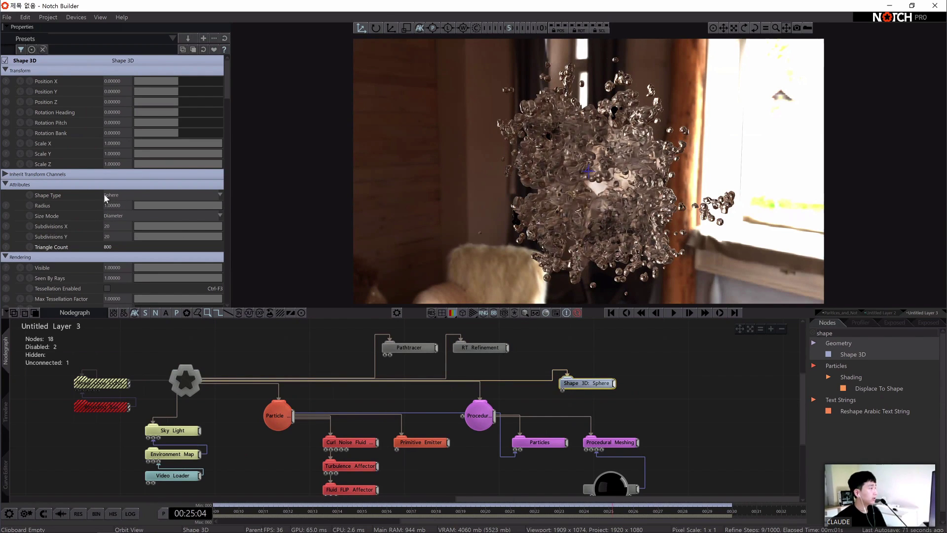
- Change the Shape 3D node's Shape Type to Box and set its Size X and Size Z to 10
click(123, 195)
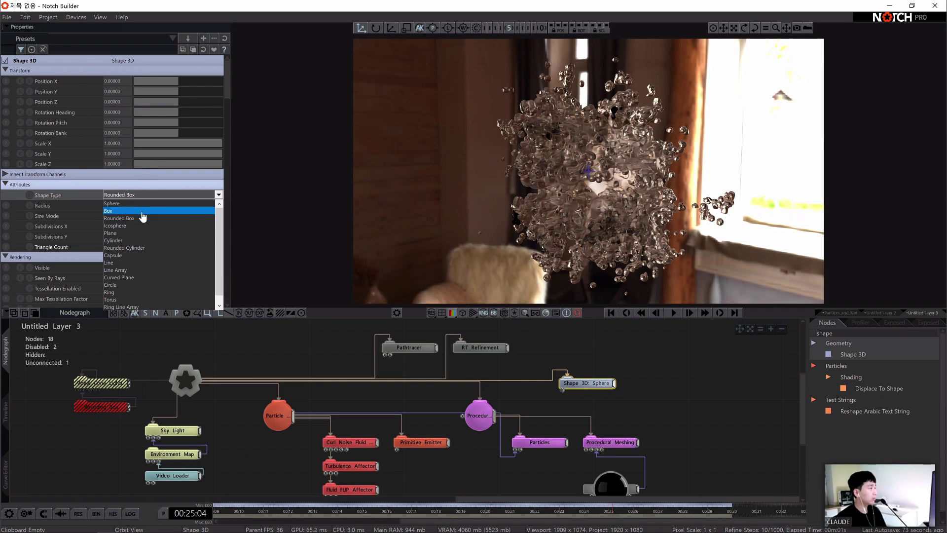
click(141, 211)
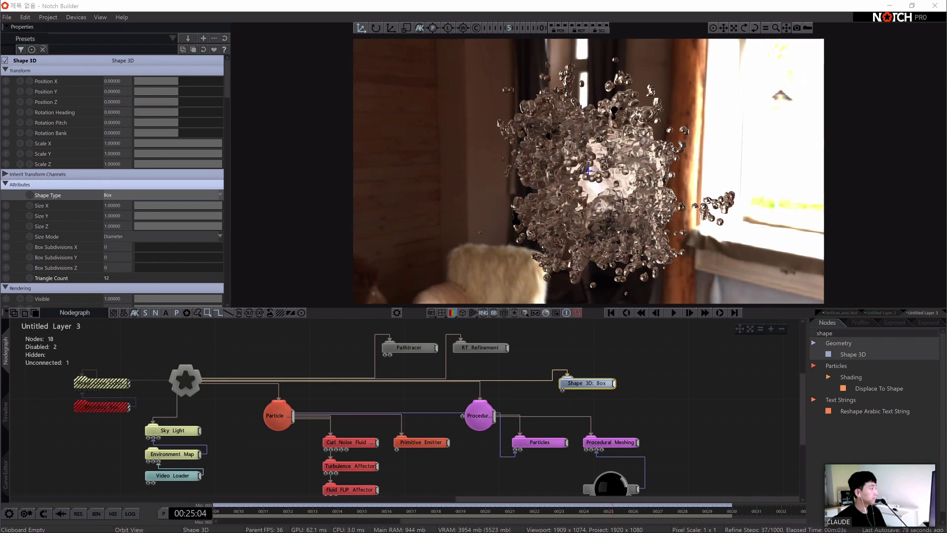
click(114, 204)
text(10)
key(Tab)
key(Tab)
text(10)
key(Return)
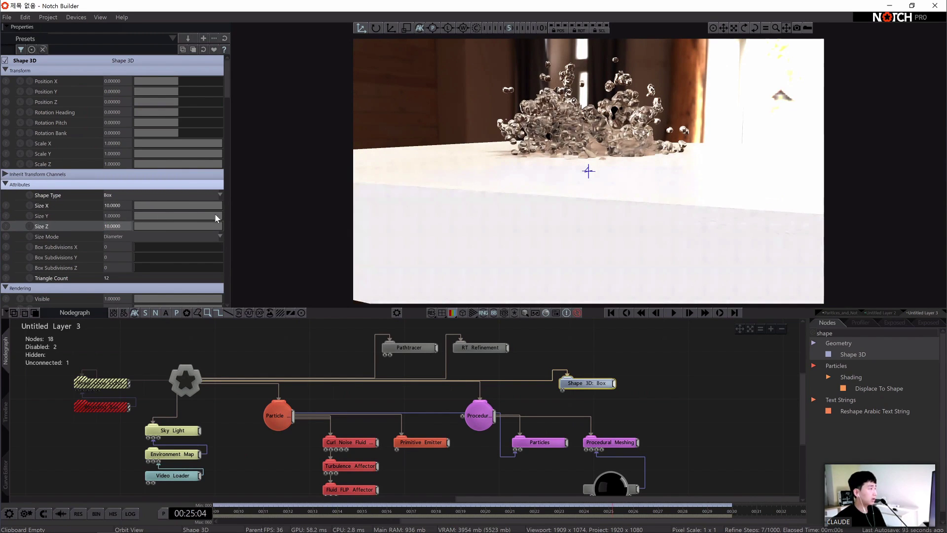
- Flatten the box to a Size Y of about 0.017 and lower it to a Position Y of about -1.44
drag(217, 218, 134, 223)
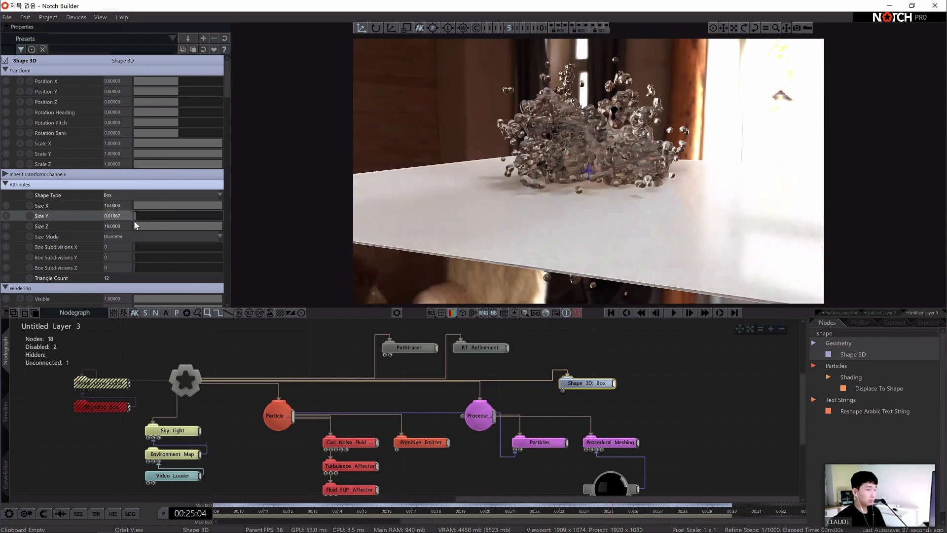
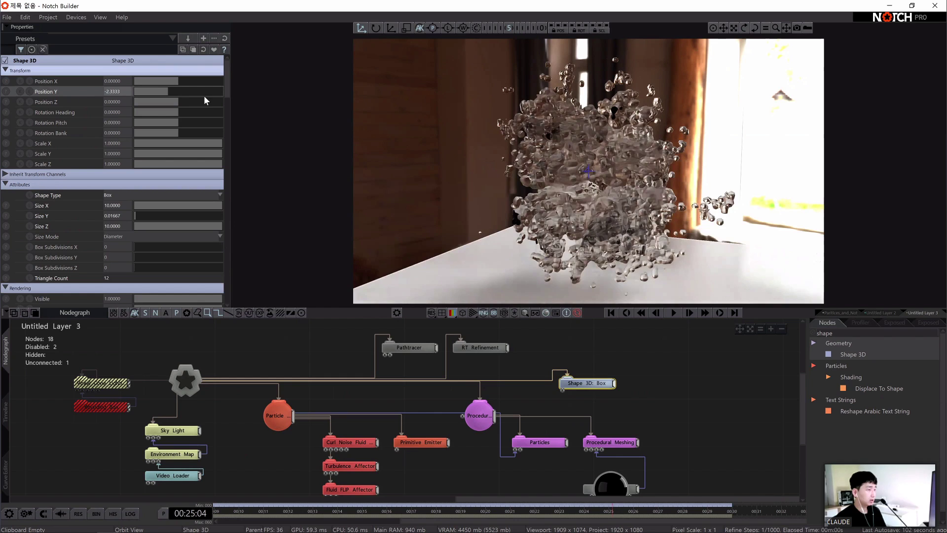
mouse_move(205, 98)
mouse_down()
mouse_move(228, 96)
mouse_move(213, 93)
mouse_up()
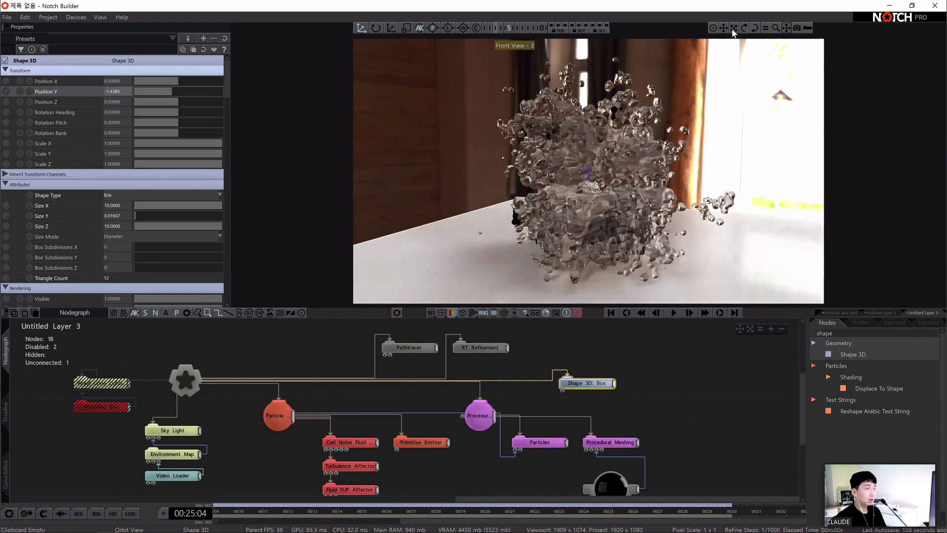
drag(744, 28, 710, 37)
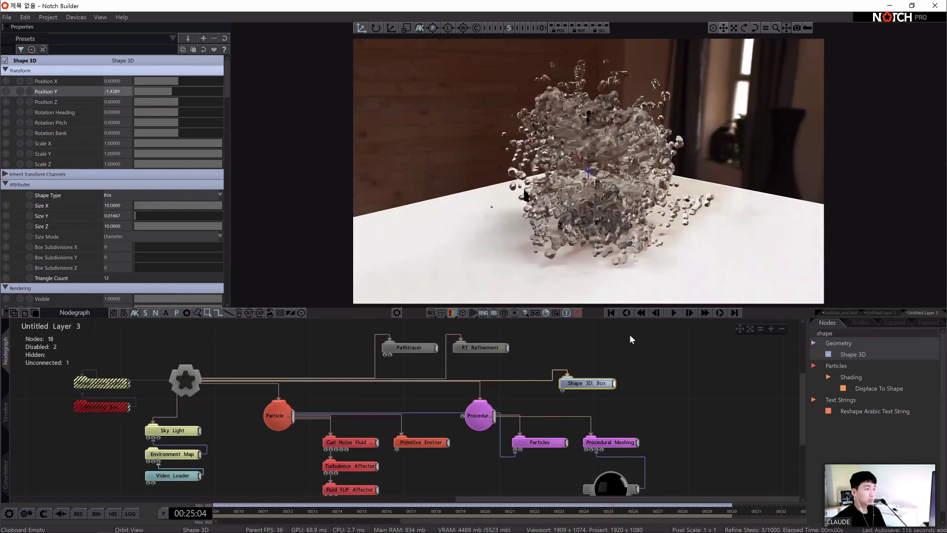
- Play the animation from the start of the timeline and examine the glass mesh above the box from another angle
click(682, 356)
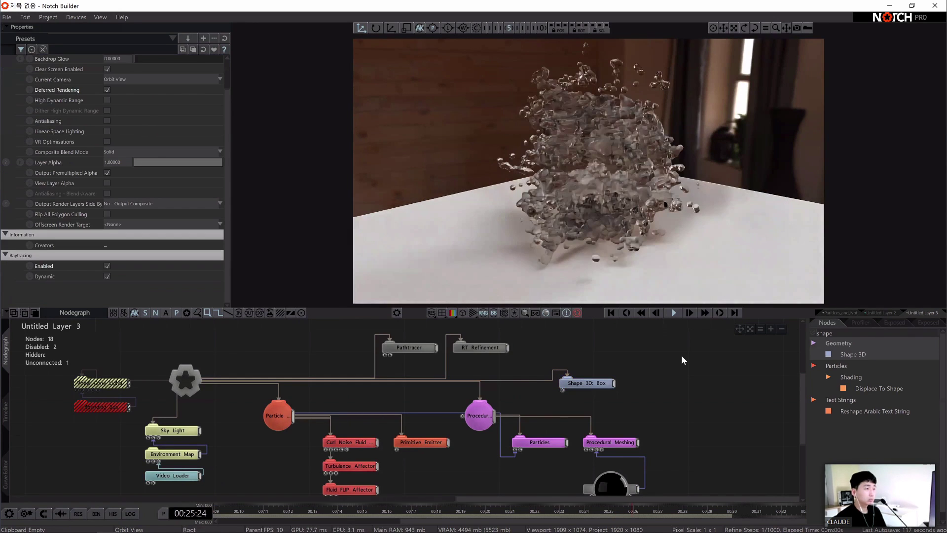
click(611, 312)
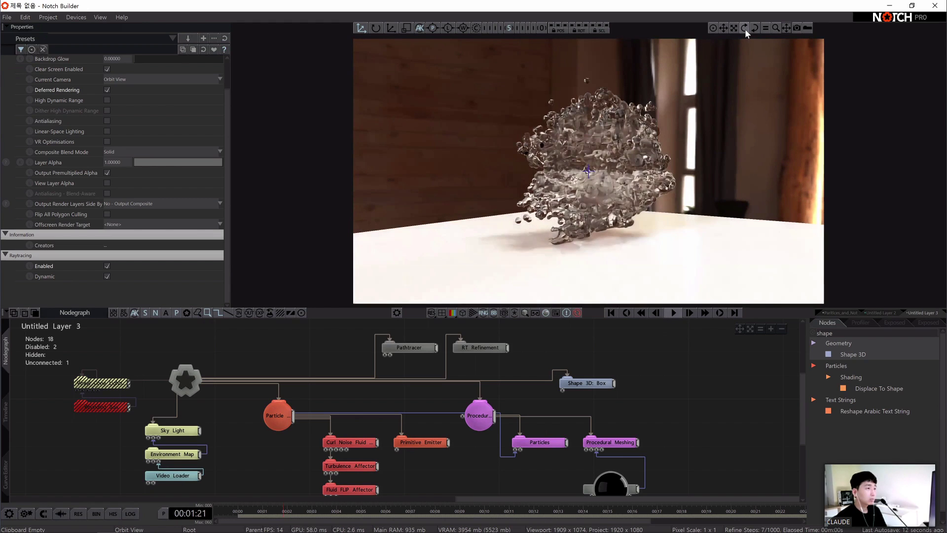
mouse_move(744, 28)
mouse_down()
mouse_move(770, 29)
mouse_move(745, 30)
mouse_up()
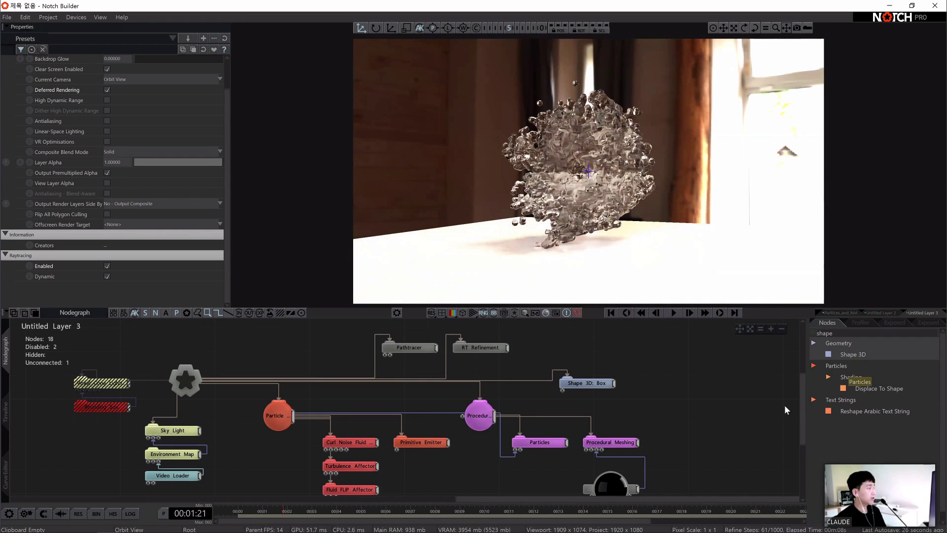
- Clear the node search and add a Material node from the Materials category below the Shape 3D node
click(814, 334)
click(854, 412)
scroll(854, 411, down, 1)
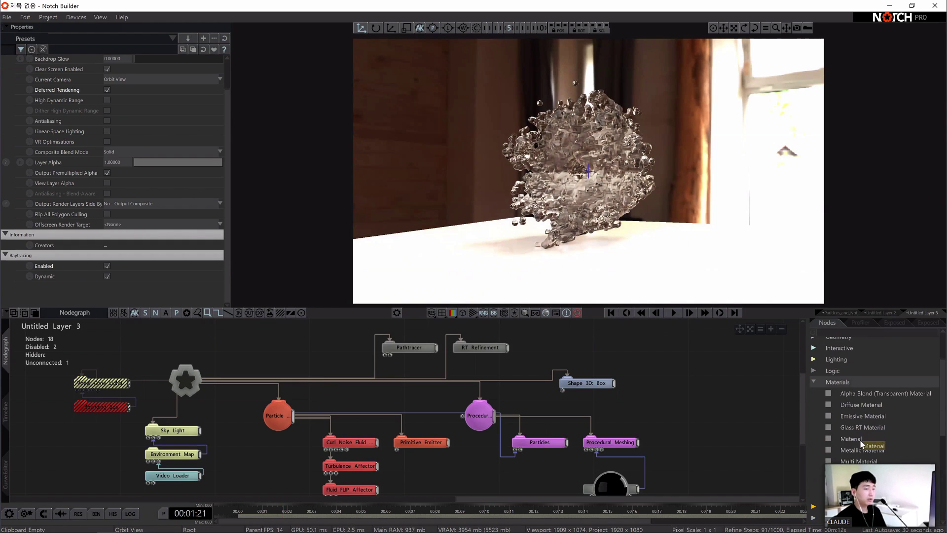
drag(855, 439, 760, 413)
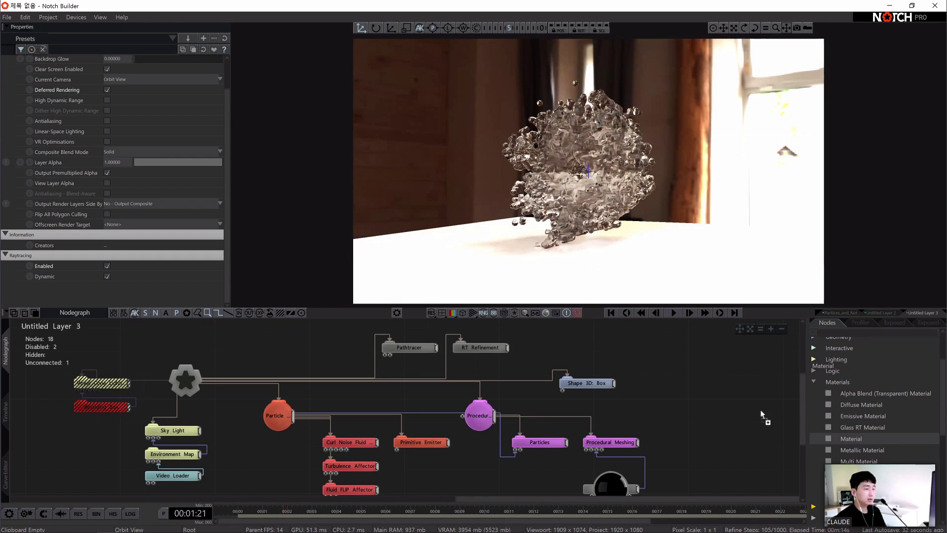
drag(628, 400, 628, 400)
- Move the Shape 3D node up and away from the other nodes, and place the Material node below and to its left
drag(572, 370, 644, 348)
click(641, 406)
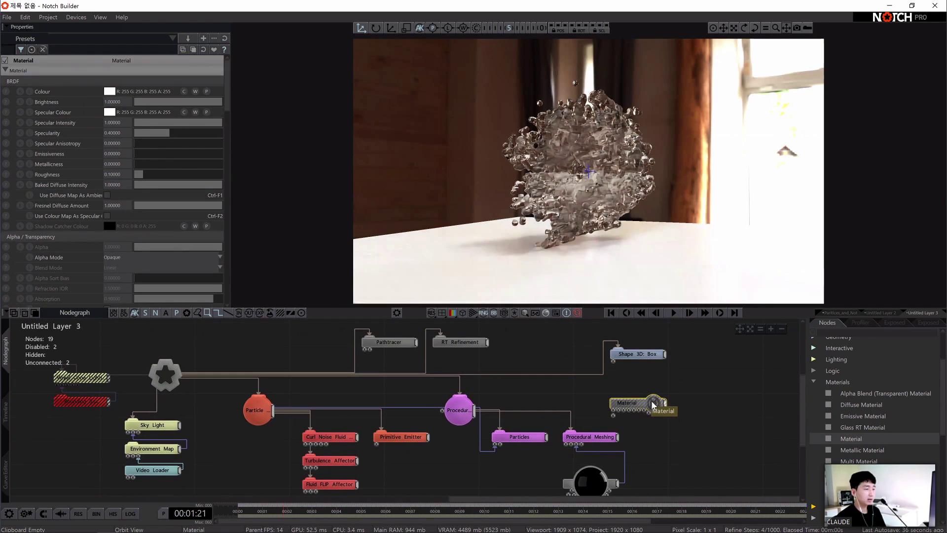
drag(643, 416, 636, 404)
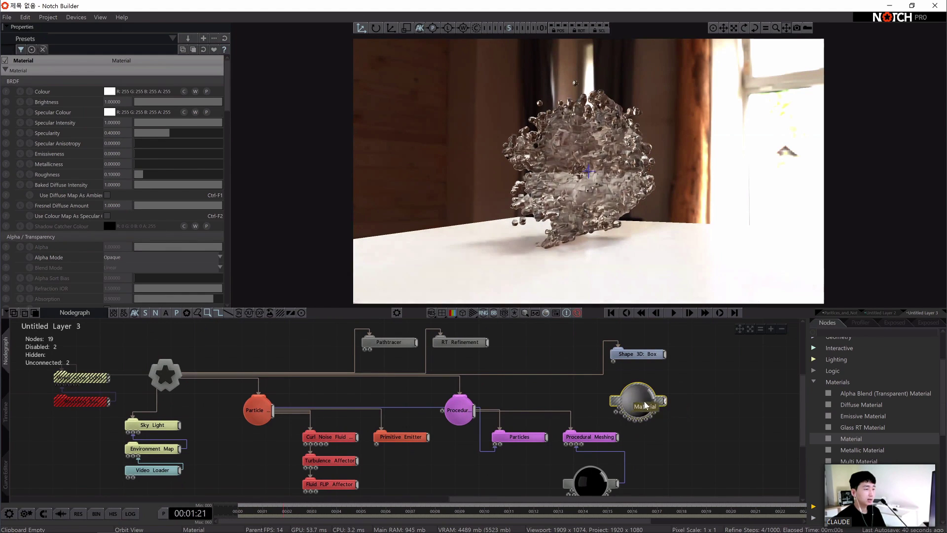
click(664, 402)
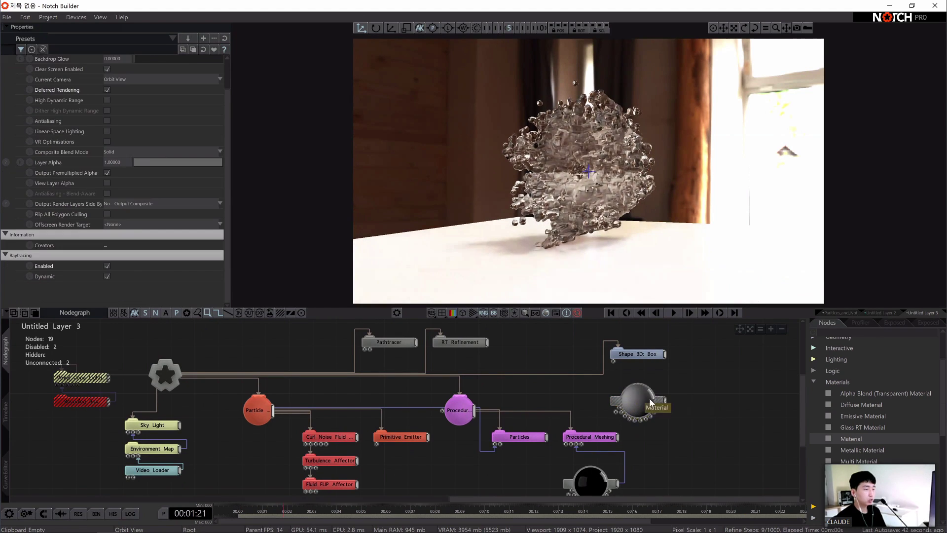
drag(635, 401, 556, 391)
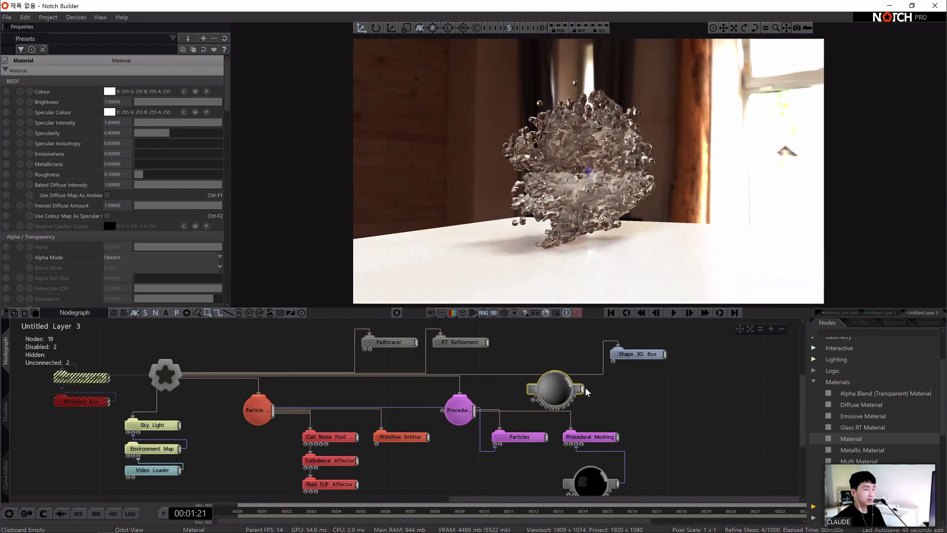
- Connect the new Material node's output to the material input of the Shape 3D box
drag(584, 390, 634, 354)
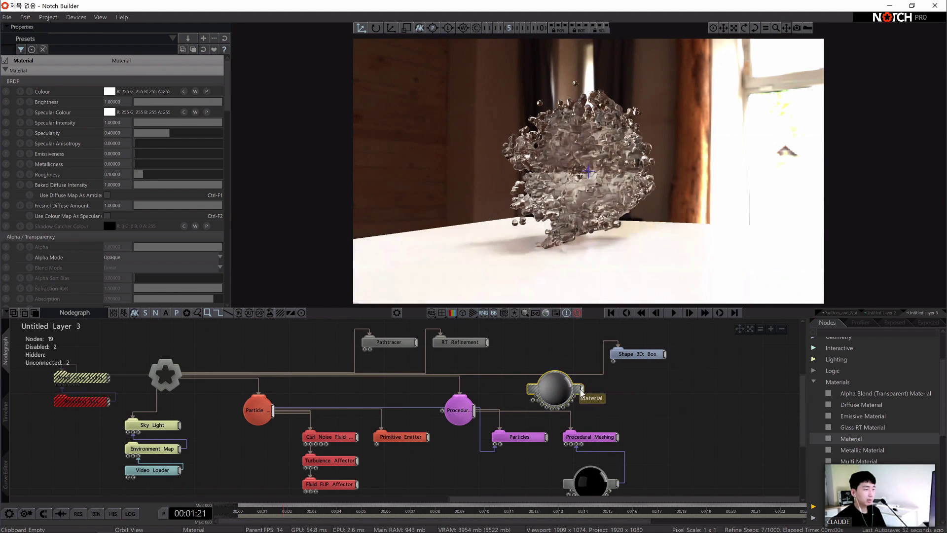
drag(583, 390, 614, 365)
click(641, 365)
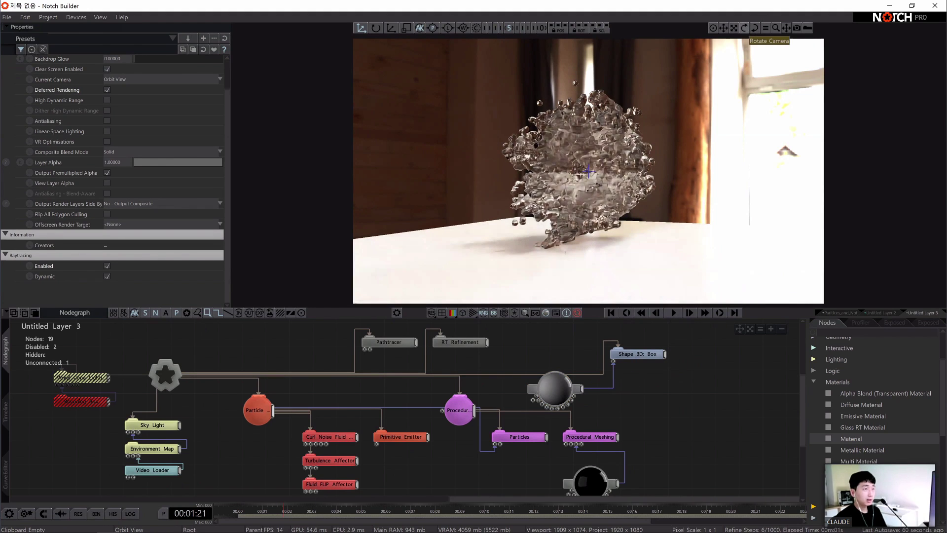
click(636, 353)
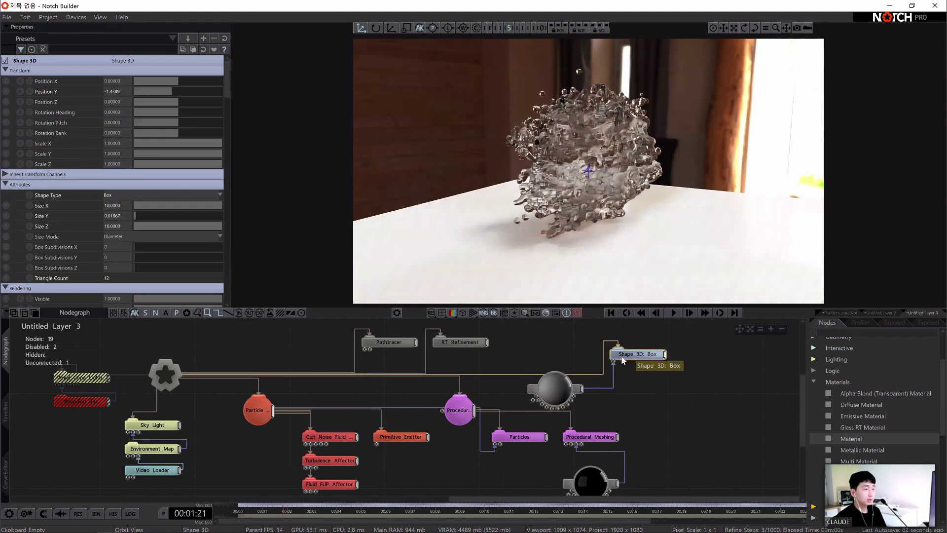
- Set the box material's Metallicness to about 0.93
click(555, 389)
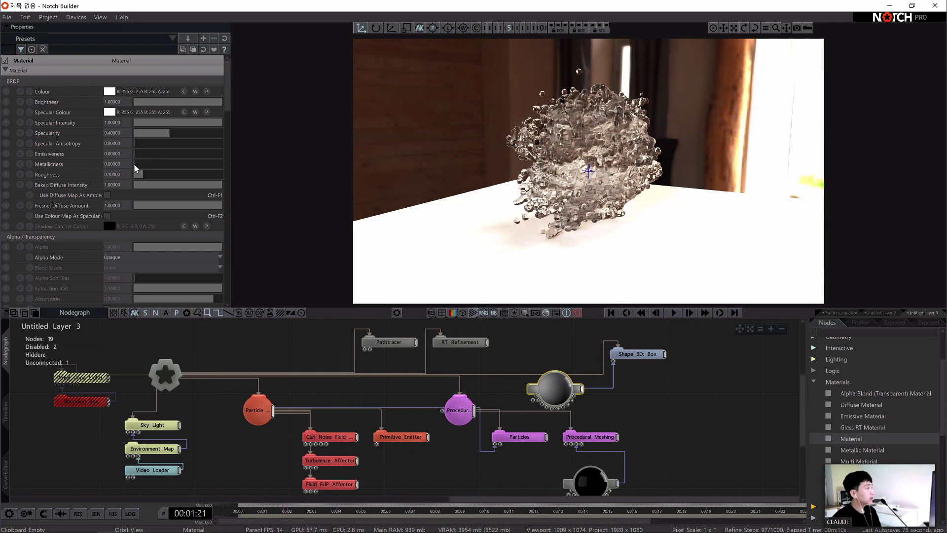
drag(151, 167, 215, 172)
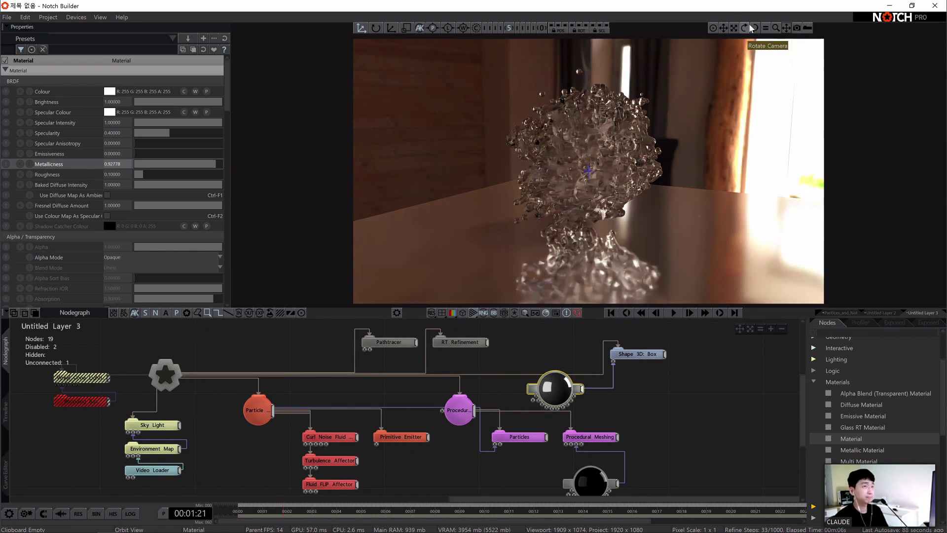
drag(745, 28, 606, 191)
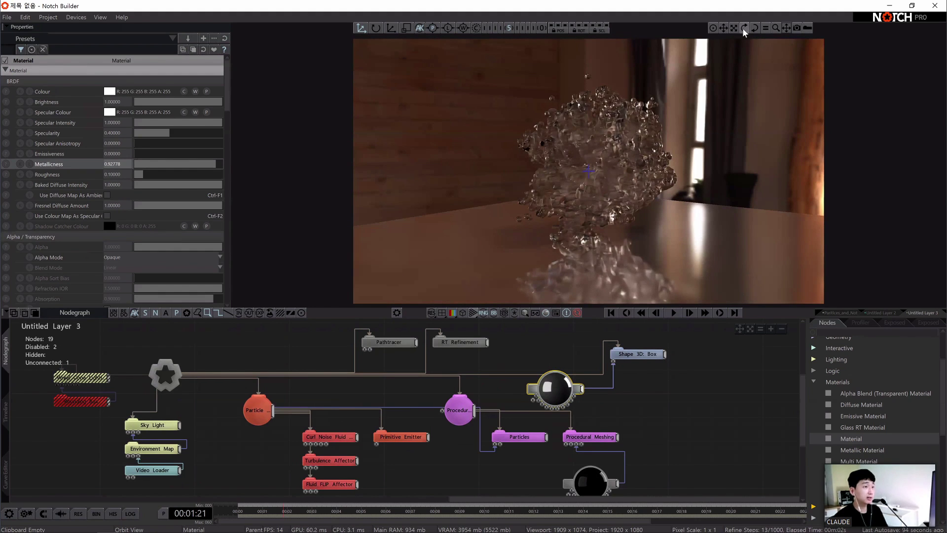
mouse_move(744, 33)
mouse_down()
mouse_move(716, 32)
mouse_move(628, 212)
mouse_up()
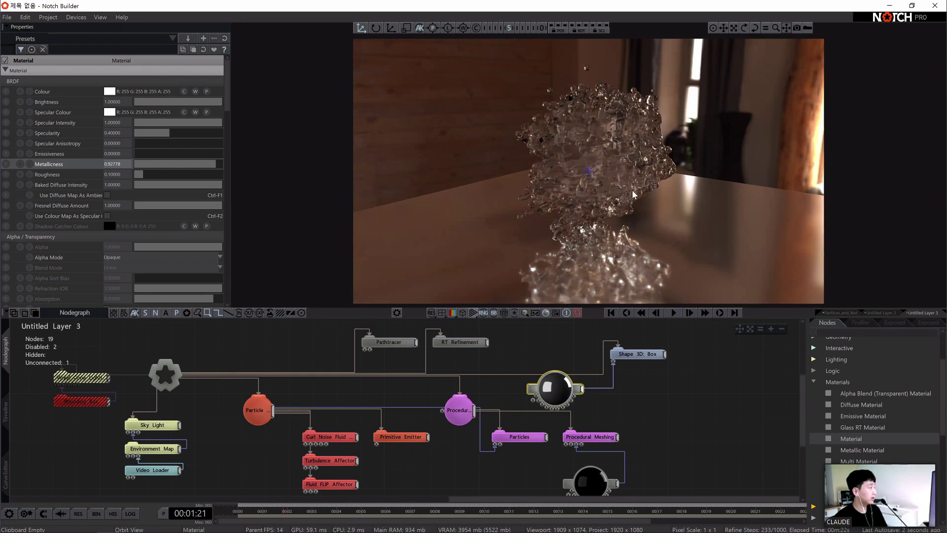
- Play the animation from the start and examine the glass mesh and its reflection on the metallic box from several angles
click(323, 350)
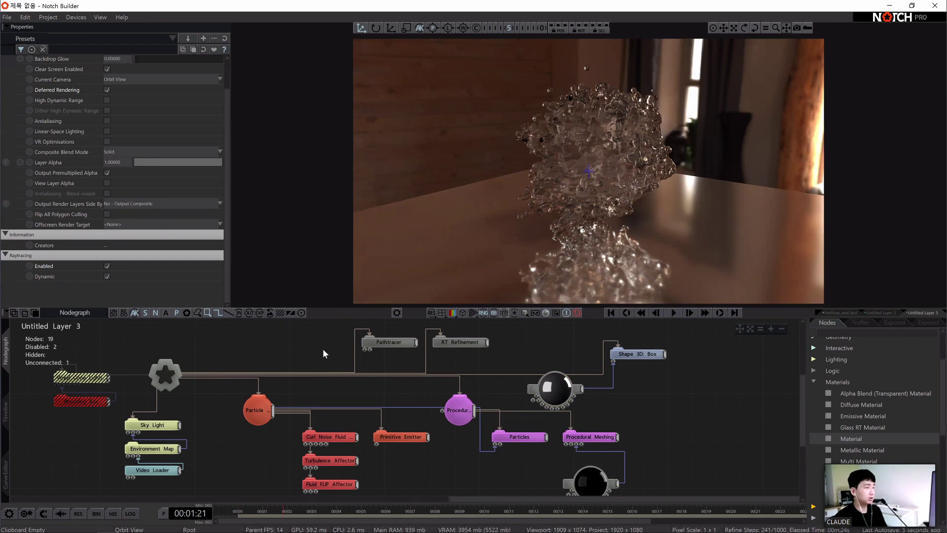
click(610, 313)
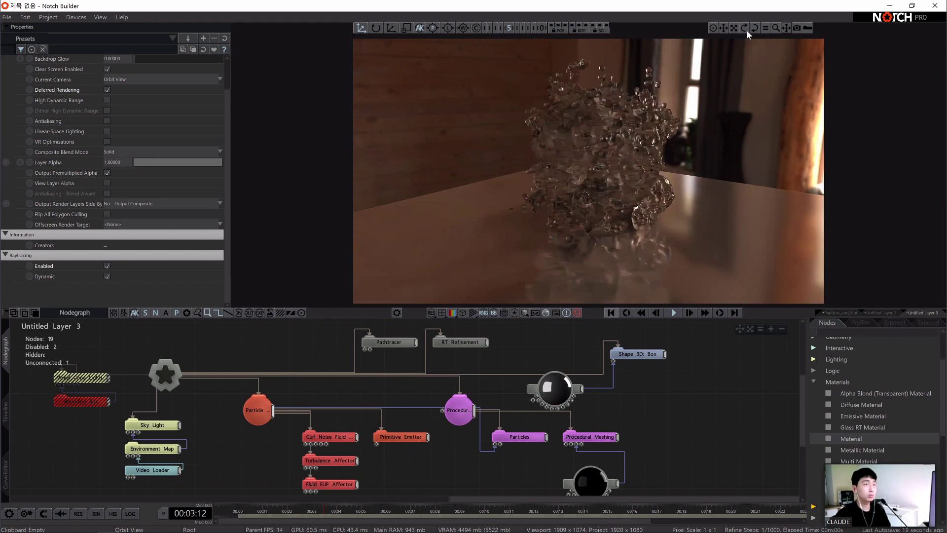
key(space)
drag(745, 28, 870, 28)
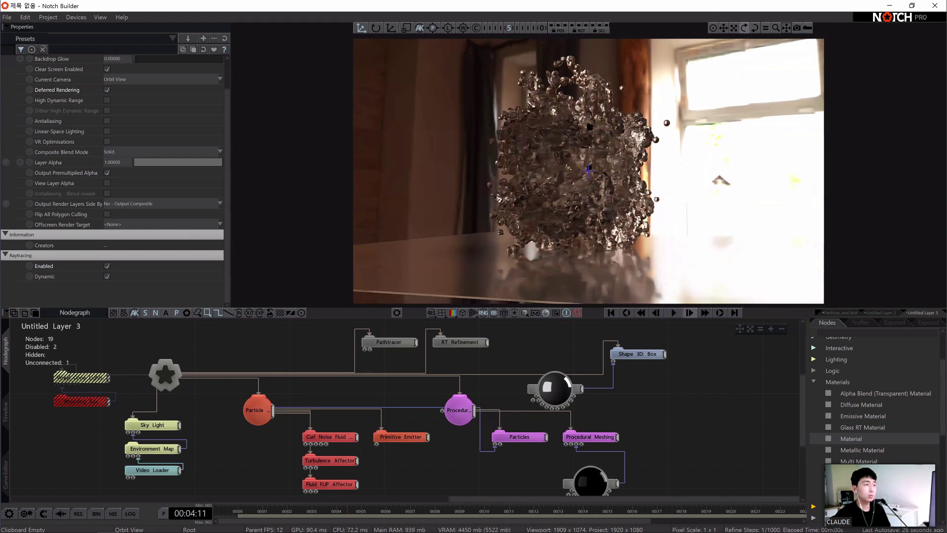
drag(745, 28, 730, 31)
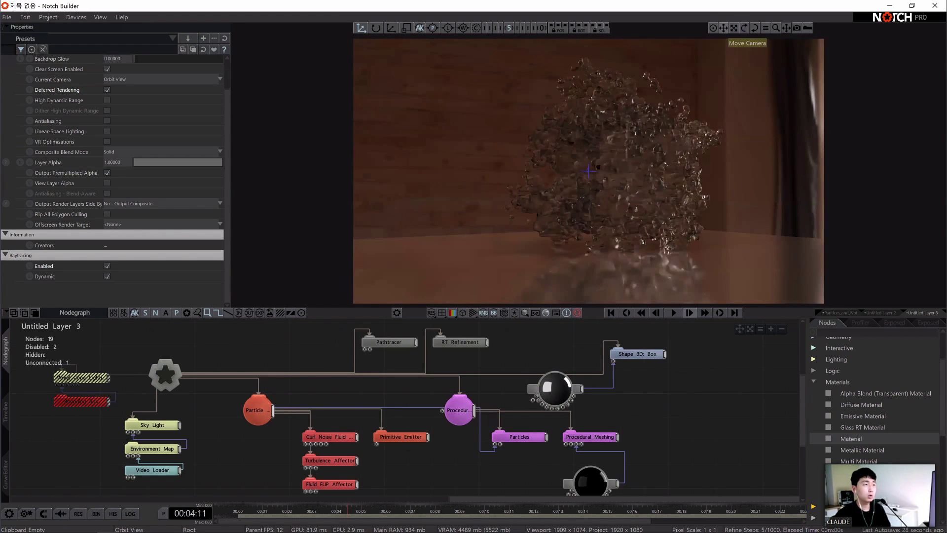
- Select the Procedural Root, collapse the Materials category in the node library and expand the Procedural category
click(521, 438)
click(458, 414)
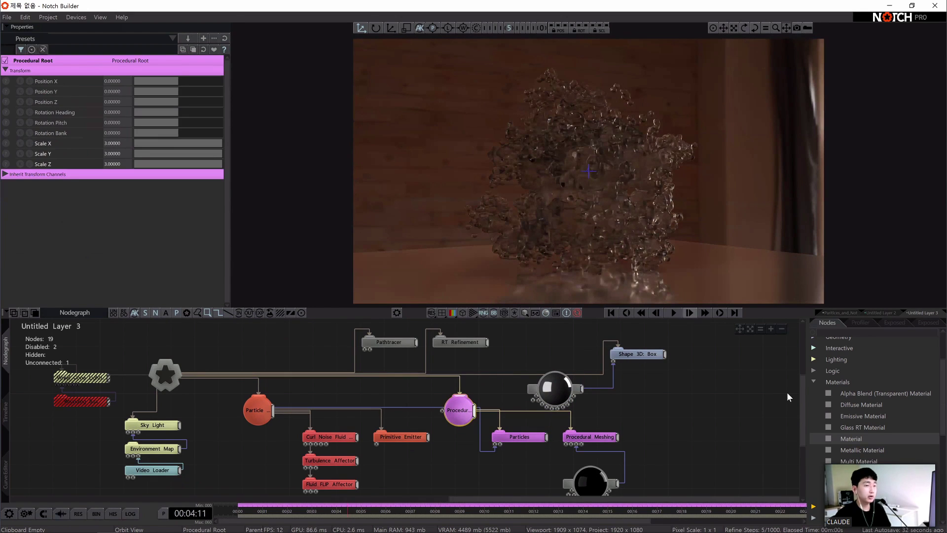
scroll(859, 380, up, 3)
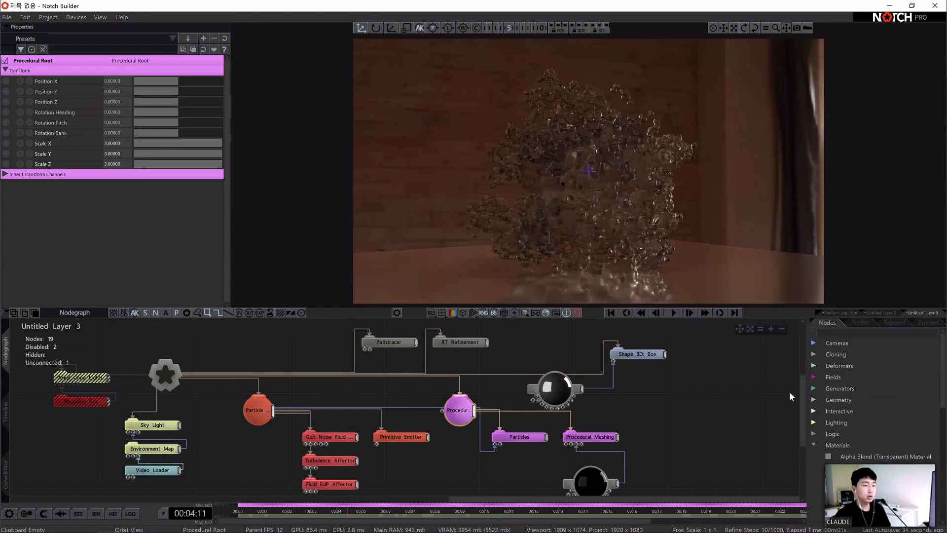
scroll(834, 392, down, 3)
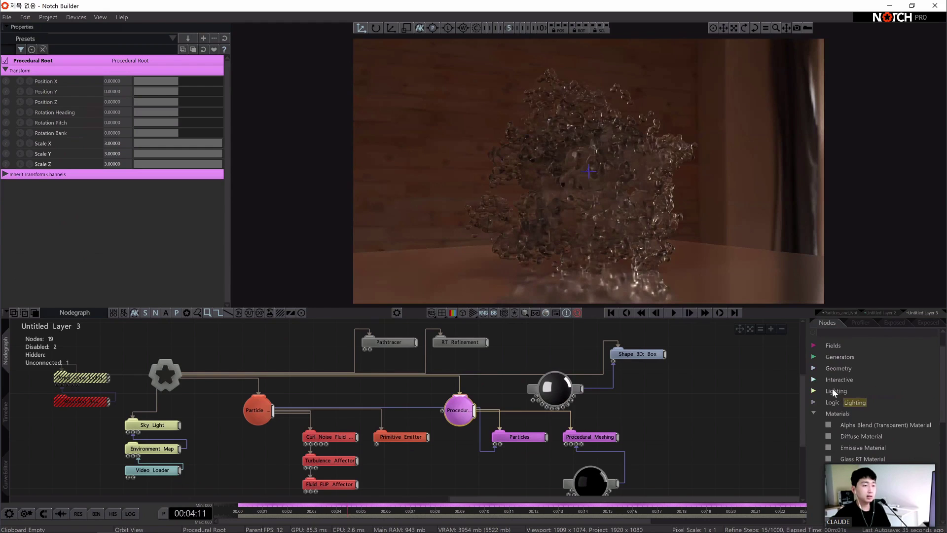
click(814, 412)
scroll(847, 425, down, 3)
click(814, 446)
click(815, 449)
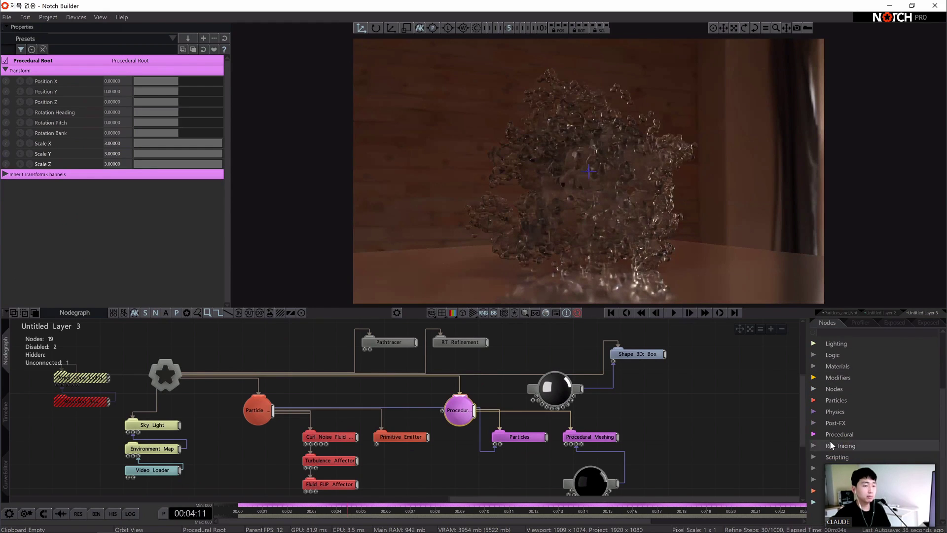
click(836, 435)
- Add a Melt displacement node as a child beneath the procedural Particles node and set its Iterations to about 0.51
scroll(910, 381, down, 3)
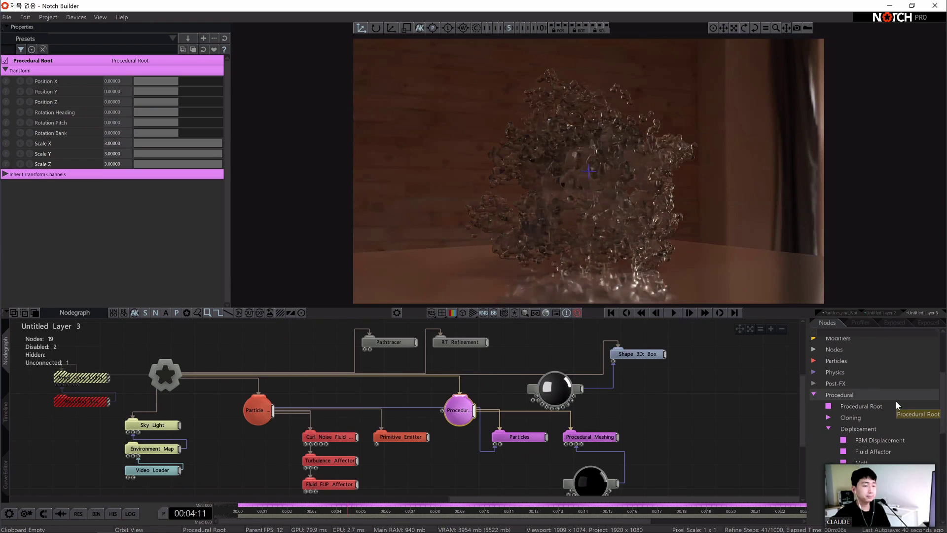
scroll(894, 402, down, 3)
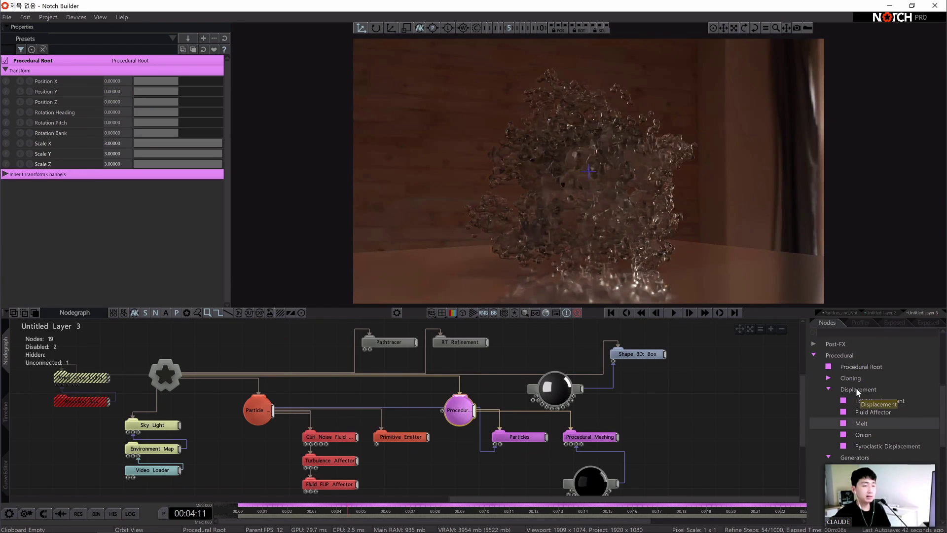
drag(867, 418, 495, 469)
drag(478, 413, 521, 475)
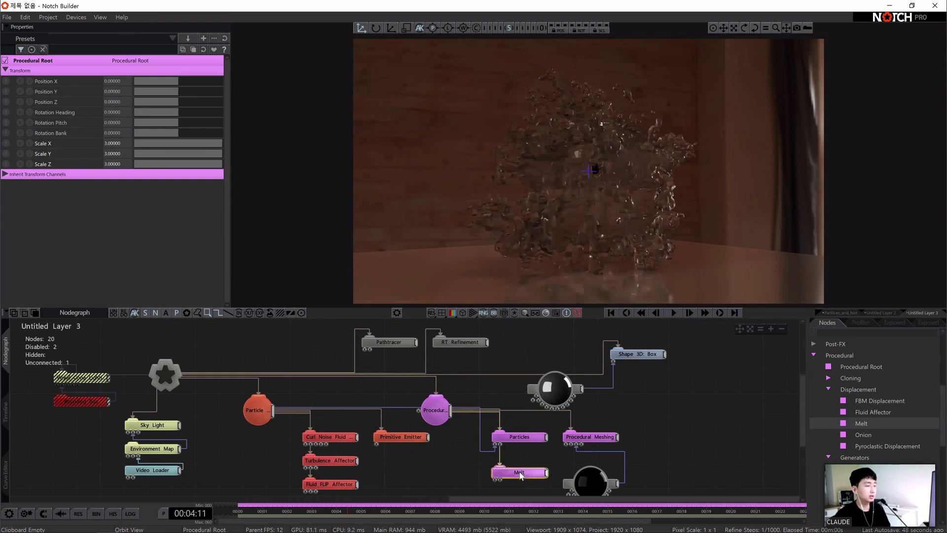
click(521, 475)
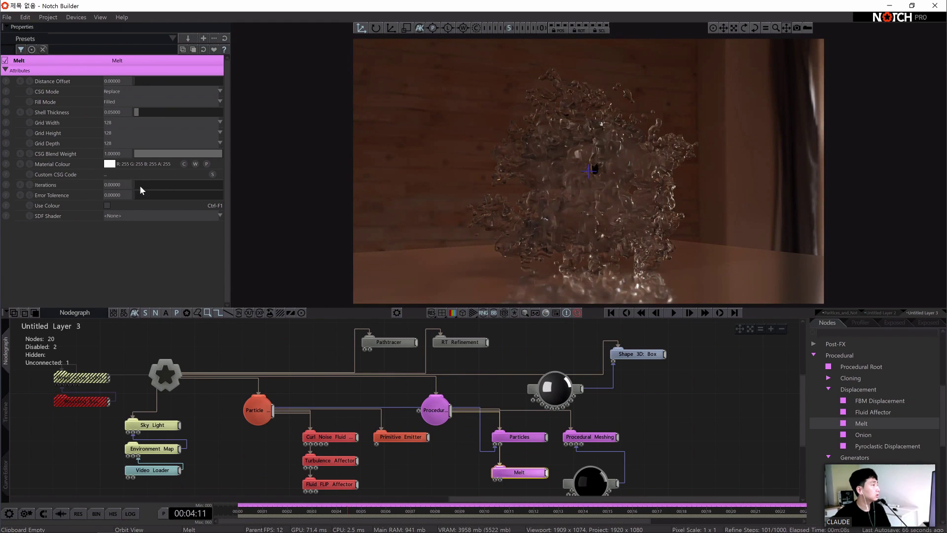
drag(140, 184, 192, 194)
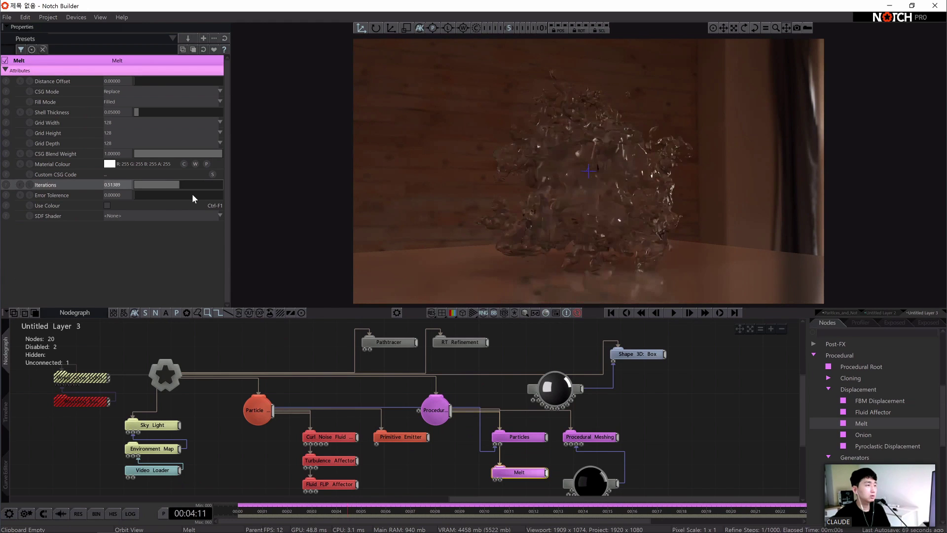
- Play the animation and examine the melted glass mesh against different parts of the surrounding room
click(673, 315)
click(673, 314)
click(685, 347)
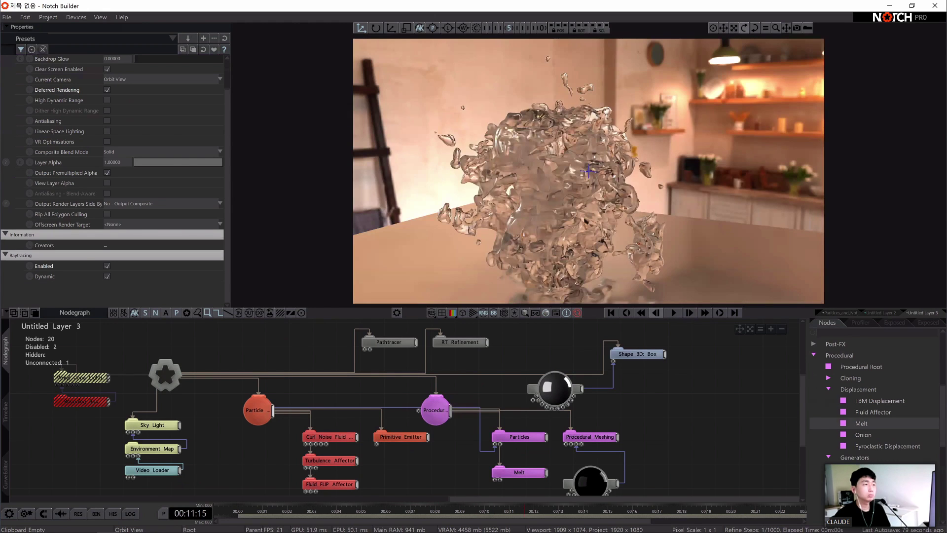
drag(744, 28, 760, 31)
drag(588, 171, 698, 238)
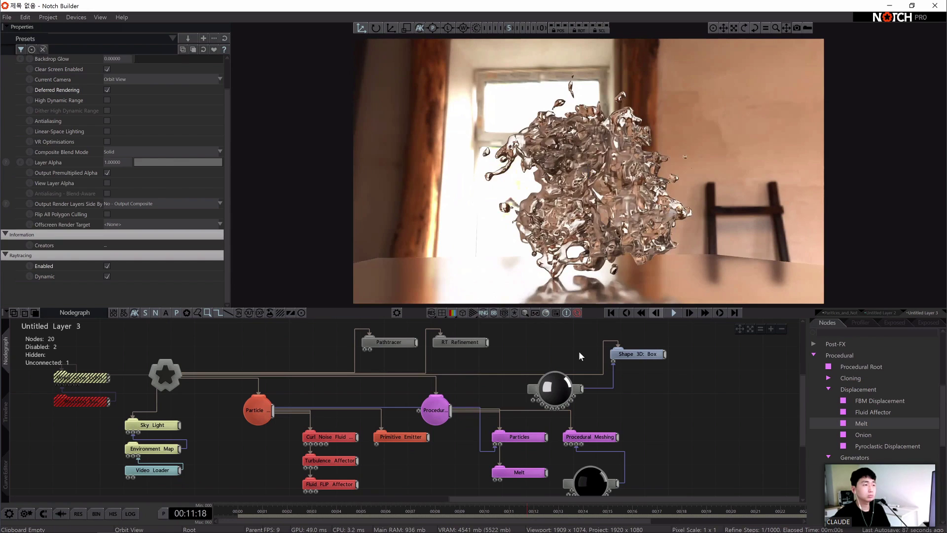
key(space)
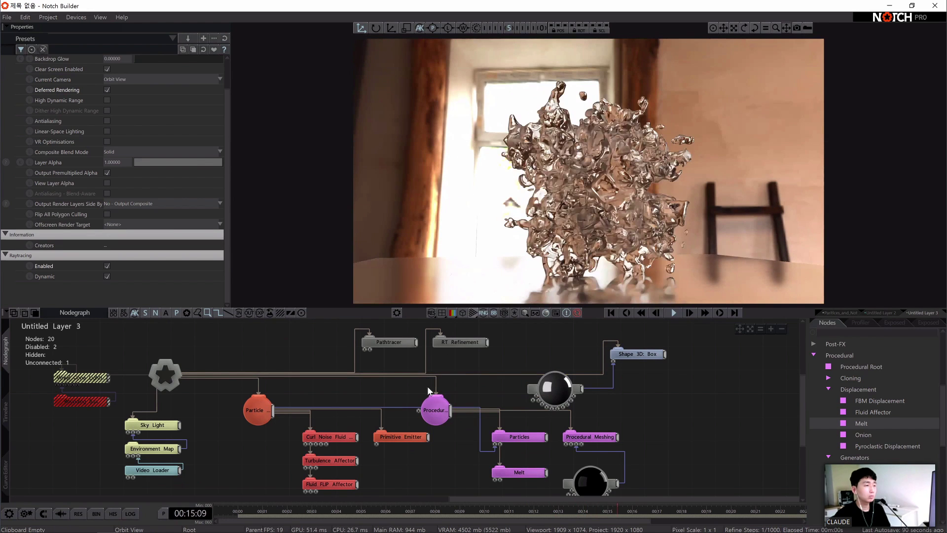
- Lower the Shape 3D box to a Position Y of about -1.71
click(626, 354)
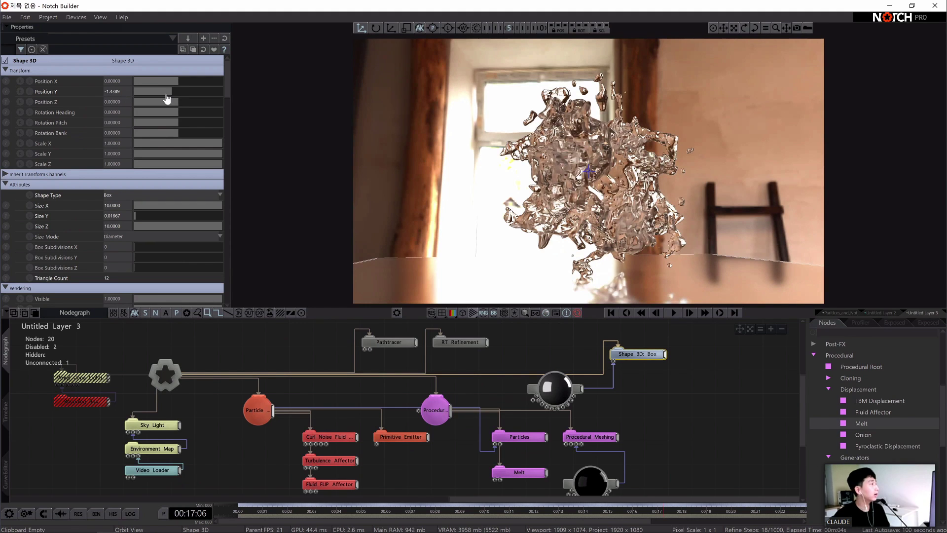
drag(169, 95, 160, 93)
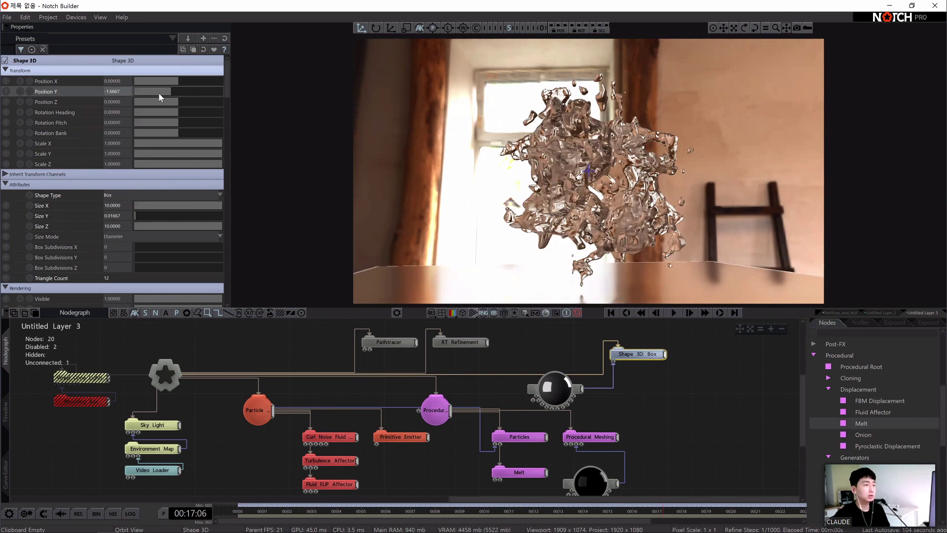
drag(724, 28, 750, 29)
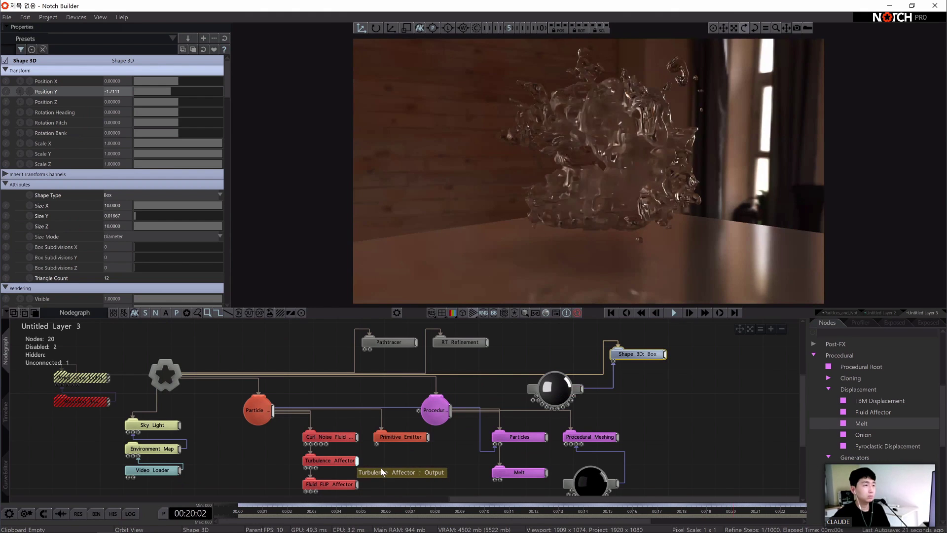
- Set the Fluid FLIP Affector's Velocity Scale to about 0.68
middle_drag(362, 468, 387, 441)
click(370, 434)
click(368, 456)
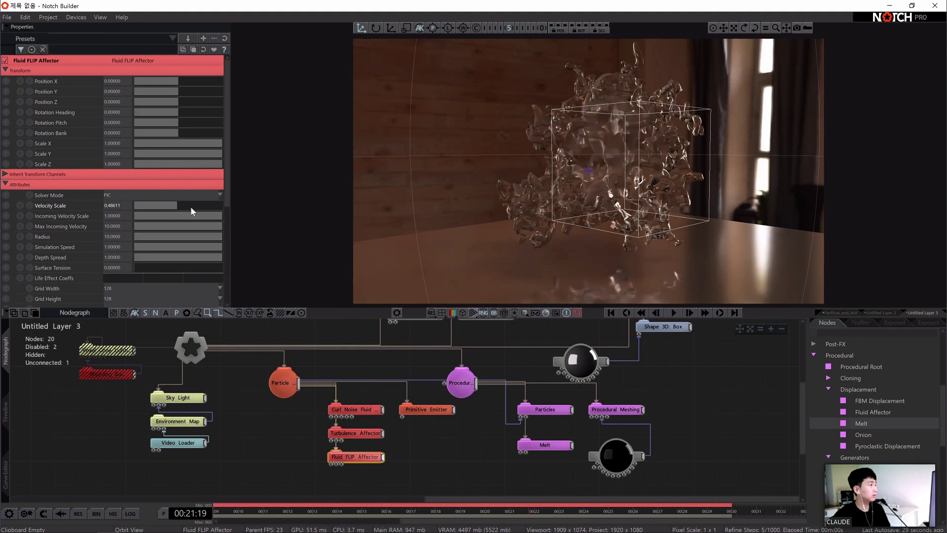
drag(191, 211, 196, 206)
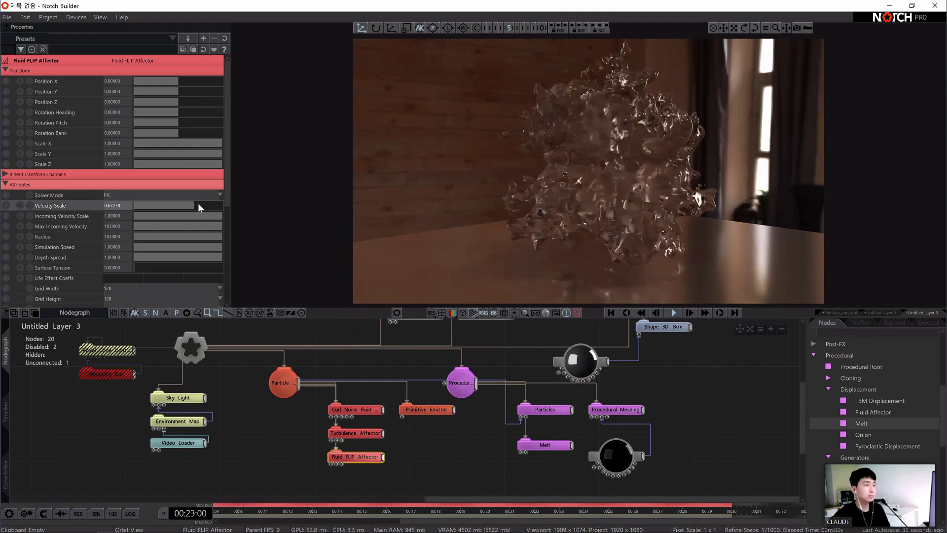
click(679, 363)
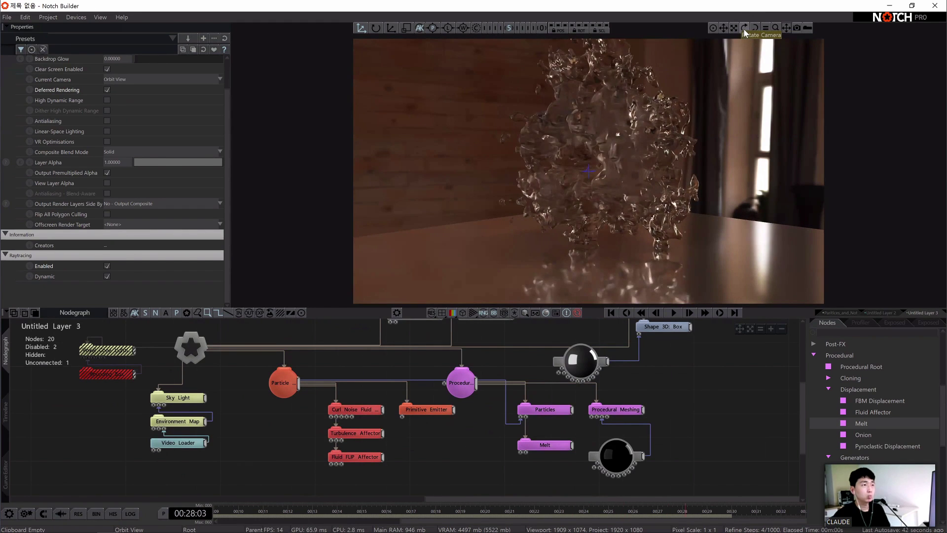
mouse_move(744, 27)
mouse_down()
mouse_move(700, 28)
mouse_move(749, 33)
mouse_up()
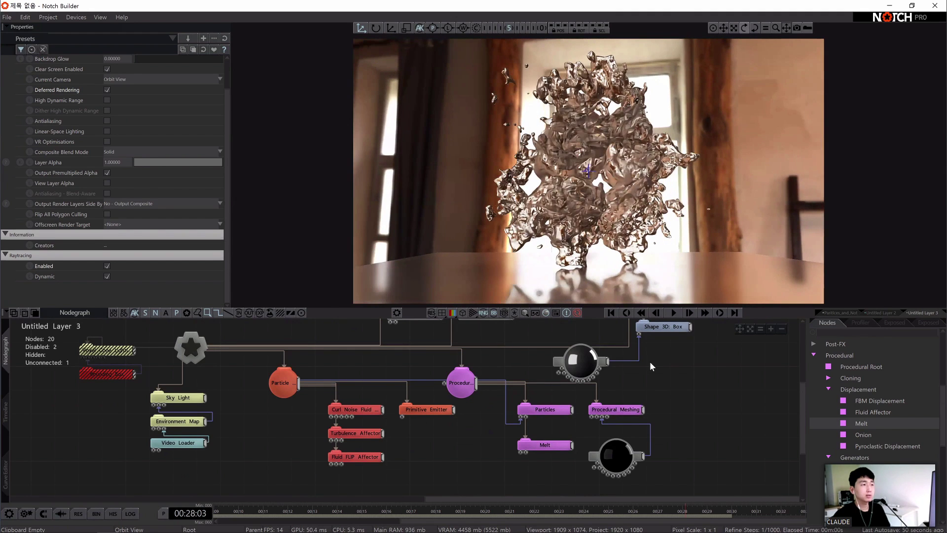
- Reduce the box material's Brightness to about 0.59
middle_drag(638, 369, 597, 363)
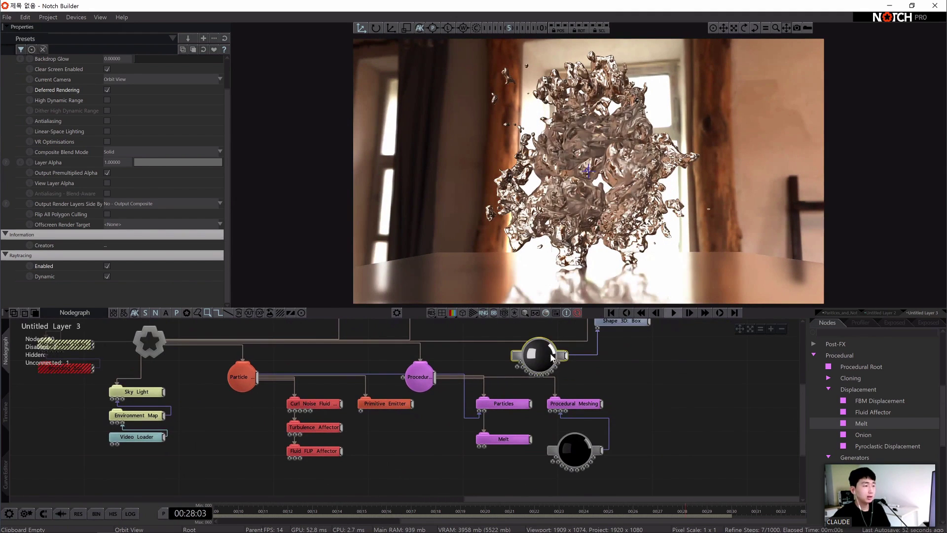
click(552, 357)
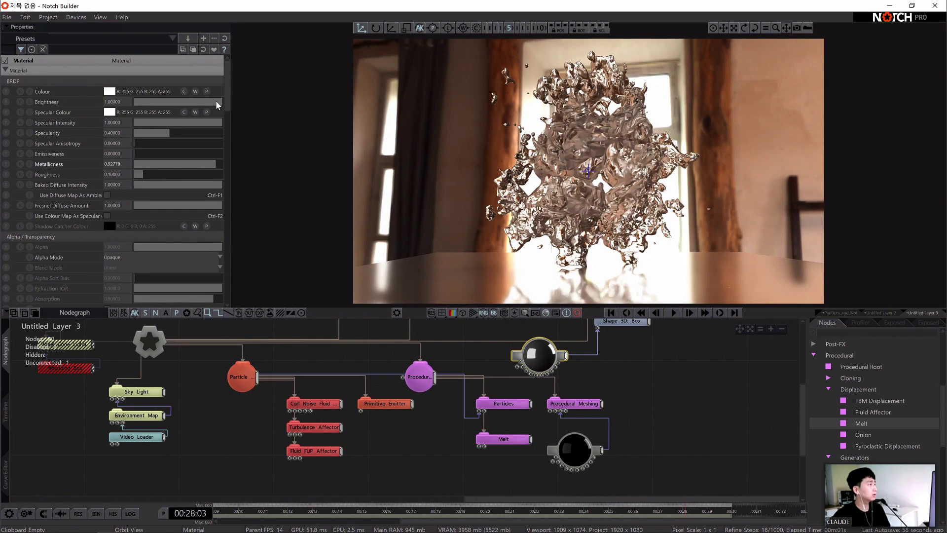
drag(216, 102, 214, 102)
scroll(598, 370, up, 2)
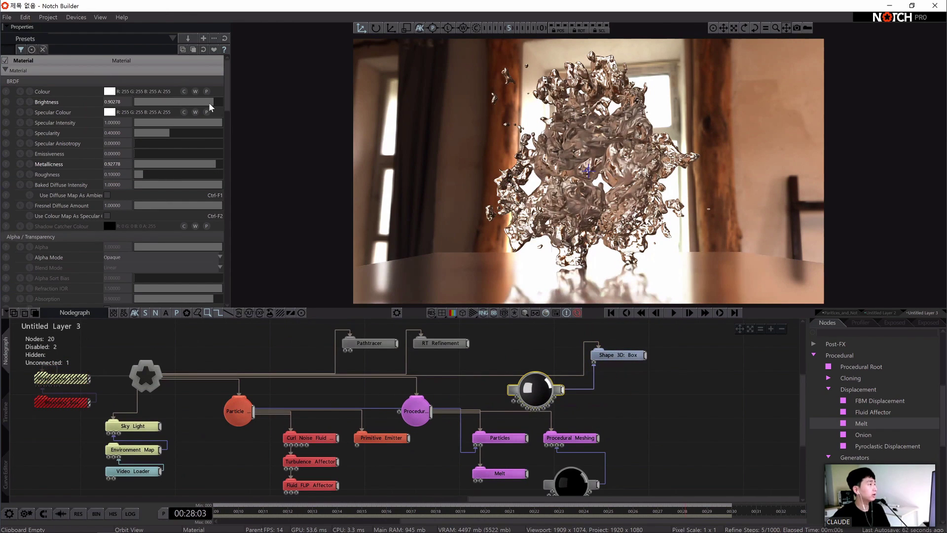
drag(211, 102, 105, 110)
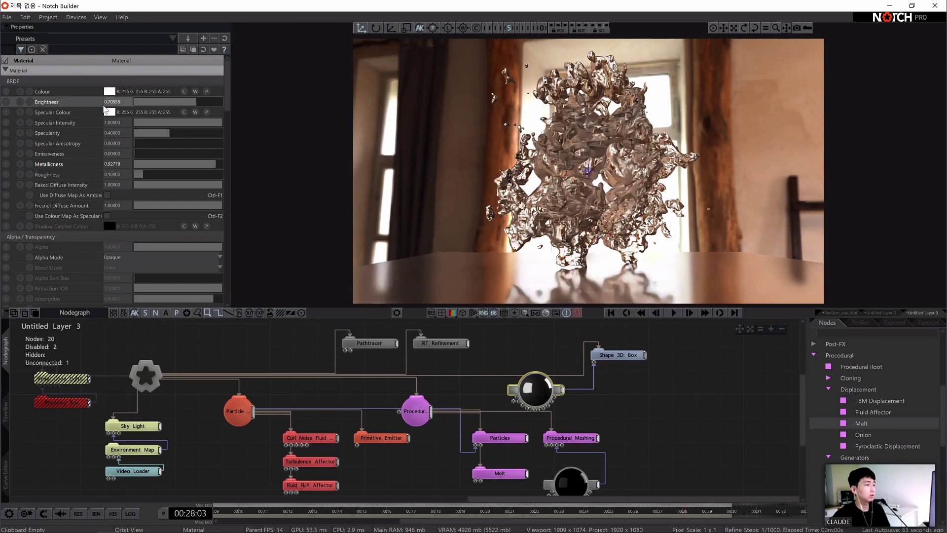
click(186, 102)
- Set the box material's Colour to grey (RGB 93, 93, 93), Metallicness to about 0.72 and Roughness to about 0.21
click(109, 91)
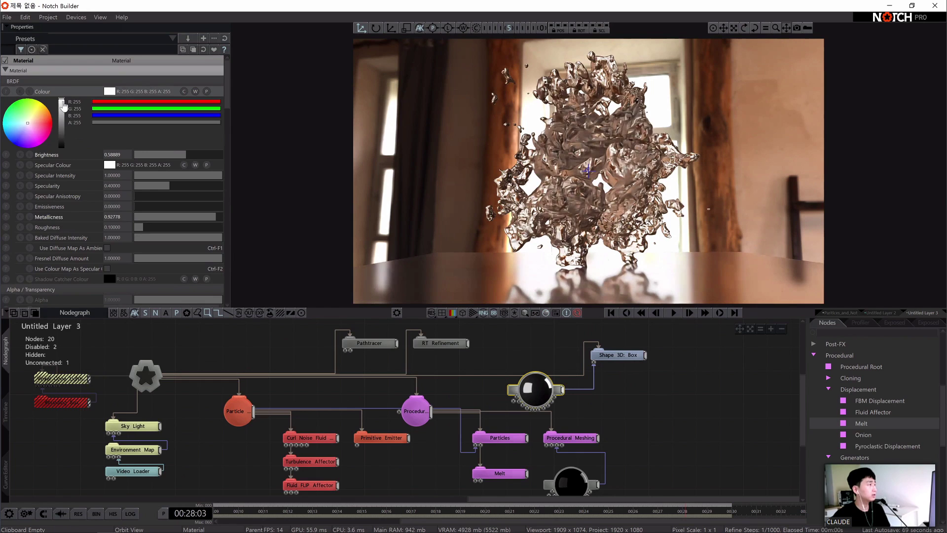
drag(63, 106, 63, 141)
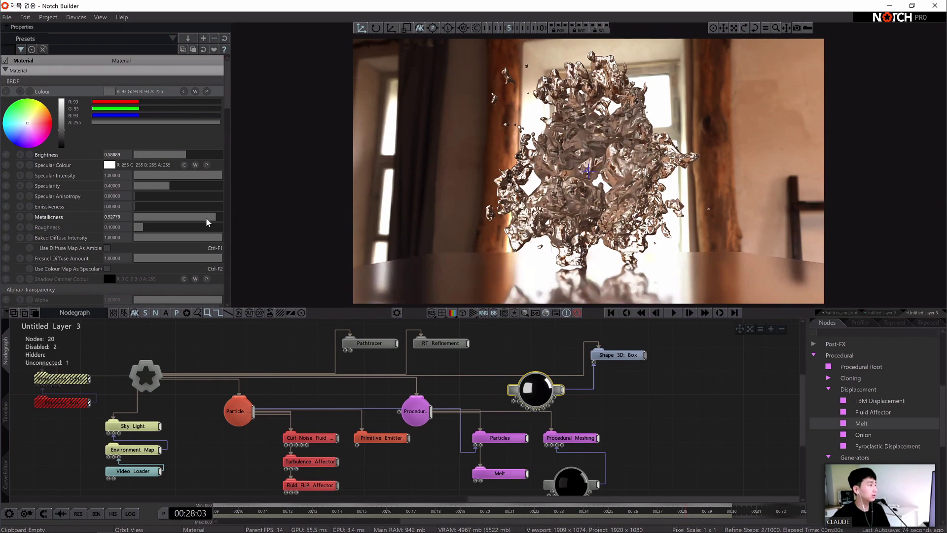
drag(207, 221, 156, 230)
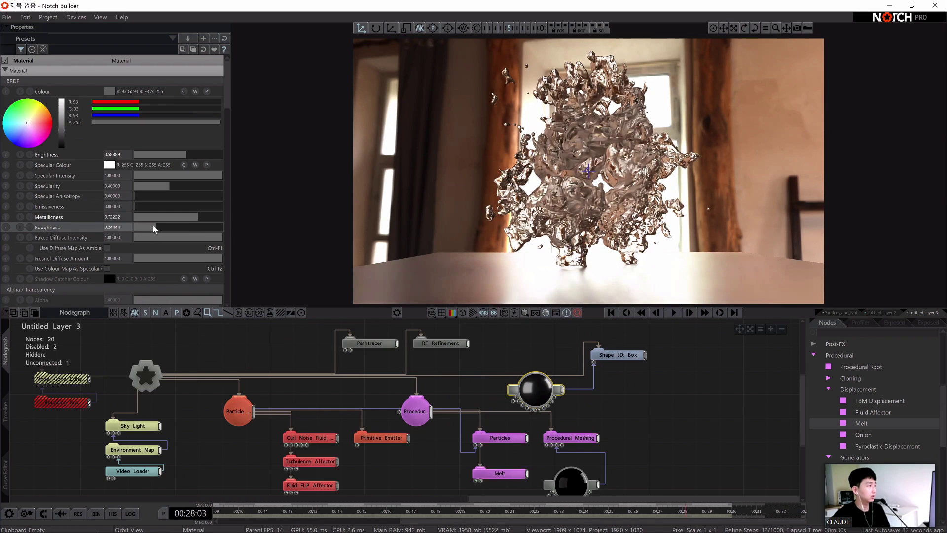
drag(154, 228, 158, 231)
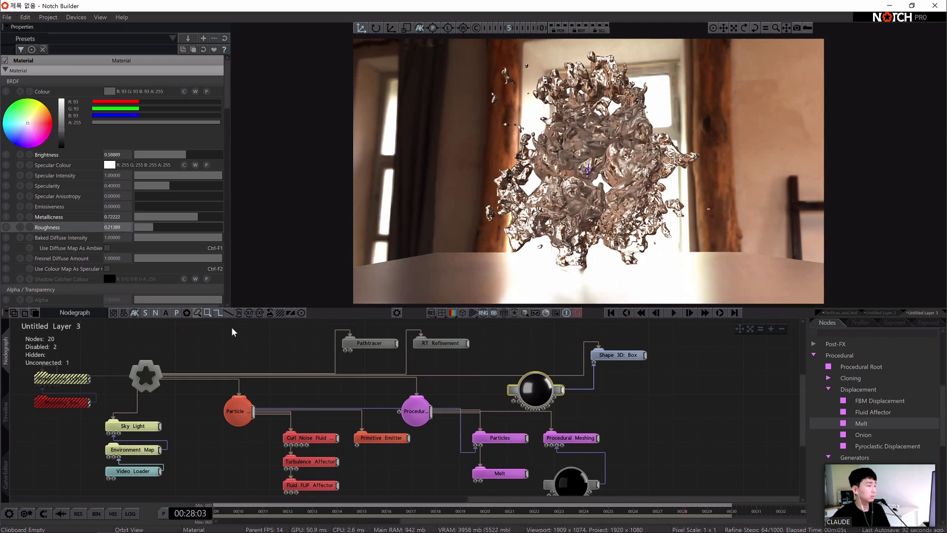
click(543, 352)
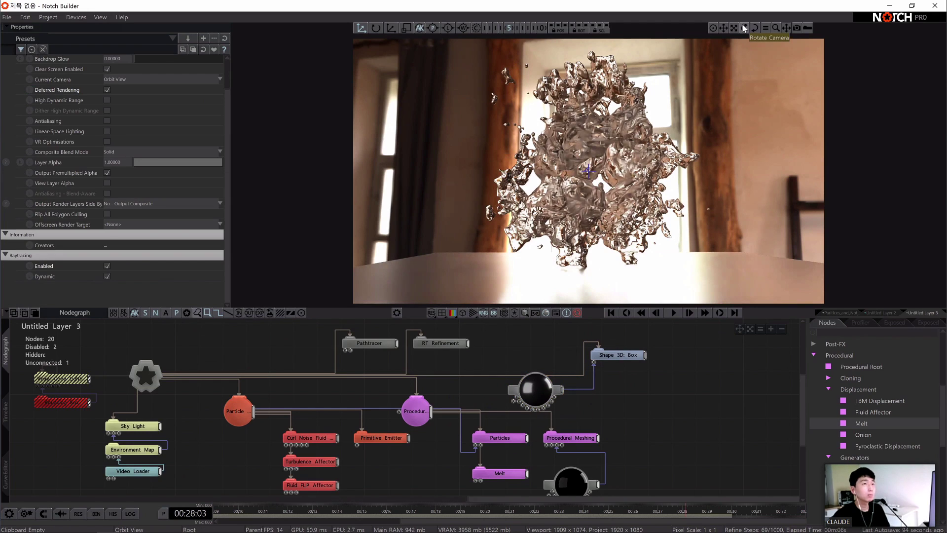
drag(744, 29, 769, 30)
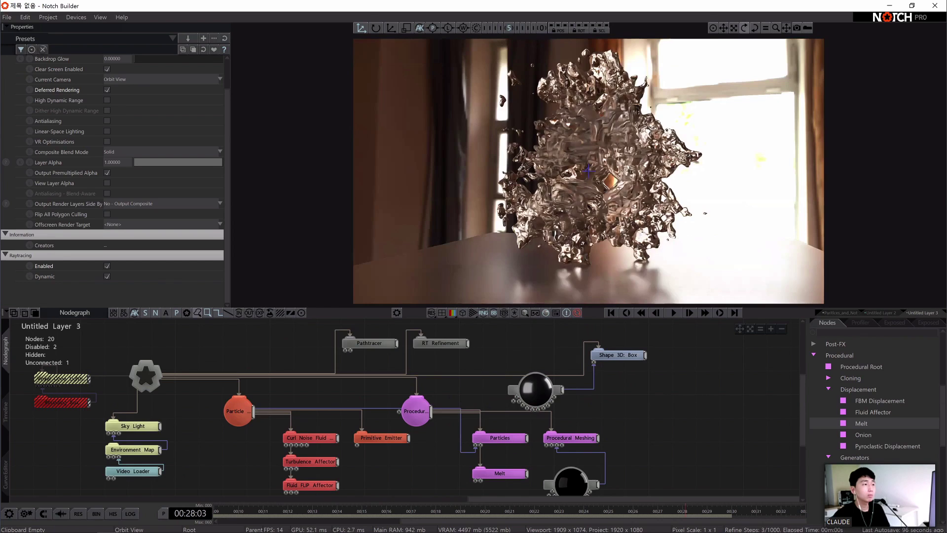
- Set the Field Mode of the procedural Particles node to Blobs
click(500, 438)
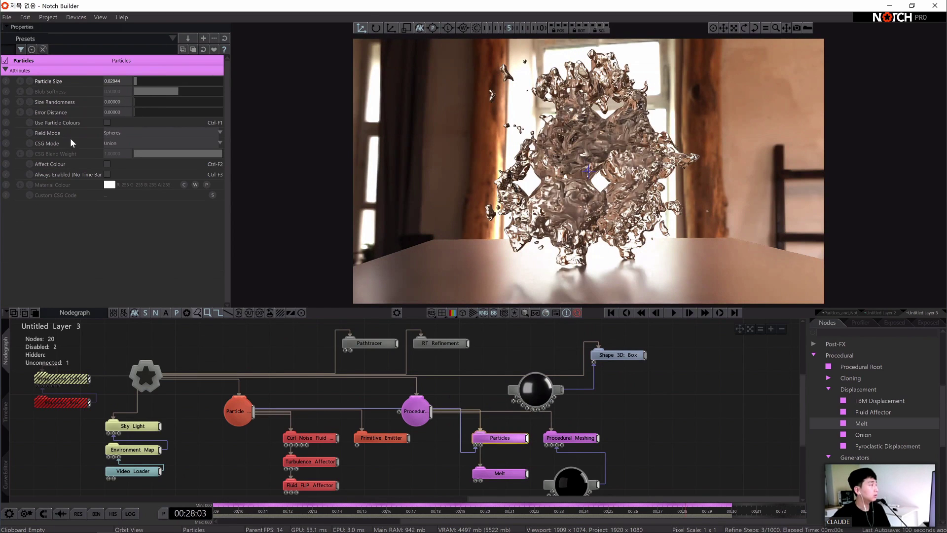
click(148, 133)
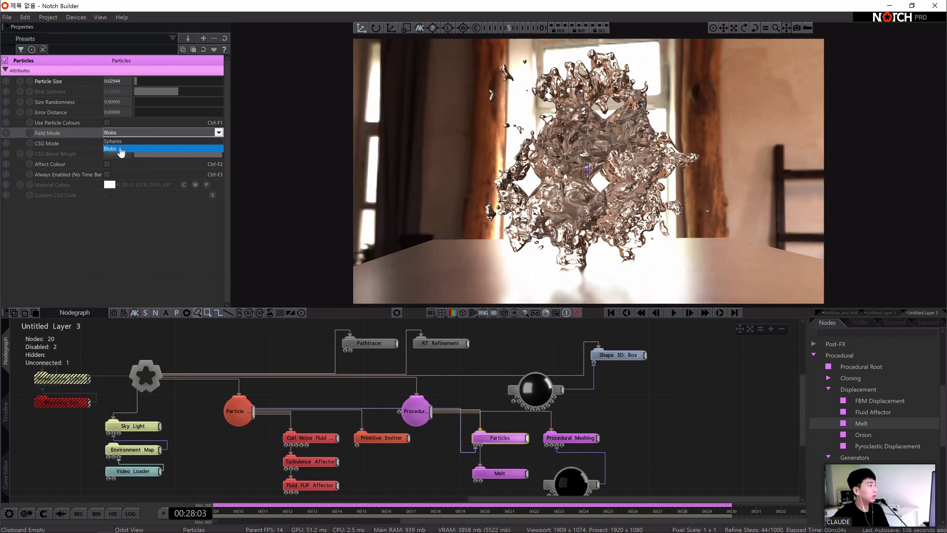
click(116, 149)
click(651, 366)
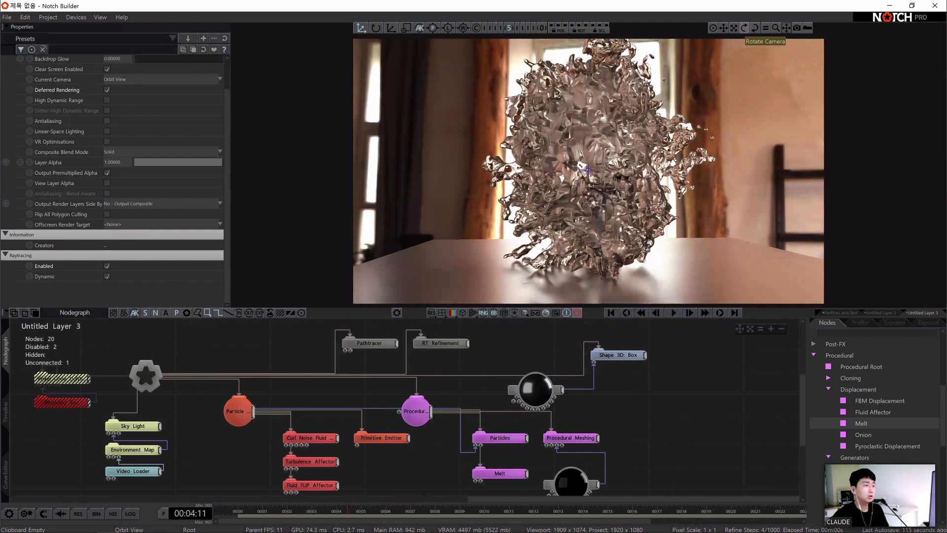
- Set both the Blob Softness and Size Randomness of the procedural Particles node to 1
drag(744, 28, 770, 28)
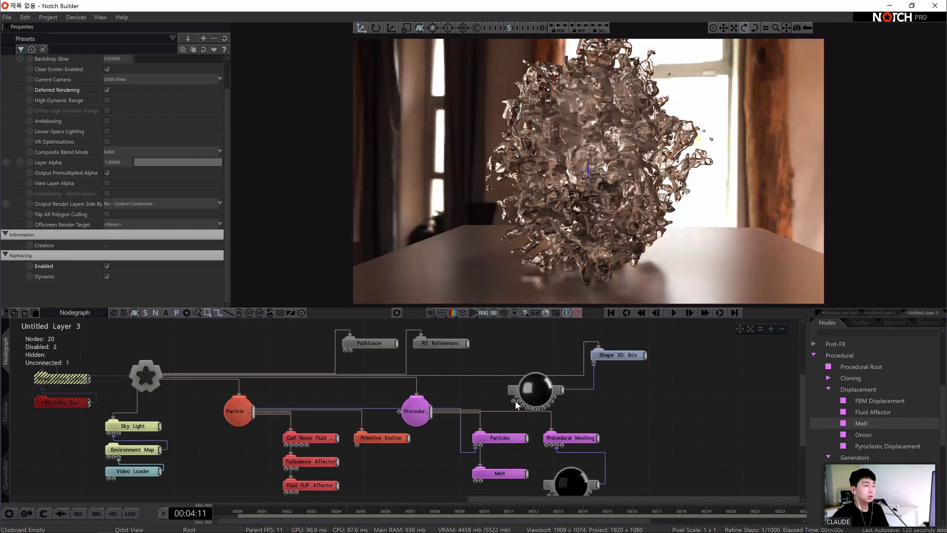
click(499, 437)
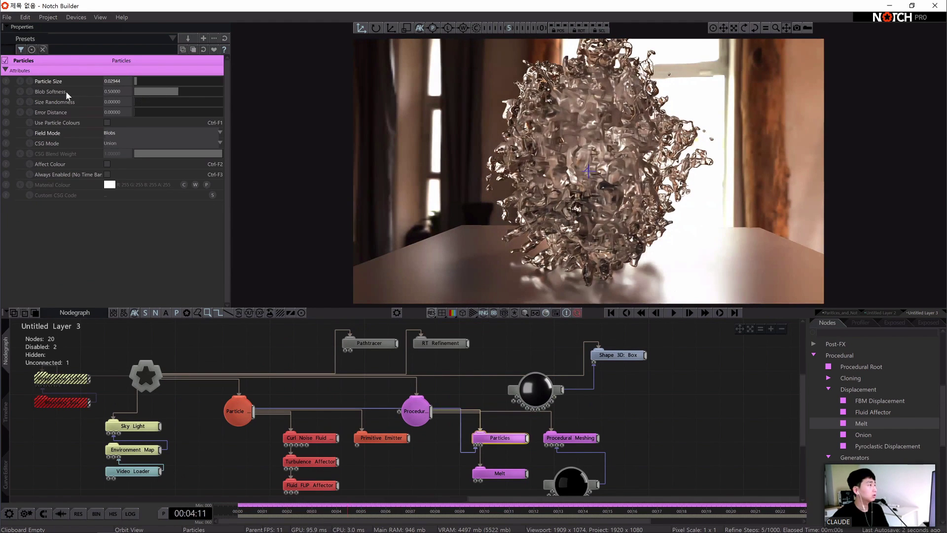
drag(183, 90, 144, 103)
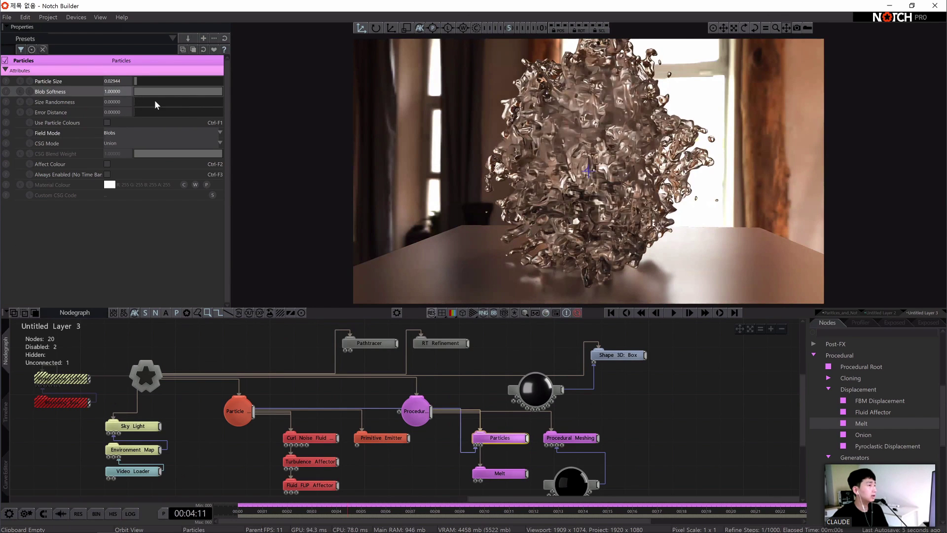
click(222, 102)
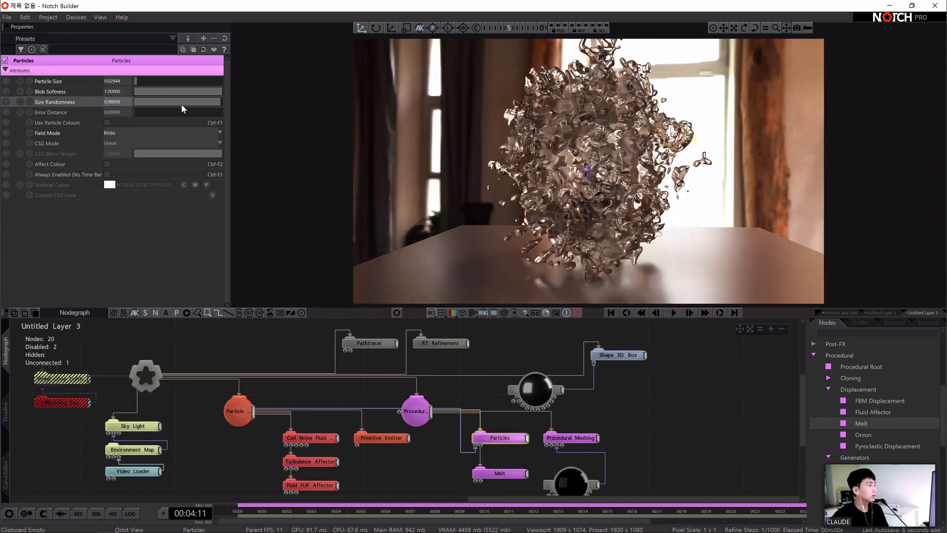
drag(181, 104, 270, 103)
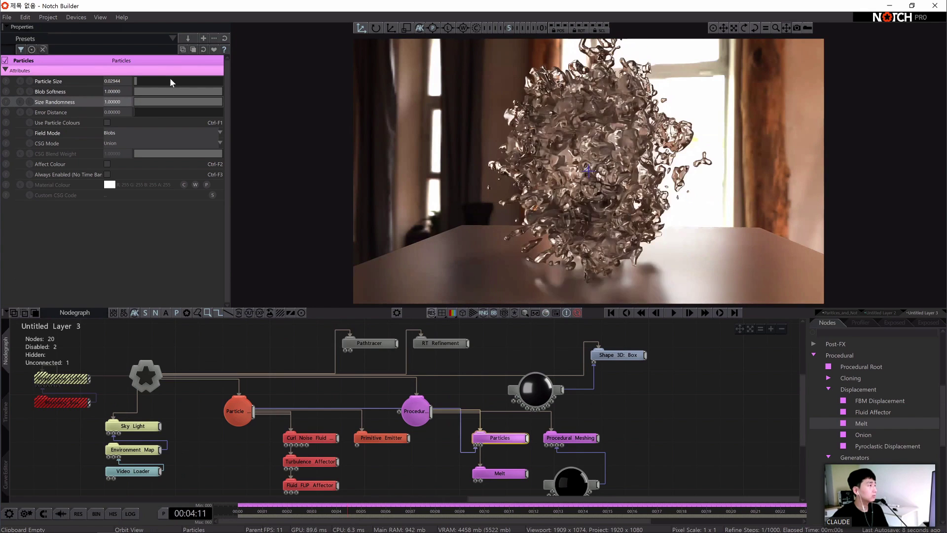
- Set the Particles node's Particle Size to 0.0225 and replay the simulation from the start
drag(146, 82, 141, 87)
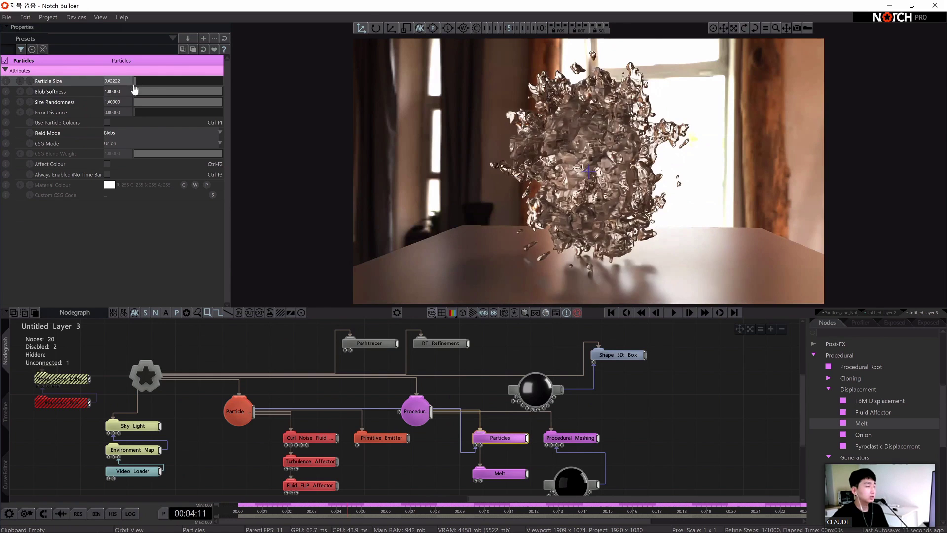
click(611, 313)
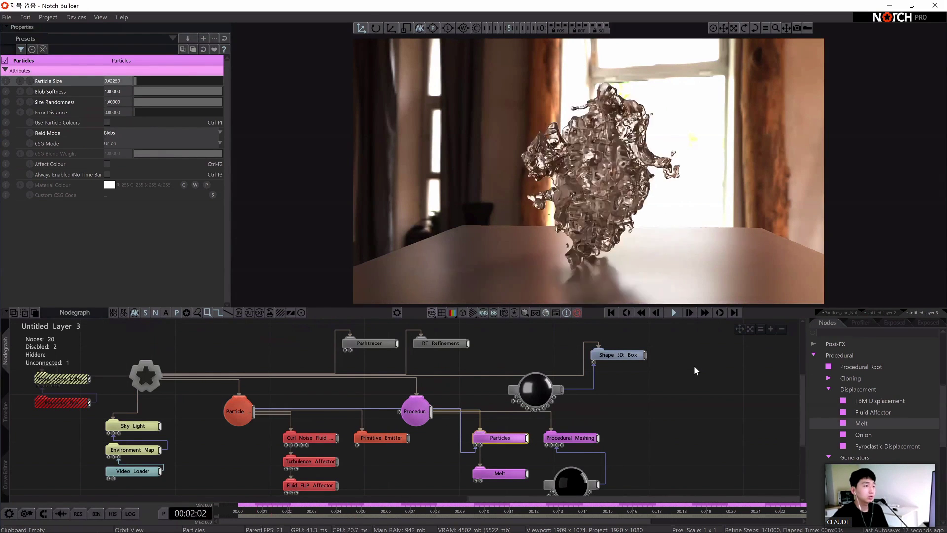
click(694, 363)
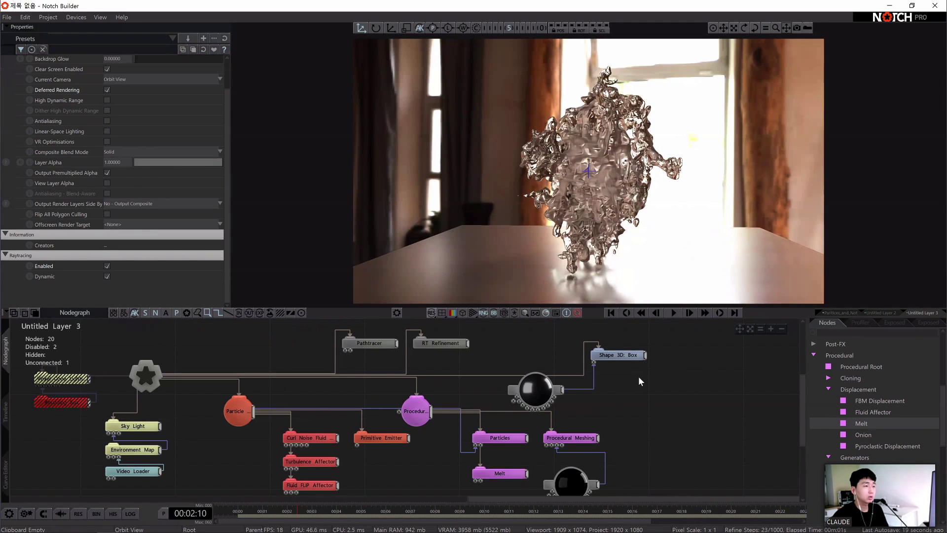
- Review the Field Mode options of the Particles node and choose Blobs
middle_drag(628, 370, 634, 322)
click(568, 438)
middle_drag(668, 369, 683, 391)
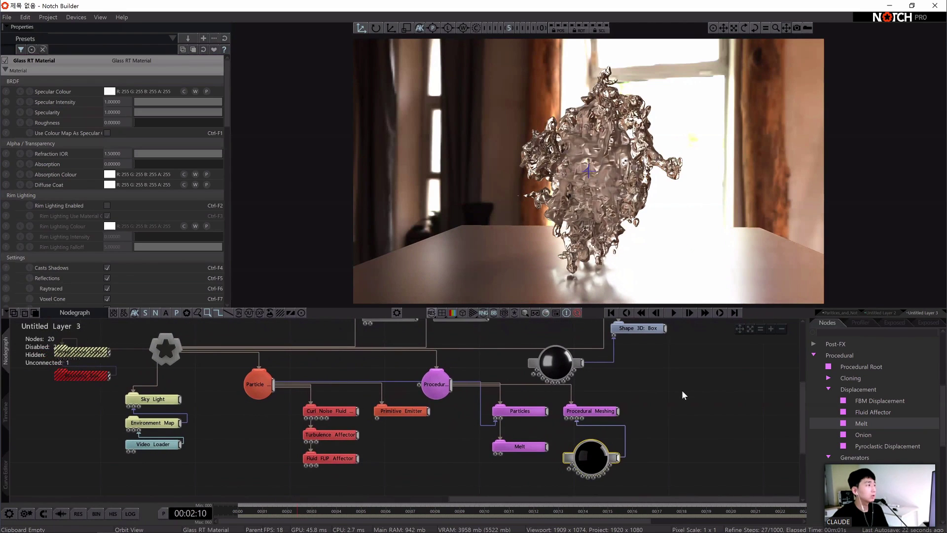
click(520, 411)
click(106, 134)
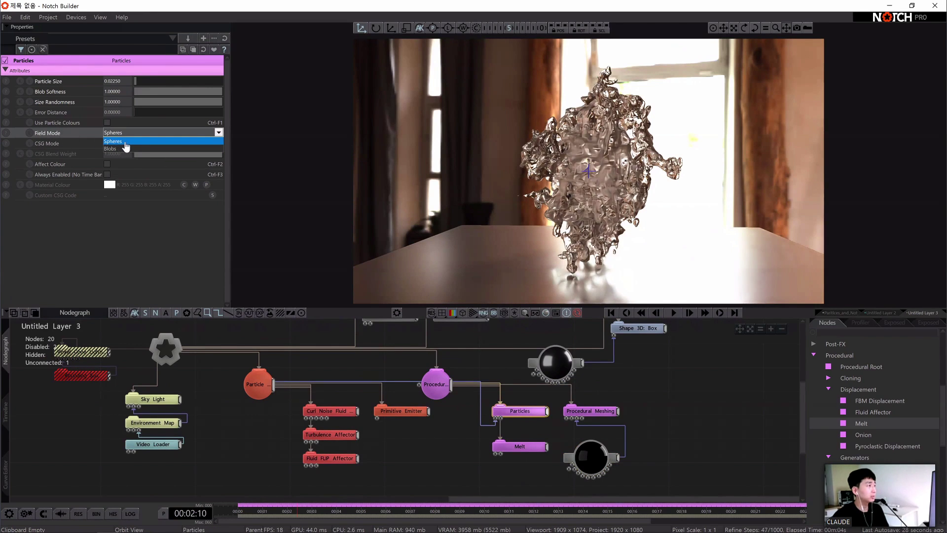
click(121, 149)
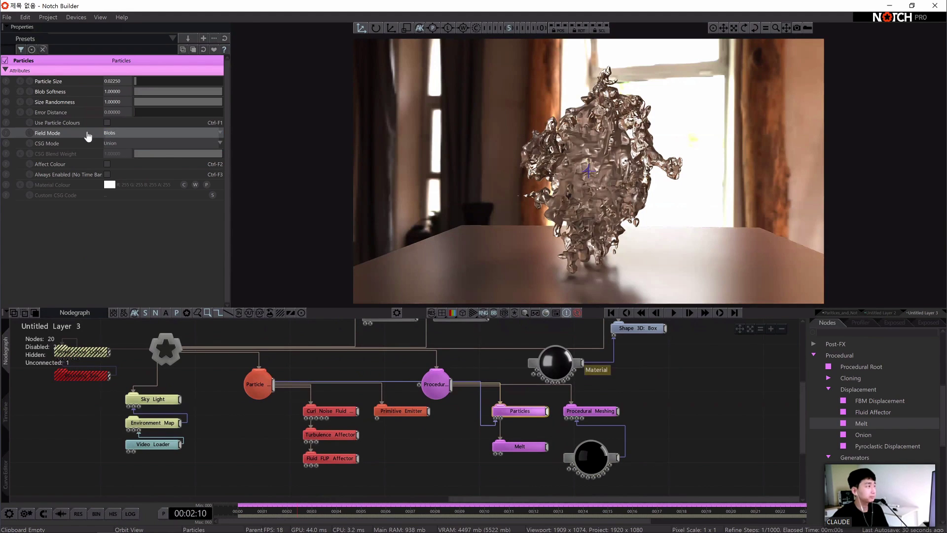
- Compare the three particle affectors and set the Curl Noise Fluid Affector's Noise Size to 0.4 during playback
drag(422, 342, 490, 315)
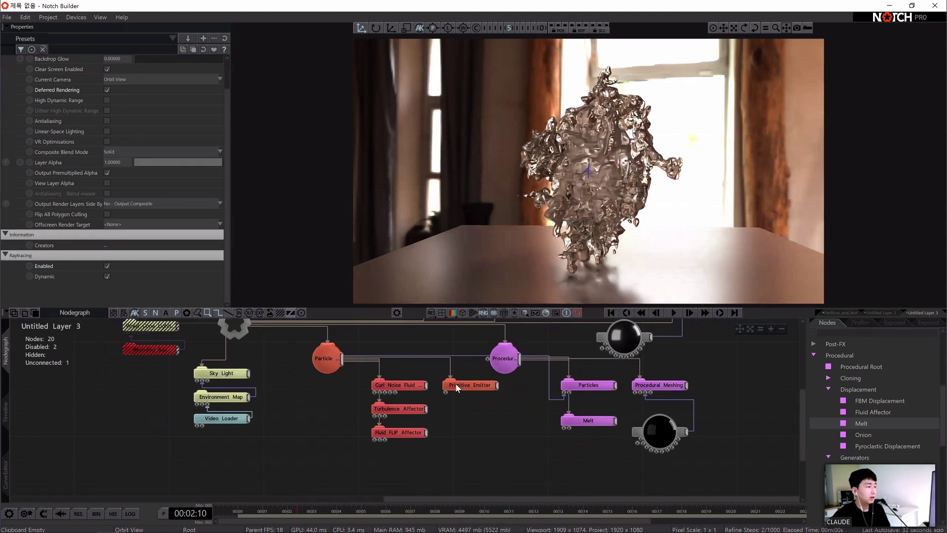
click(405, 434)
click(408, 386)
click(406, 411)
click(404, 432)
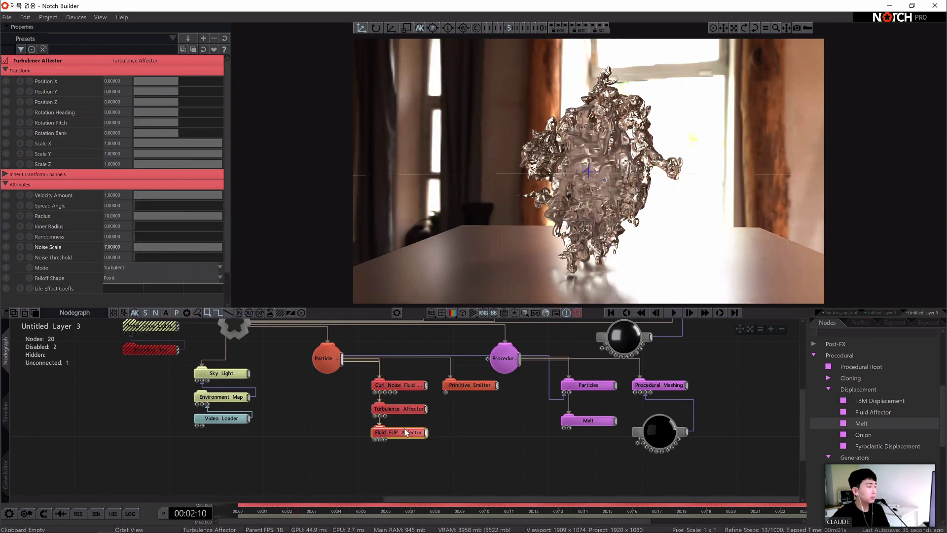
click(407, 410)
click(408, 387)
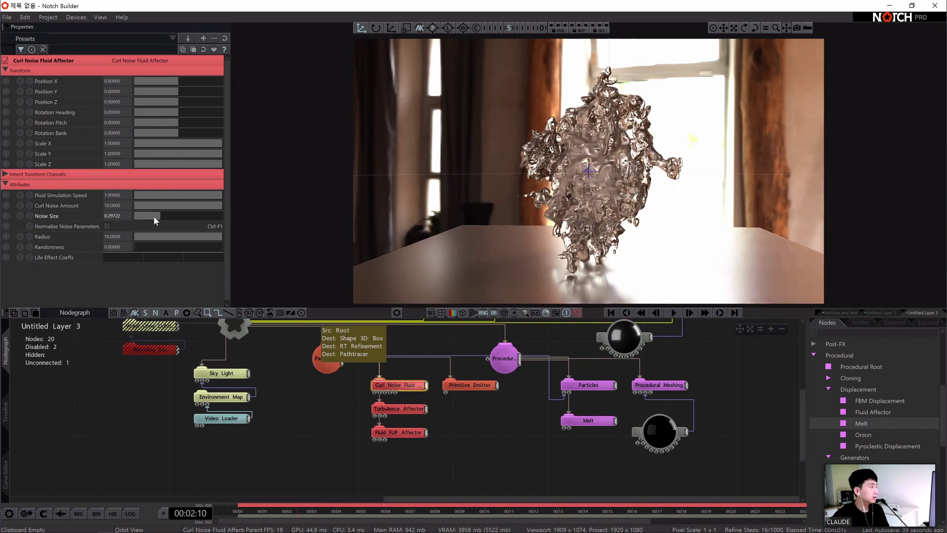
key(space)
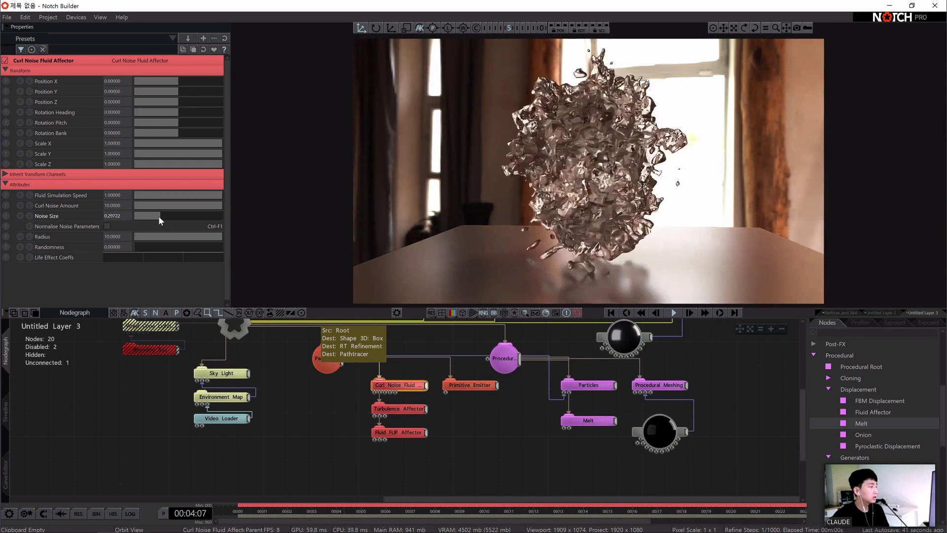
key(space)
drag(116, 216, 235, 264)
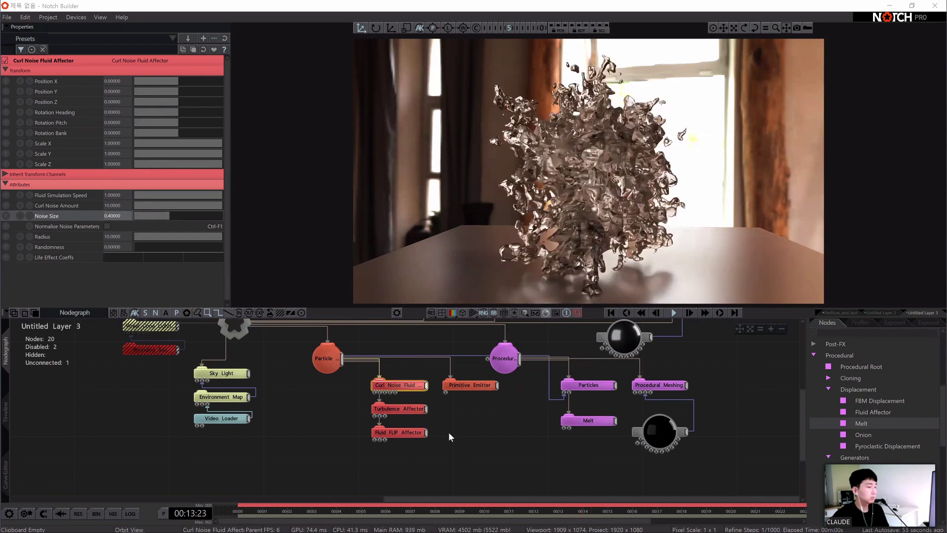
- Pause playback and browse the node library's Particles category for available affectors
scroll(843, 444, down, 2)
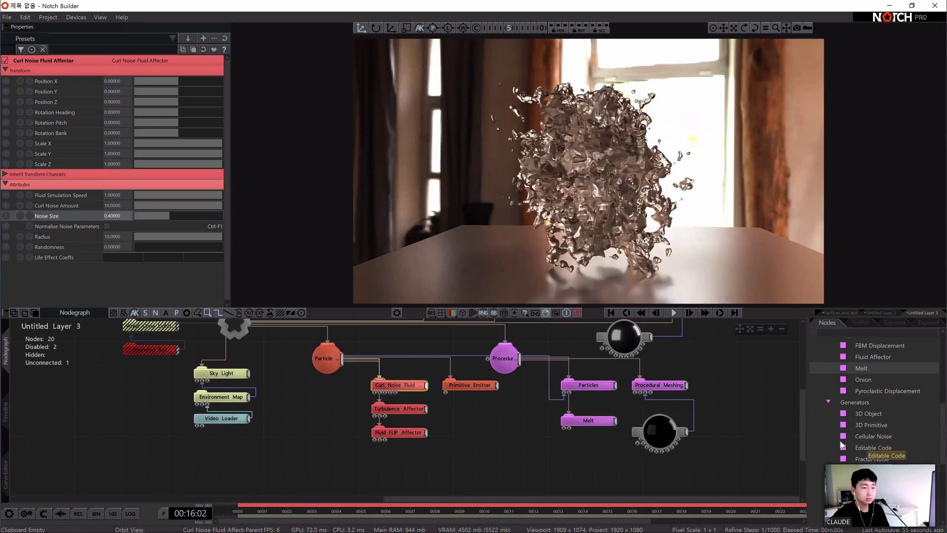
scroll(843, 444, down, 1)
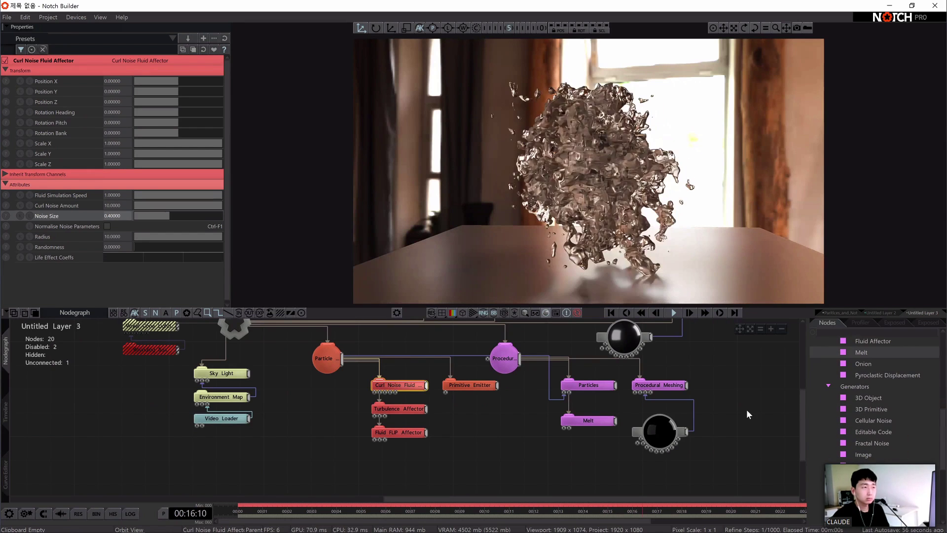
click(792, 382)
key(space)
scroll(831, 400, up, 4)
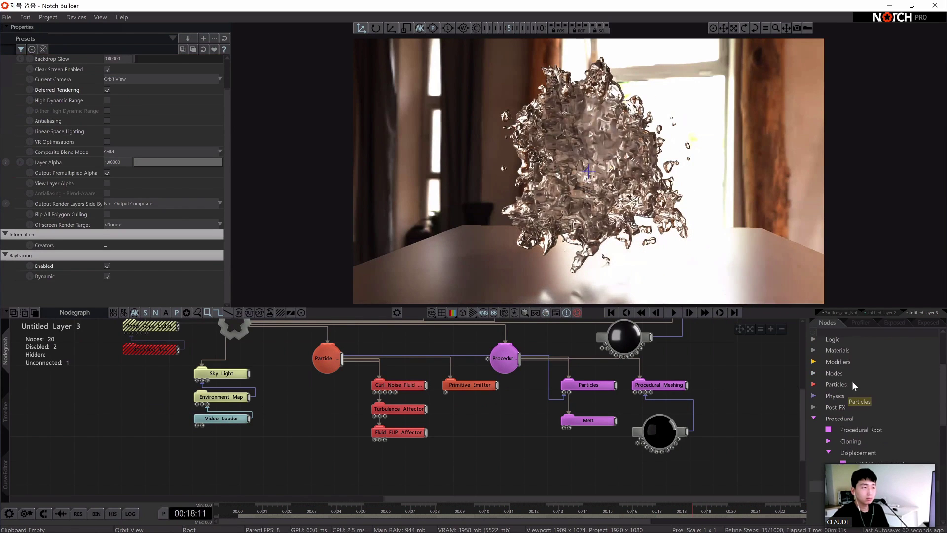
click(836, 384)
scroll(854, 384, down, 5)
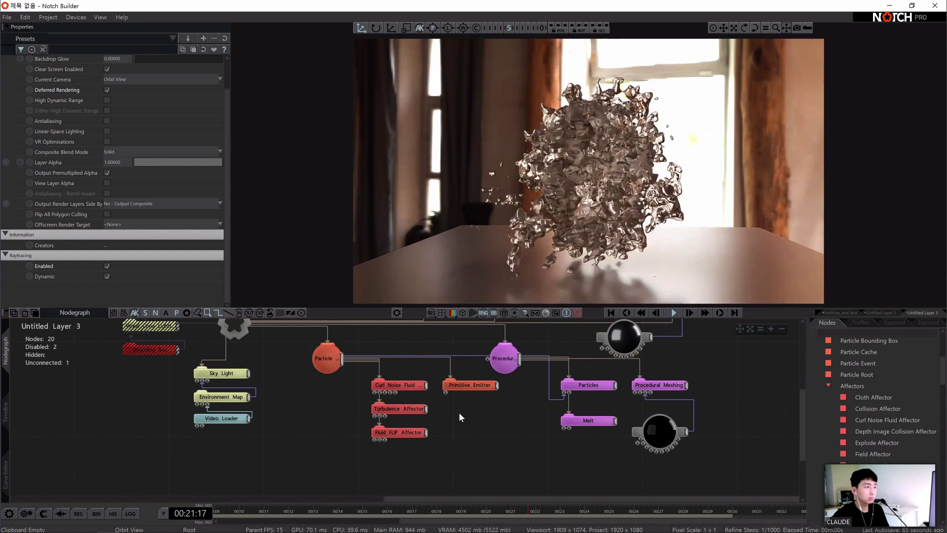
- Set the Primitive Emitter's Size to 0.5 and preview the resulting simulation
click(463, 387)
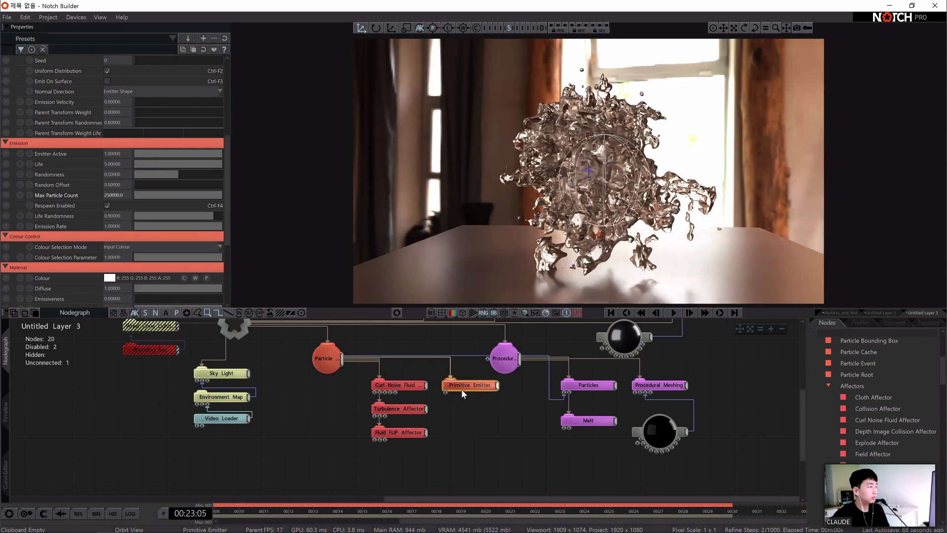
scroll(185, 271, up, 5)
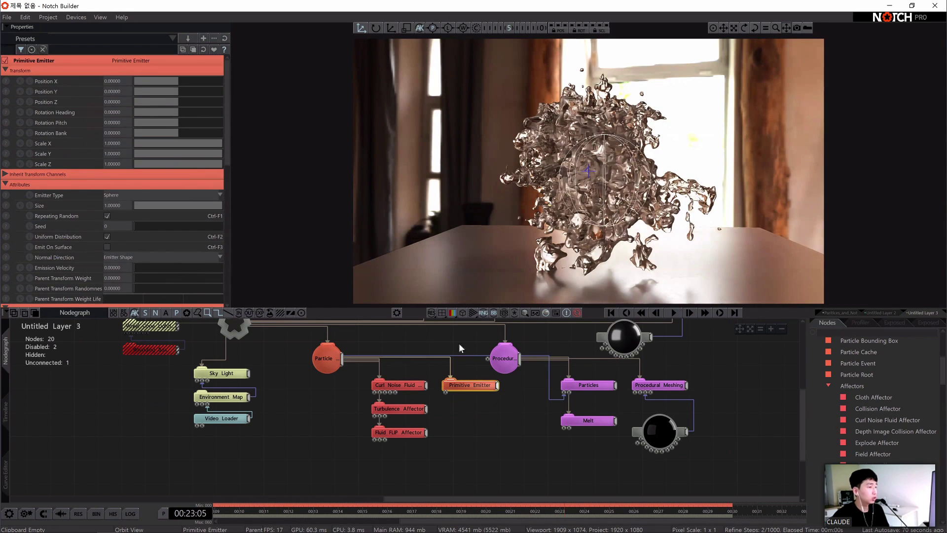
scroll(183, 224, down, 2)
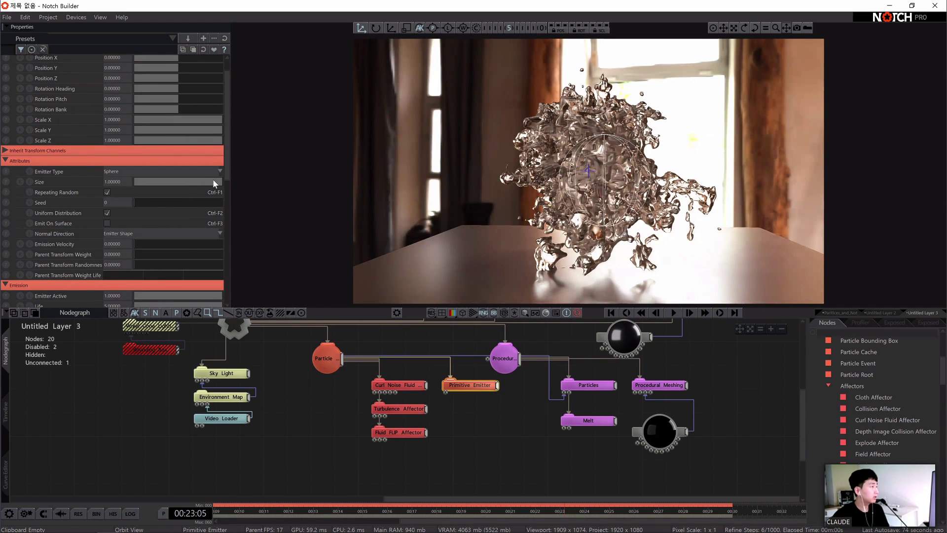
click(180, 181)
click(118, 181)
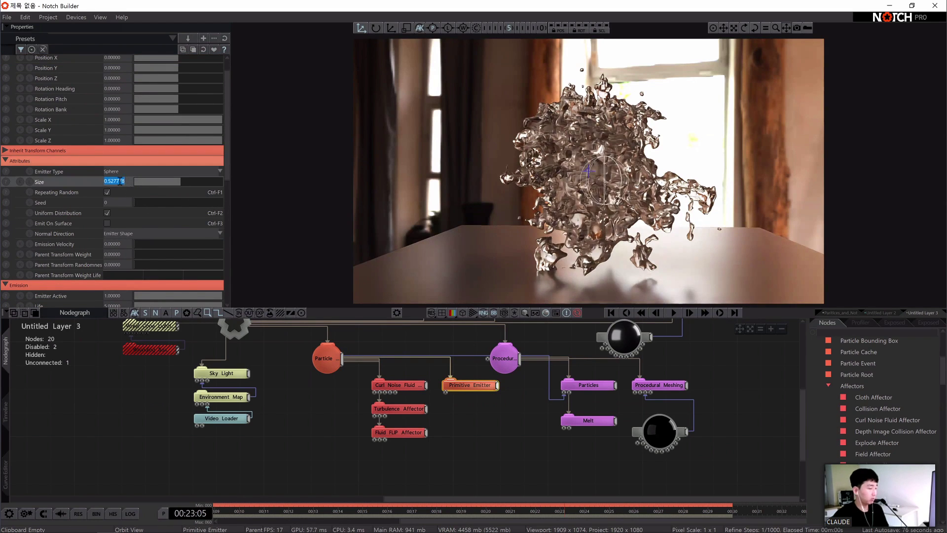
text(0.5)
key(Return)
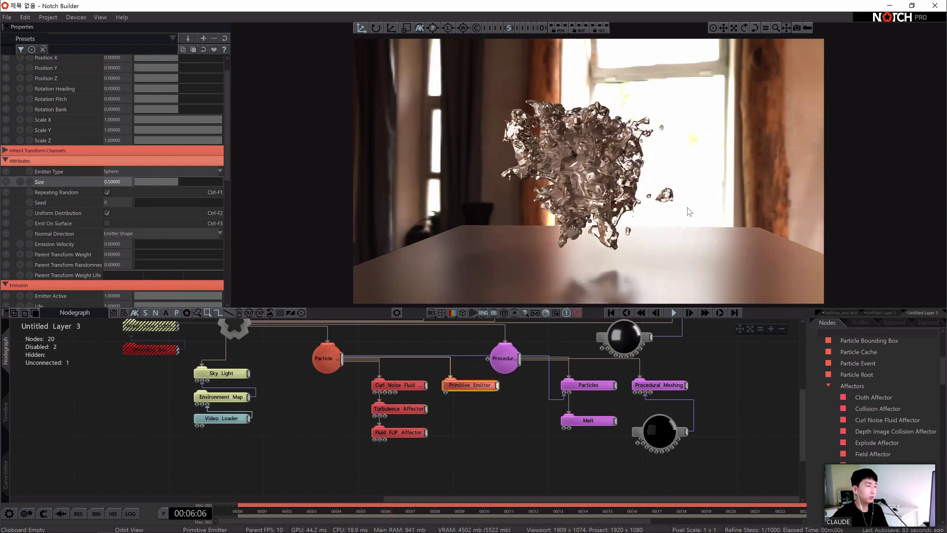
click(732, 368)
key(space)
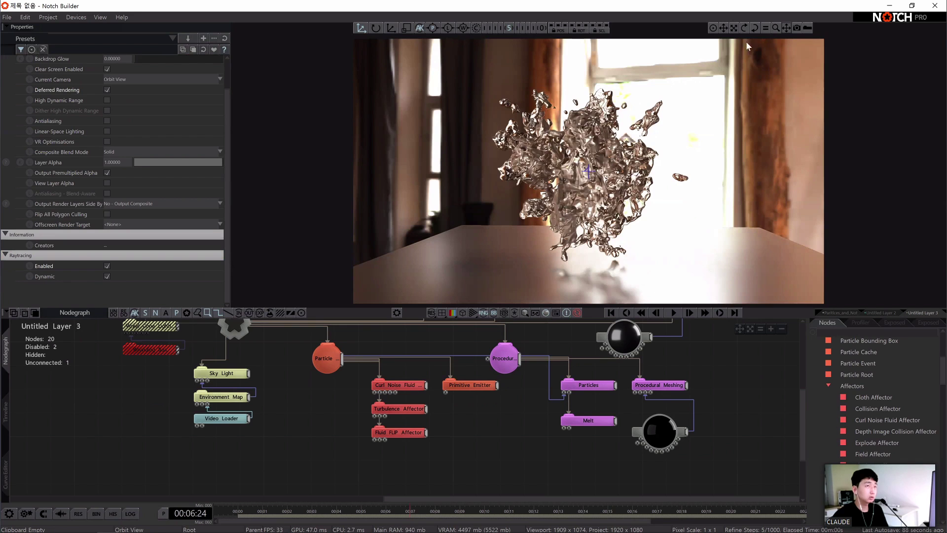
- Inspect the glass fluid mesh up close and from a different camera angle
mouse_move(734, 28)
mouse_down()
mouse_move(755, 28)
mouse_move(735, 28)
mouse_move(755, 31)
mouse_move(745, 31)
mouse_up()
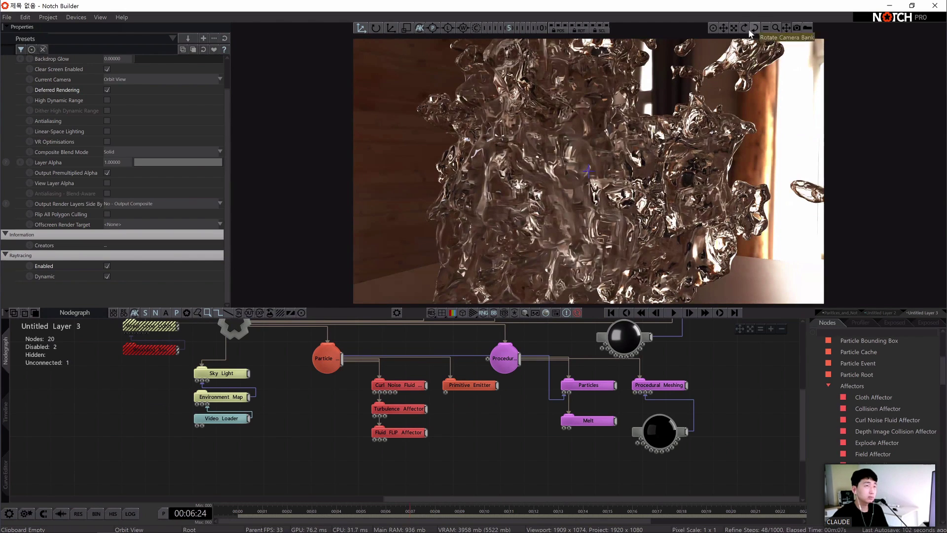
drag(776, 27, 776, 30)
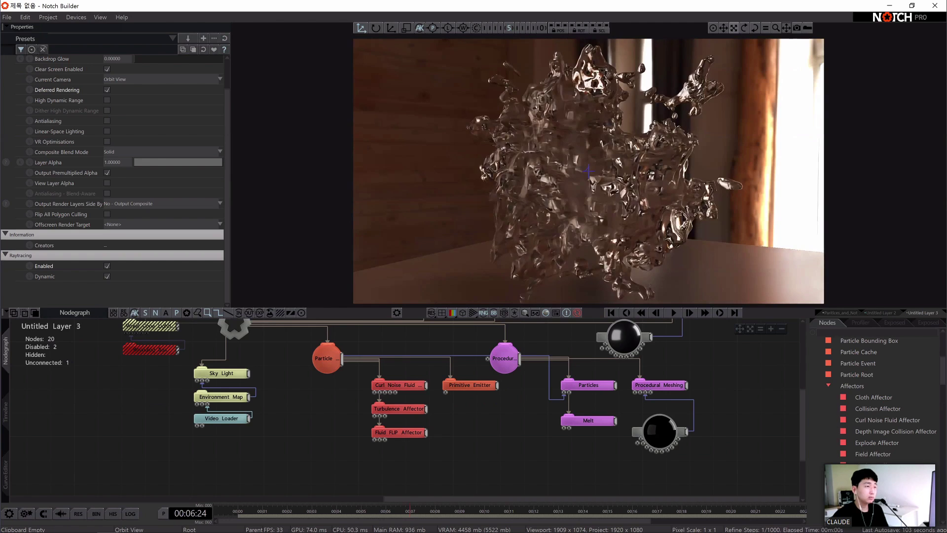
scroll(565, 151, up, 3)
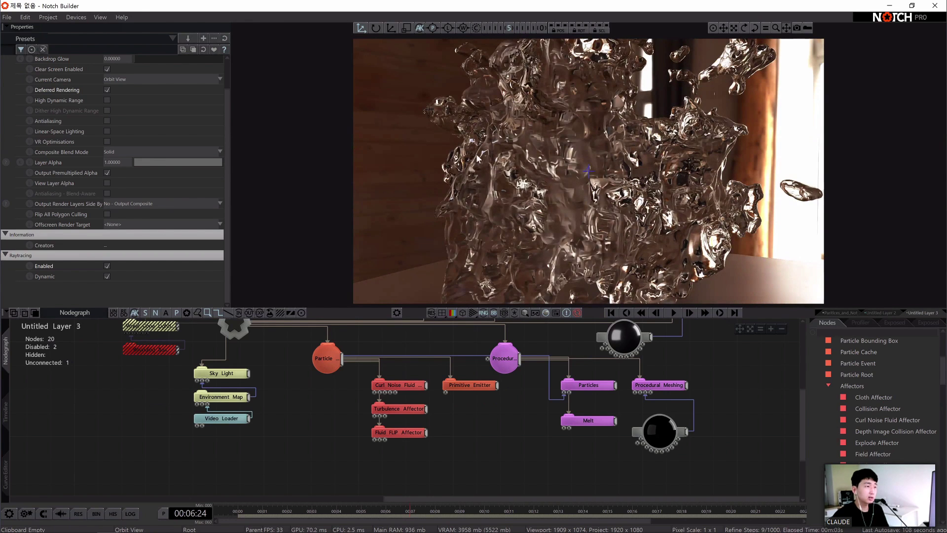
middle_drag(397, 368, 453, 433)
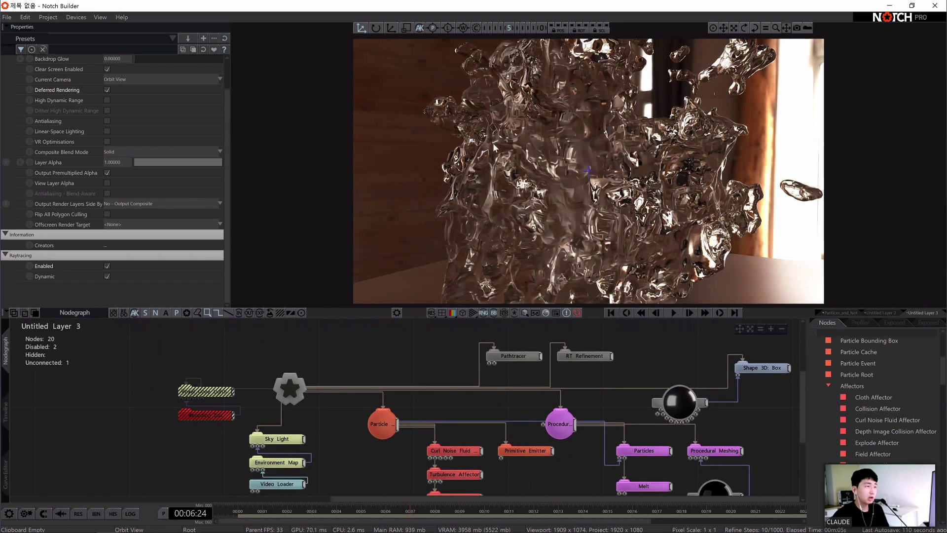
drag(742, 28, 559, 188)
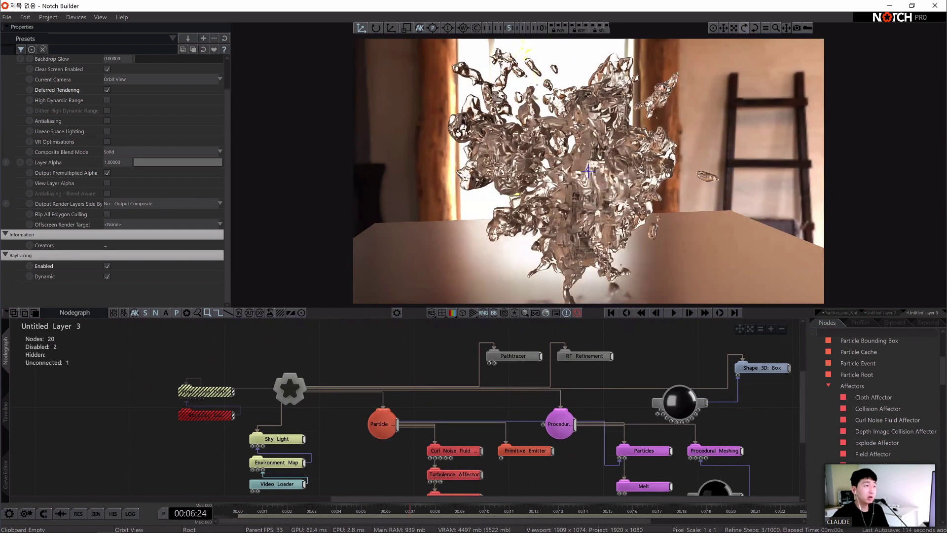
- Review the Pathtracer attributes and the list of particle affectors, playing the simulation forward briefly
click(507, 357)
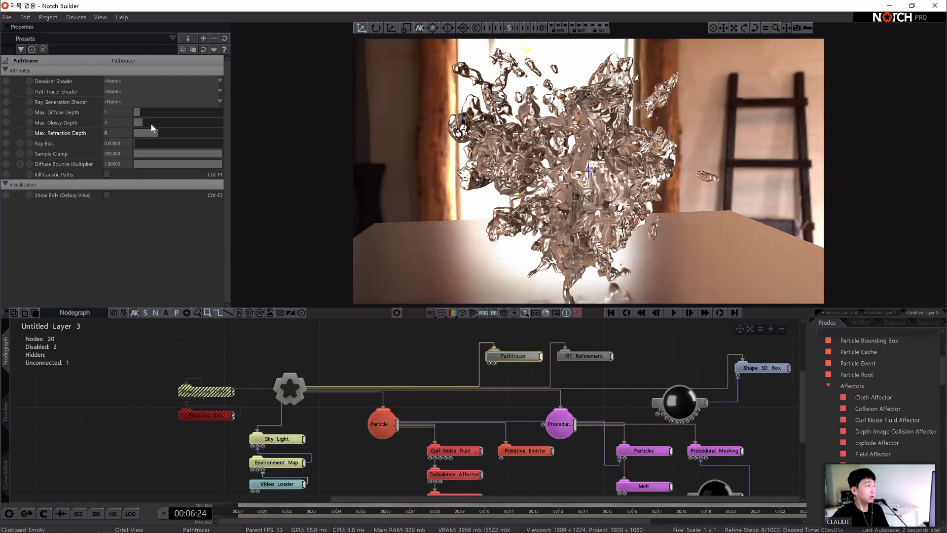
middle_drag(674, 374, 599, 359)
scroll(891, 438, down, 1)
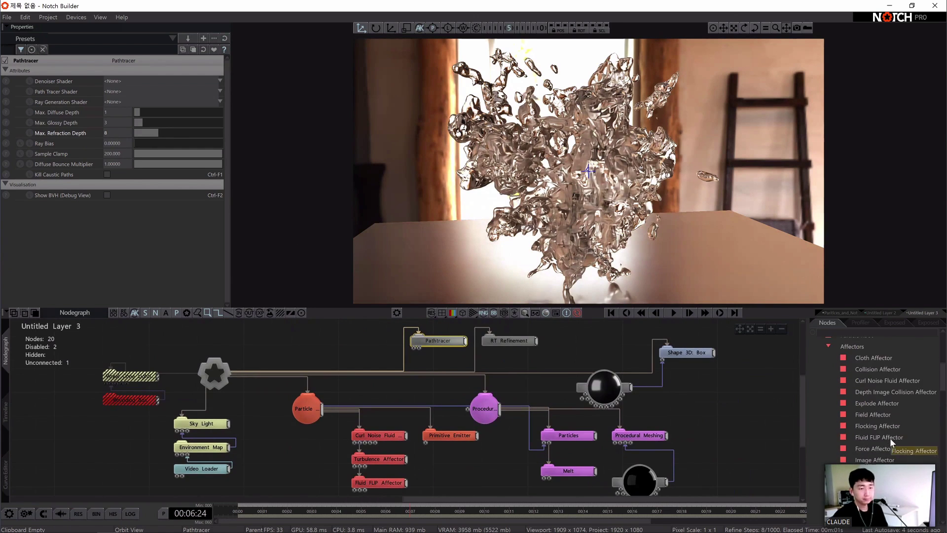
scroll(877, 434, down, 4)
middle_drag(489, 444, 483, 405)
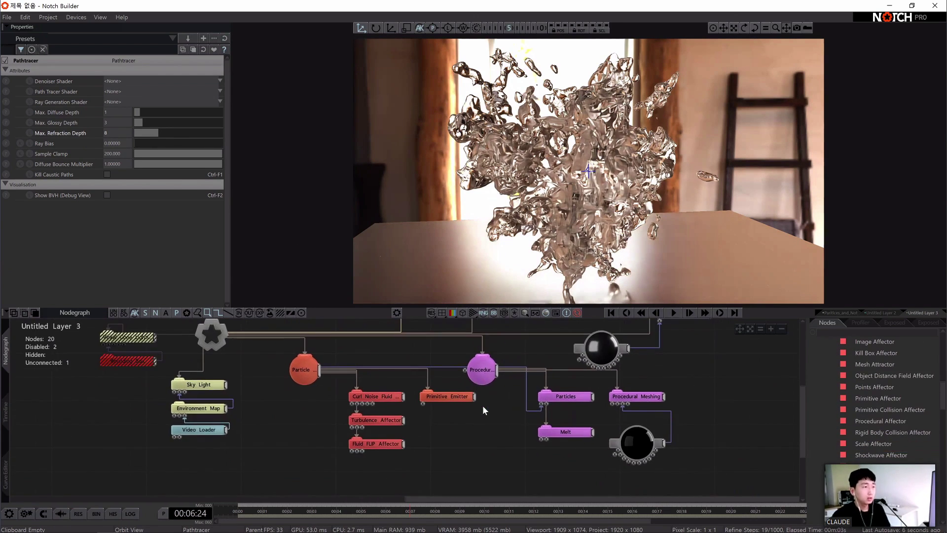
key(space)
middle_drag(563, 351, 558, 323)
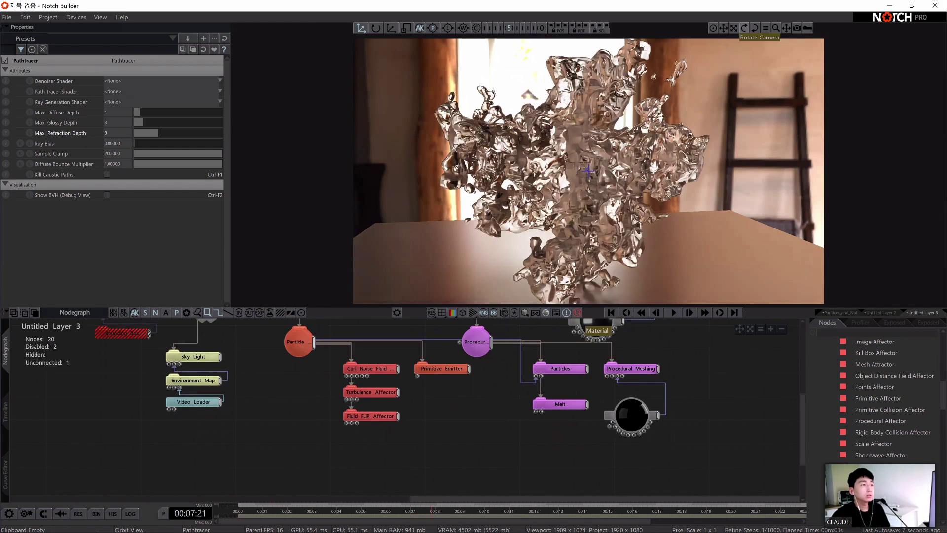
- Disable the Fluid FLIP Affector and add an SPH Affector below it in the particle affector chain
drag(744, 28, 383, 416)
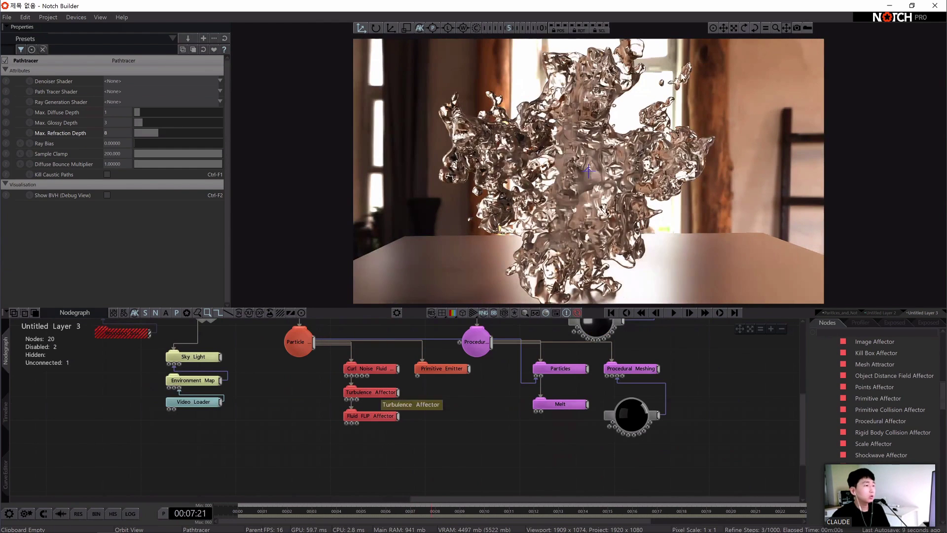
click(371, 416)
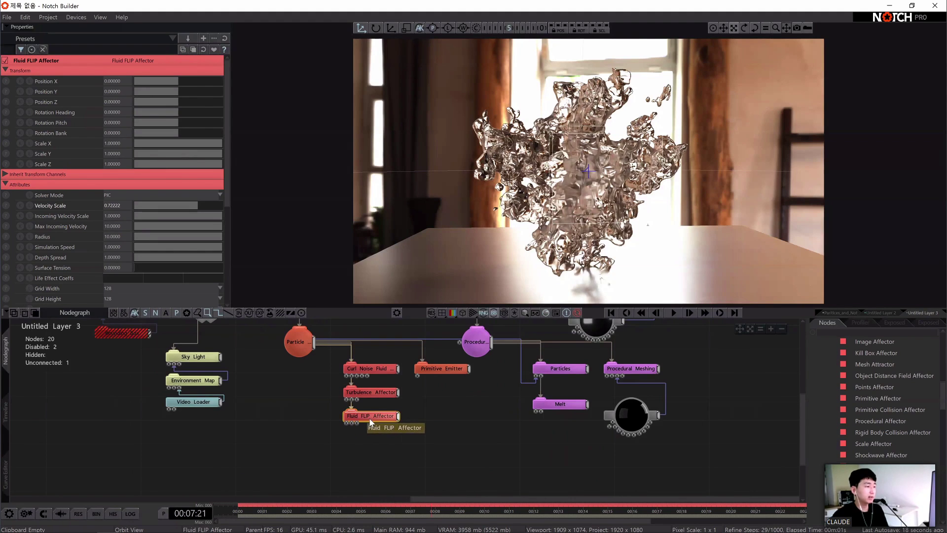
key(d)
scroll(901, 437, down, 1)
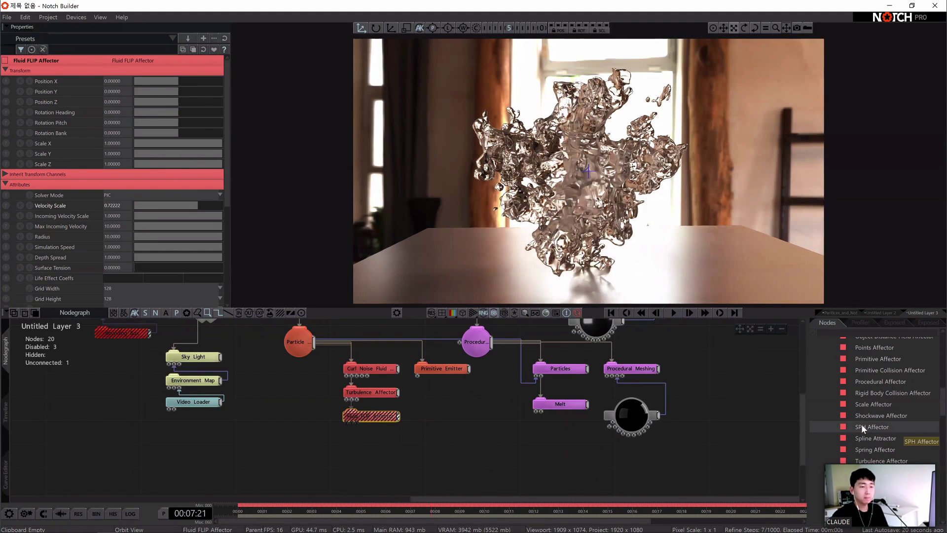
drag(862, 426, 372, 445)
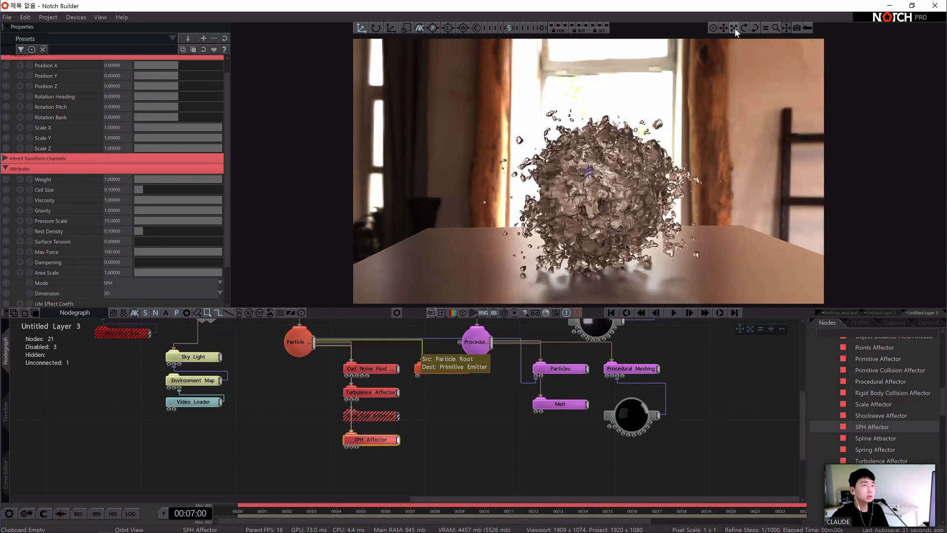
drag(735, 28, 744, 29)
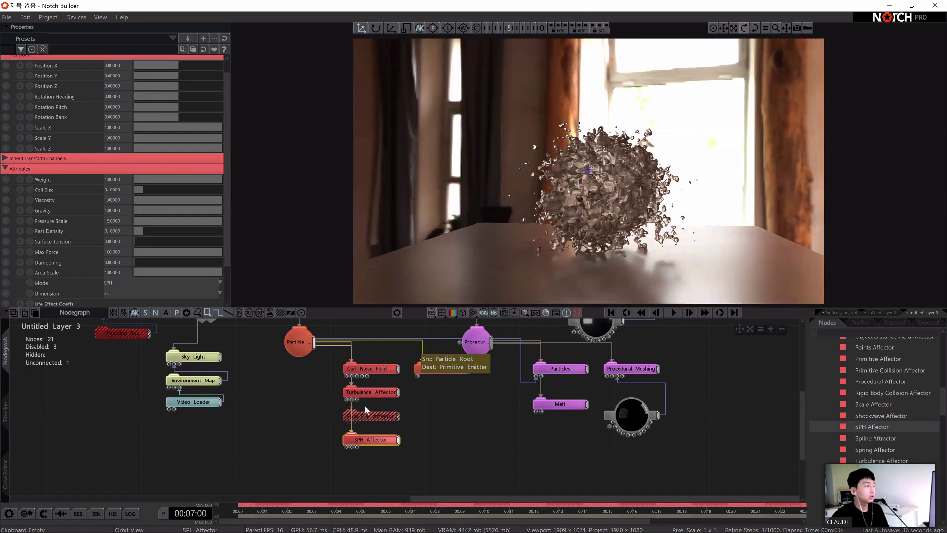
- Set the Primitive Emitter's Position Y to 1 and replay the simulation from the start
middle_drag(447, 371, 462, 394)
click(462, 394)
scroll(127, 133, up, 1)
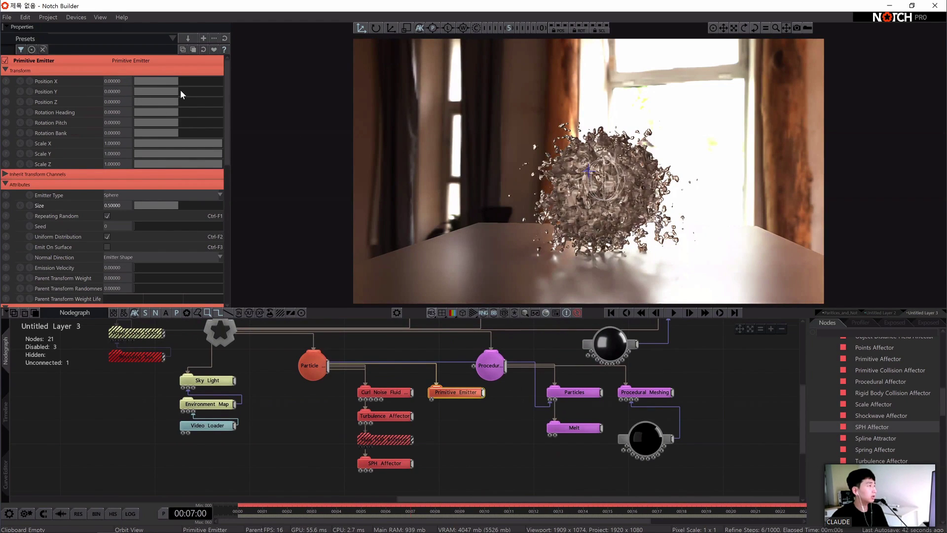
click(110, 92)
text(1)
key(Return)
key(space)
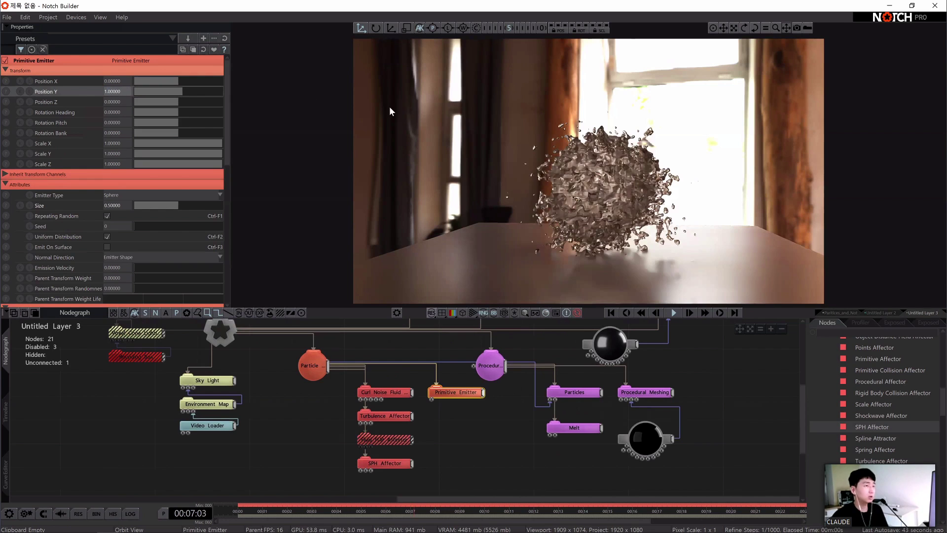
key(Home)
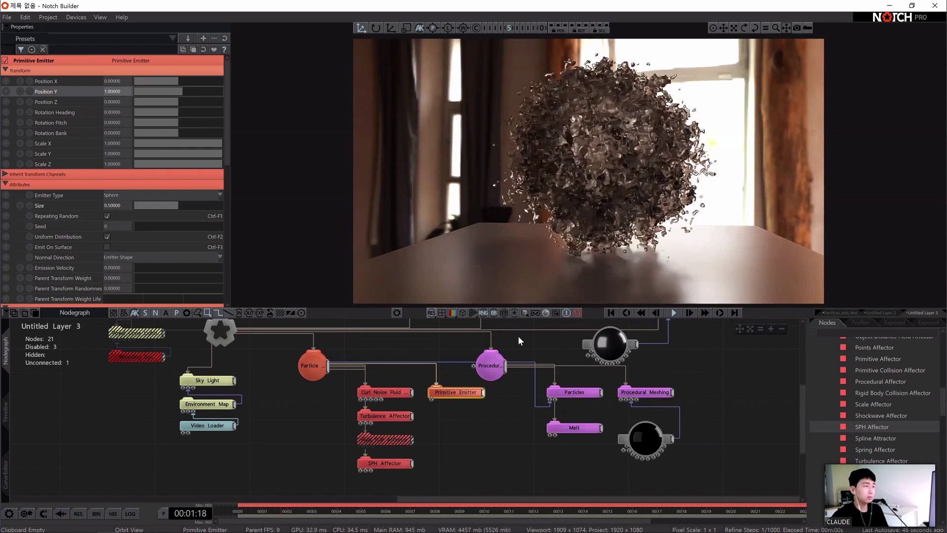
key(Home)
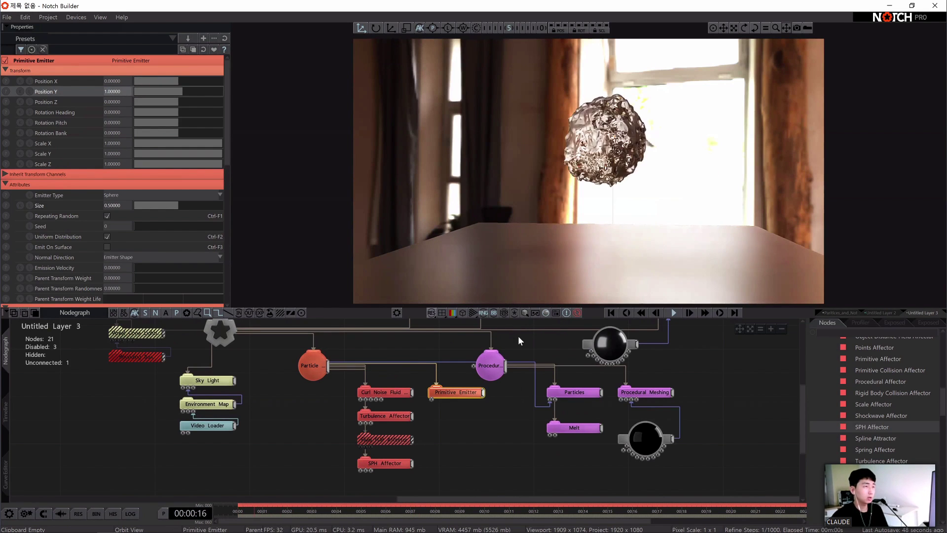
key(space)
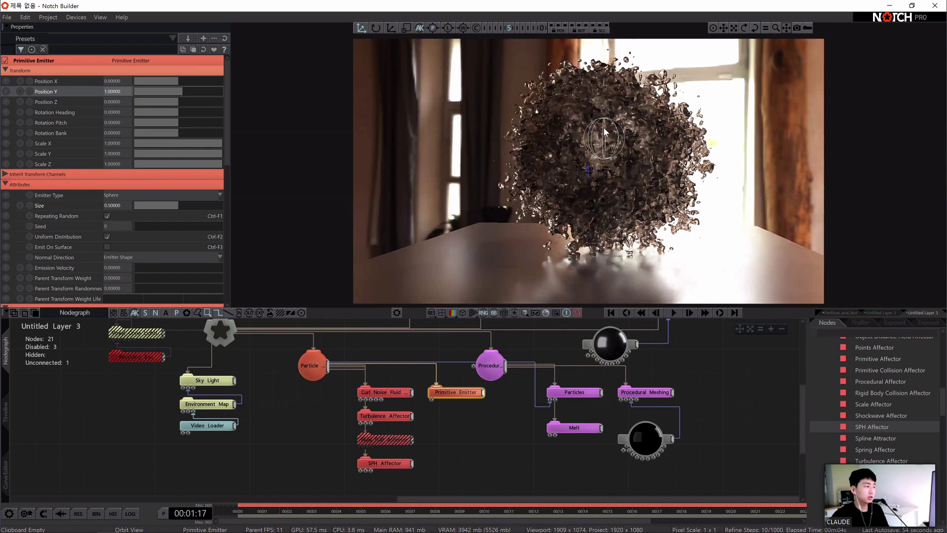
- Reduce the SPH Affector's Cell Size to about 0.014 and replay the simulation from the start
click(385, 463)
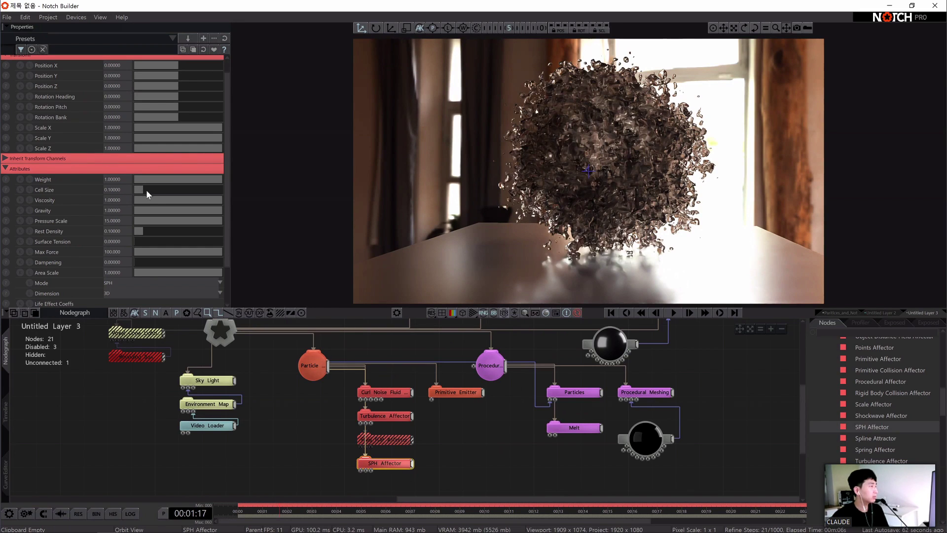
drag(138, 194, 137, 193)
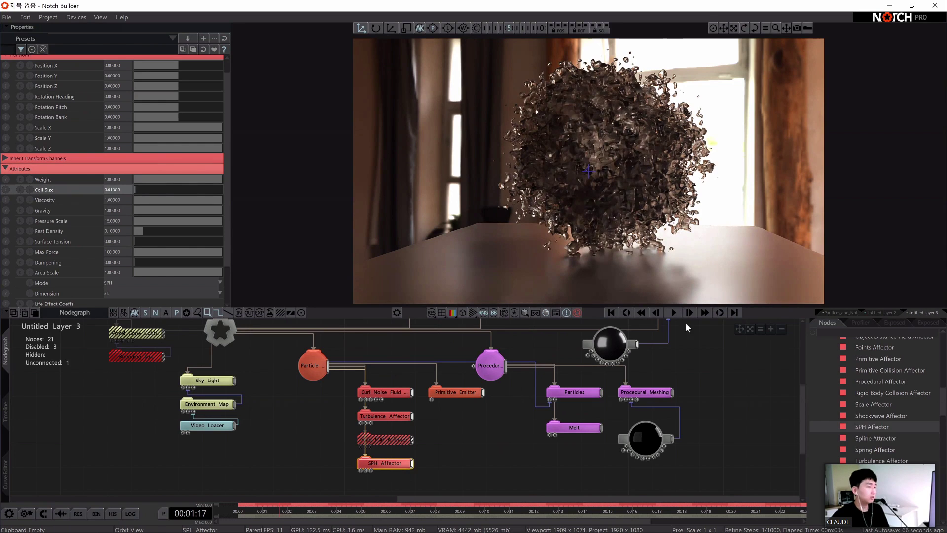
click(611, 313)
click(729, 360)
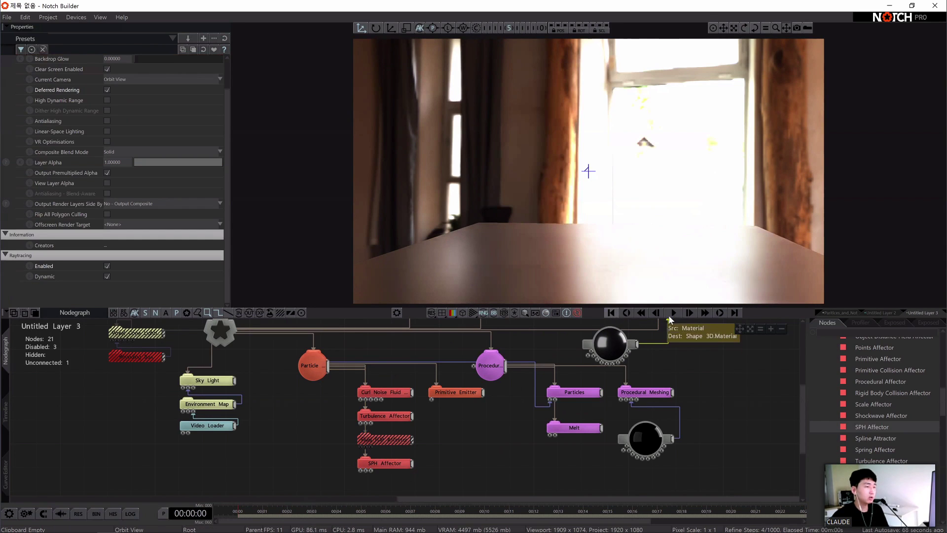
click(675, 313)
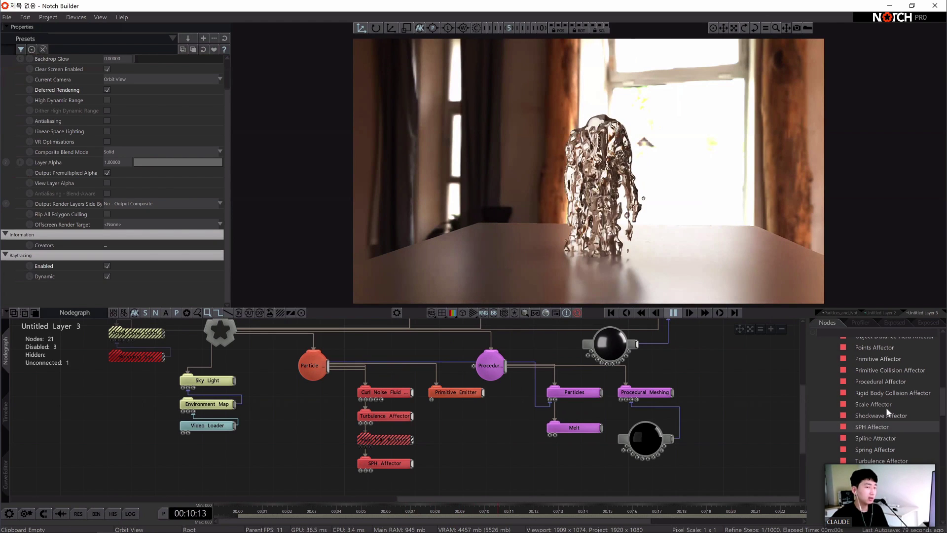
- Add a Primitive Collision Affector connected beneath the SPH Affector and preview how the fluid collides with its box
scroll(879, 402, up, 1)
key(space)
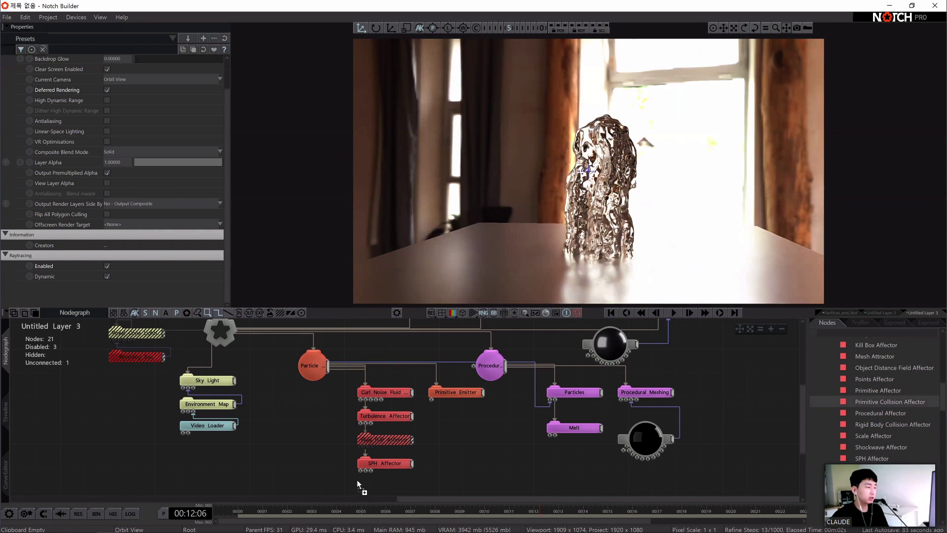
drag(357, 479, 359, 486)
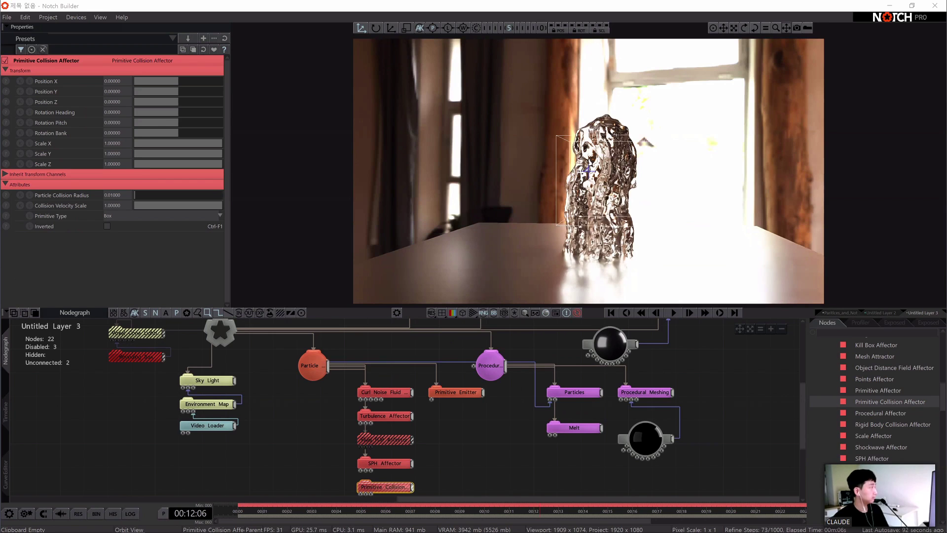
middle_drag(345, 489, 307, 455)
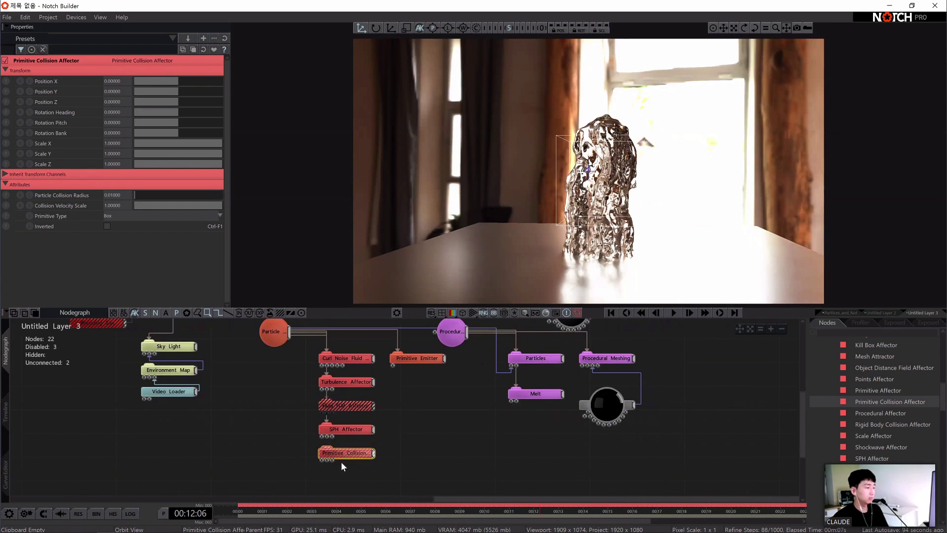
click(342, 459)
click(386, 444)
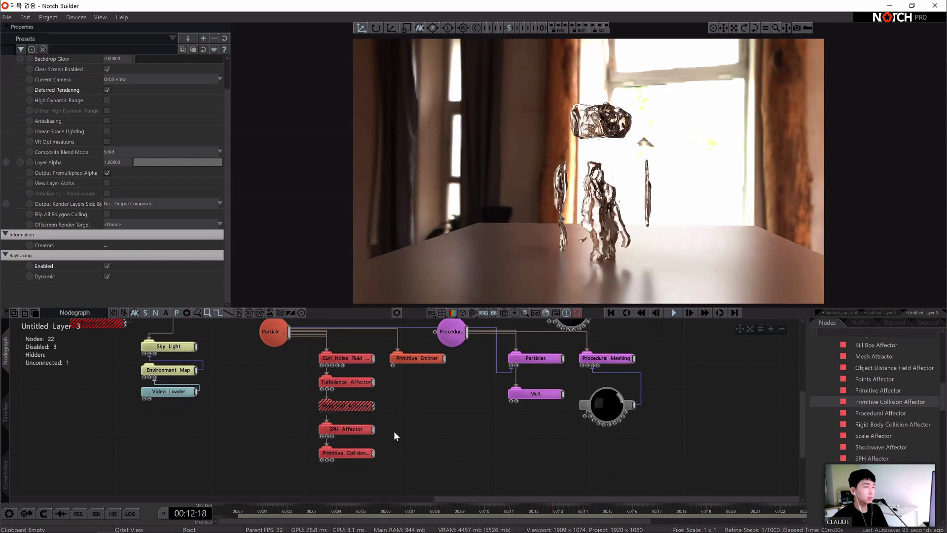
middle_drag(418, 398, 436, 399)
click(376, 453)
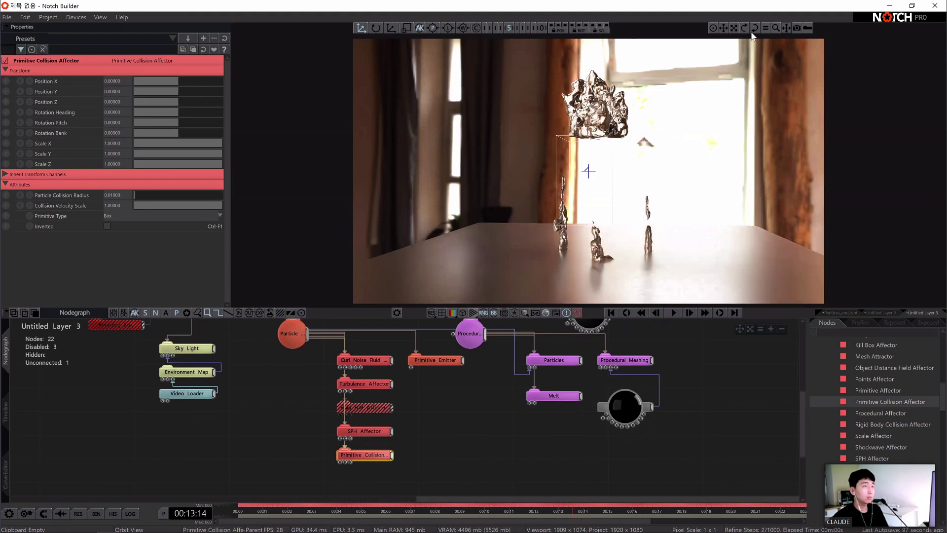
click(494, 323)
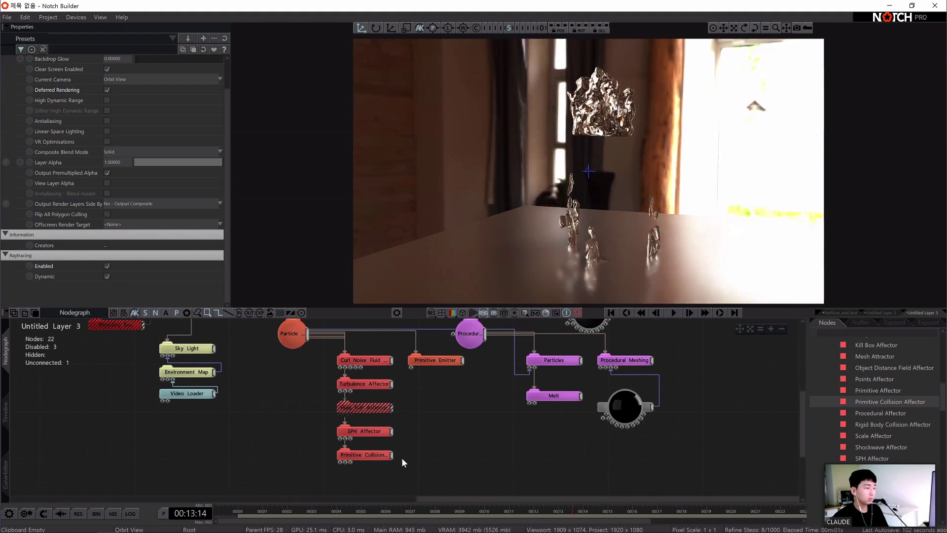
- Set the Primitive Collision Affector's Scale X and Scale Y to 2 and replay the simulation
click(366, 455)
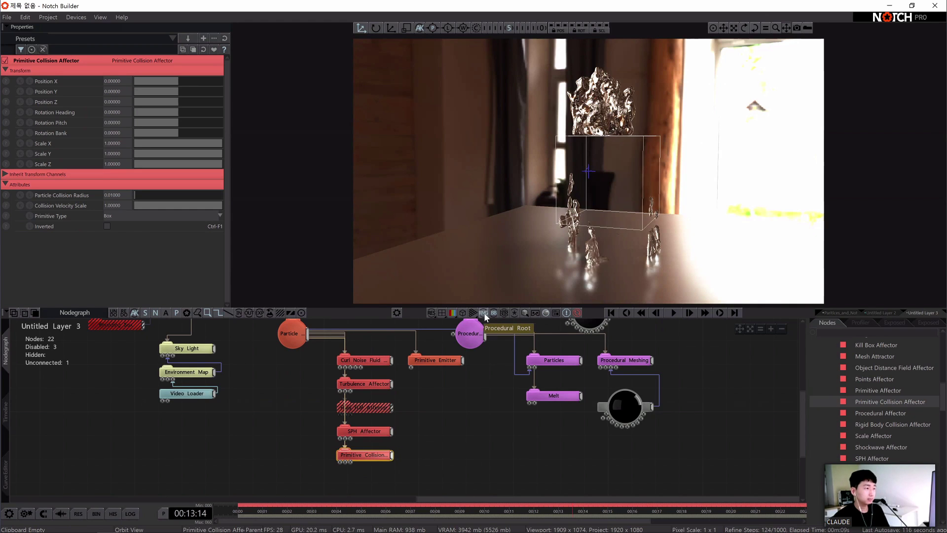
click(371, 462)
click(368, 455)
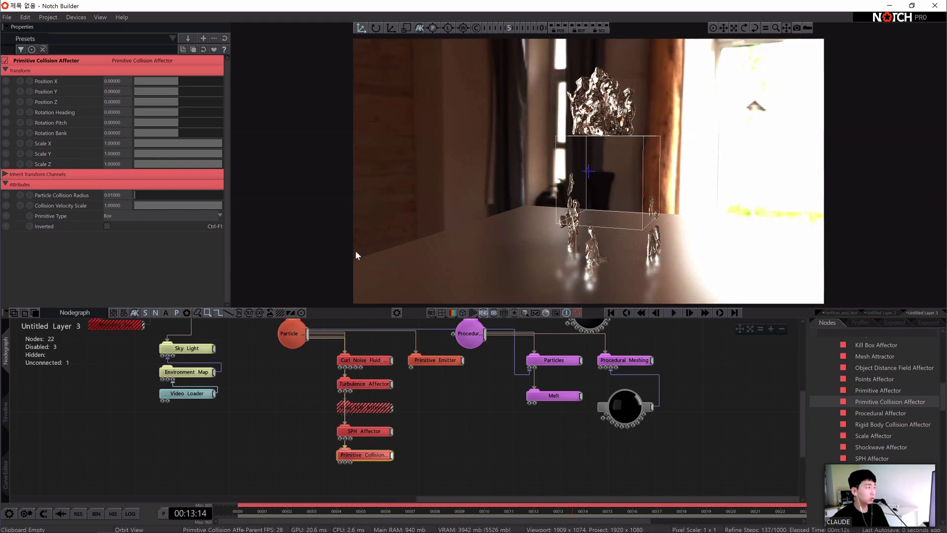
double_click(117, 143)
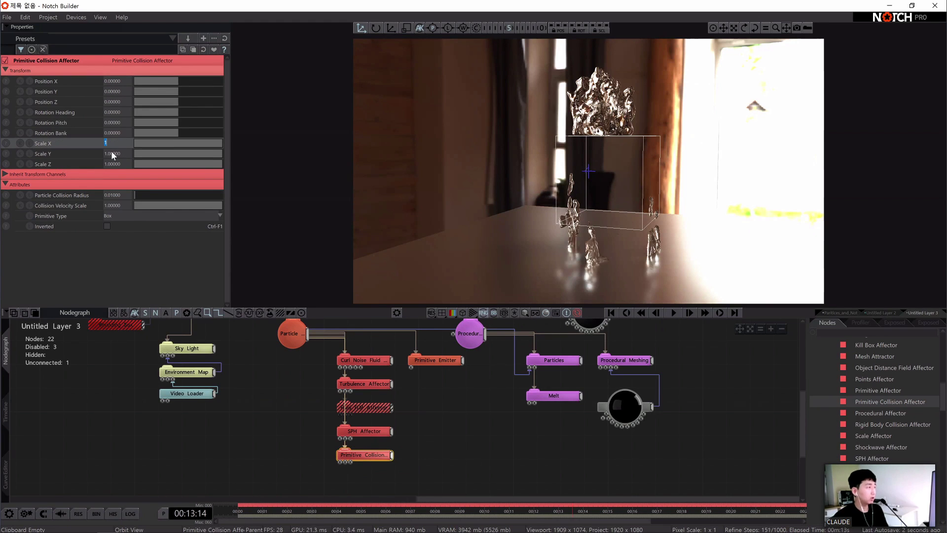
text(2)
key(Return)
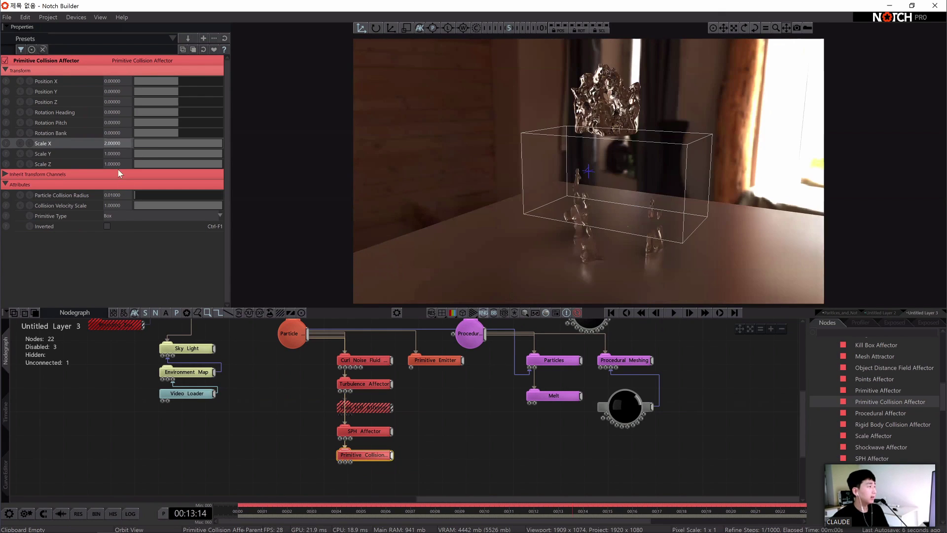
double_click(124, 153)
text(2)
key(Return)
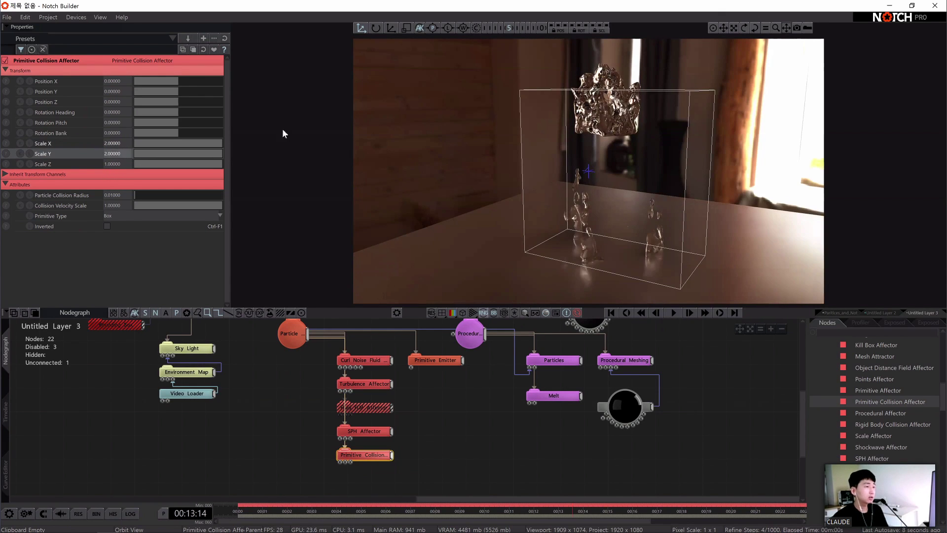
key(space)
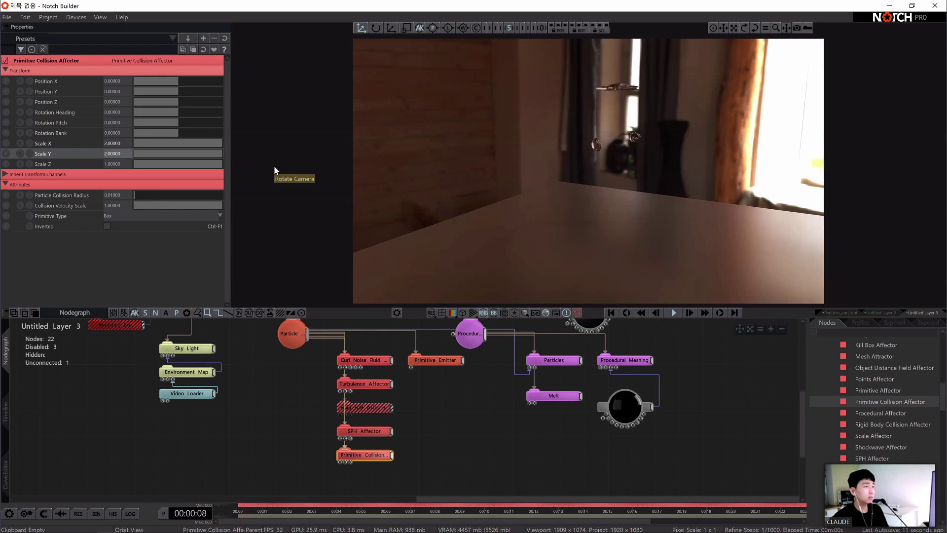
- Turn on Inverted for the Primitive Collision Affector and replay the simulation, viewing it from another camera angle
click(424, 361)
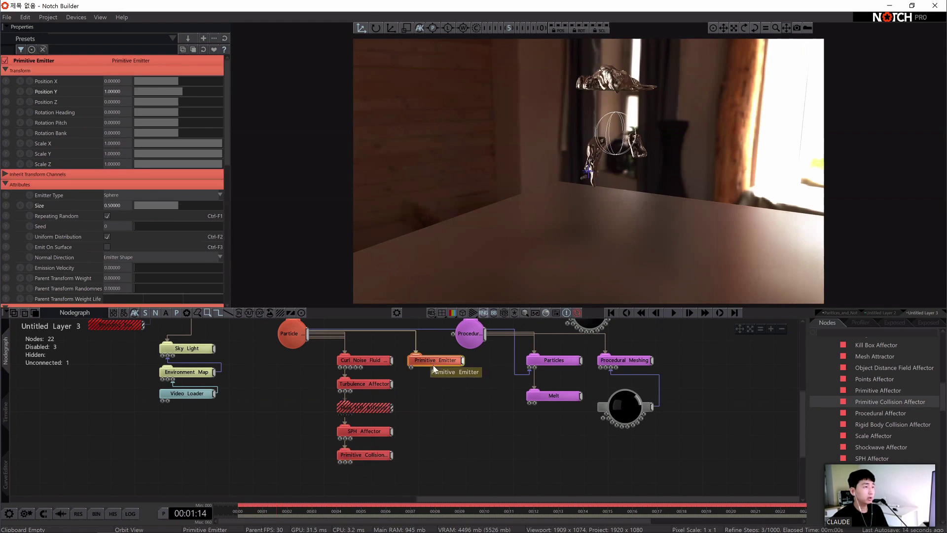
click(376, 455)
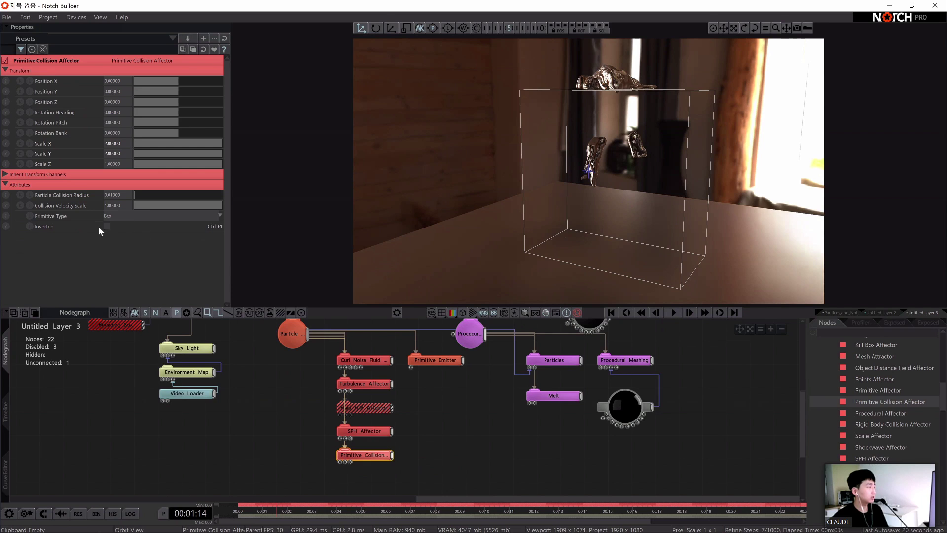
click(587, 403)
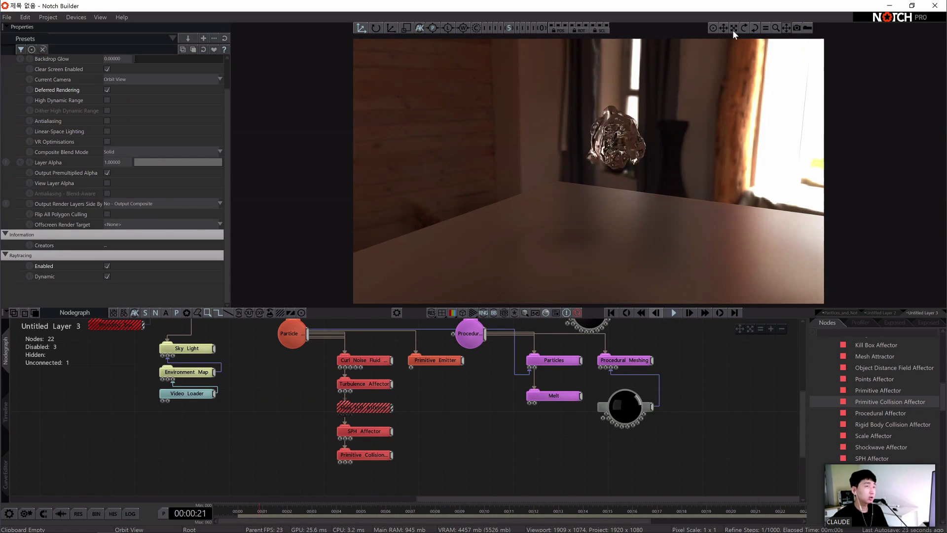
mouse_move(745, 27)
mouse_down()
mouse_move(721, 59)
mouse_move(684, 30)
mouse_move(743, 27)
mouse_up()
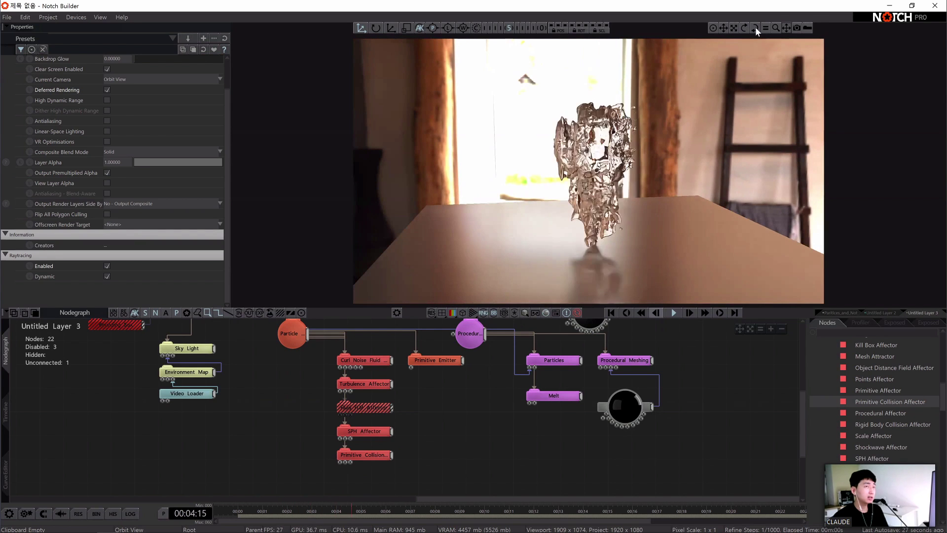
- Select the Shape 3D Box node that forms the tabletop and shift it slightly lower in the nodegraph
middle_drag(709, 386, 539, 488)
click(508, 384)
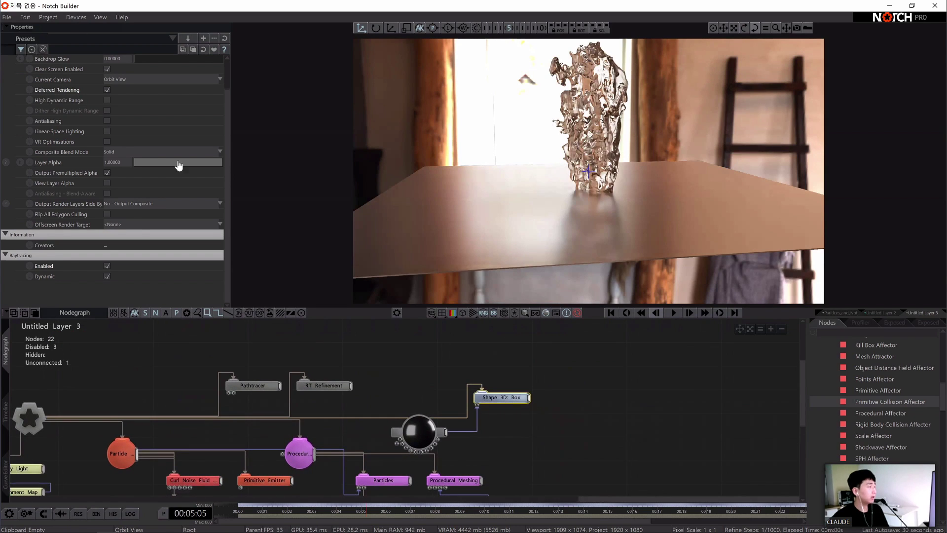
drag(506, 402, 518, 402)
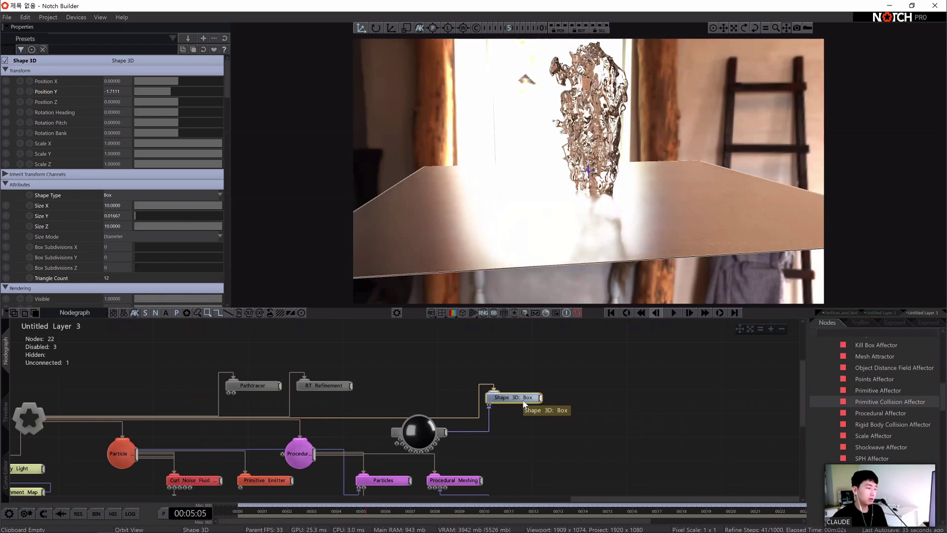
mouse_move(509, 399)
mouse_down()
mouse_move(475, 388)
mouse_move(499, 412)
mouse_up()
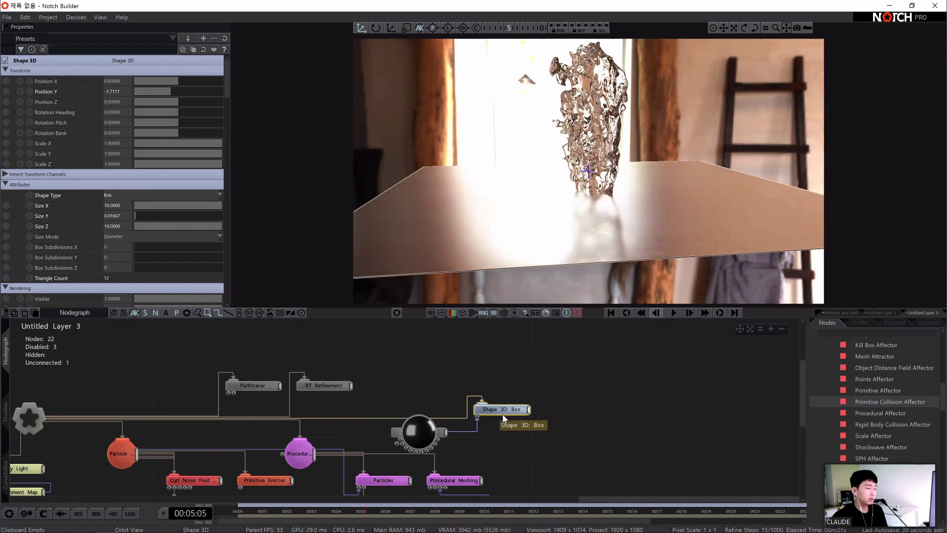
- Rename the tabletop's Shape 3D box node as Floor Object
double_click(504, 415)
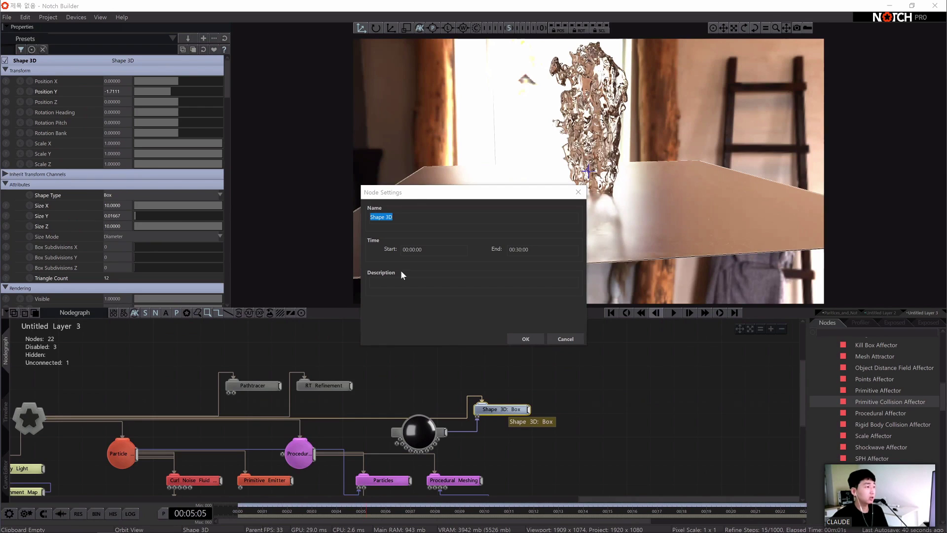
drag(401, 218, 361, 218)
click(490, 410)
drag(400, 196, 427, 247)
drag(497, 227, 566, 256)
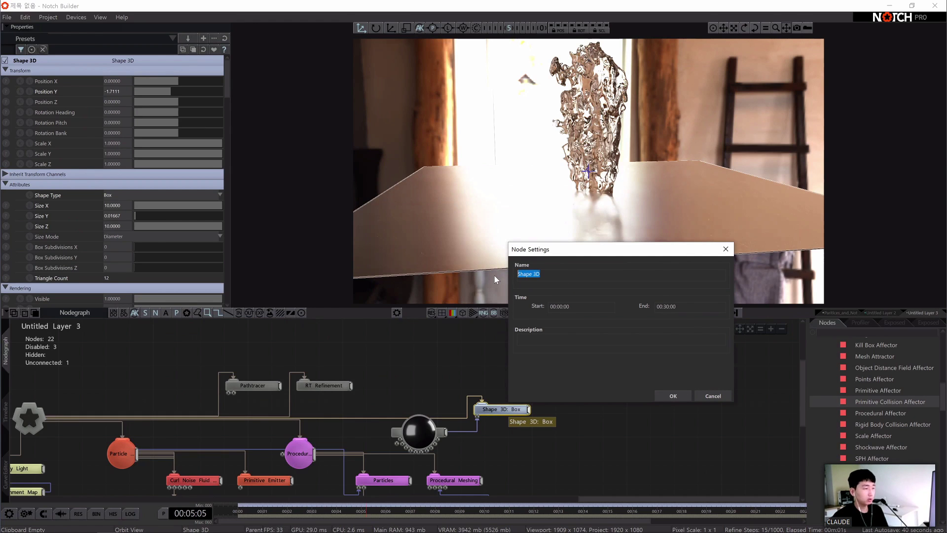
text(Floor Object)
key(Return)
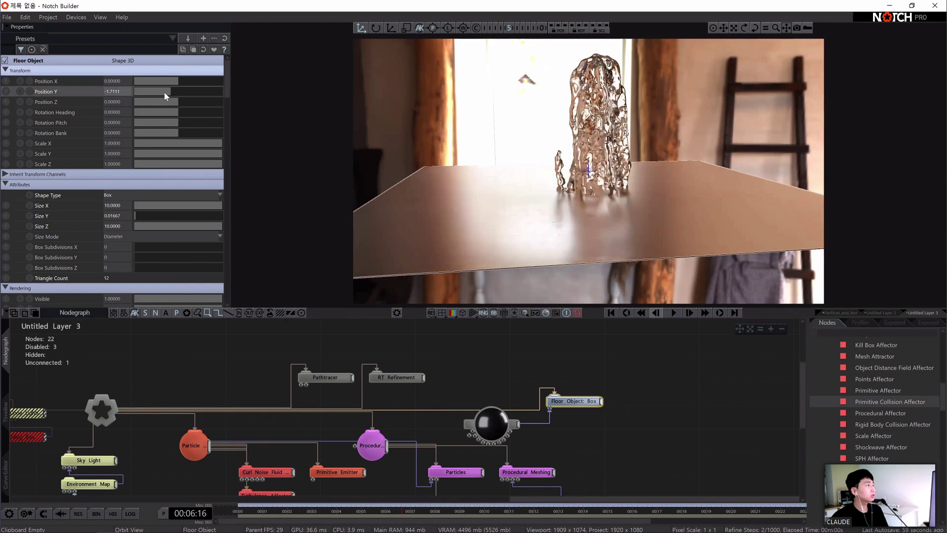
- Set the Floor Object's Position Y to -2 and check the fluid against the tabletop from different camera views
drag(165, 92, 162, 93)
click(120, 91)
text(-)
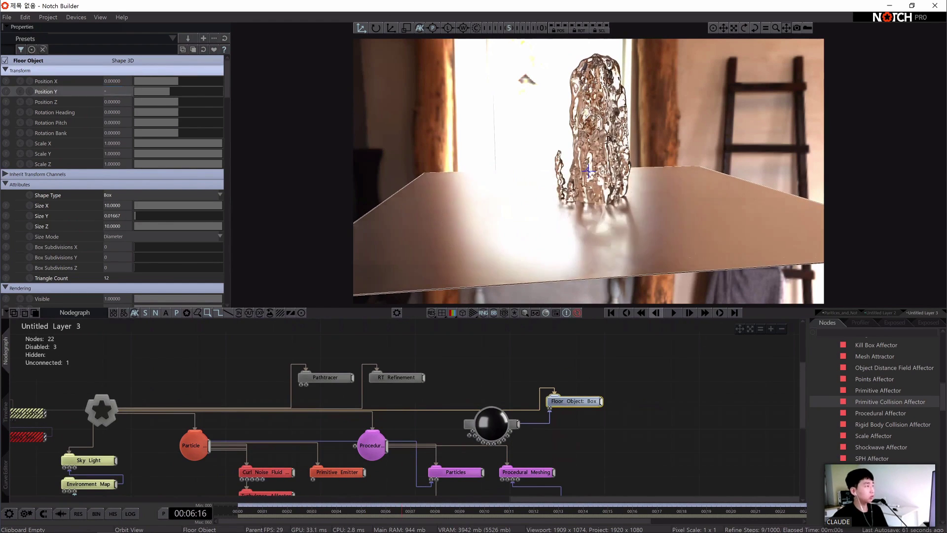
text(2)
key(Return)
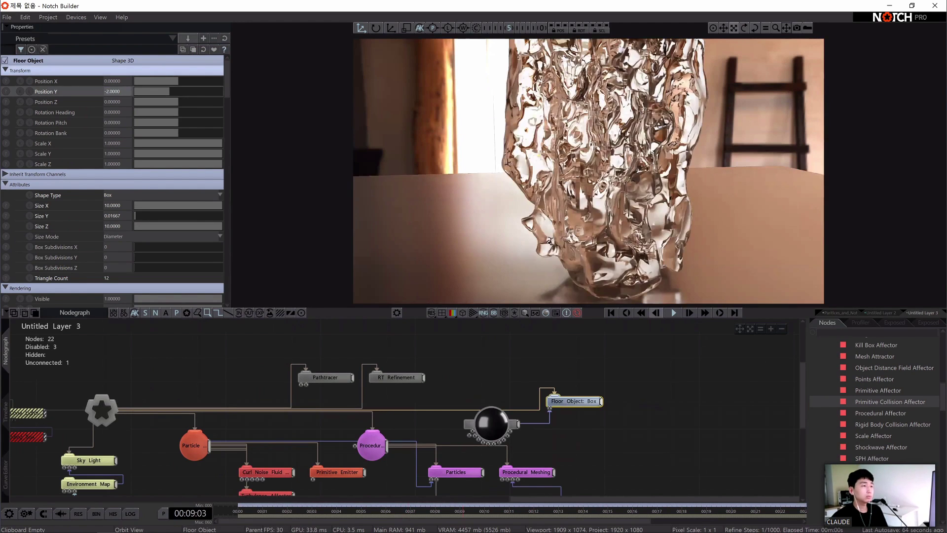
drag(736, 29, 734, 33)
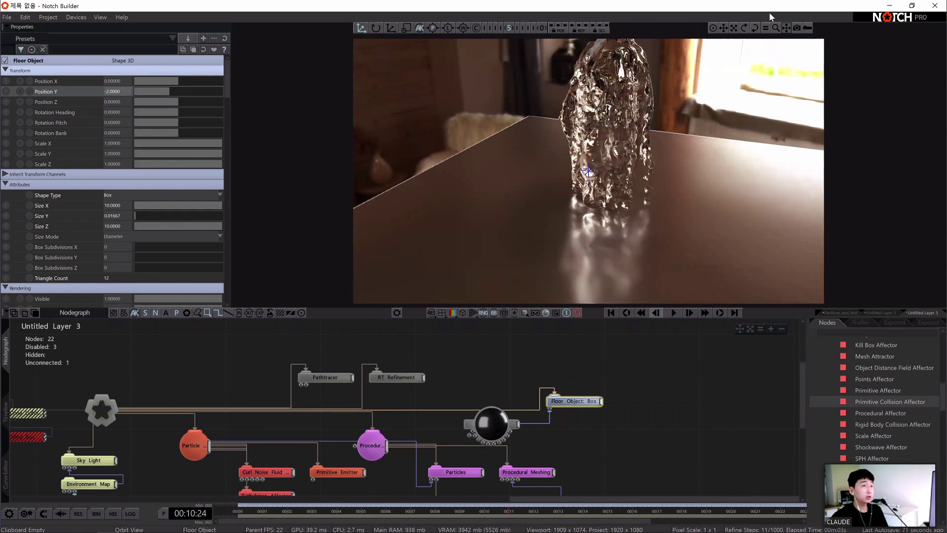
drag(745, 28, 603, 213)
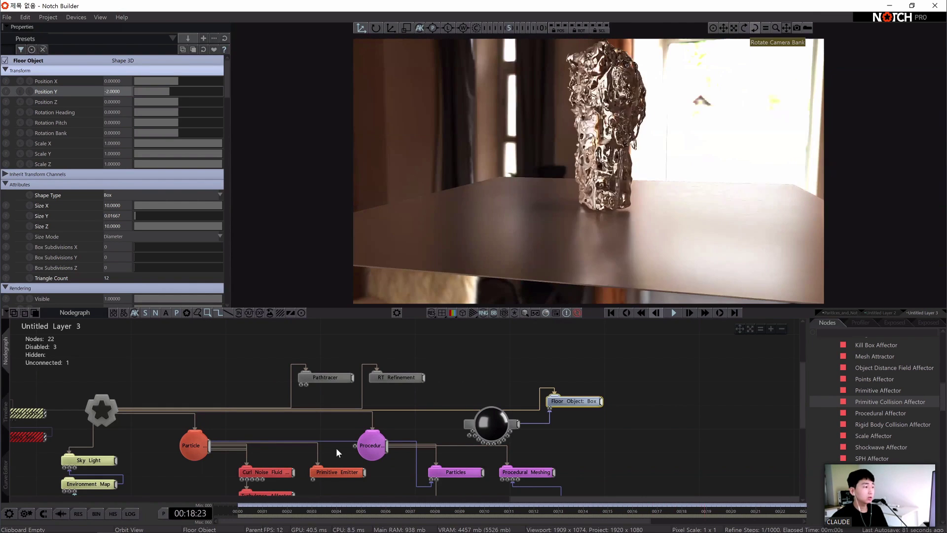
- Raise the SPH Affector's Dampening to about 0.48 while the simulation plays
middle_drag(388, 393, 415, 374)
middle_drag(370, 459, 446, 404)
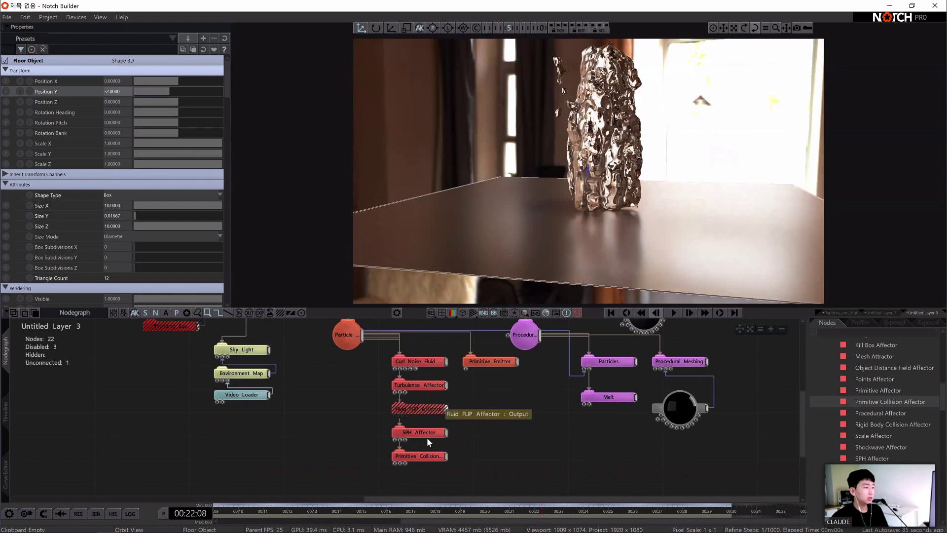
click(427, 435)
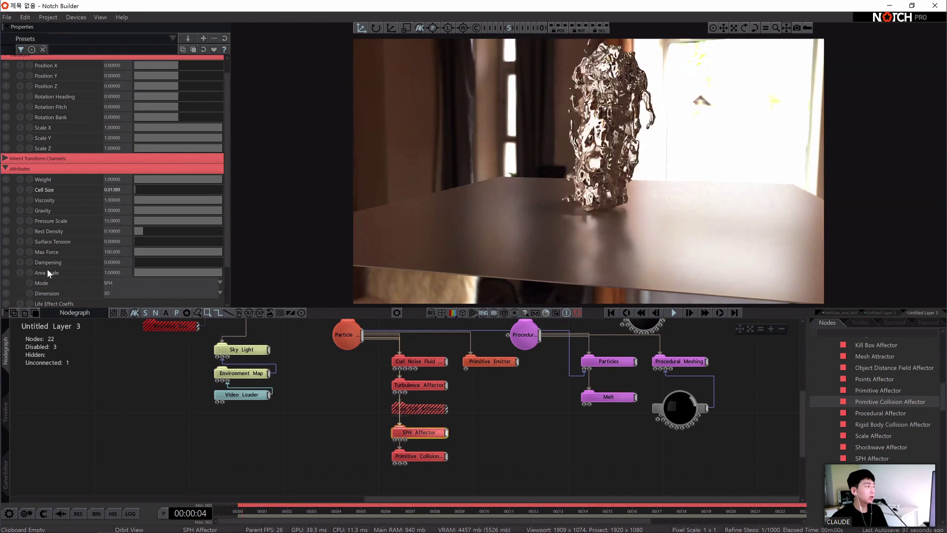
drag(140, 262, 272, 257)
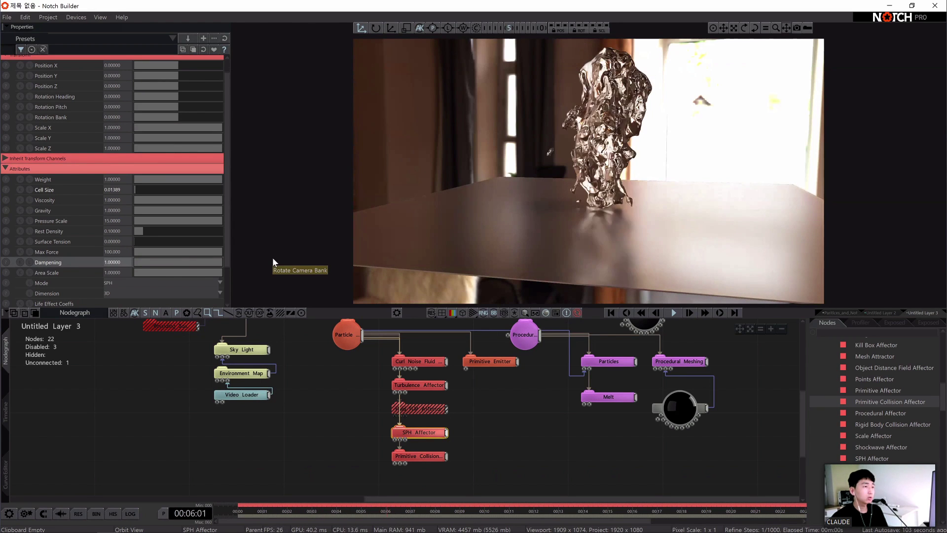
mouse_move(183, 262)
mouse_down()
mouse_move(102, 267)
mouse_move(180, 266)
mouse_up()
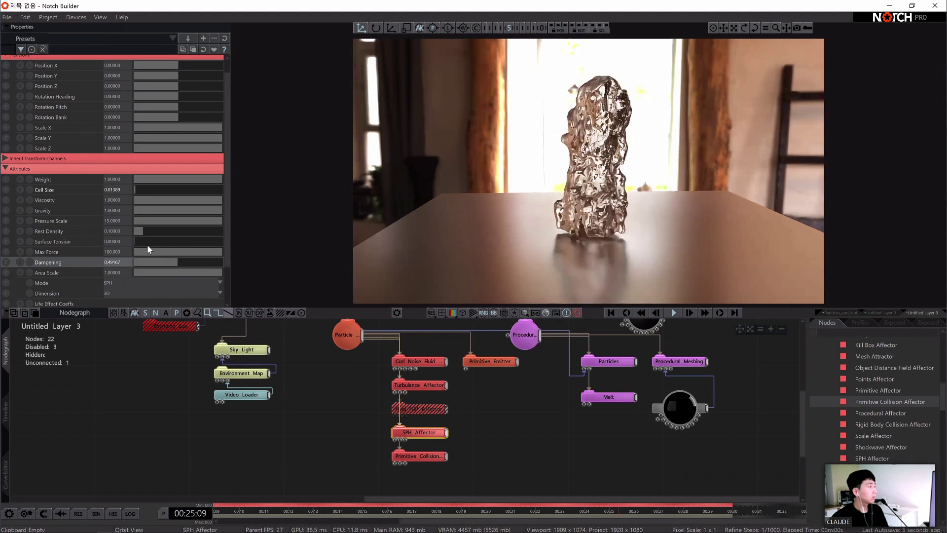
drag(178, 263, 176, 262)
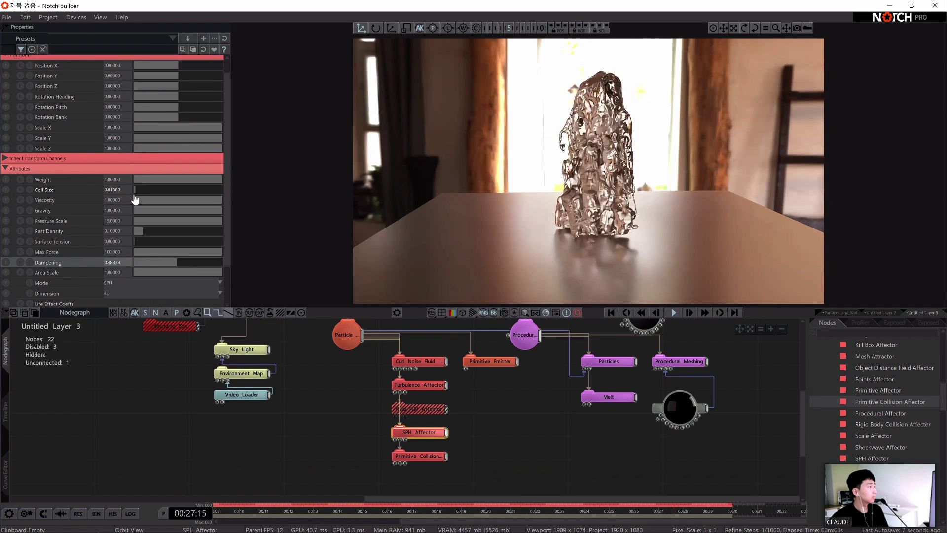
- Set the Curl Noise Fluid Affector's Noise Size to 1 and replay the simulation from another camera angle
middle_drag(485, 375, 461, 383)
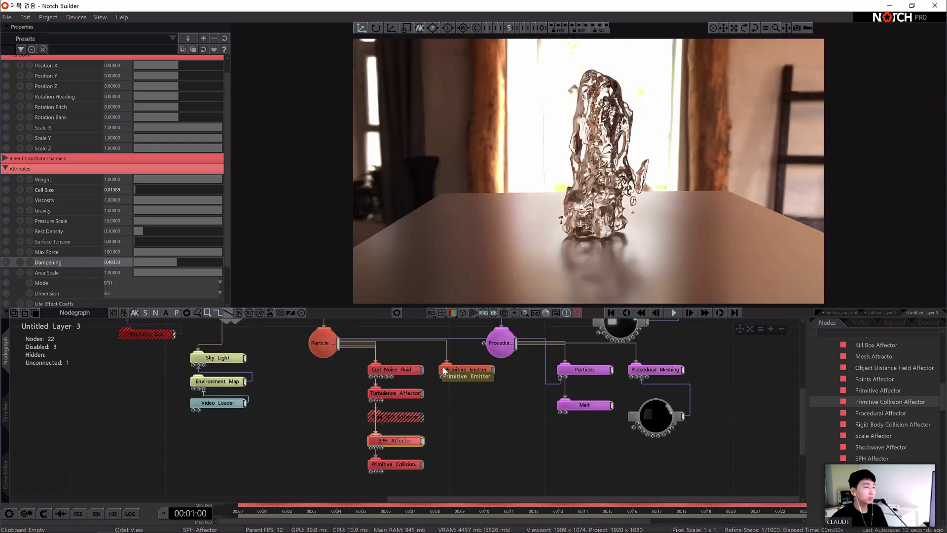
click(414, 370)
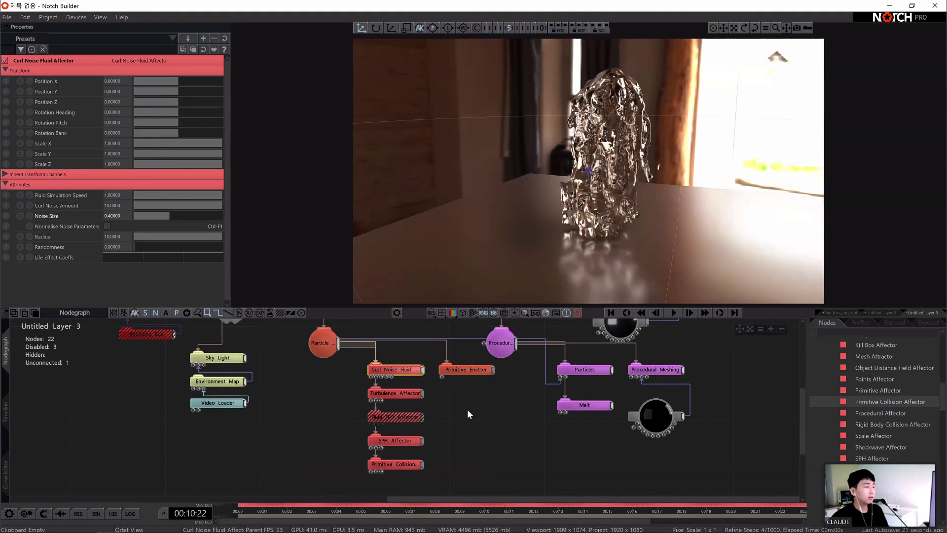
click(386, 442)
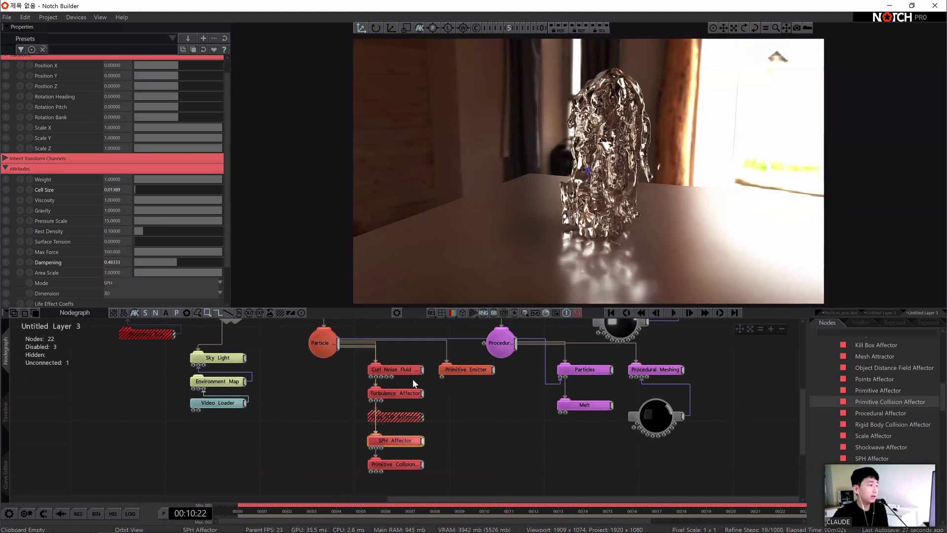
click(395, 370)
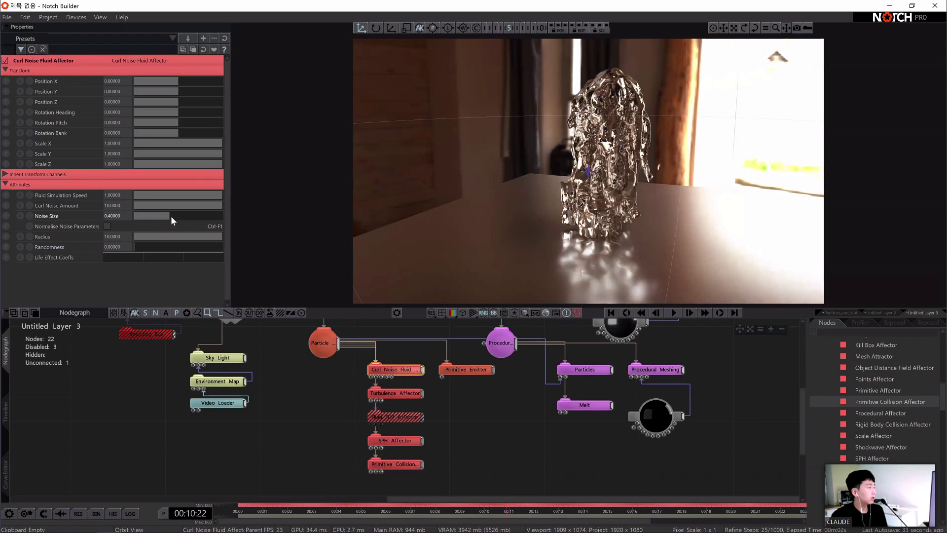
drag(171, 216, 247, 222)
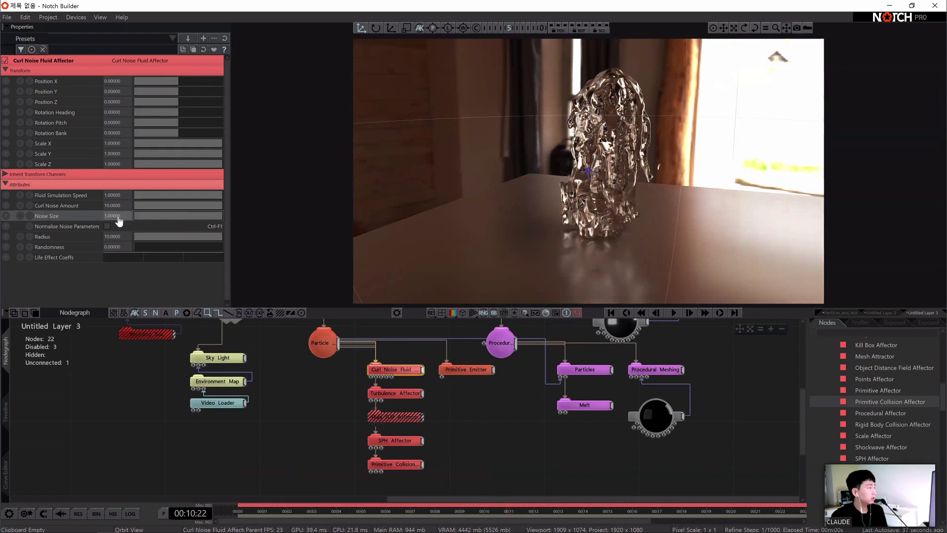
click(303, 401)
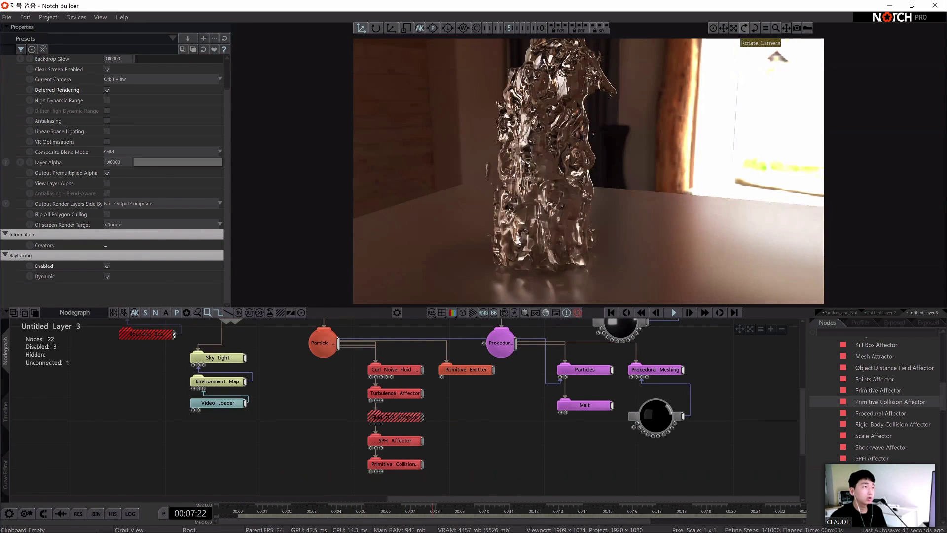
drag(744, 28, 839, 27)
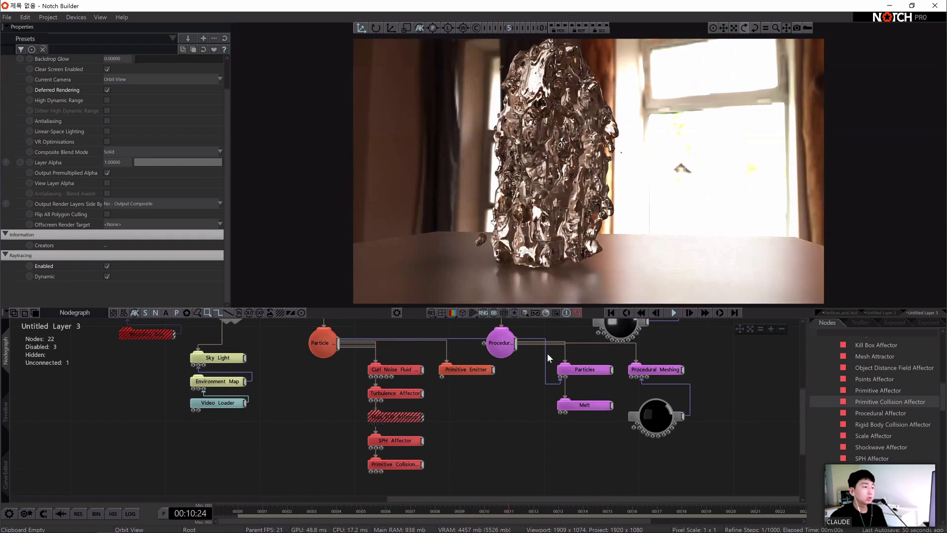
- Reduce the Melt node's Iterations to about 0.64
click(585, 405)
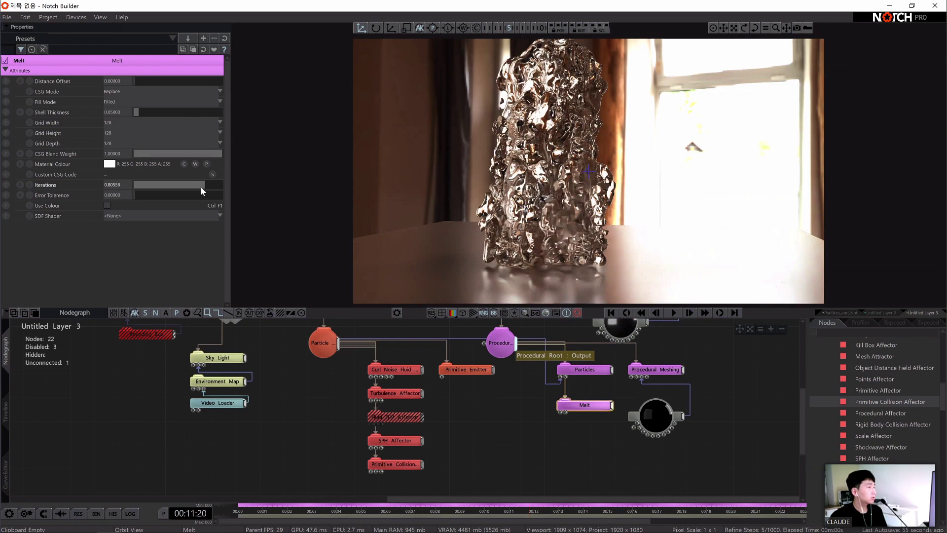
drag(188, 186, 131, 189)
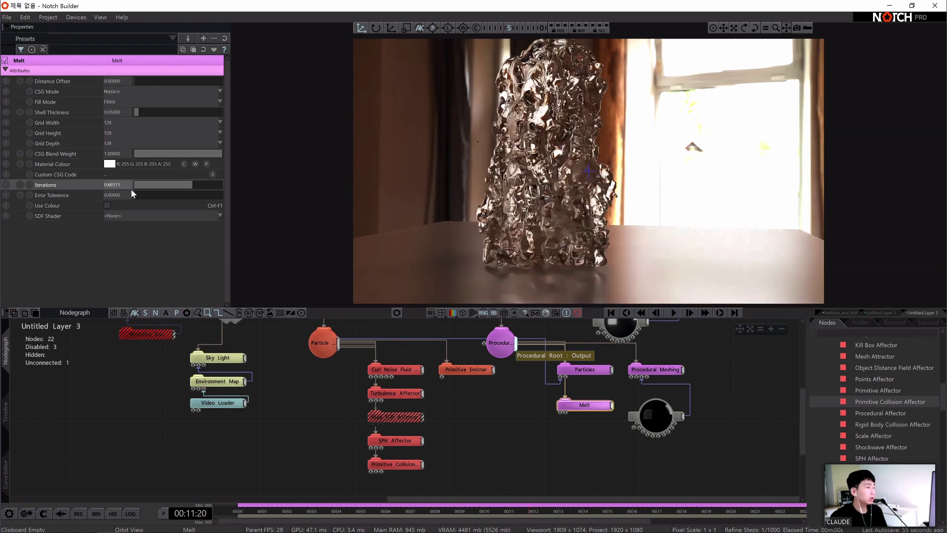
click(190, 187)
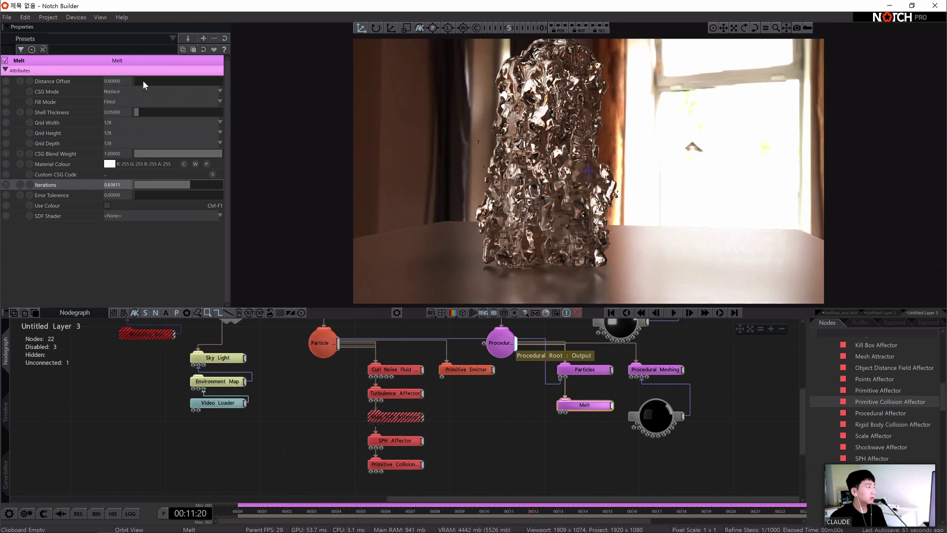
- Try several Distance Offset values on the Melt node and leave it at about 0.03
click(143, 81)
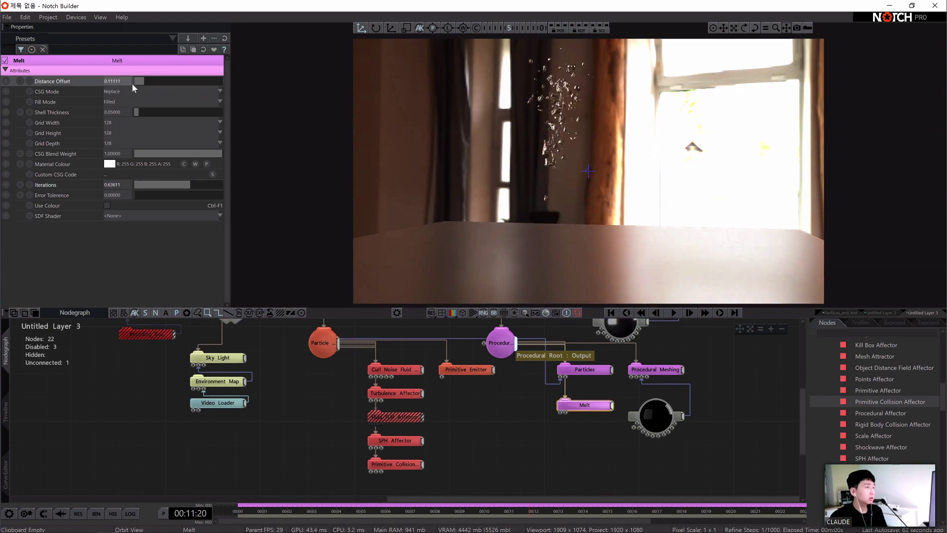
click(134, 82)
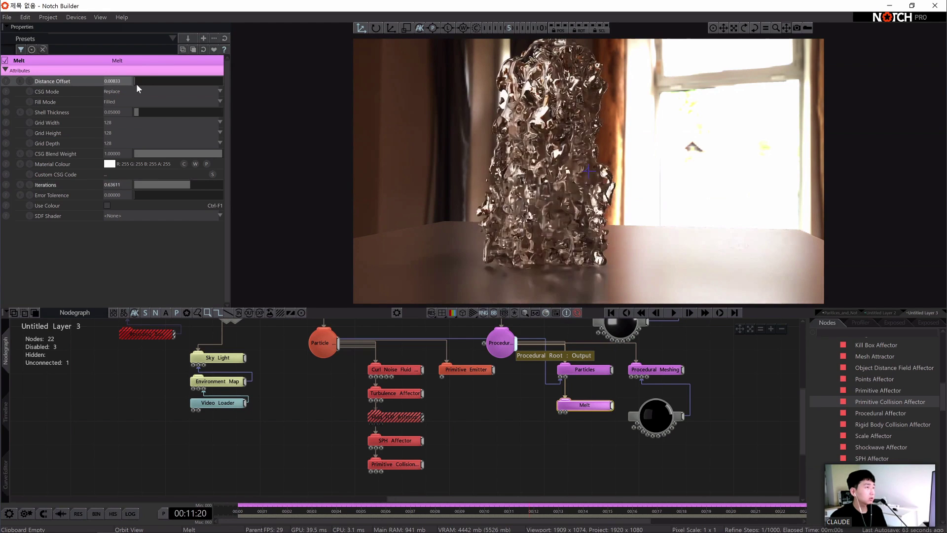
click(140, 82)
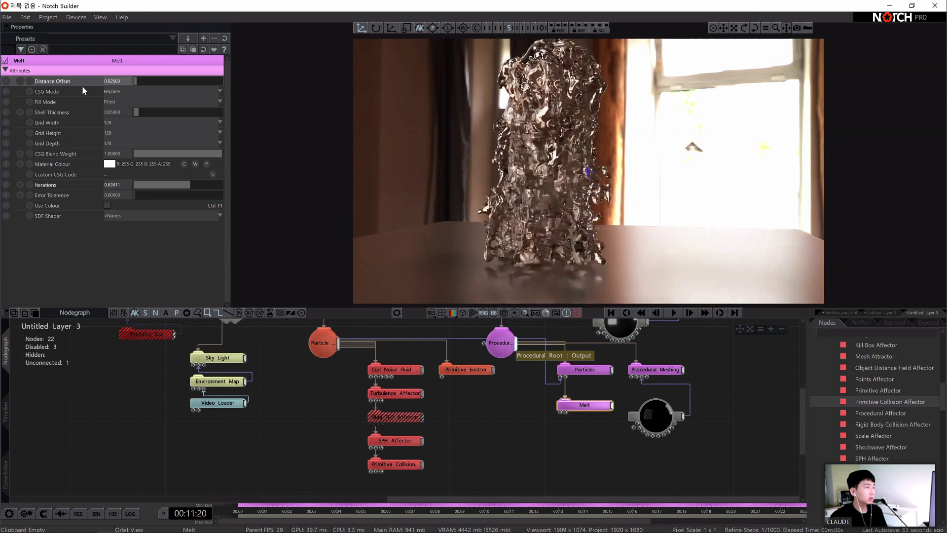
click(137, 84)
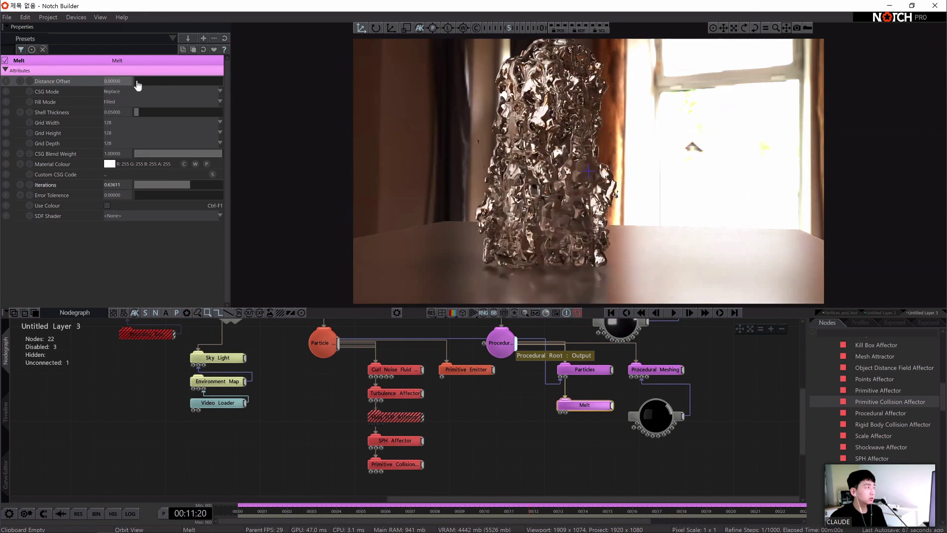
click(147, 81)
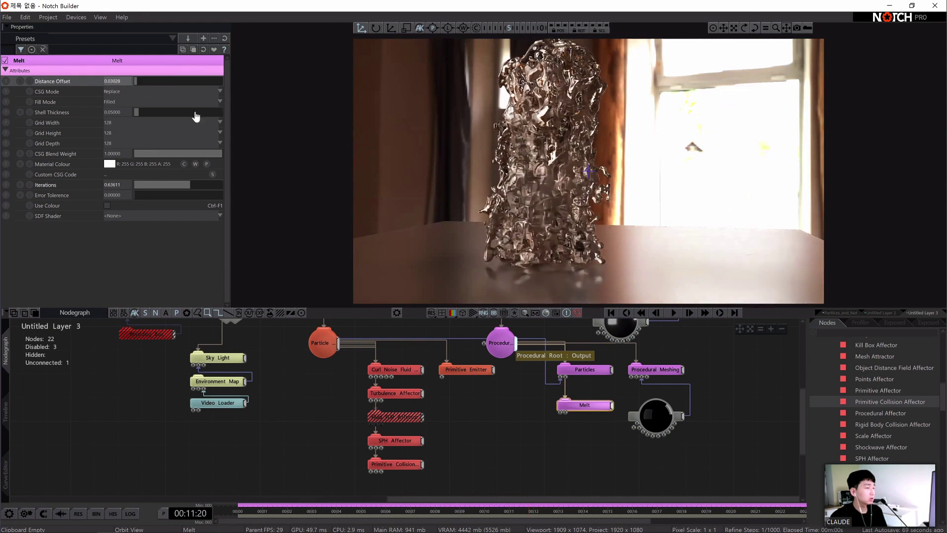
- Replay the simulation and examine the glass fluid's shape and contact with the tabletop from several camera angles
click(484, 422)
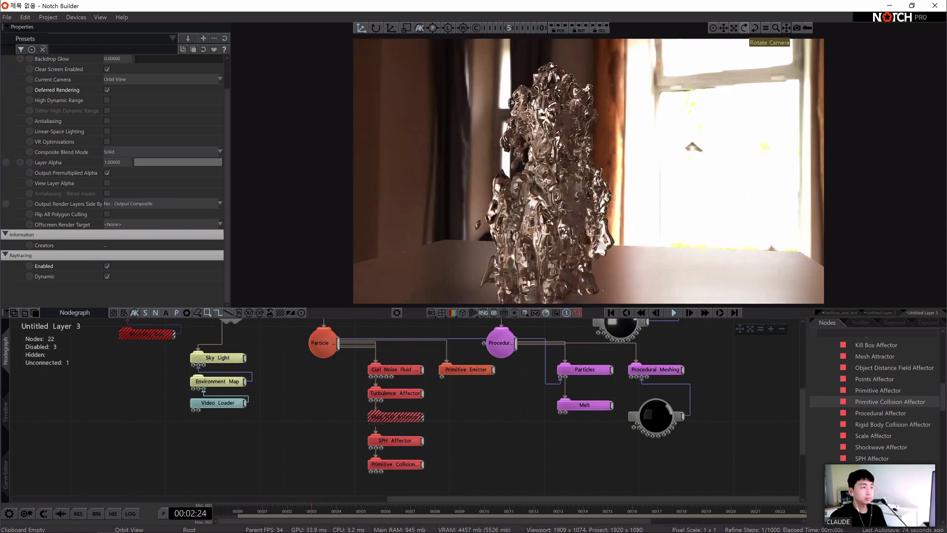
drag(745, 29, 791, 30)
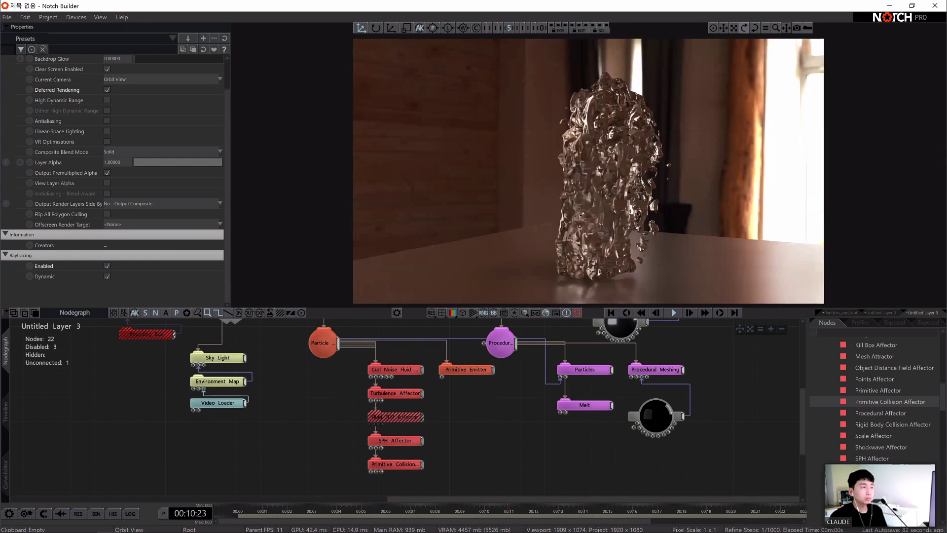
drag(745, 29, 662, 137)
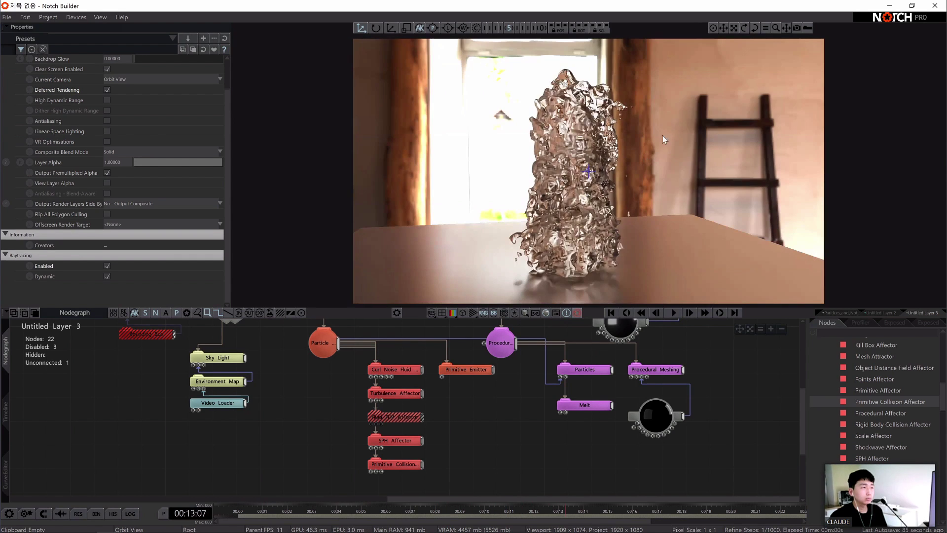
drag(734, 27, 744, 32)
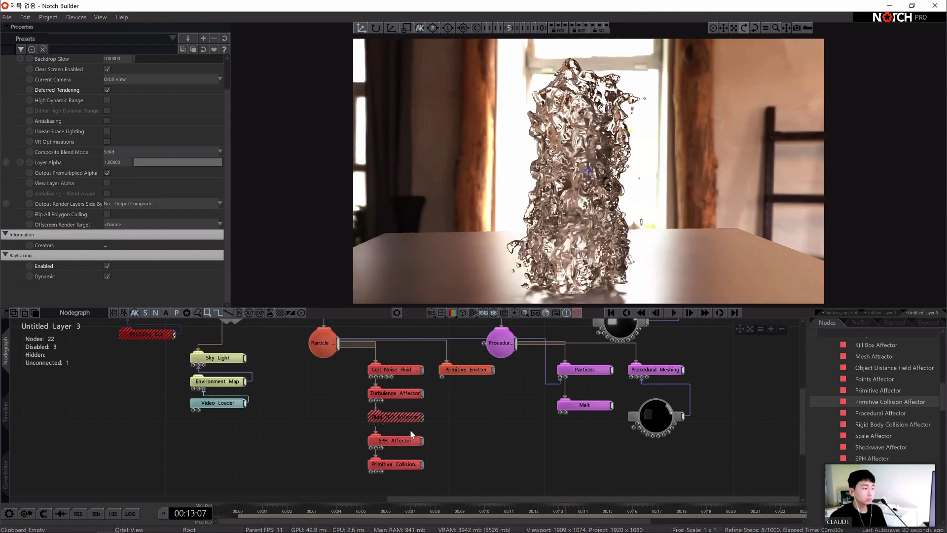
click(403, 440)
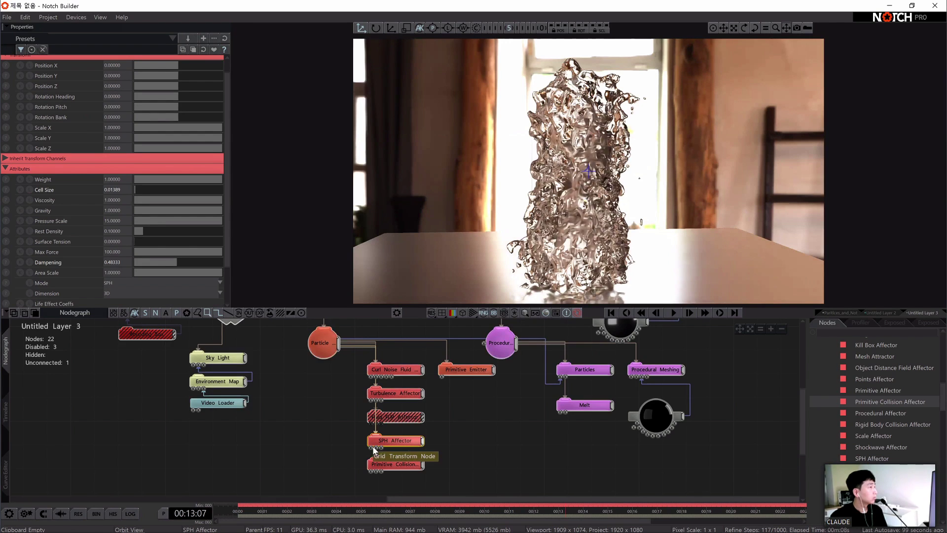
click(470, 443)
key(space)
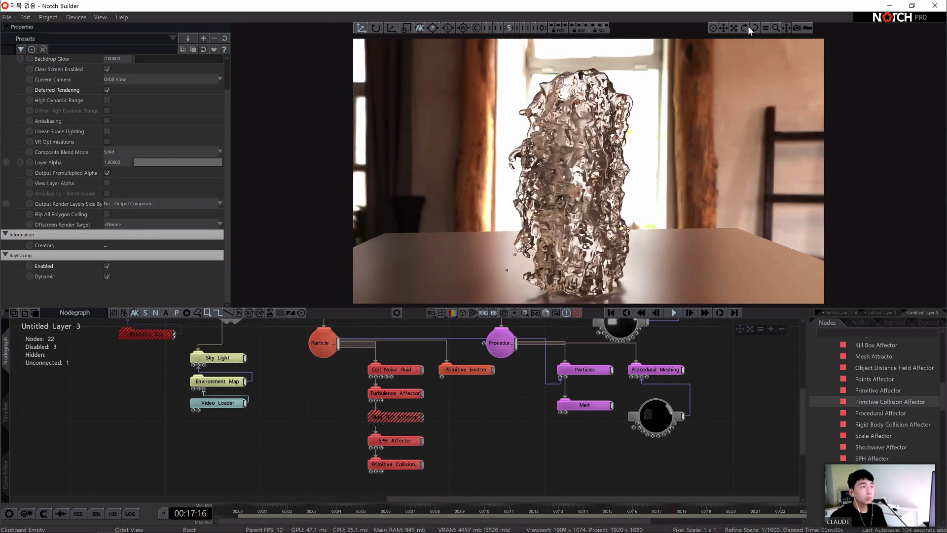
drag(744, 28, 775, 28)
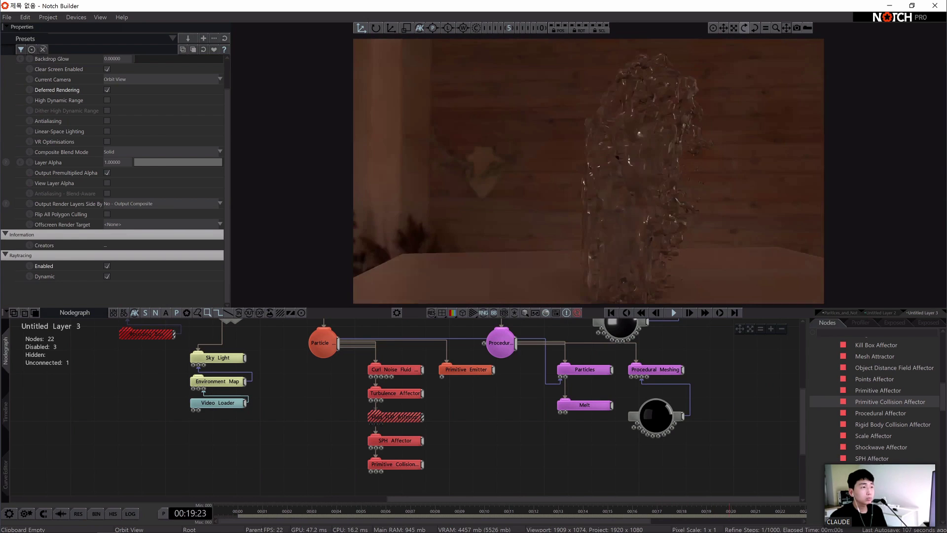
drag(494, 289, 719, 412)
key(space)
mouse_move(563, 430)
middle_down()
mouse_move(493, 438)
mouse_move(571, 417)
middle_up()
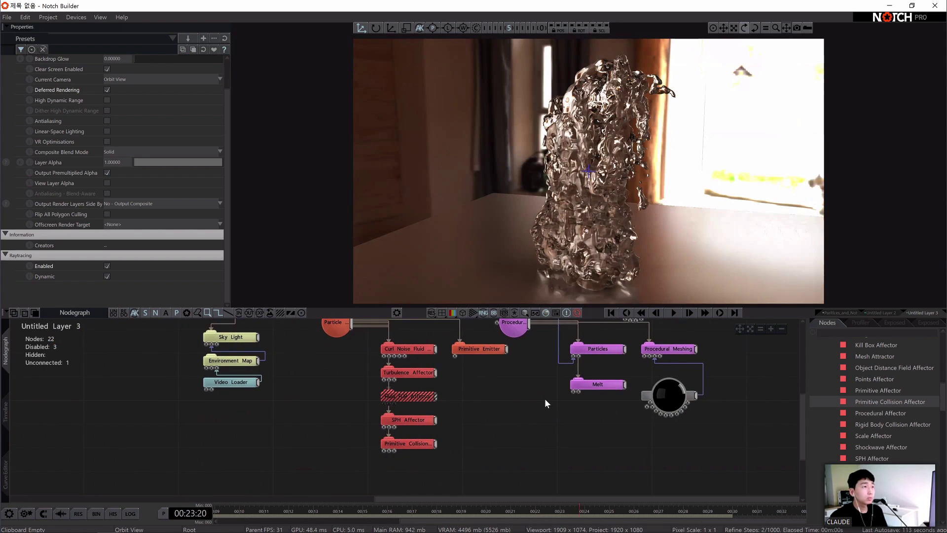
middle_drag(523, 392, 581, 401)
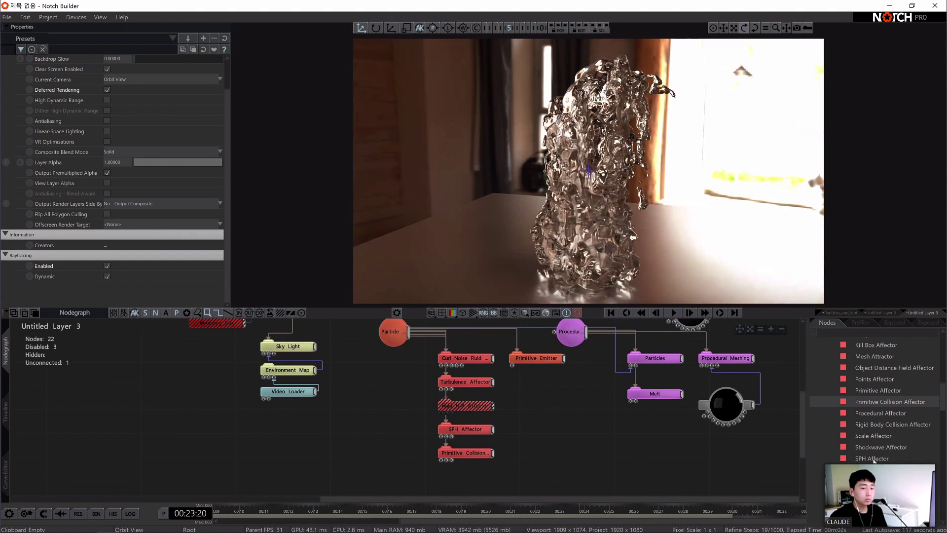
scroll(872, 460, down, 2)
click(474, 453)
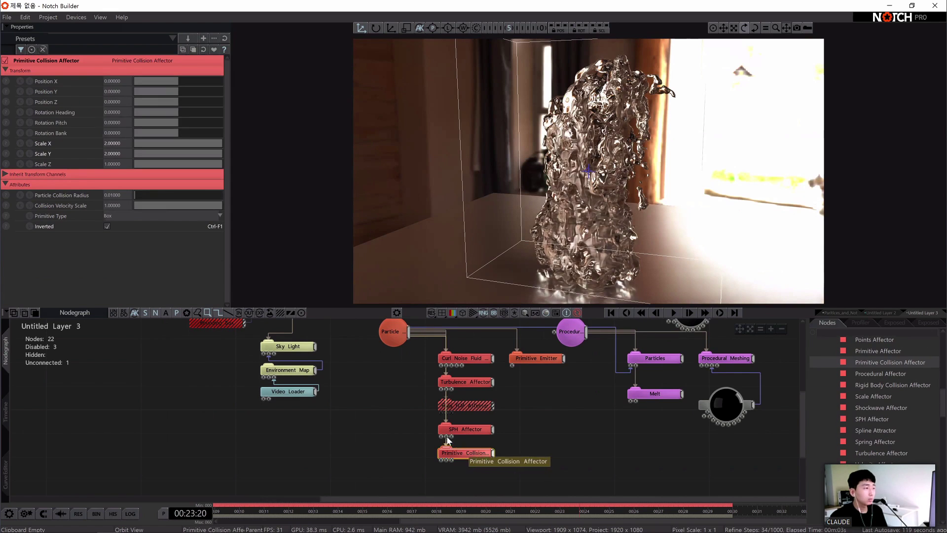
- Connect the Root node's output to the Environment Map node
middle_drag(403, 398, 399, 414)
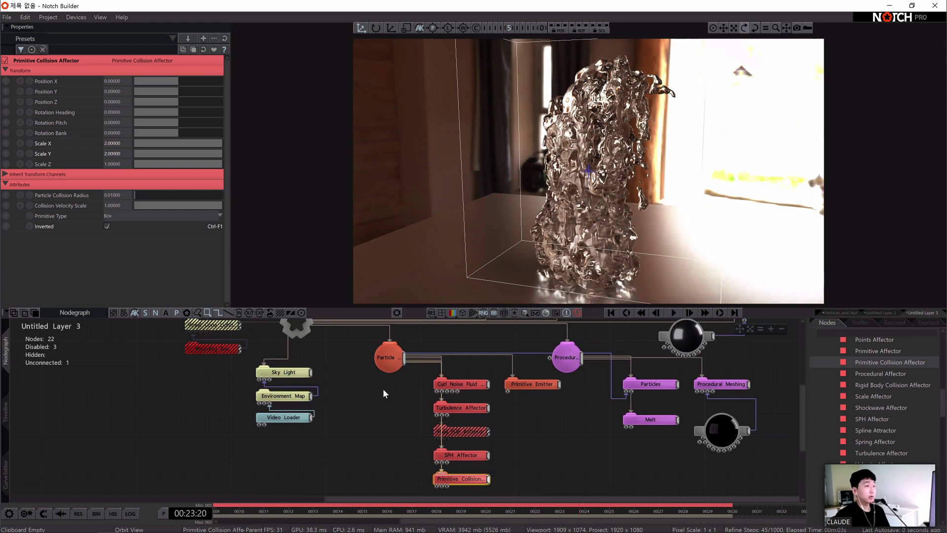
click(298, 398)
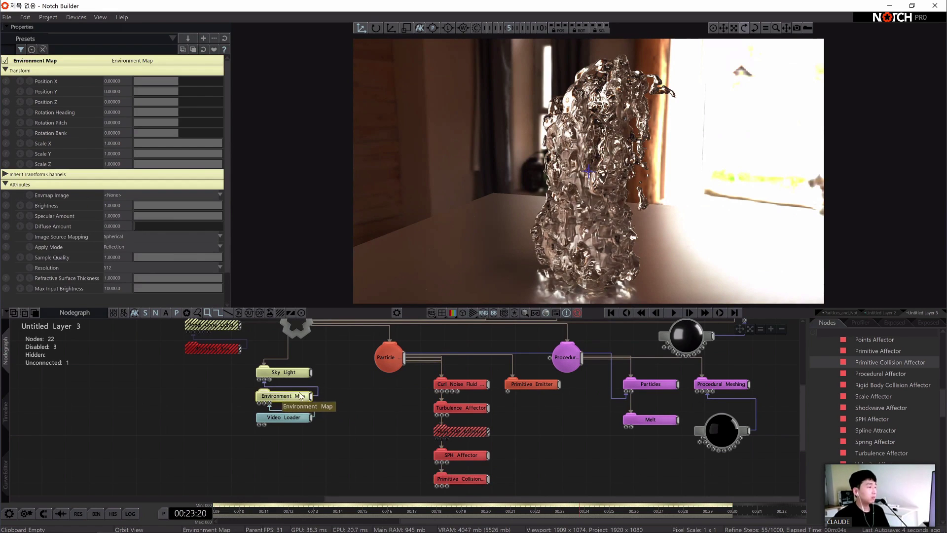
middle_drag(282, 395, 284, 402)
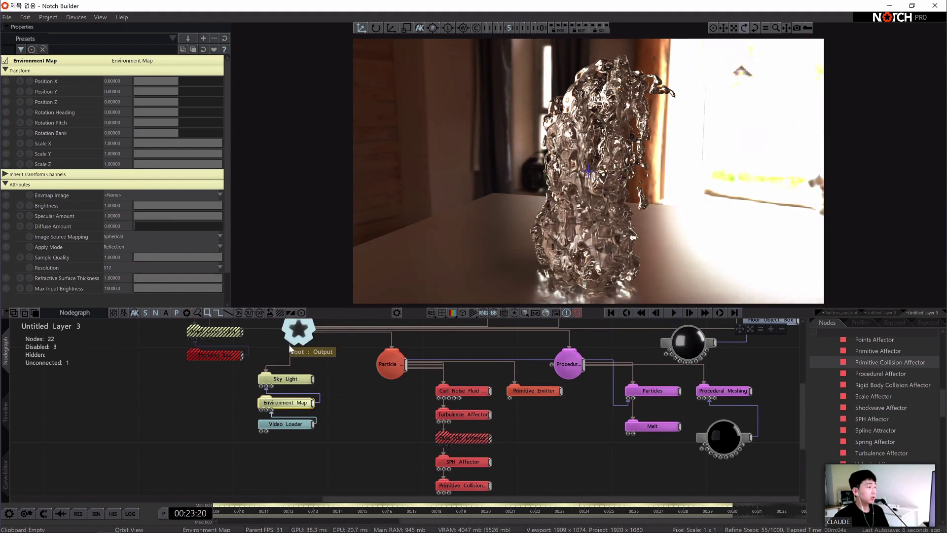
drag(289, 351, 267, 405)
middle_drag(386, 382, 288, 385)
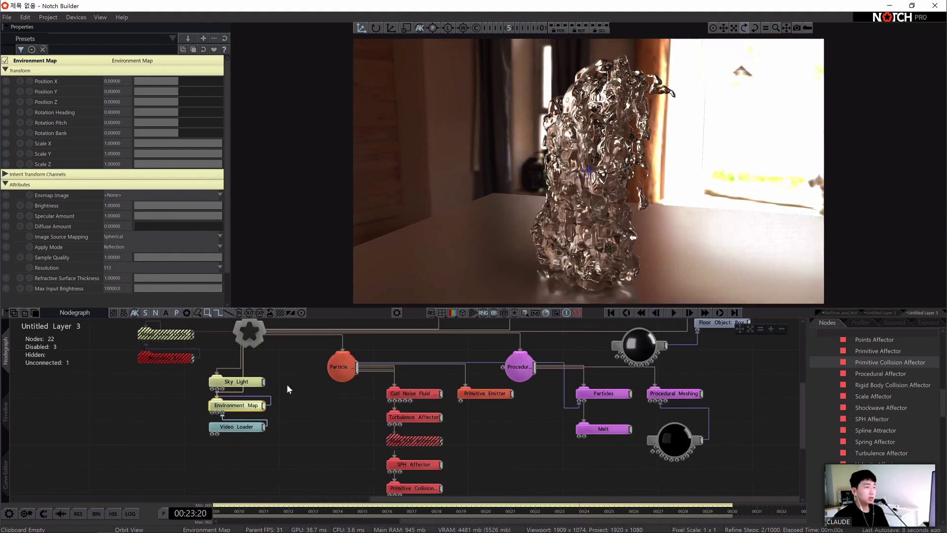
- Move the Environment Map node aside to inspect its links to Root and Sky Light, and put it back above Video Loader
middle_drag(596, 394, 507, 391)
click(508, 391)
click(184, 402)
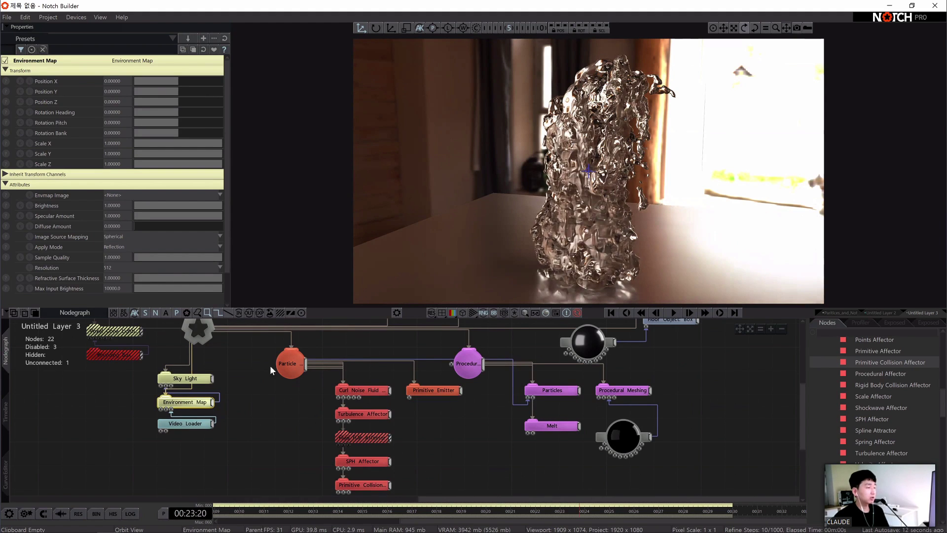
middle_drag(452, 439, 388, 437)
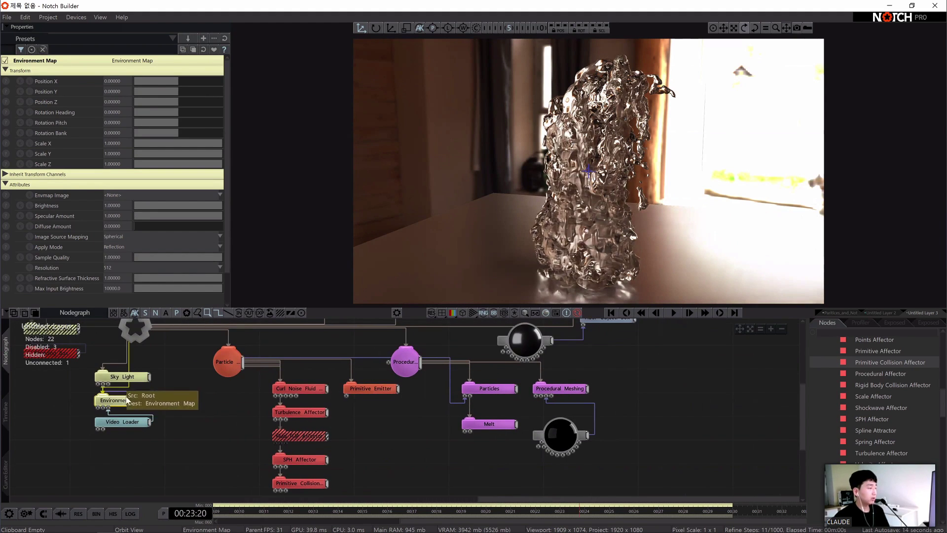
drag(123, 400, 194, 412)
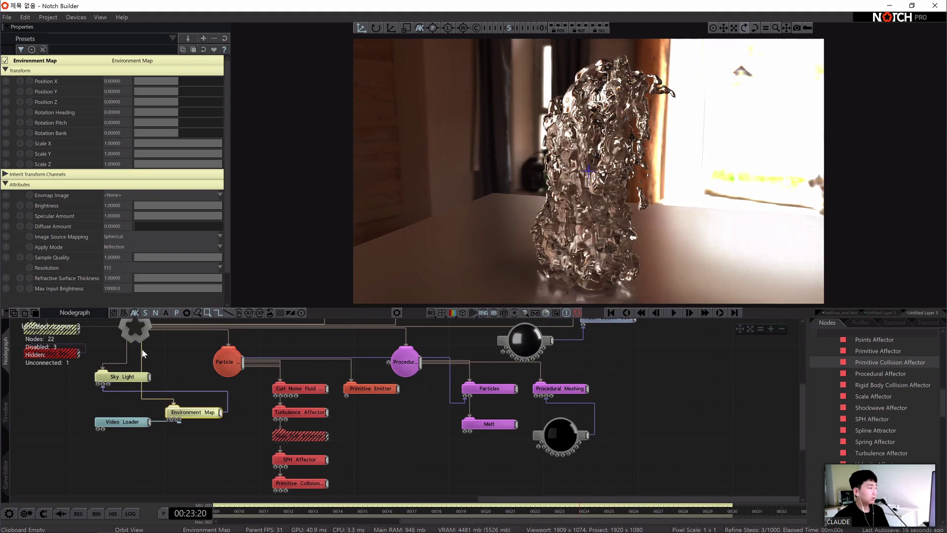
click(120, 381)
click(193, 414)
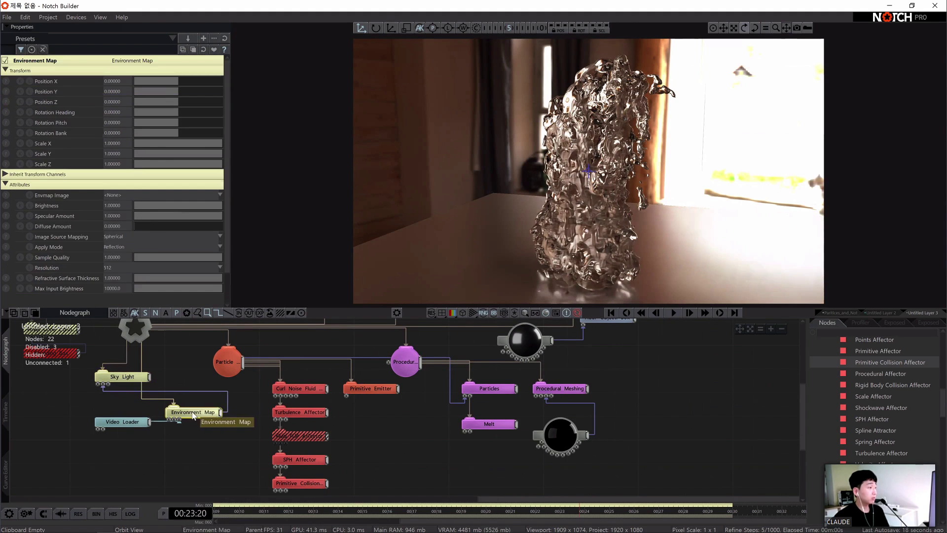
drag(193, 415, 123, 400)
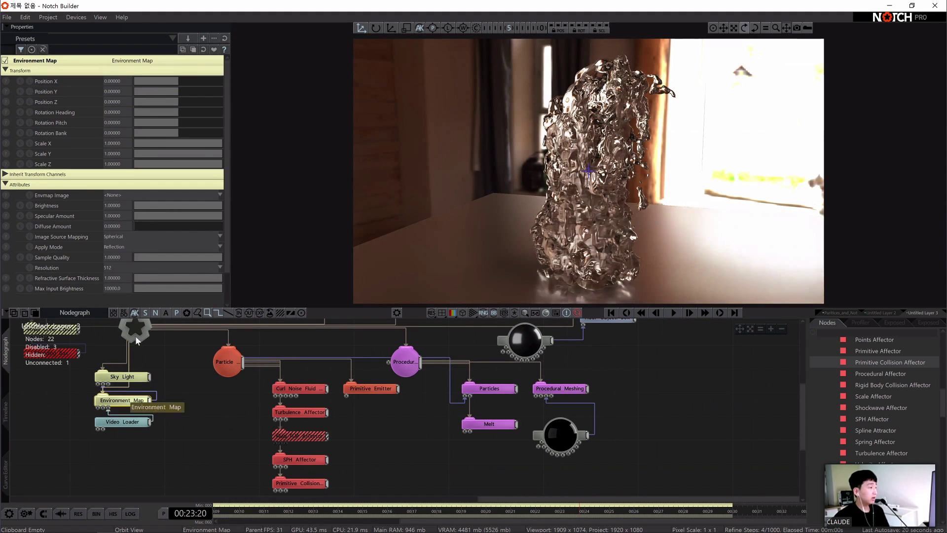
- Enable Environment Mapping under the reflection settings of the floor's Material node
click(529, 348)
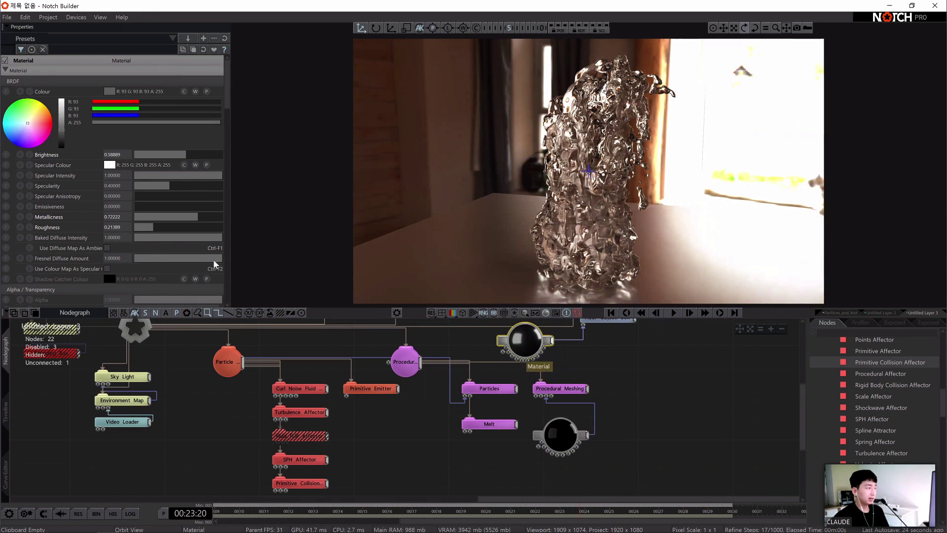
scroll(105, 238, down, 10)
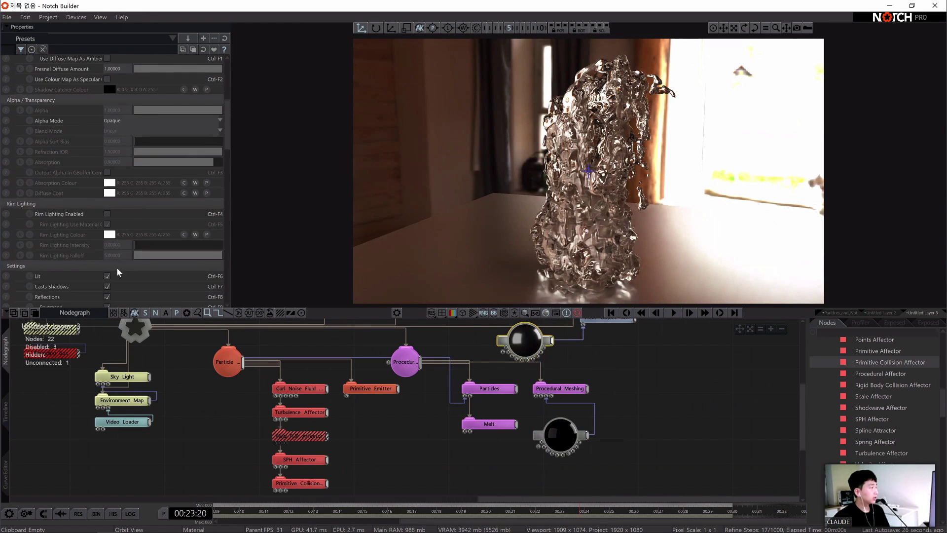
scroll(99, 256, down, 1)
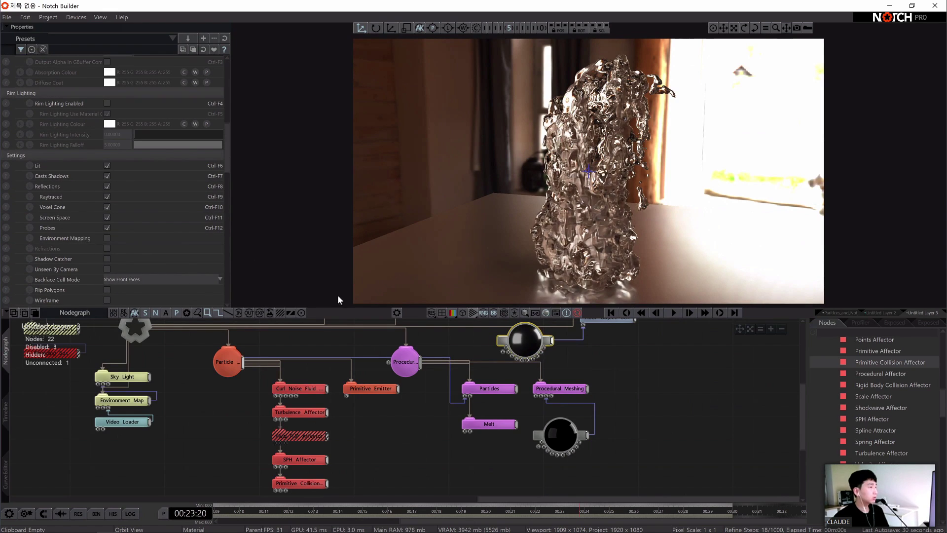
click(107, 238)
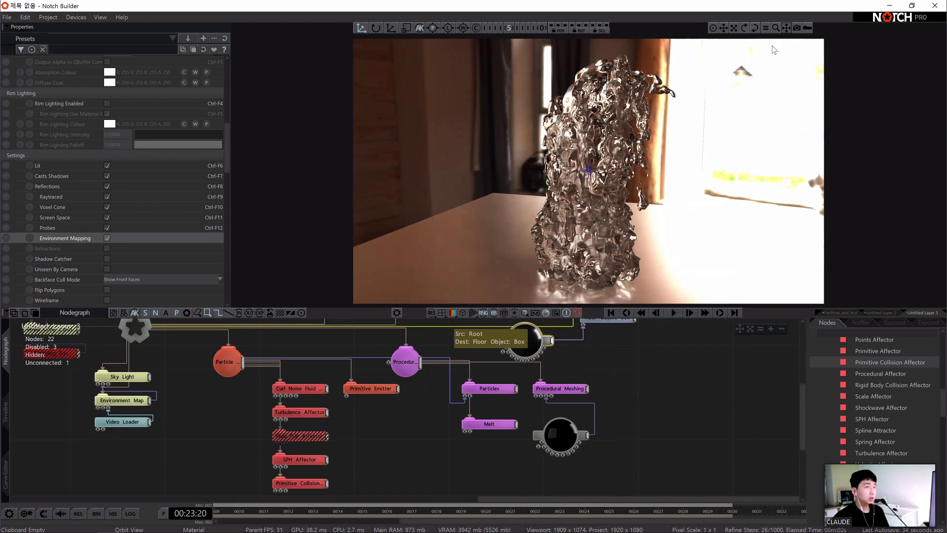
- Compare the tabletop with the floor material's Environment Mapping off and on from a higher camera angle, leaving it on
drag(744, 28, 106, 163)
click(108, 237)
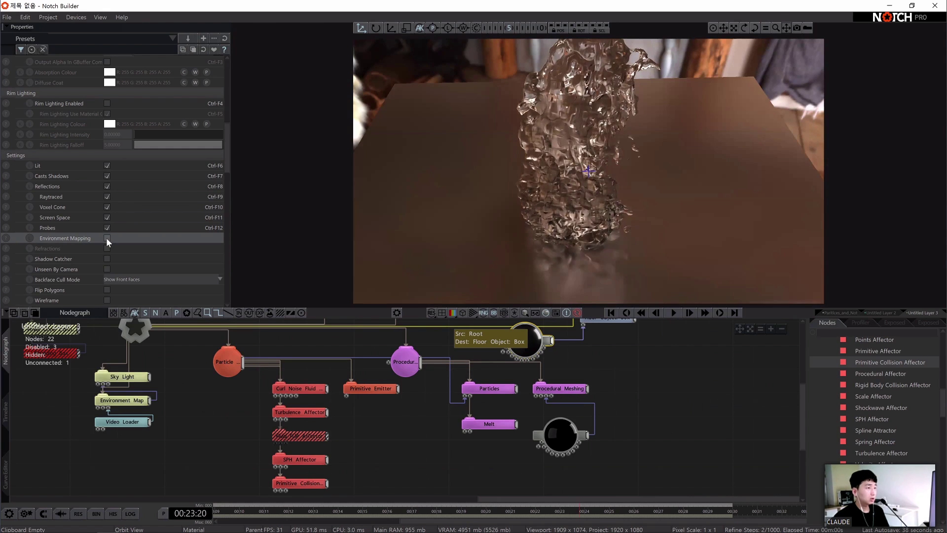
click(106, 238)
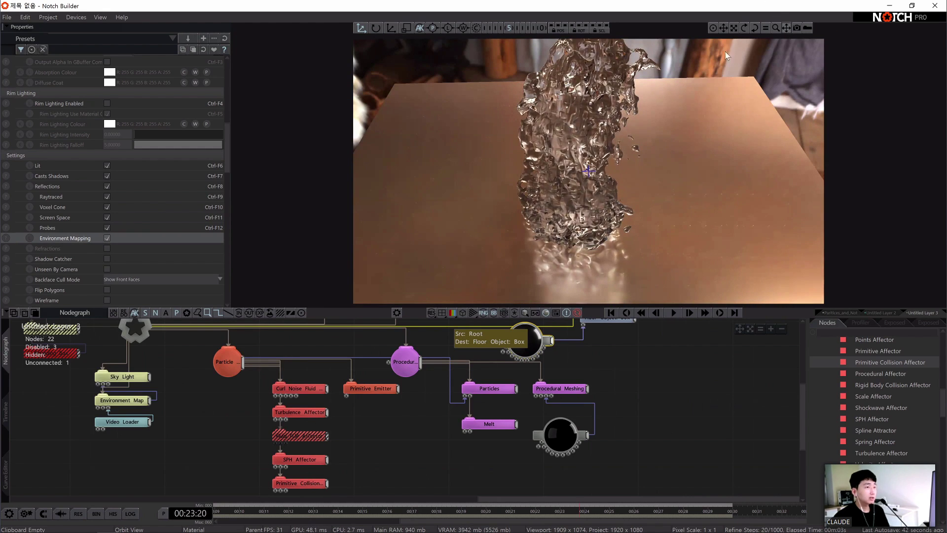
drag(531, 124, 522, 159)
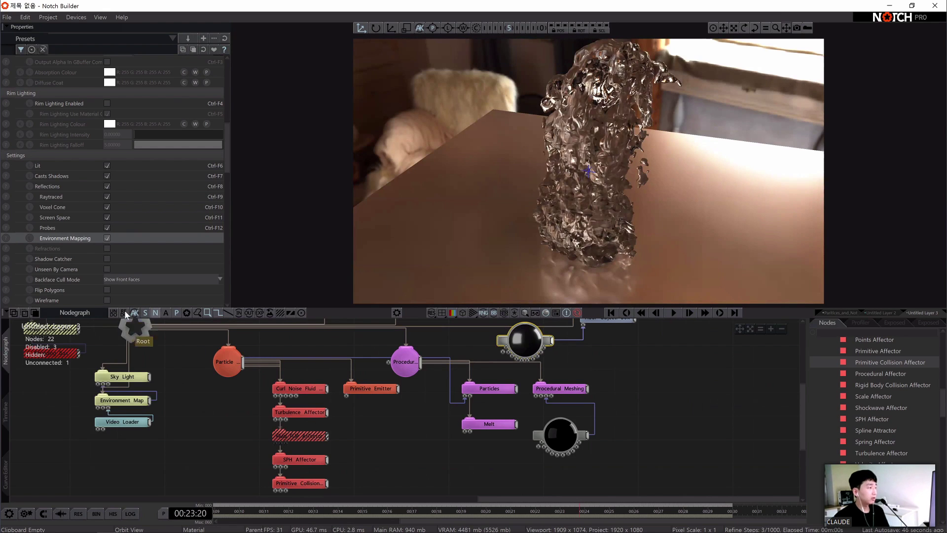
- Enable Environment Mapping on the Glass RT Material and check the glass fluid from several camera angles
click(125, 400)
click(552, 426)
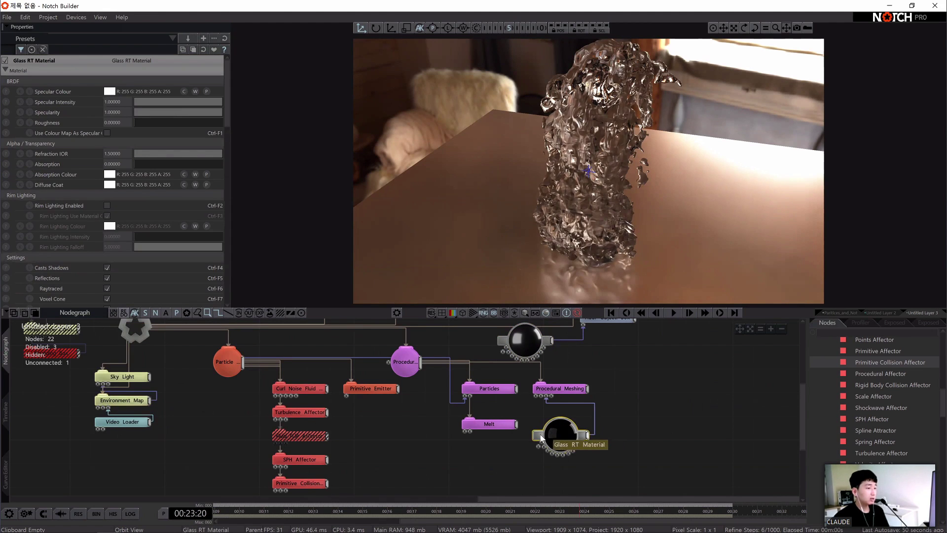
scroll(140, 237, down, 5)
scroll(140, 237, down, 5)
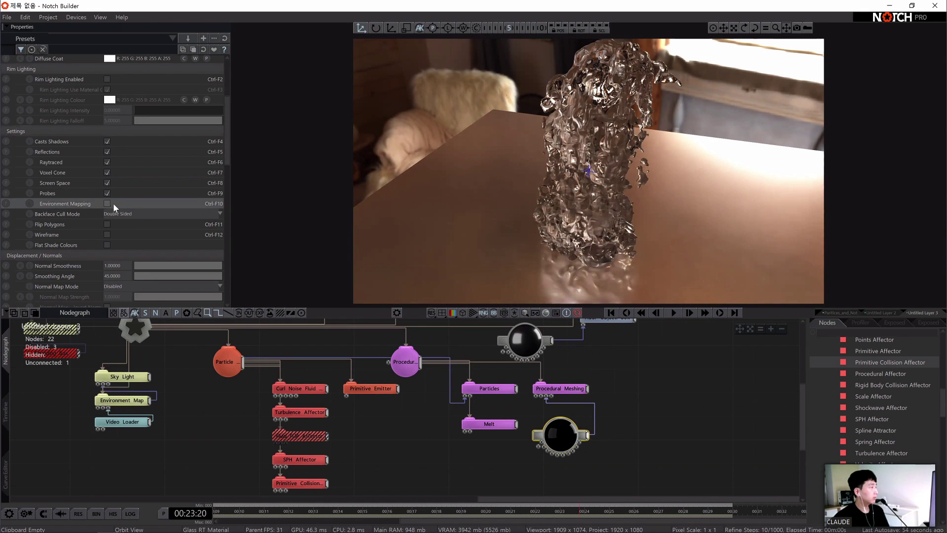
click(107, 203)
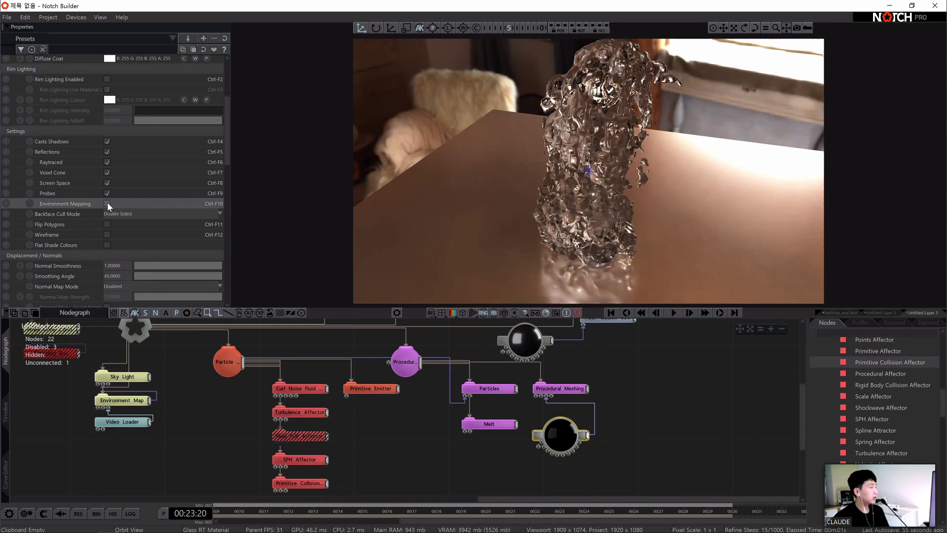
click(689, 378)
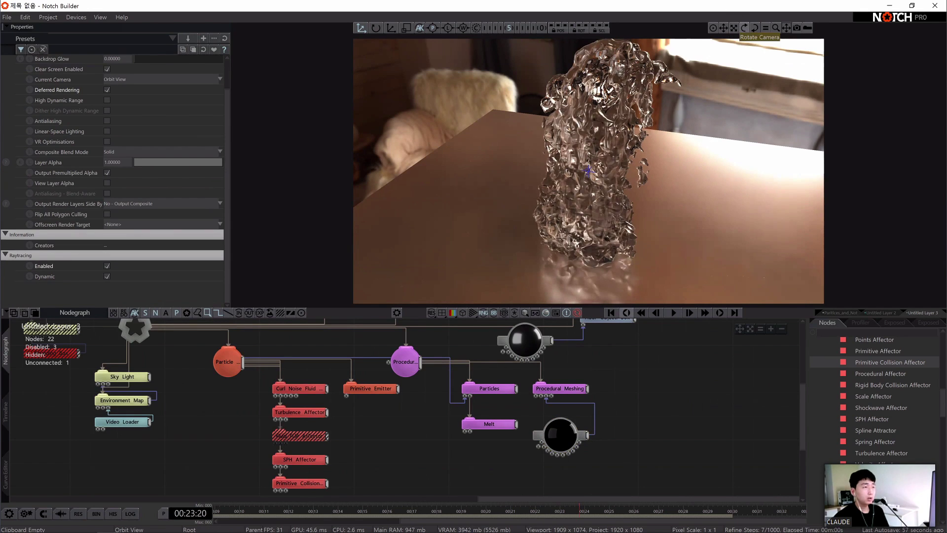
drag(744, 29, 737, 13)
mouse_move(617, 167)
alt+mouse_down()
mouse_move(601, 167)
mouse_move(629, 165)
mouse_move(619, 163)
alt+mouse_up()
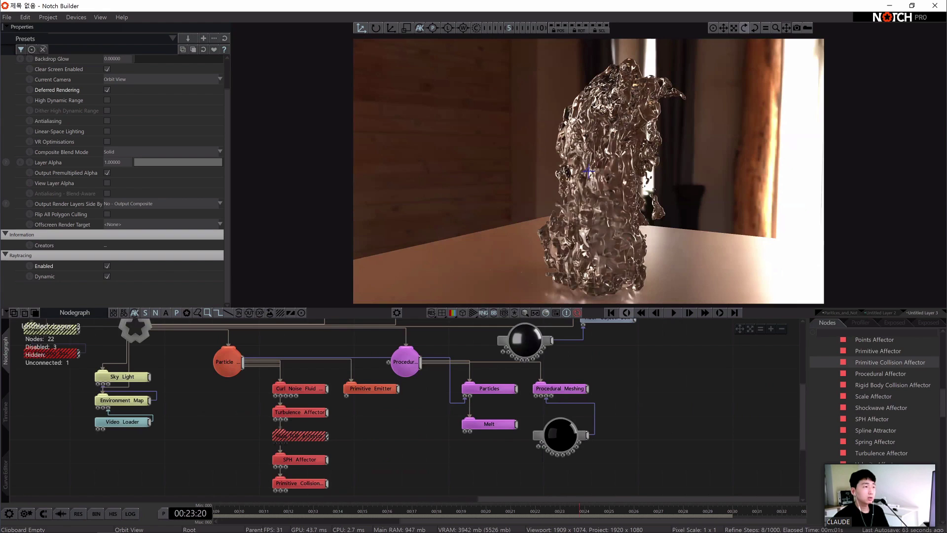
drag(745, 28, 711, 35)
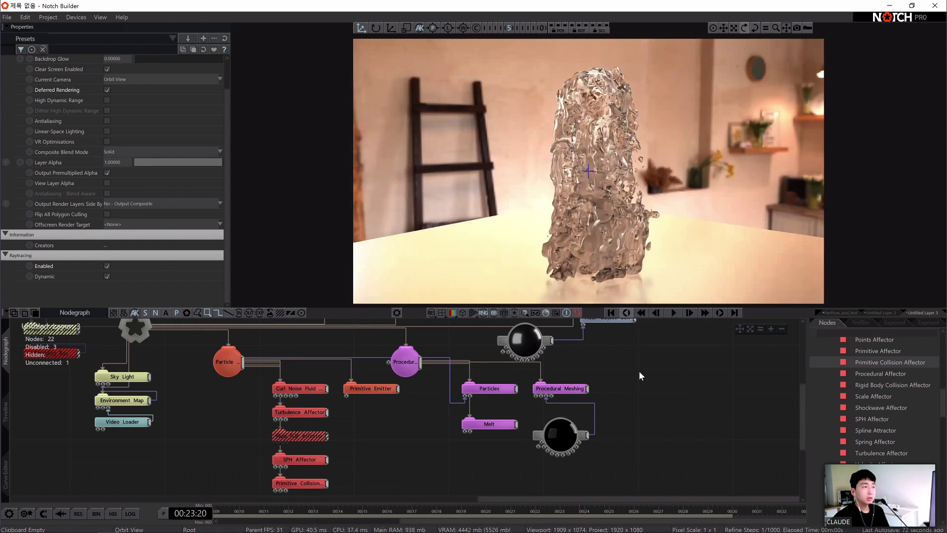
- Select the SPH Affector and replay the simulation from the start to examine the fluid's motion
middle_drag(364, 448, 411, 420)
click(361, 433)
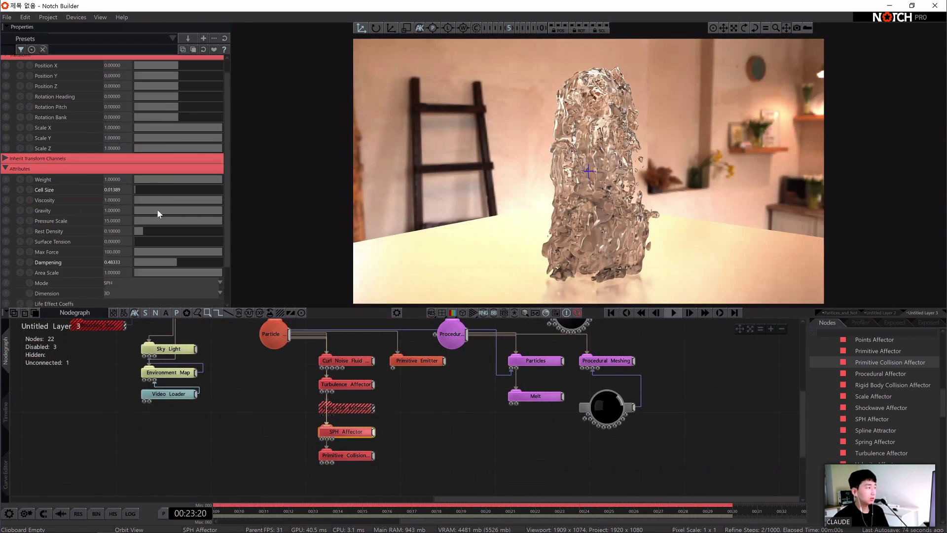
key(space)
key(Home)
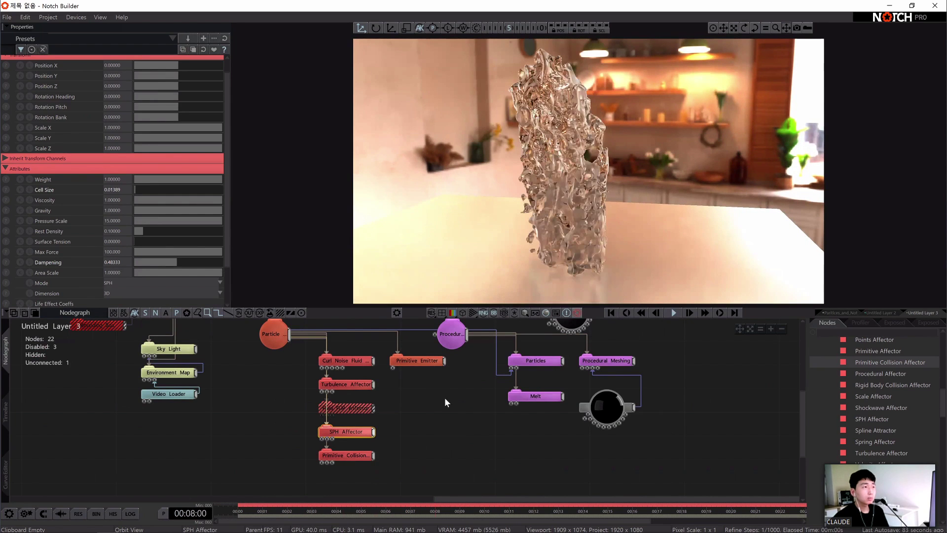
key(space)
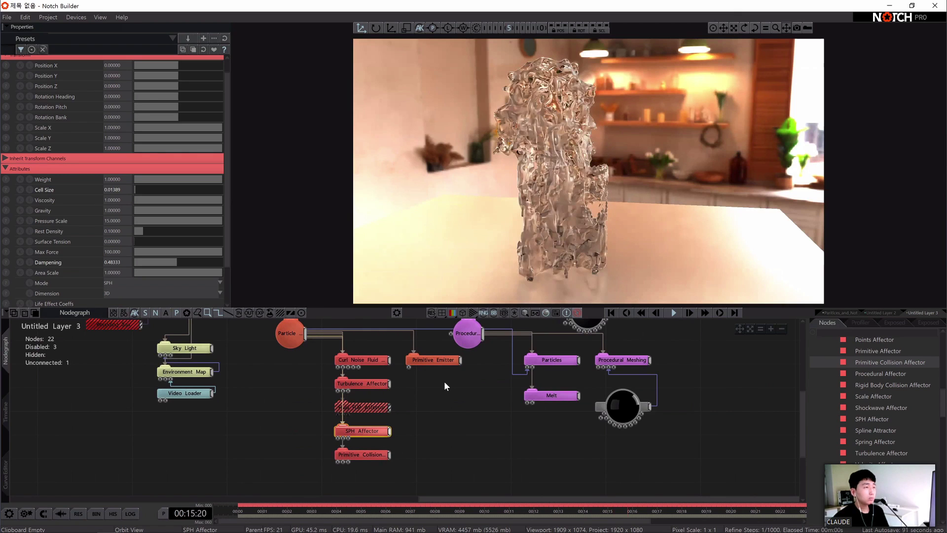
- Set the Primitive Emitter's Emitter Type to Plane and restart the simulation
click(436, 362)
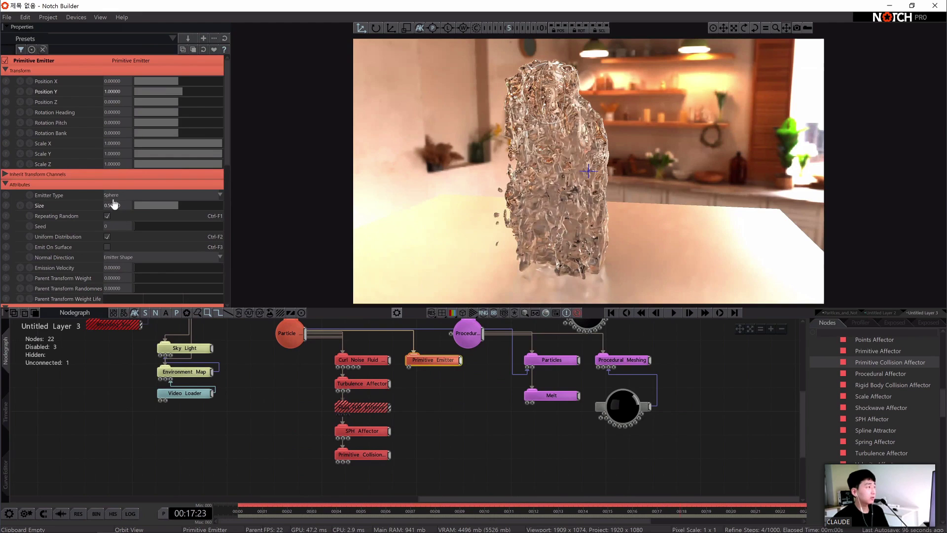
click(143, 195)
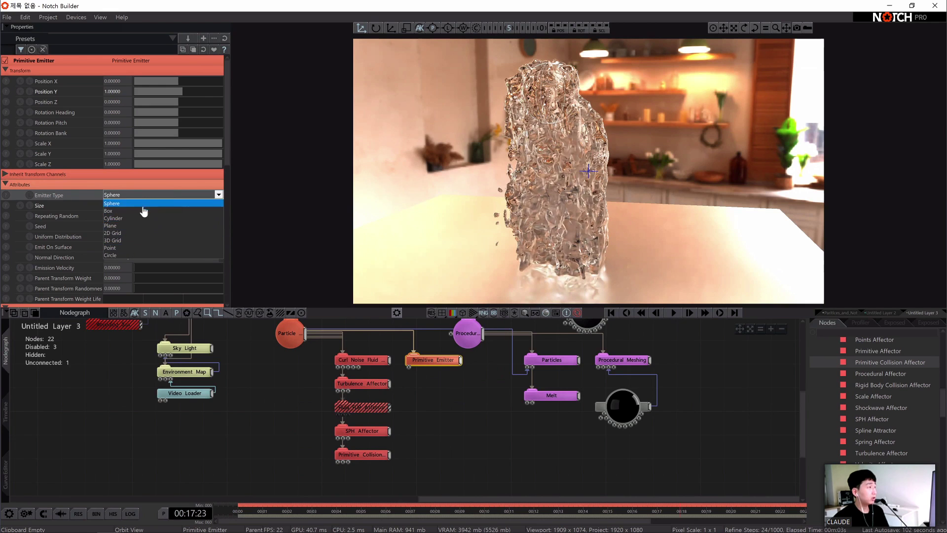
click(114, 228)
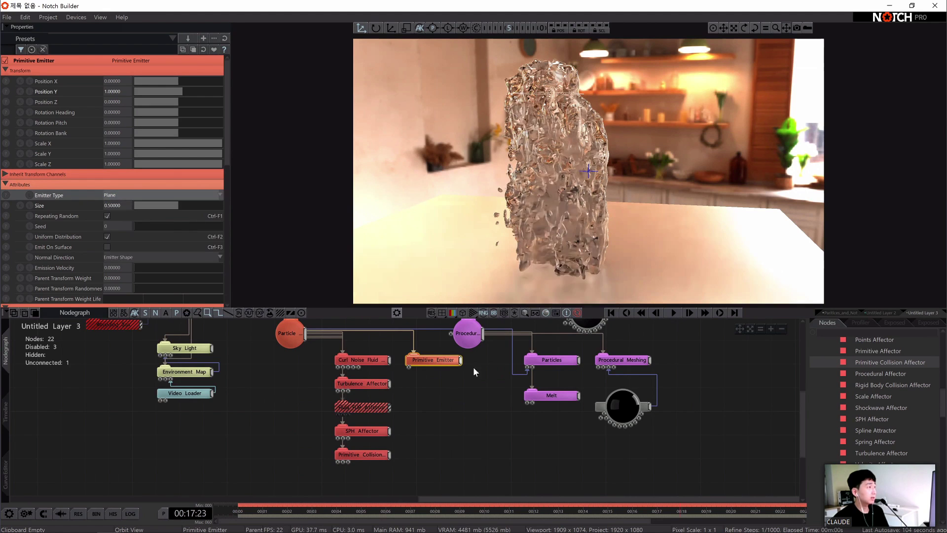
click(432, 394)
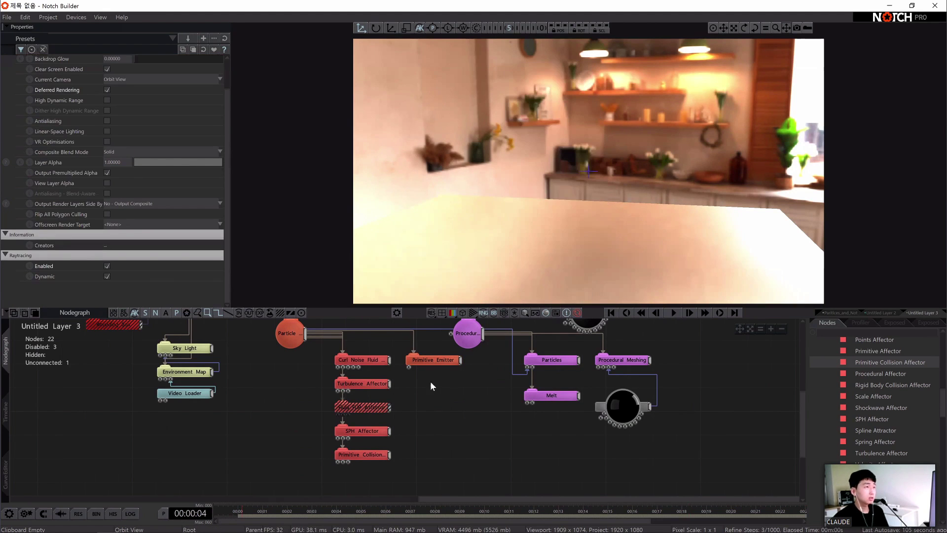
- Disable the SPH Affector and Curl Noise Fluid Affector, and view the emitted glass from above
click(368, 431)
middle_drag(395, 415, 405, 401)
key(d)
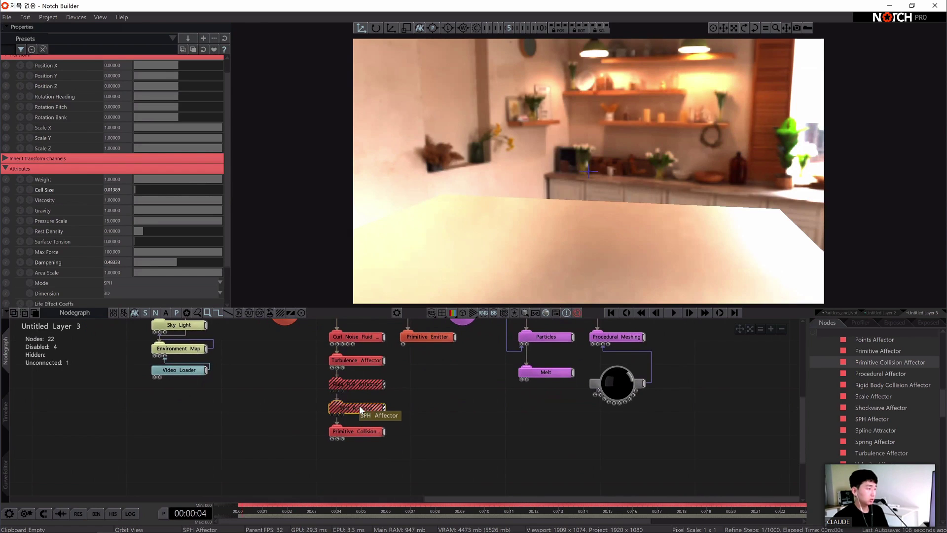
click(358, 356)
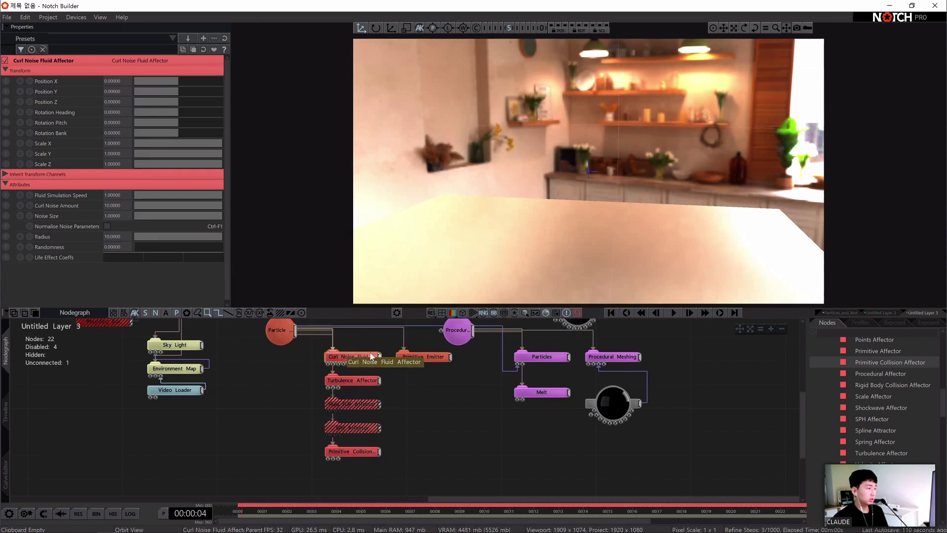
key(d)
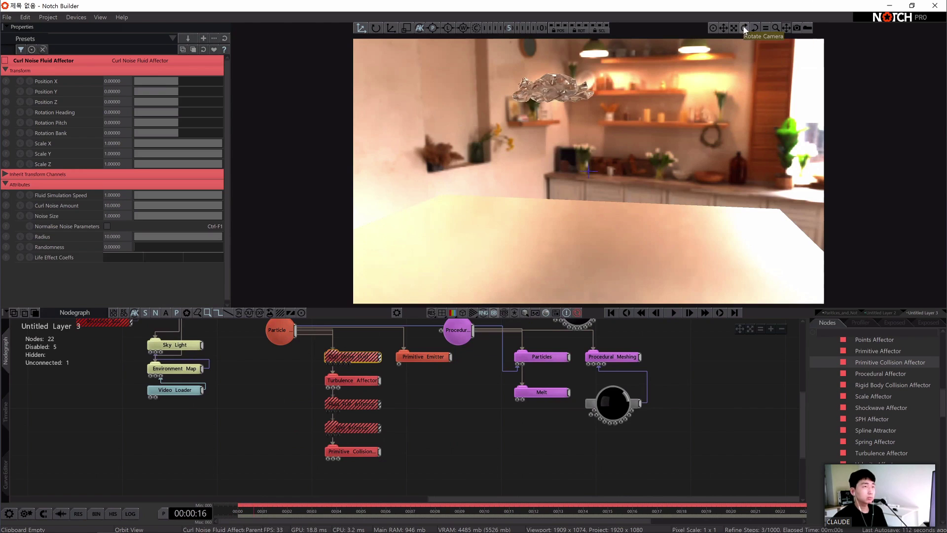
drag(744, 27, 723, 31)
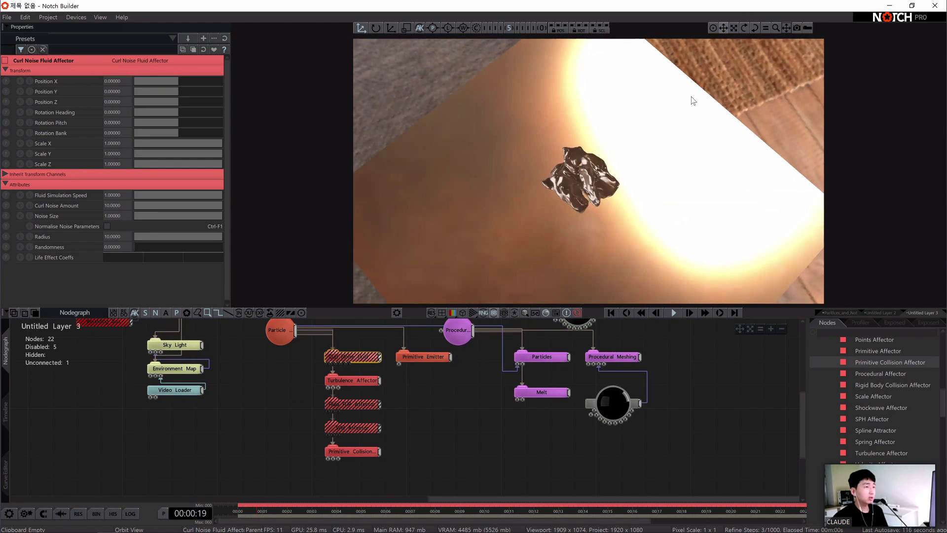
- Set the Primitive Emitter's Size to 1 and view the emitted glass plane from several camera angles
click(427, 356)
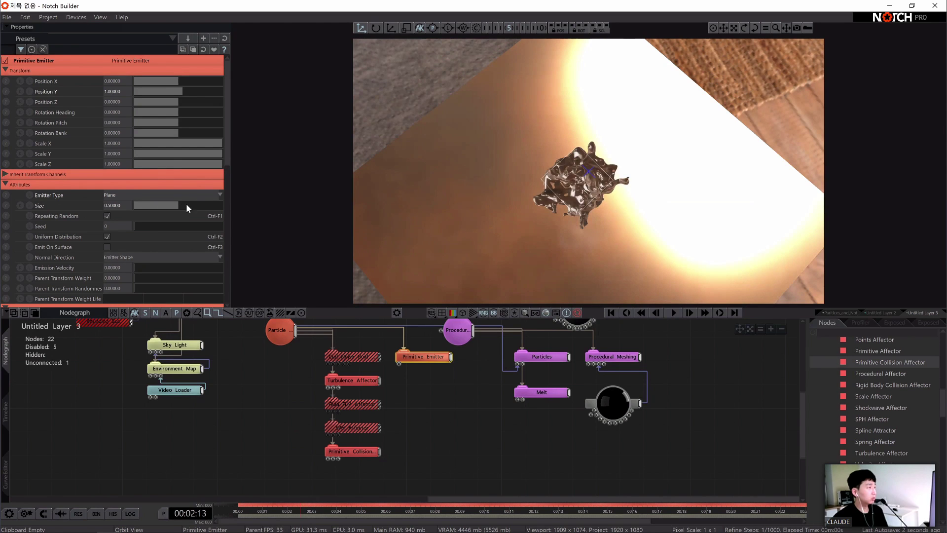
drag(185, 205, 641, 253)
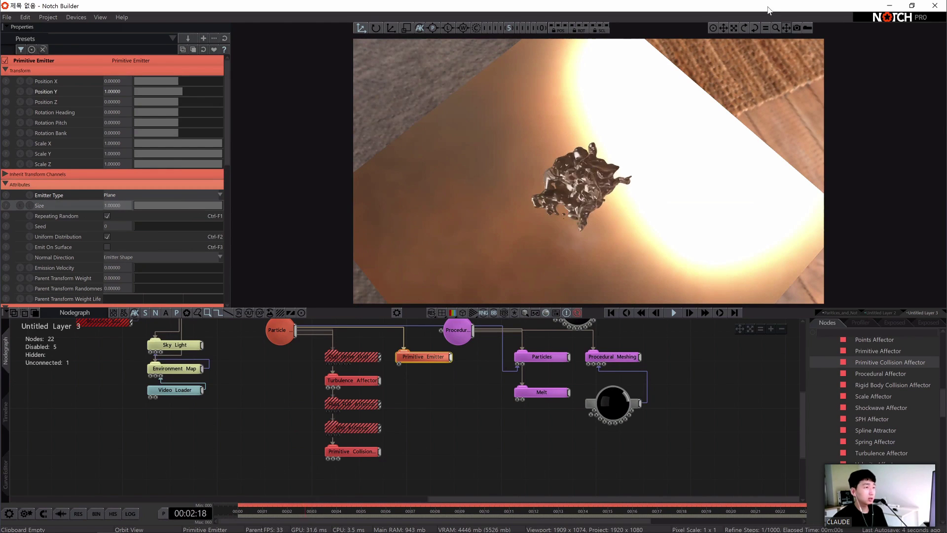
right_drag(641, 253, 641, 197)
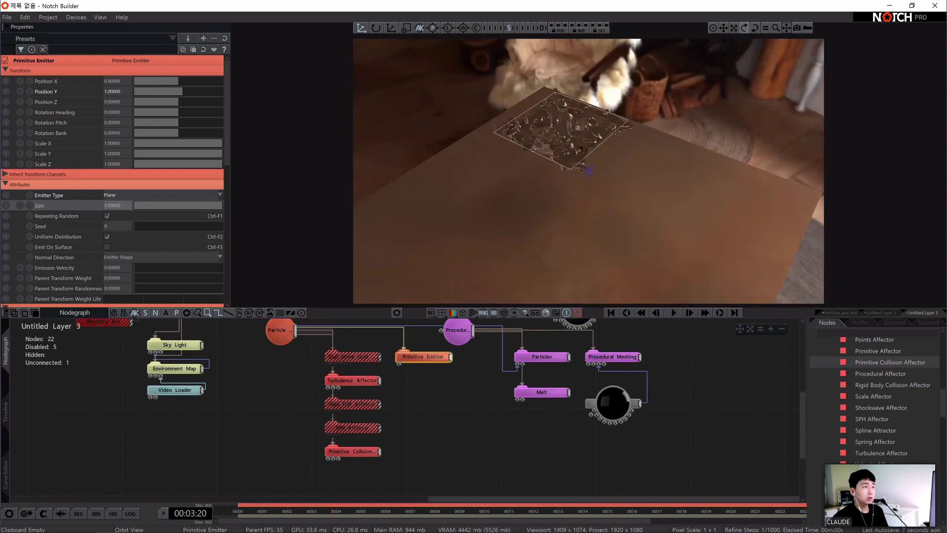
drag(744, 29, 14, 279)
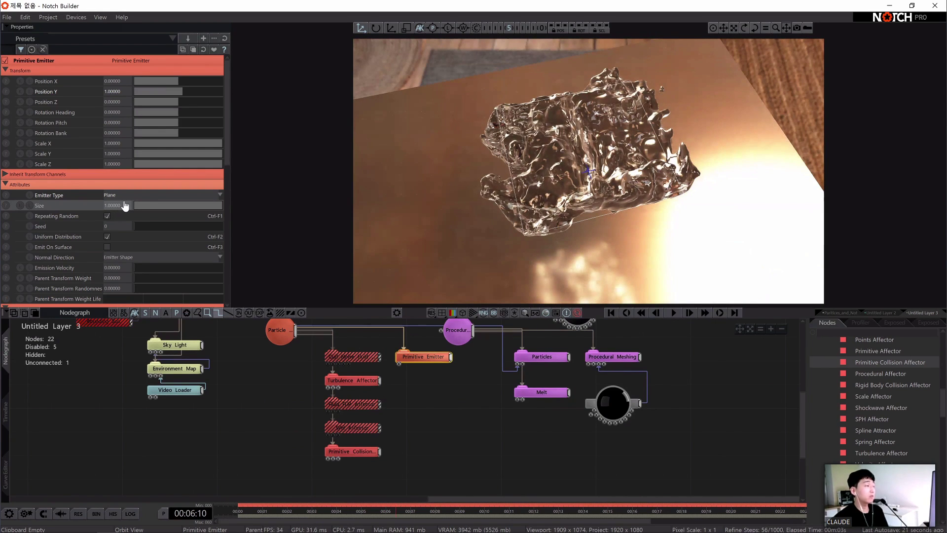
key(space)
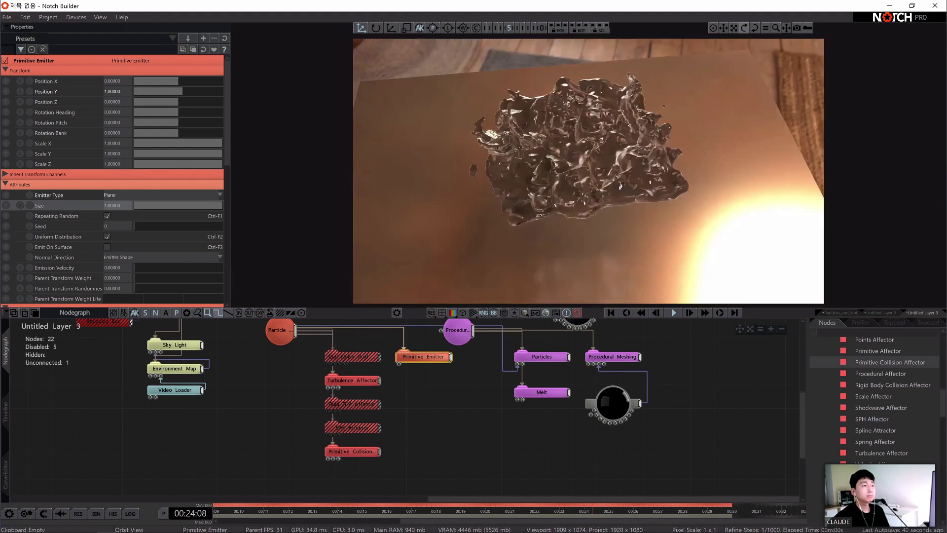
scroll(637, 170, down, 5)
scroll(637, 169, up, 4)
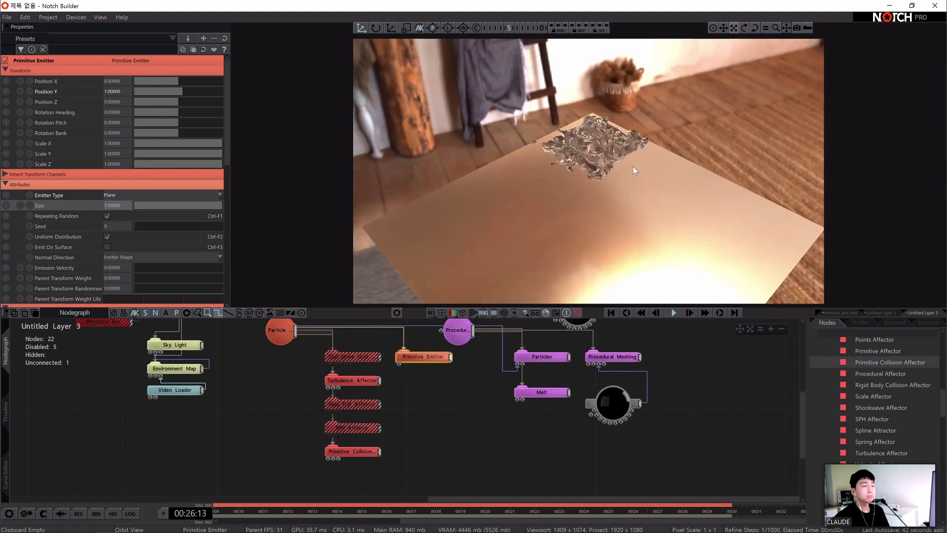
- Enable the Fluid FLIP Affector and replay the simulation from the start
middle_drag(421, 384, 459, 388)
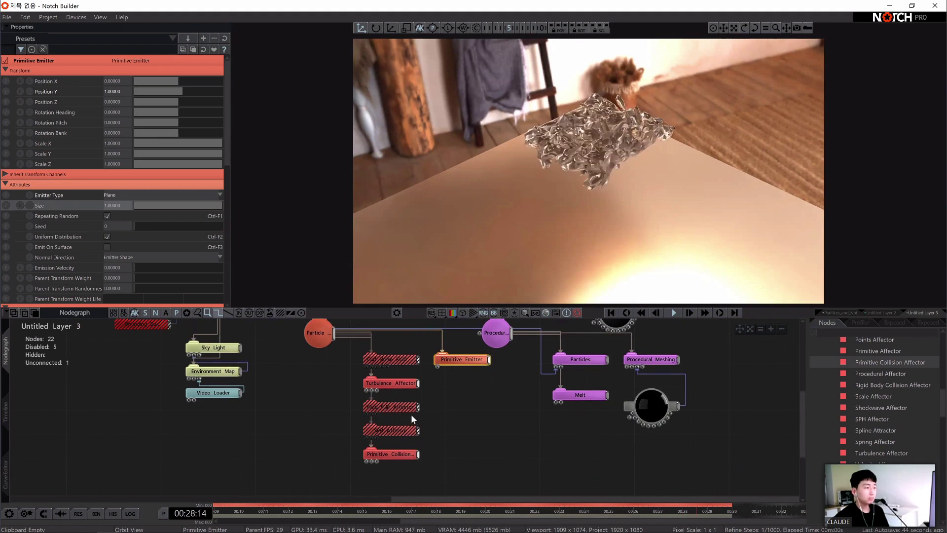
click(410, 407)
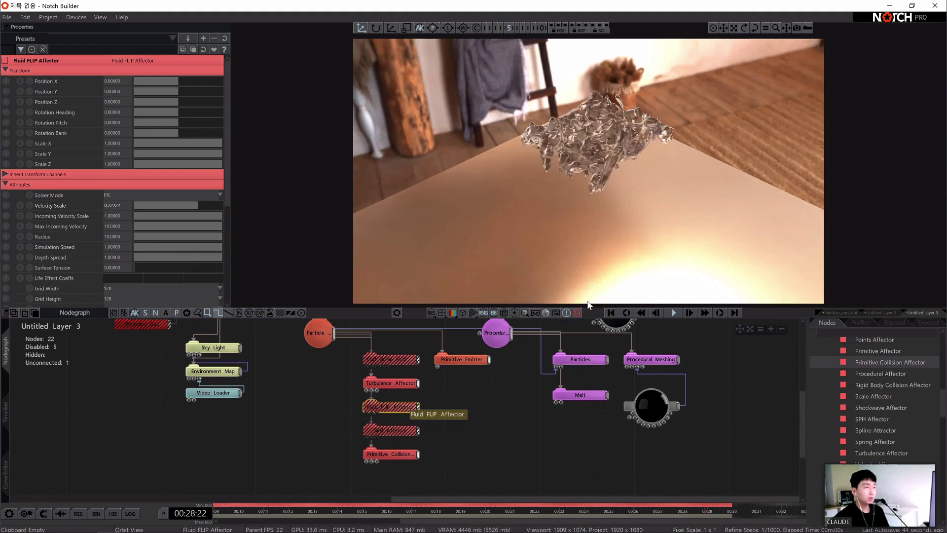
click(467, 363)
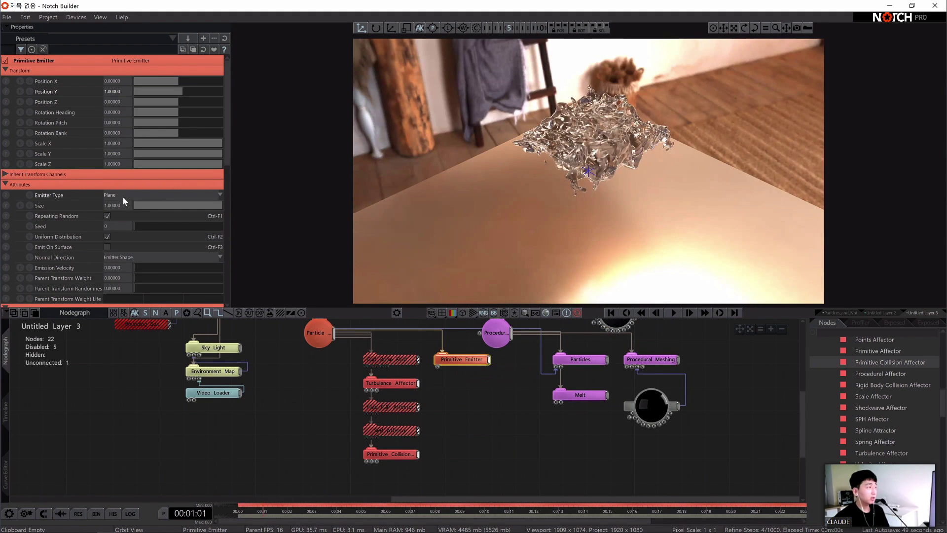
click(396, 409)
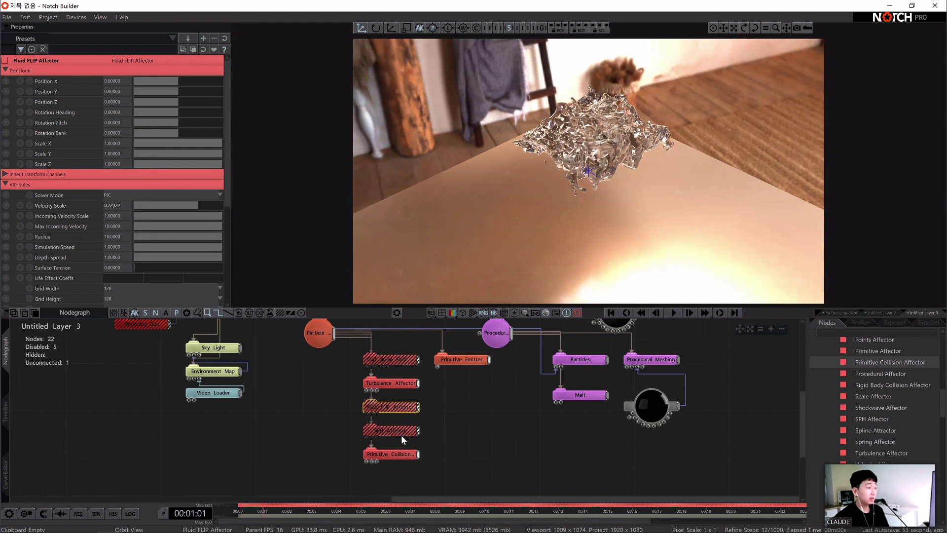
key(d)
click(461, 419)
key(space)
key(Home)
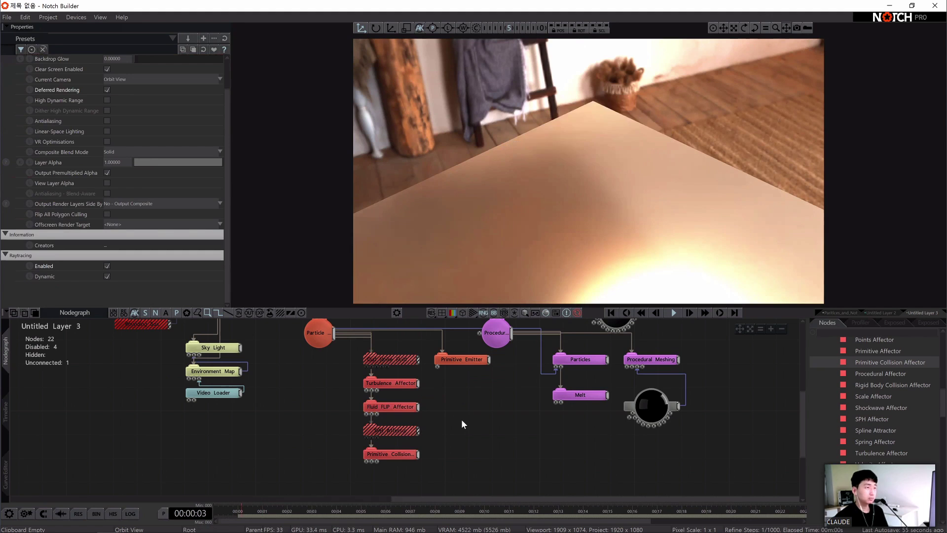
- Set the Primitive Collision Affector's Scale Y to 1 and Scale Z to 2
click(398, 454)
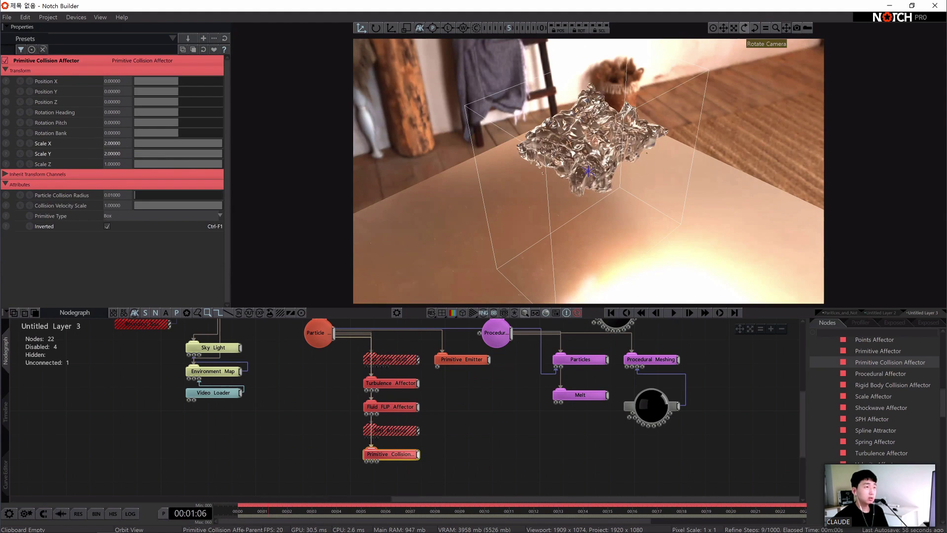
drag(745, 29, 747, 33)
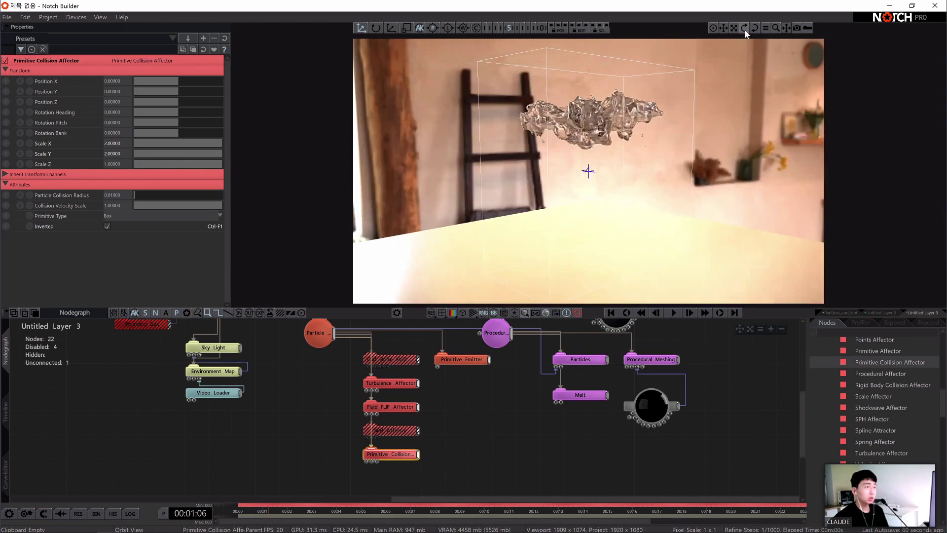
double_click(112, 155)
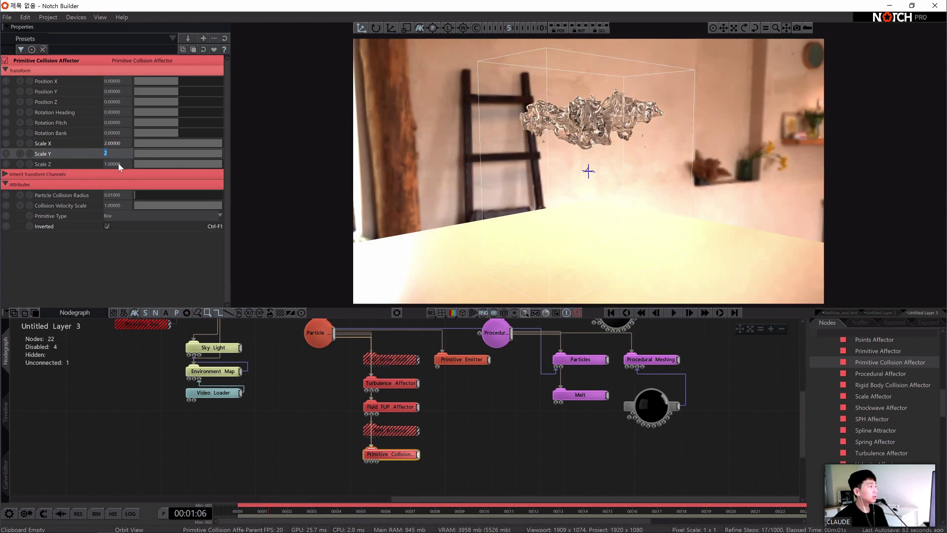
double_click(109, 163)
text(2)
key(Return)
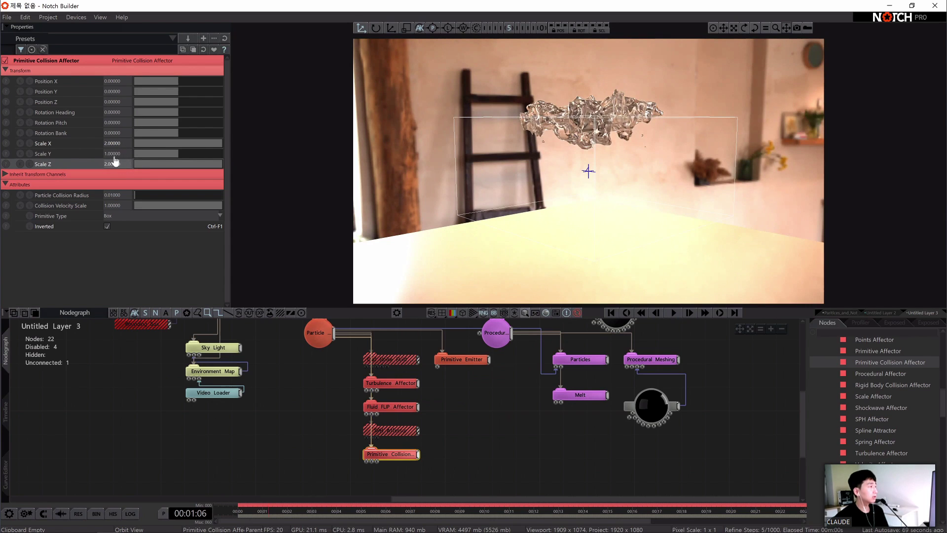
- Set the Primitive Emitter's Position Y to 0 and view the fluid inside the collision box from different angles
click(462, 359)
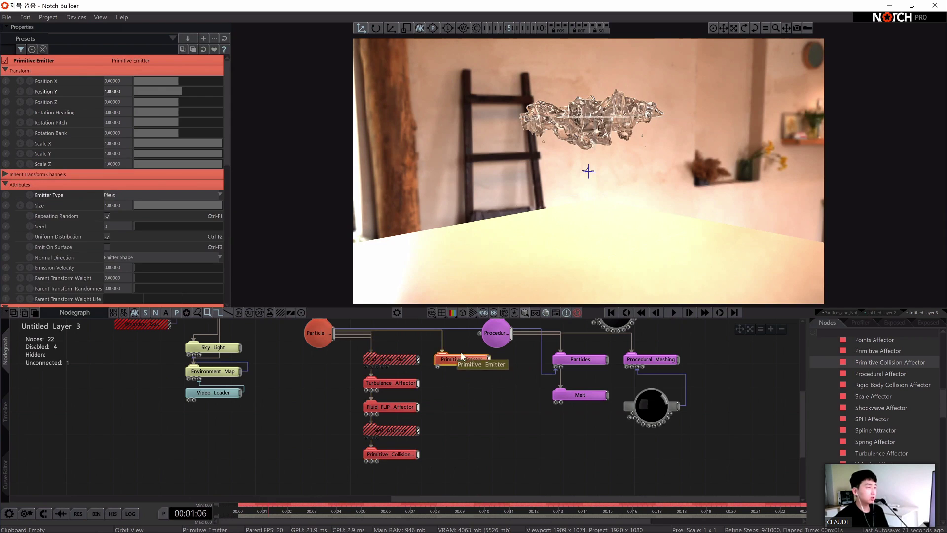
key(space)
key(space)
click(393, 453)
click(451, 361)
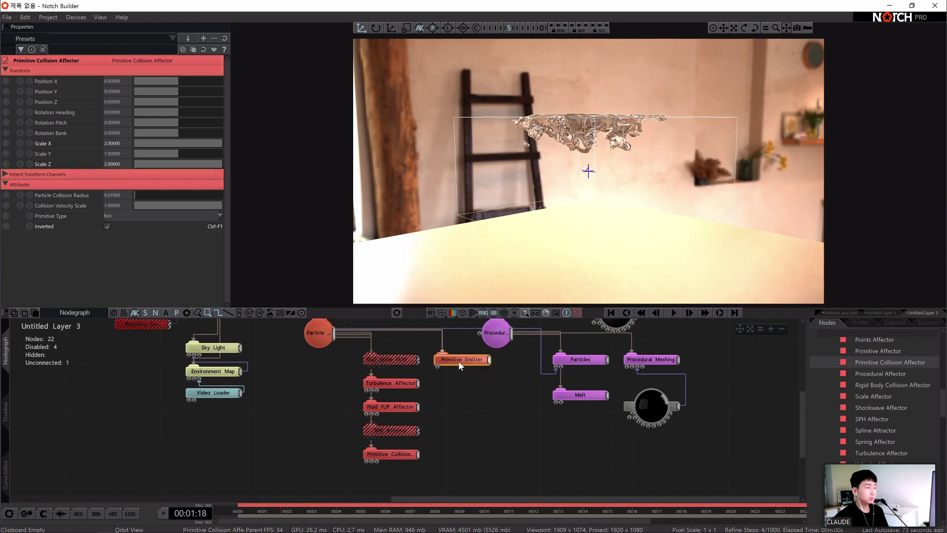
double_click(127, 92)
text(0)
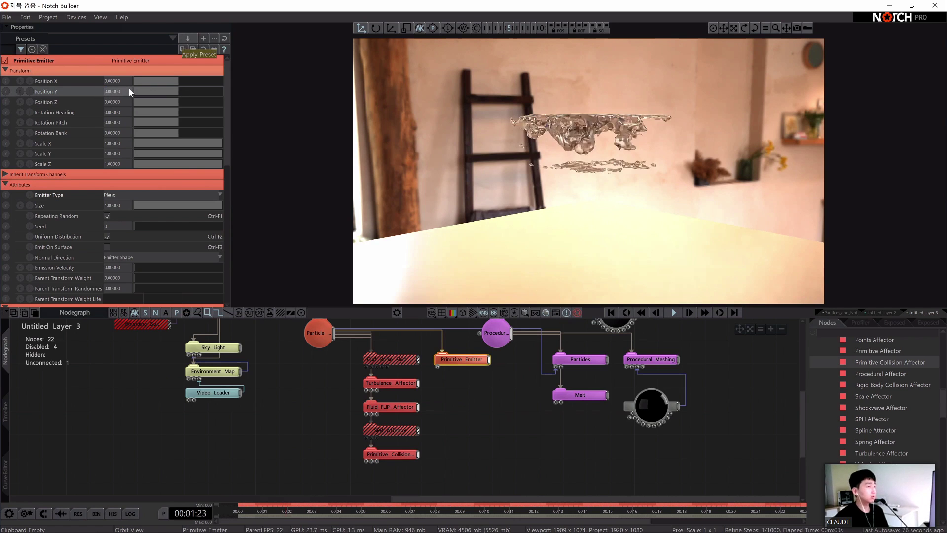
drag(745, 30, 775, 52)
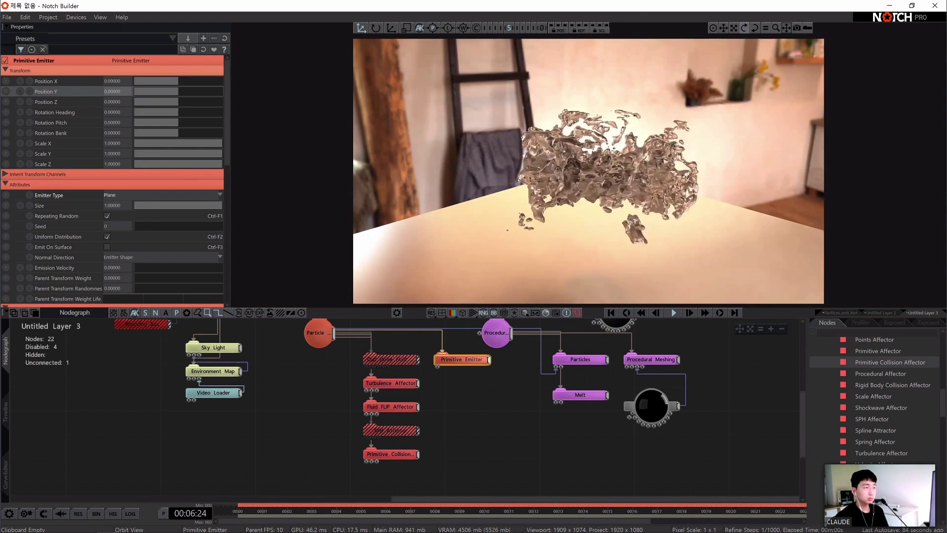
drag(568, 163, 537, 281)
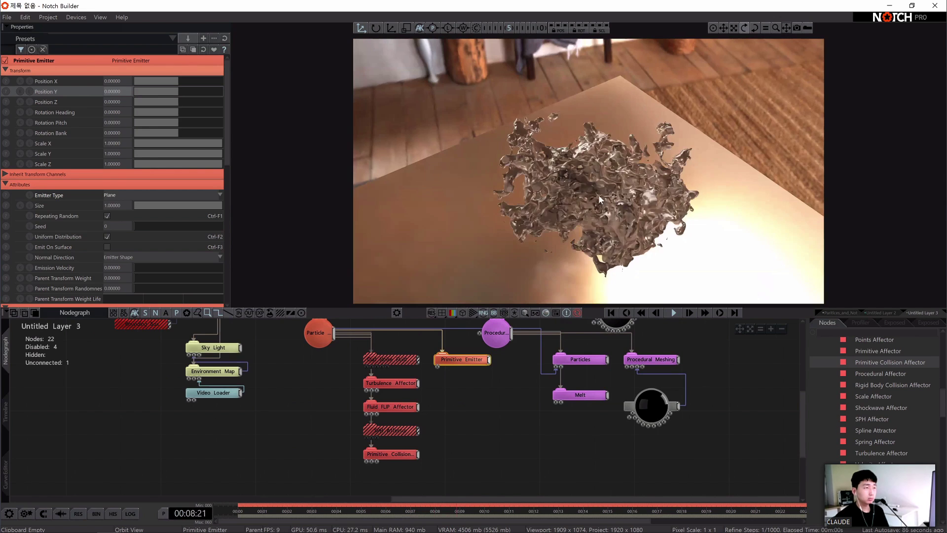
- Lower the Turbulence Affector's Noise Scale to about 0.95
middle_drag(411, 386, 419, 359)
click(414, 359)
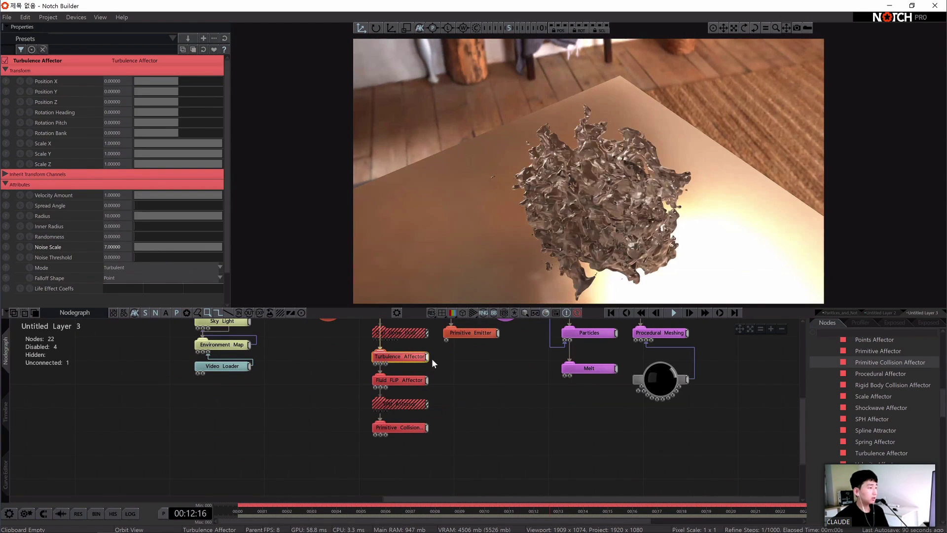
click(150, 249)
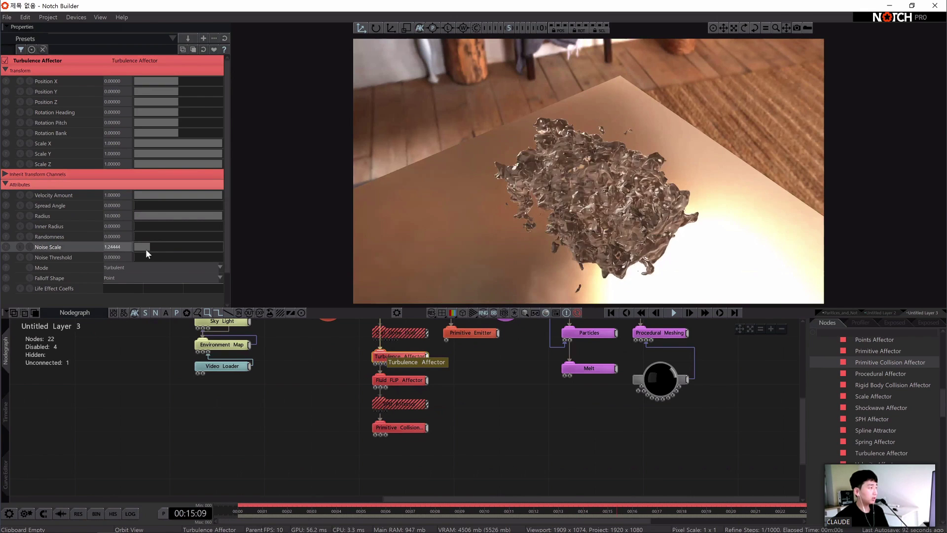
drag(146, 249, 152, 249)
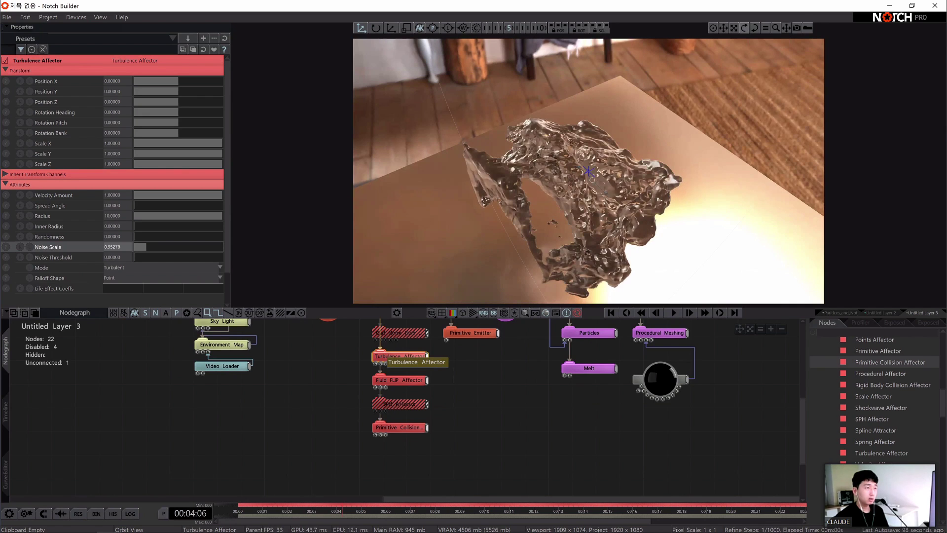
- Play the simulation and examine the turbulent glass fluid's shape and motion from several camera angles
drag(744, 27, 592, 27)
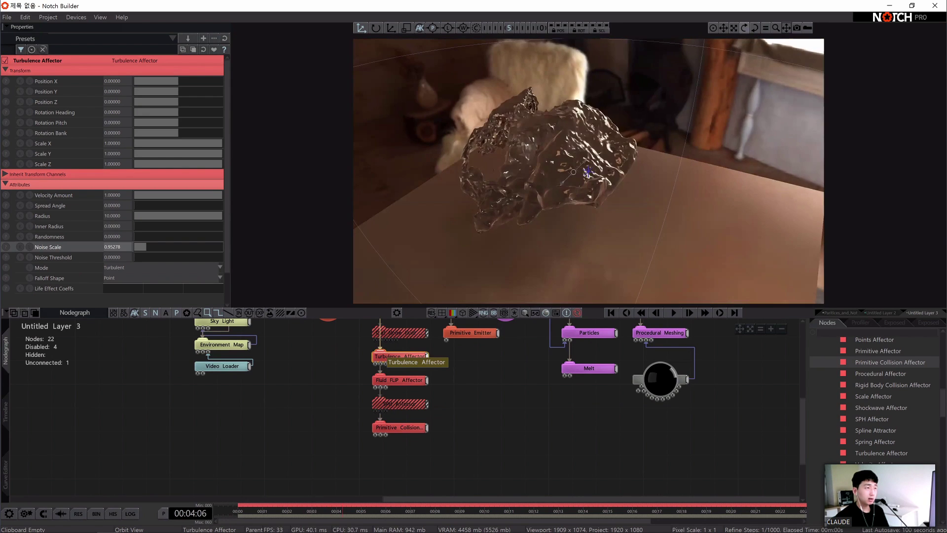
drag(573, 172, 583, 190)
key(space)
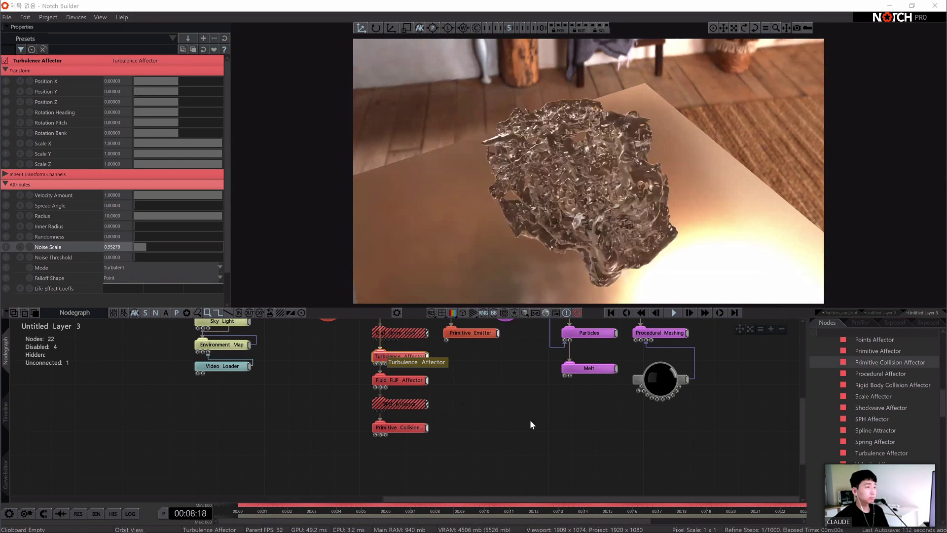
click(519, 406)
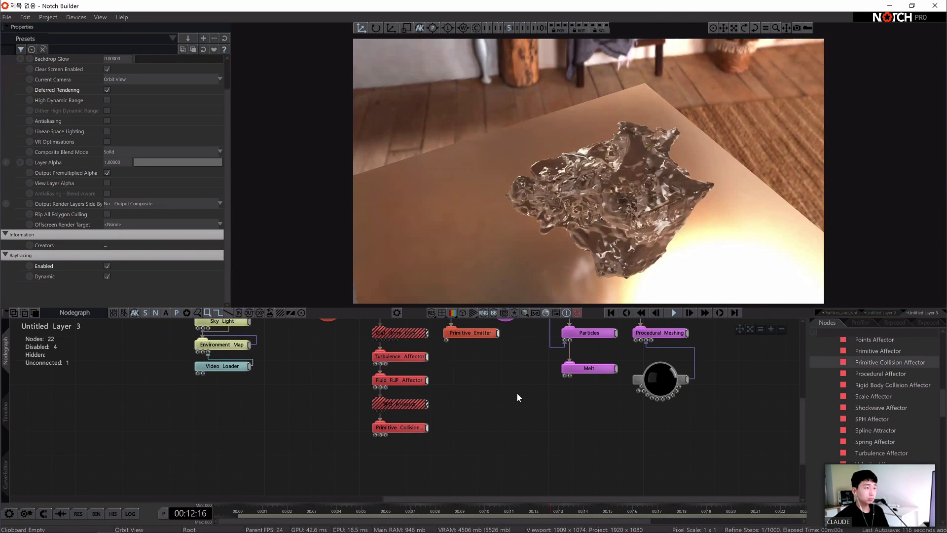
key(space)
mouse_move(503, 393)
middle_down()
mouse_move(522, 409)
mouse_move(509, 405)
middle_up()
key(space)
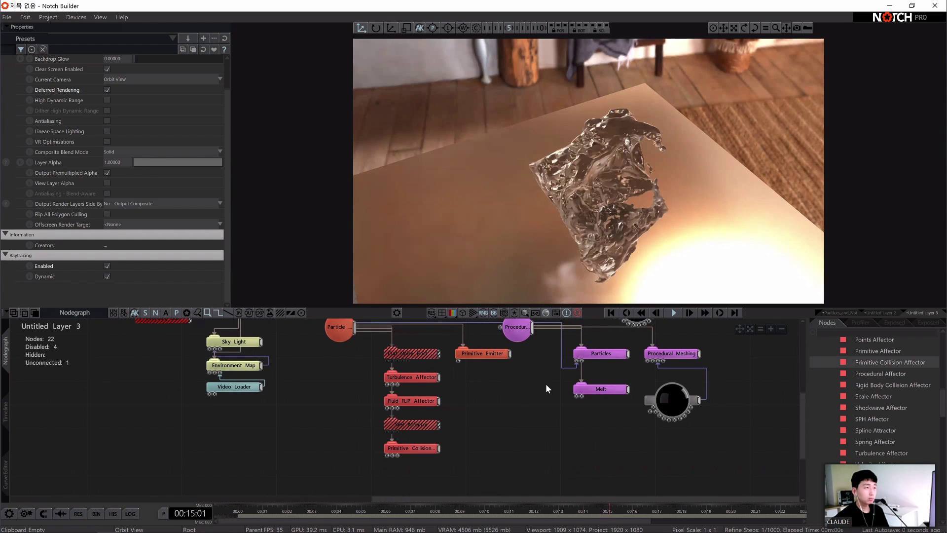
middle_drag(382, 378, 412, 363)
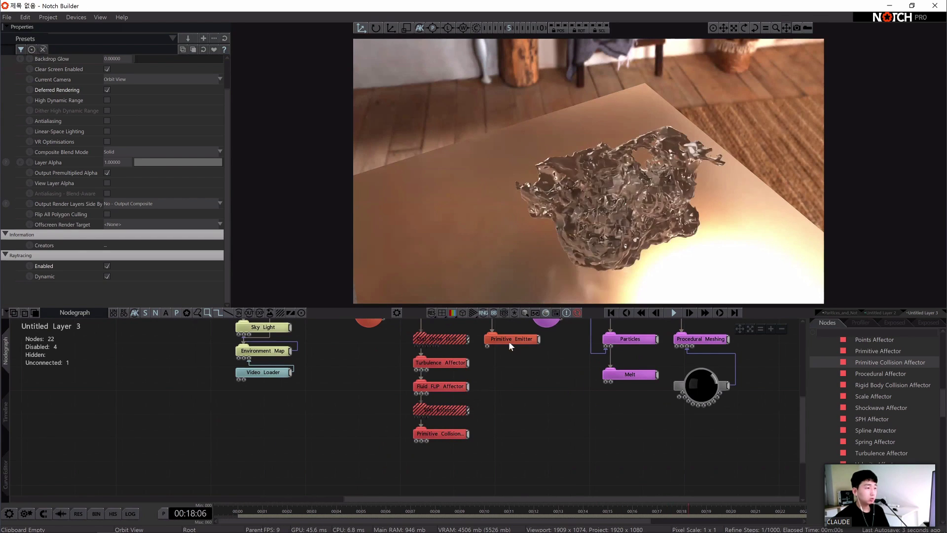
- Set the Primitive Emitter's Size to 2
click(441, 433)
click(511, 339)
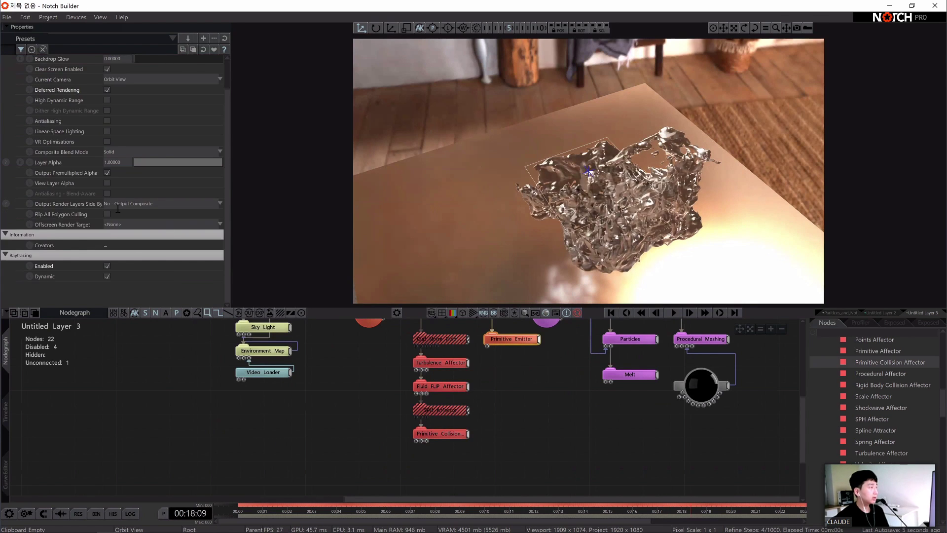
click(112, 205)
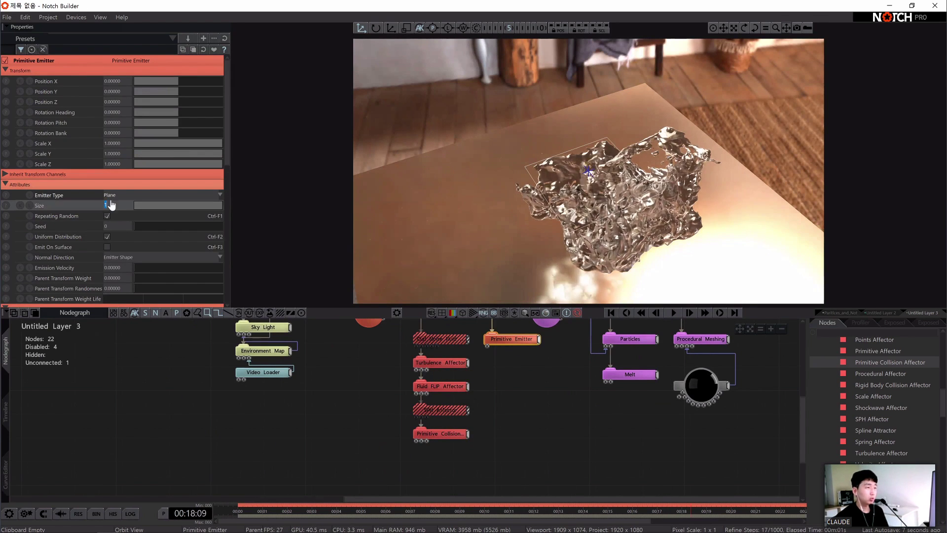
text(2)
key(Return)
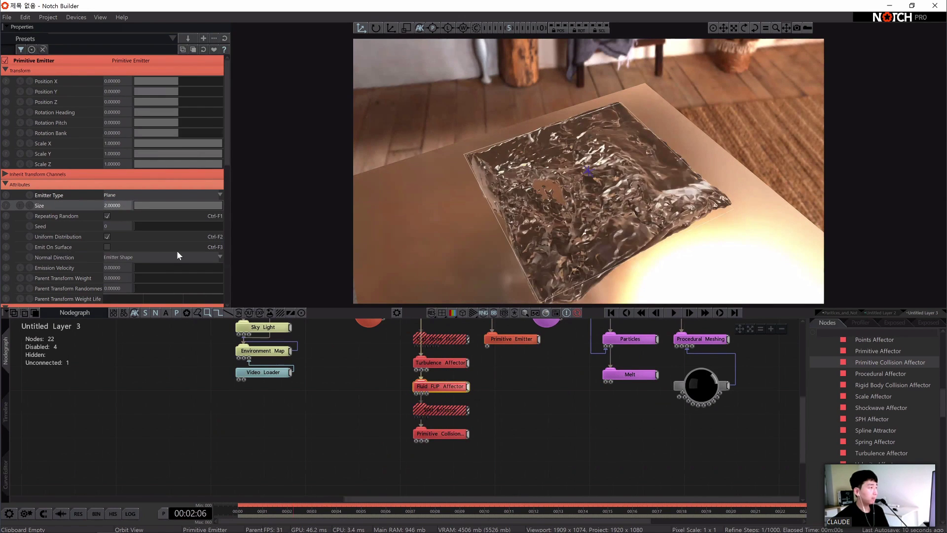
- Turn off Use 3D Solver on the Fluid FLIP Affector and replay the simulation to check the glass surface
key(space)
scroll(156, 243, down, 1)
scroll(156, 244, down, 5)
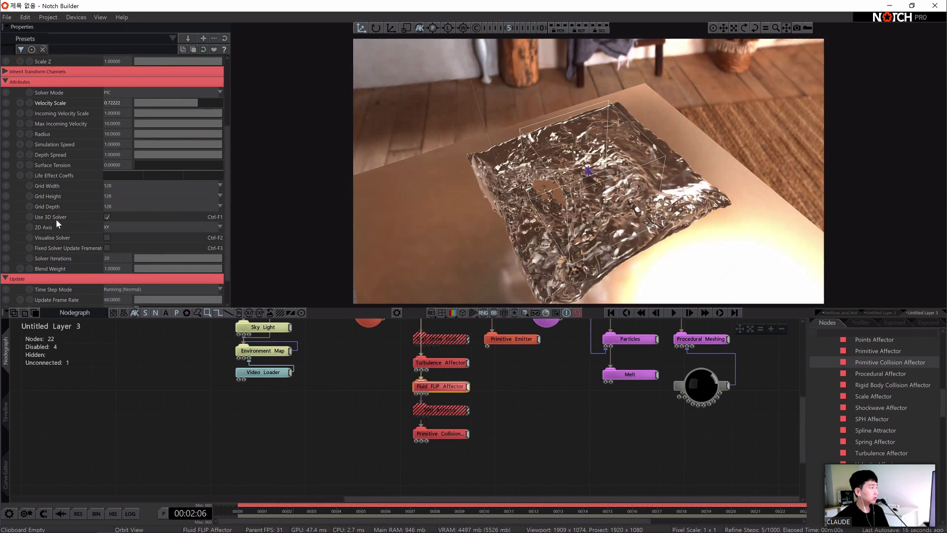
click(106, 216)
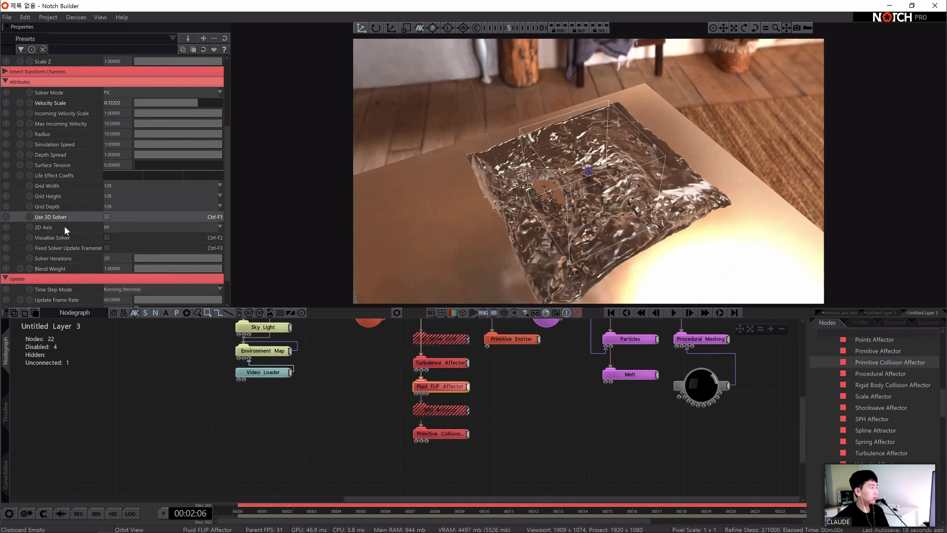
click(493, 377)
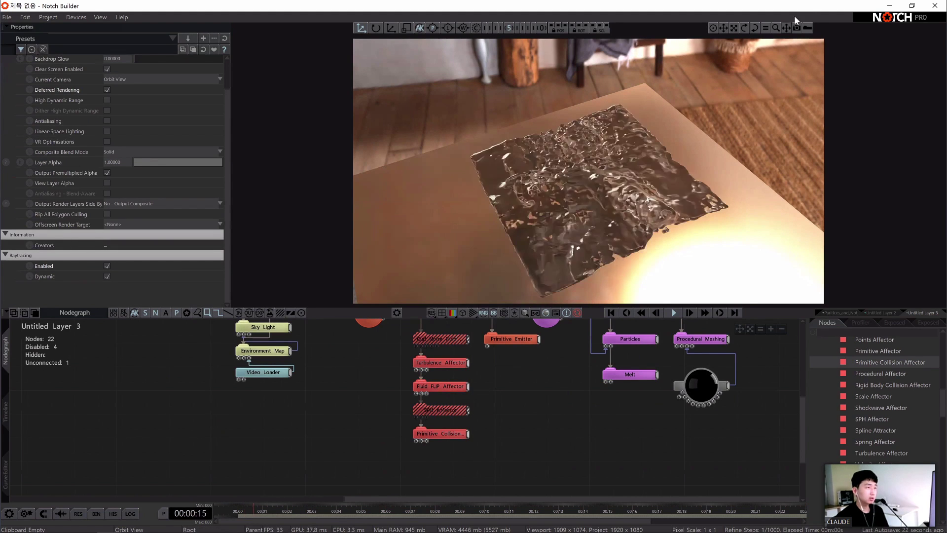
drag(744, 27, 744, 59)
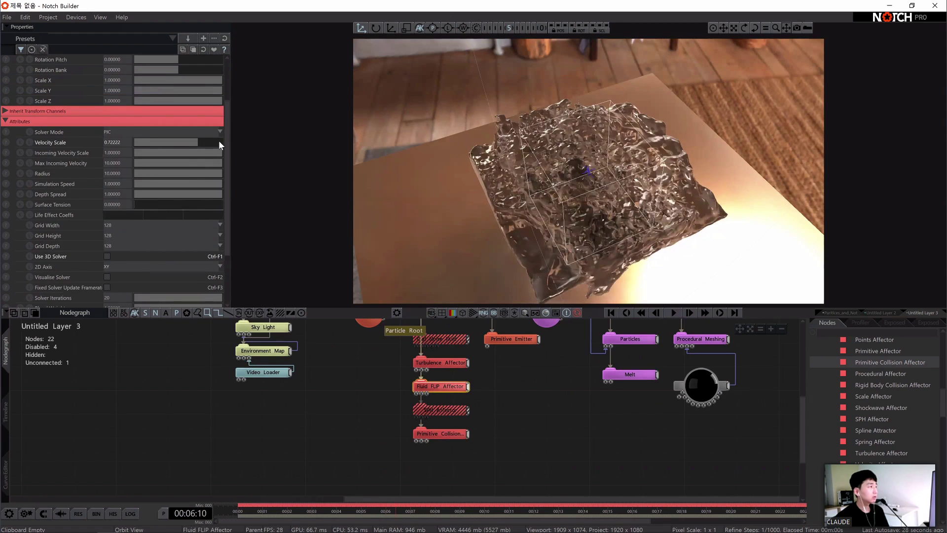
- Raise the Fluid FLIP Affector's Velocity Scale to about 0.97 and set its 2D Axis to XZ
click(218, 142)
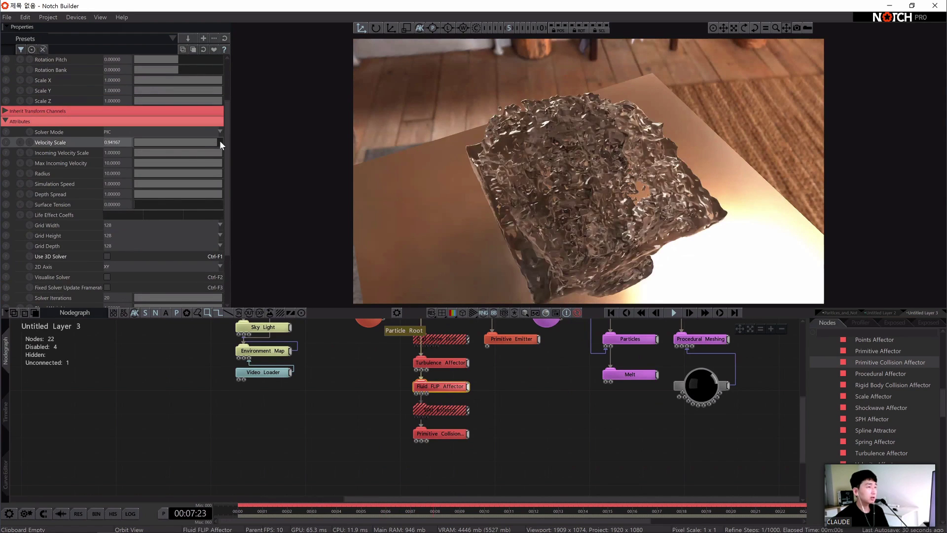
drag(218, 142, 220, 142)
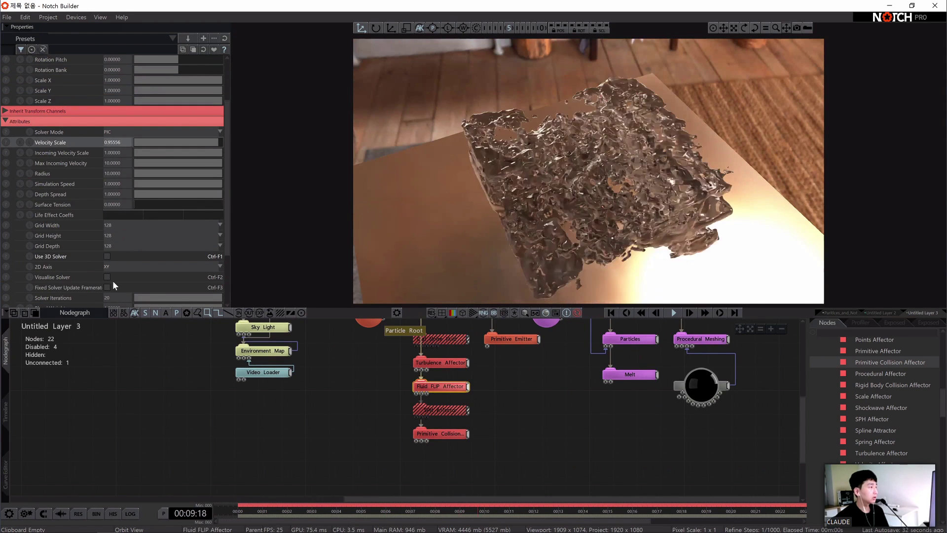
click(49, 270)
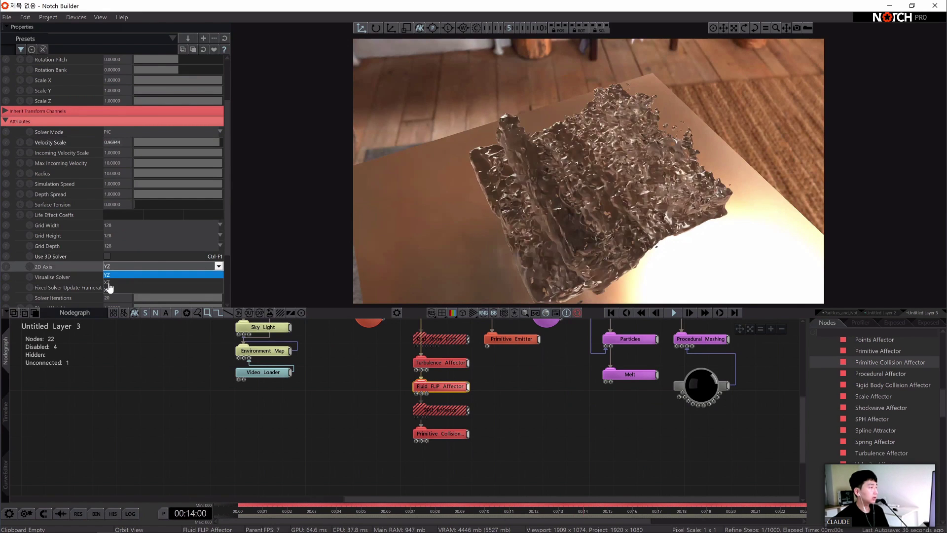
click(120, 282)
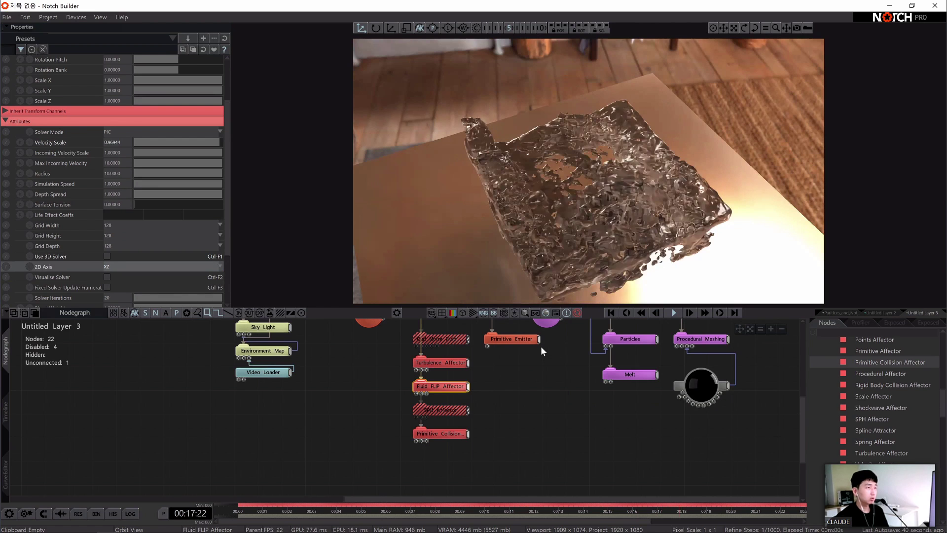
- Restart the simulation, enable the disabled Curl Noise Fluid Affector and lower its Noise Size to about 0.40
click(441, 339)
key(Home)
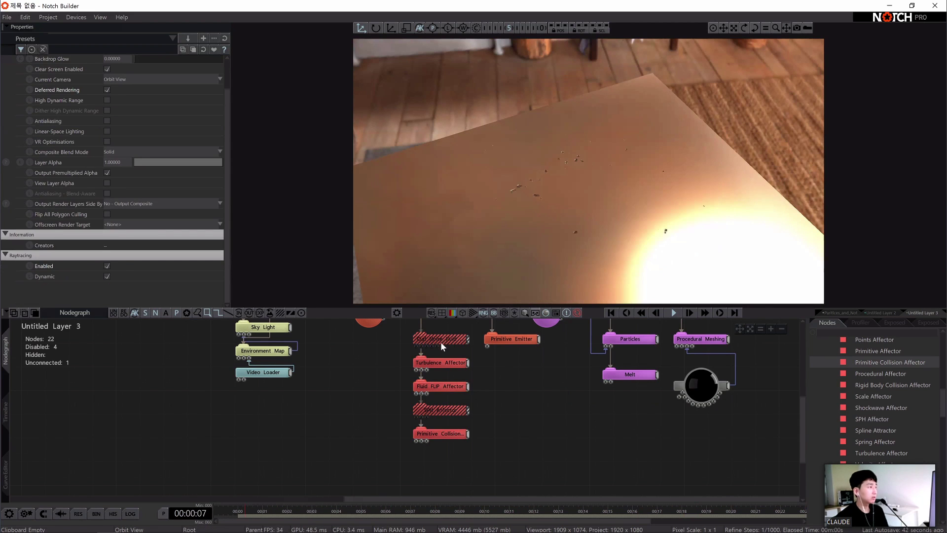
click(440, 342)
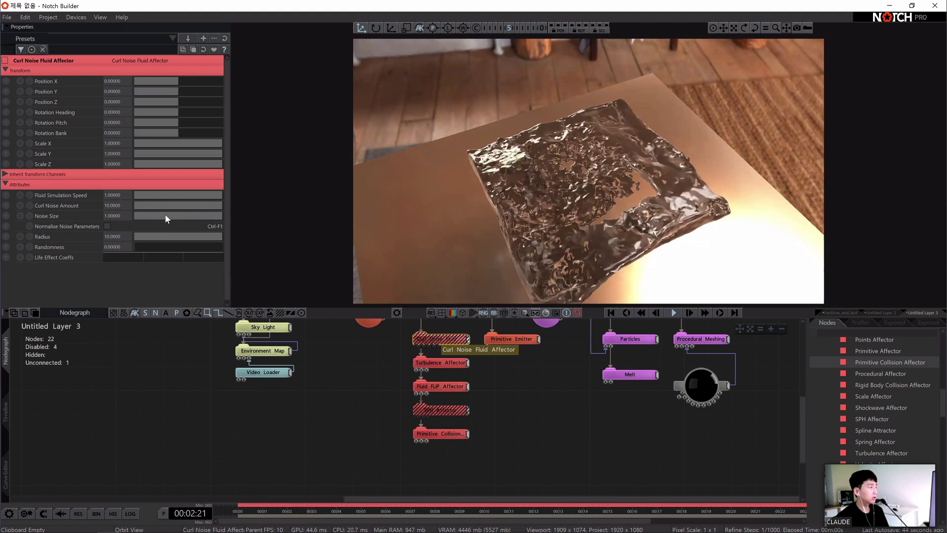
key(d)
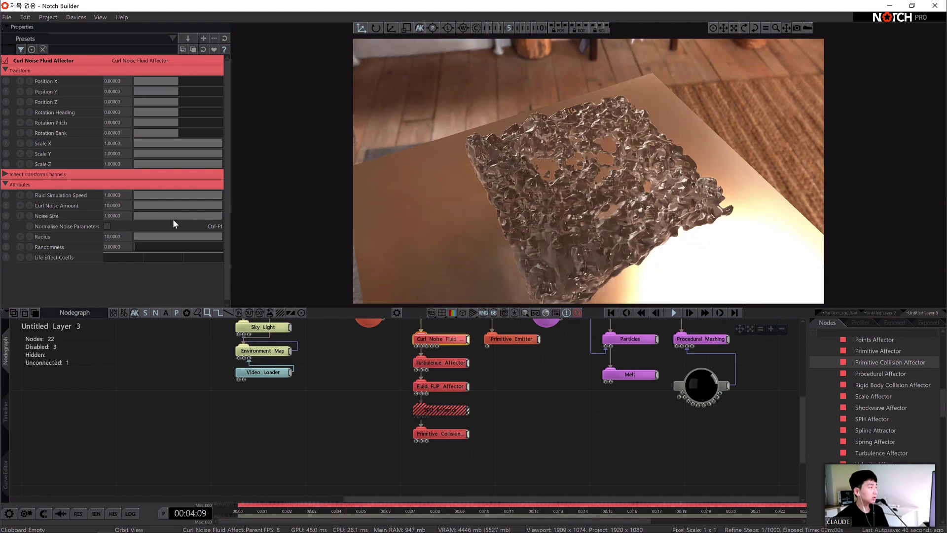
drag(174, 219, 171, 219)
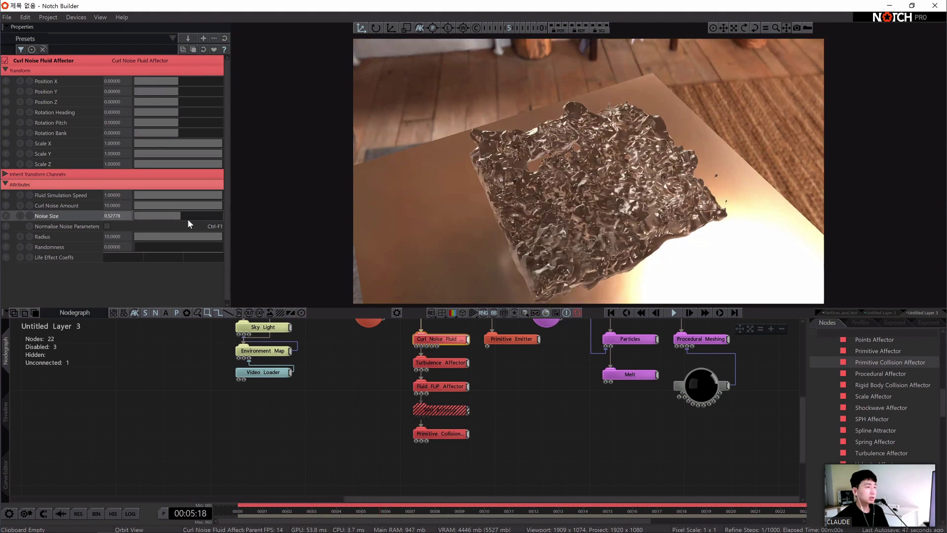
drag(189, 218, 170, 217)
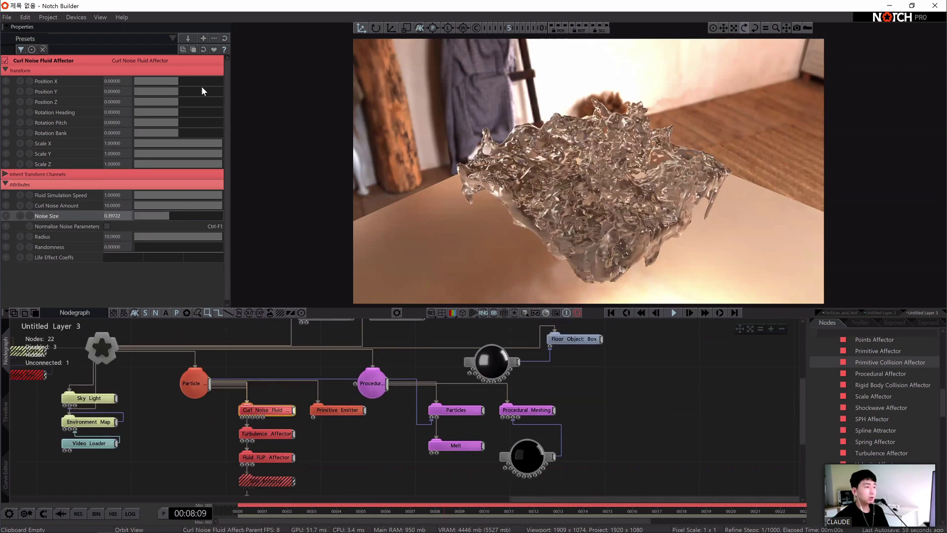
- Set the Floor Object's Position Y to about 0.028 so the floor sits slightly higher under the fluid
drag(275, 85, 257, 87)
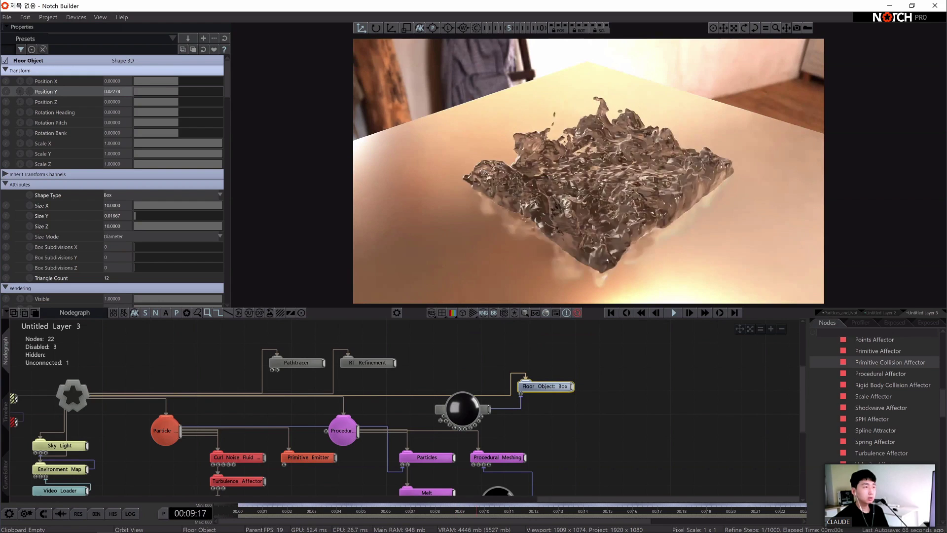
drag(744, 29, 738, 29)
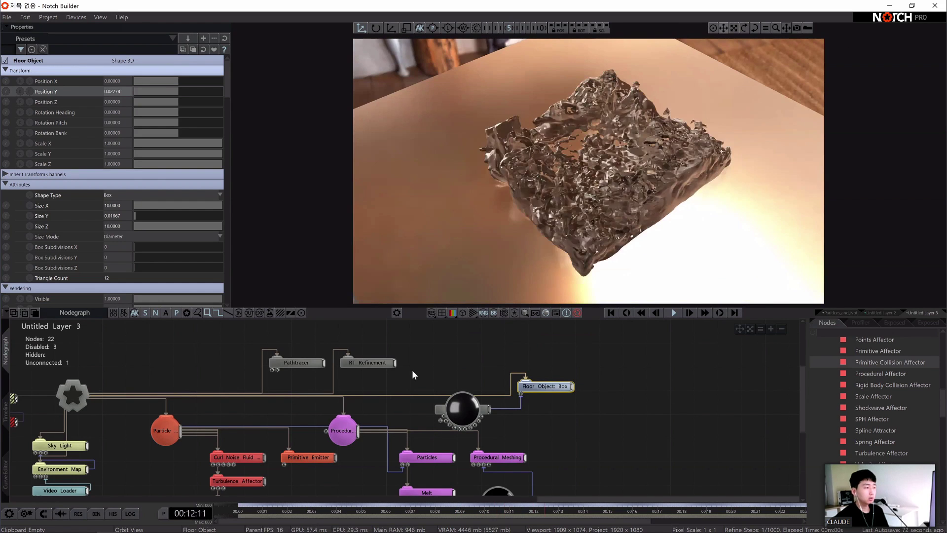
- Set the Particle Size of the Particles node under the Procedural Root to about 0.033
middle_drag(484, 418, 571, 329)
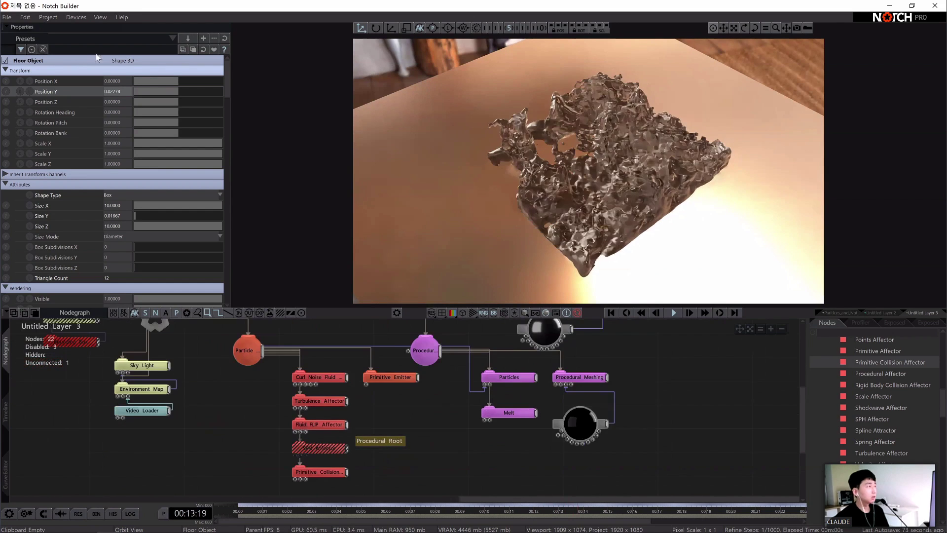
click(515, 370)
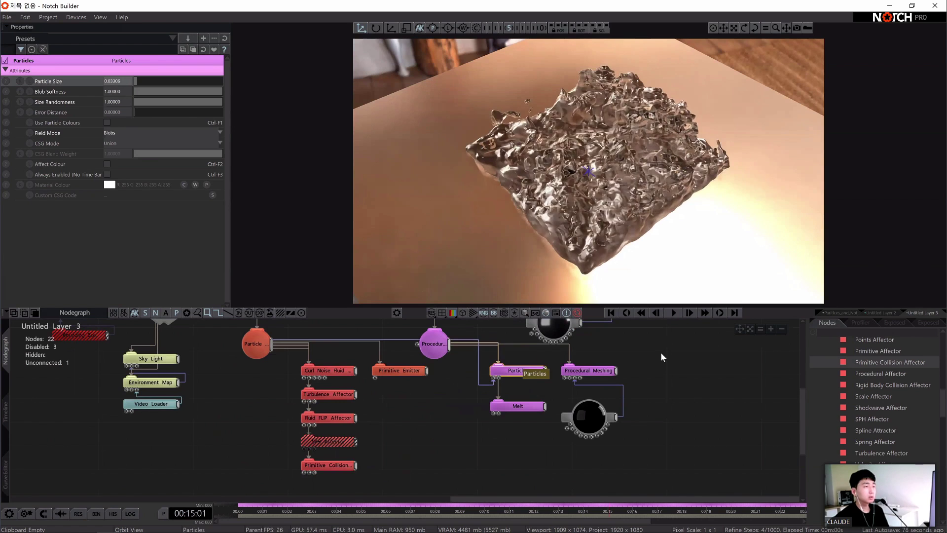
click(715, 69)
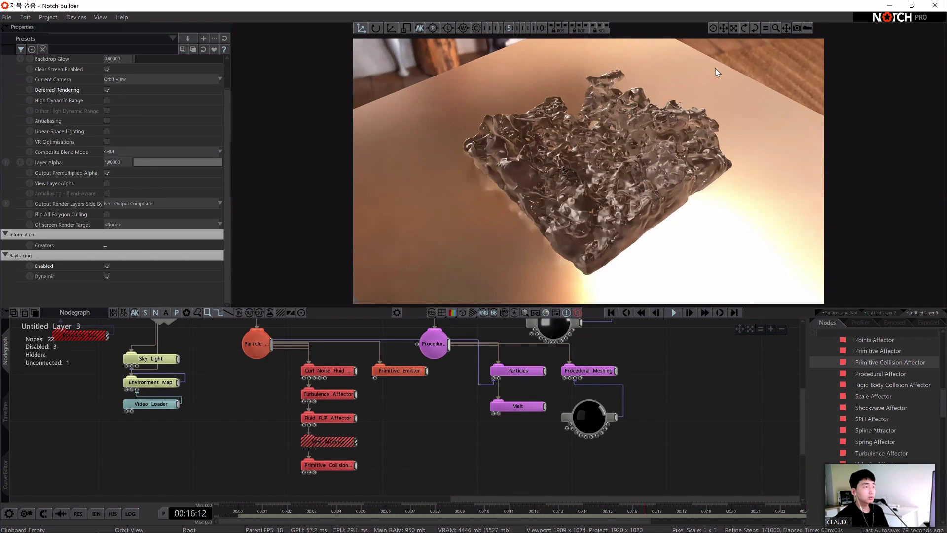
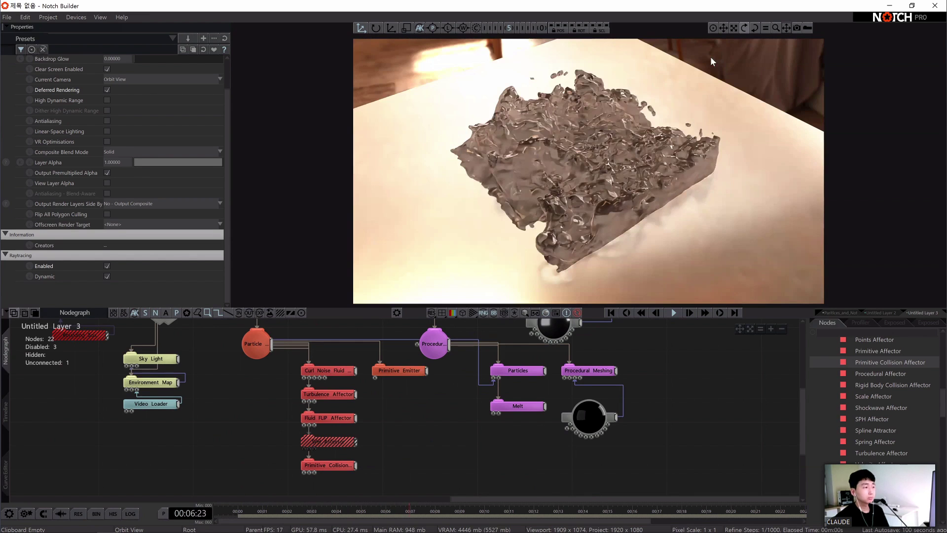
- Set the Curl Noise Fluid Affector's Noise Size to about 0.47 and pause the simulation to check the render from a lower angle
click(397, 371)
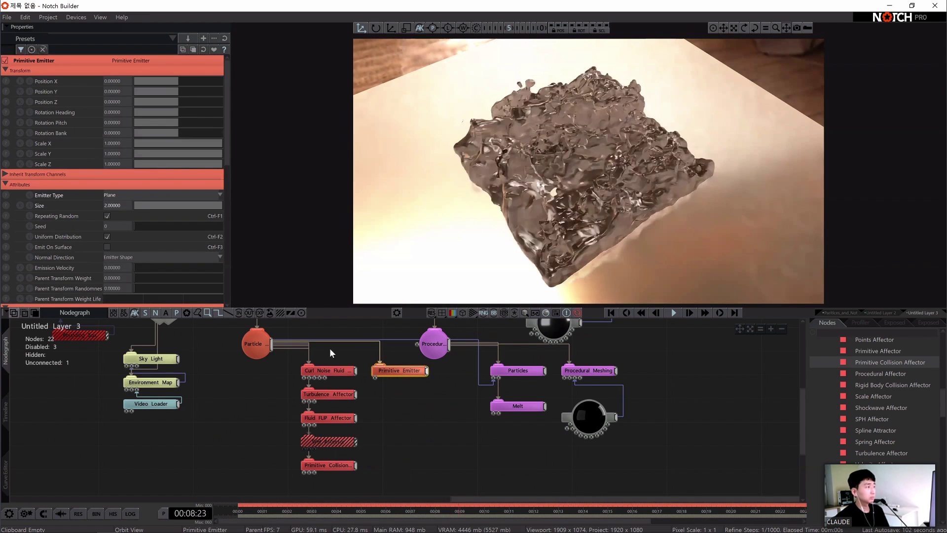
click(327, 370)
click(176, 216)
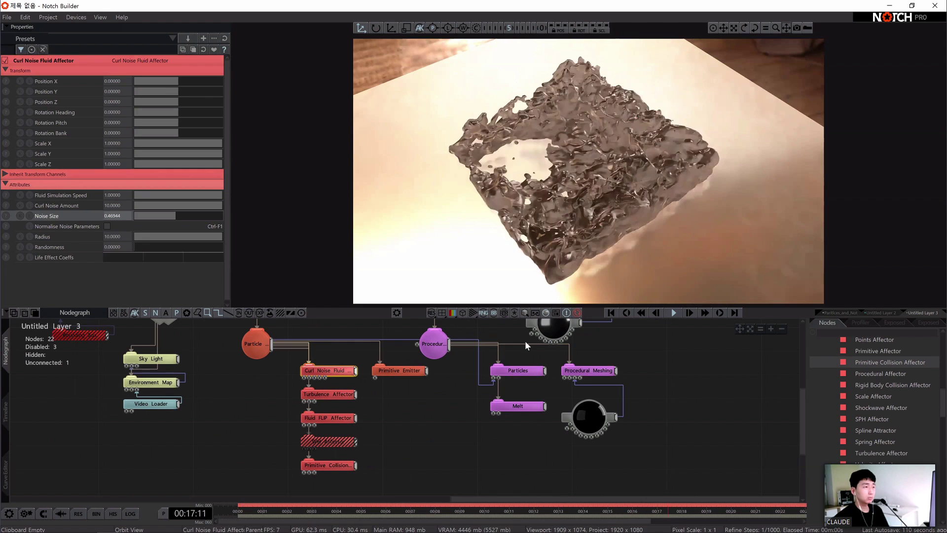
key(space)
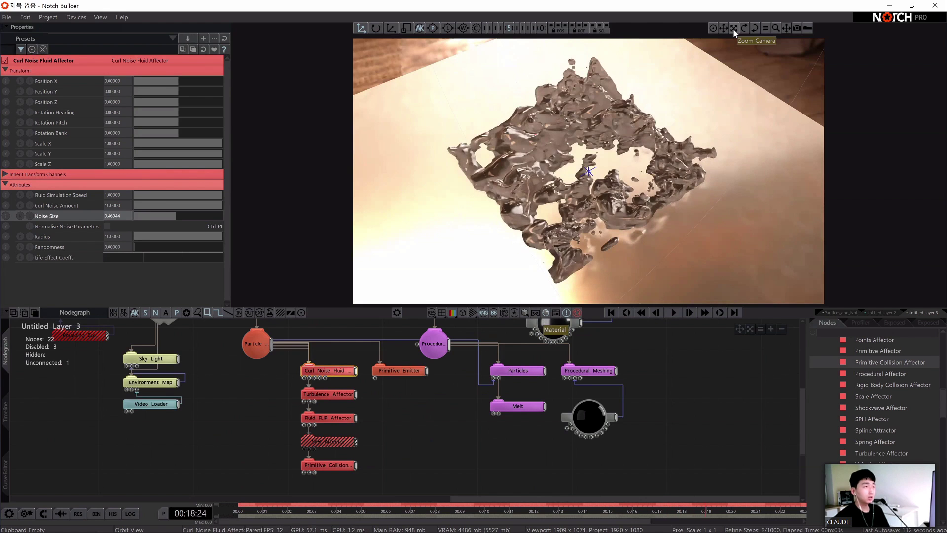
mouse_move(733, 28)
mouse_down()
mouse_move(743, 31)
mouse_move(744, 14)
mouse_up()
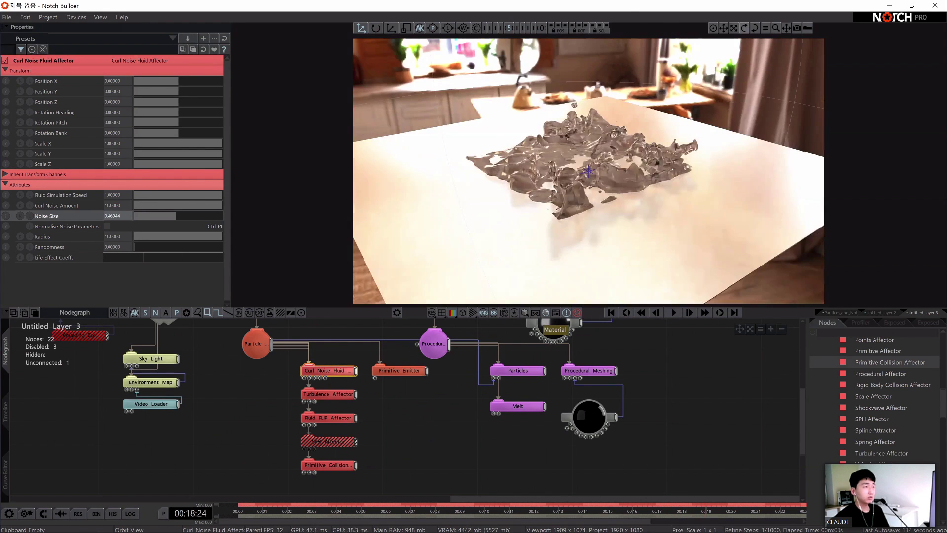
click(258, 433)
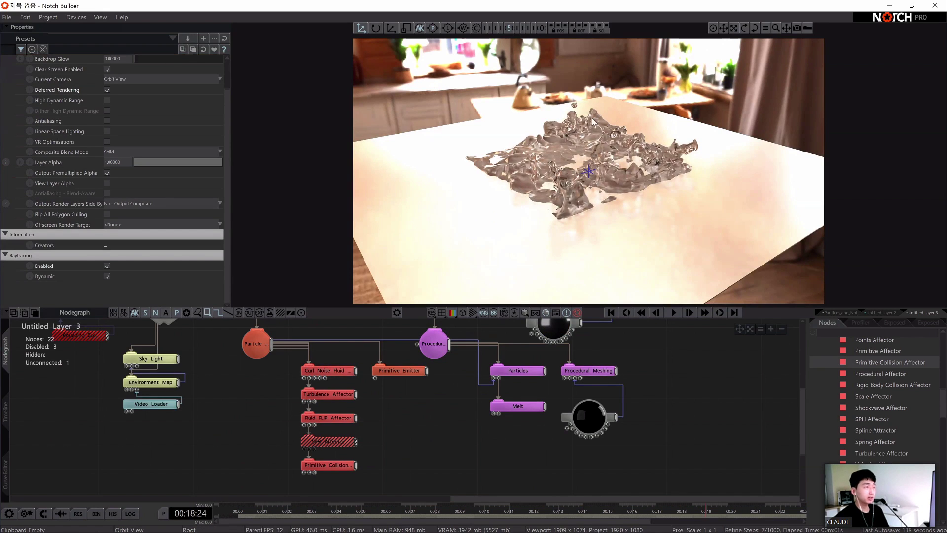
- Switch to the Poly Haven page in the browser and look through the full HDRI library for another environment image
mouse_move(157, 531)
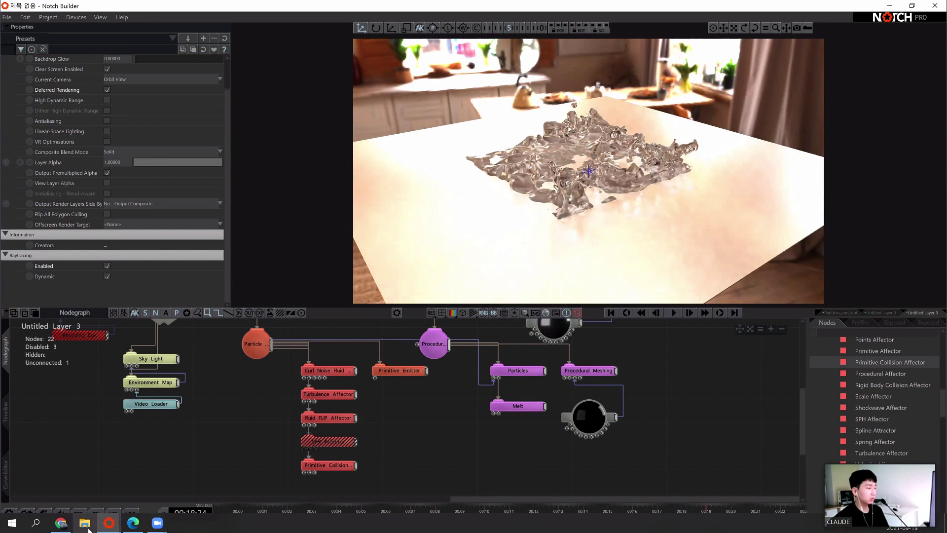
key(alt+Tab)
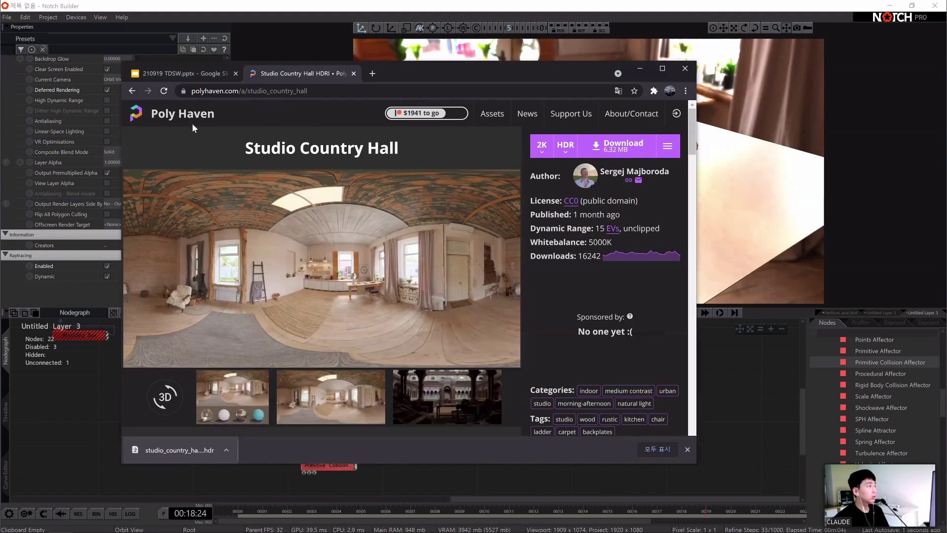
click(132, 91)
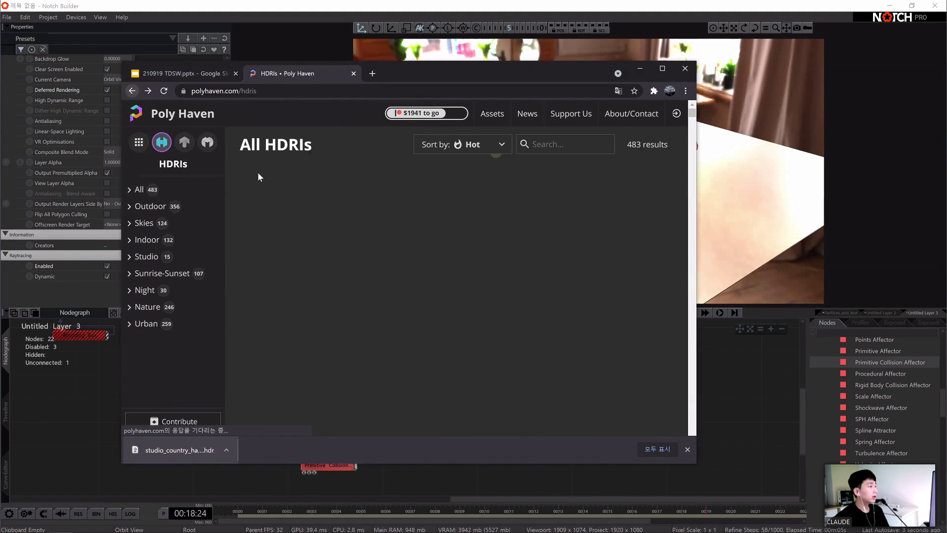
scroll(526, 222, down, 6)
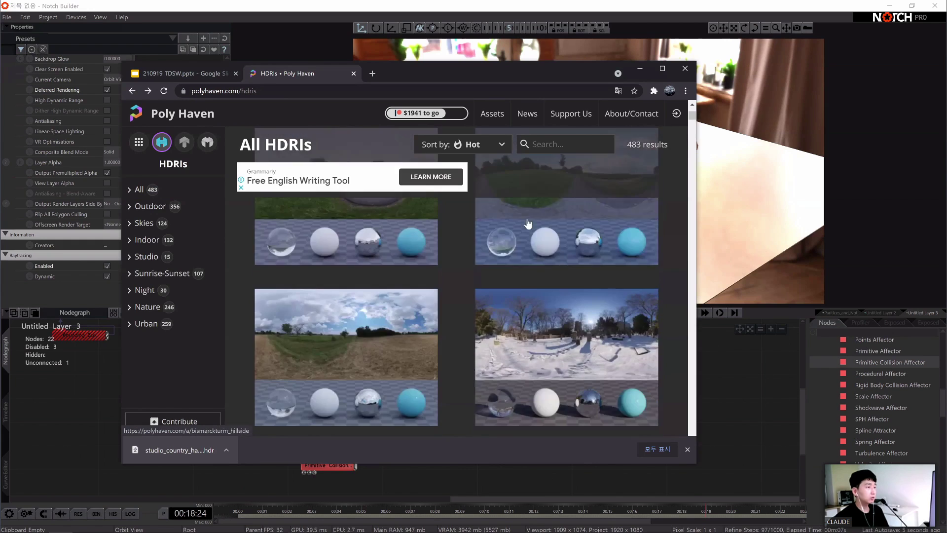
scroll(554, 269, down, 5)
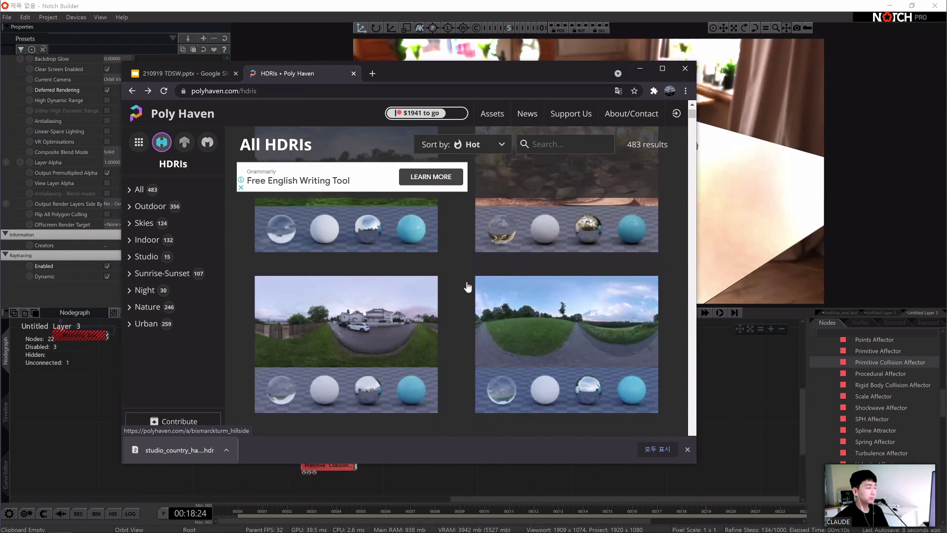
scroll(454, 277, down, 1)
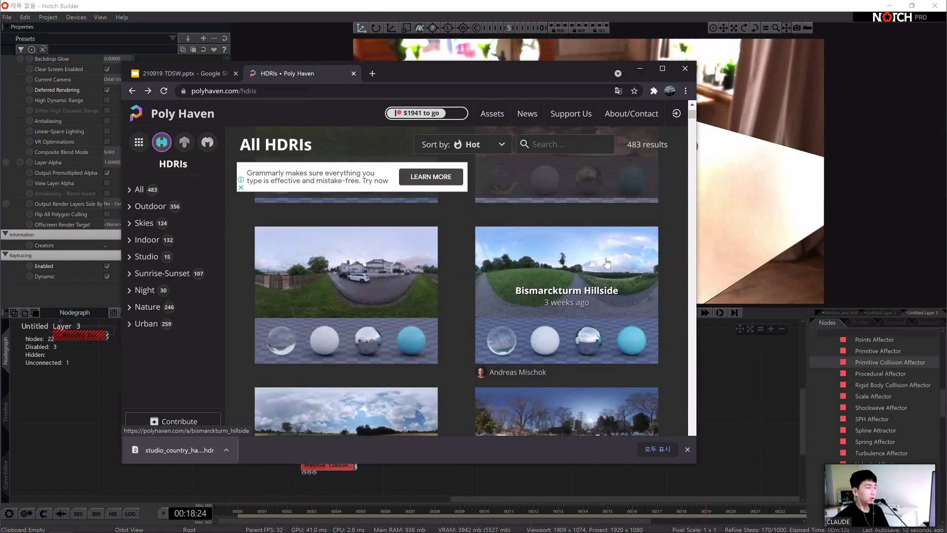
scroll(617, 254, down, 8)
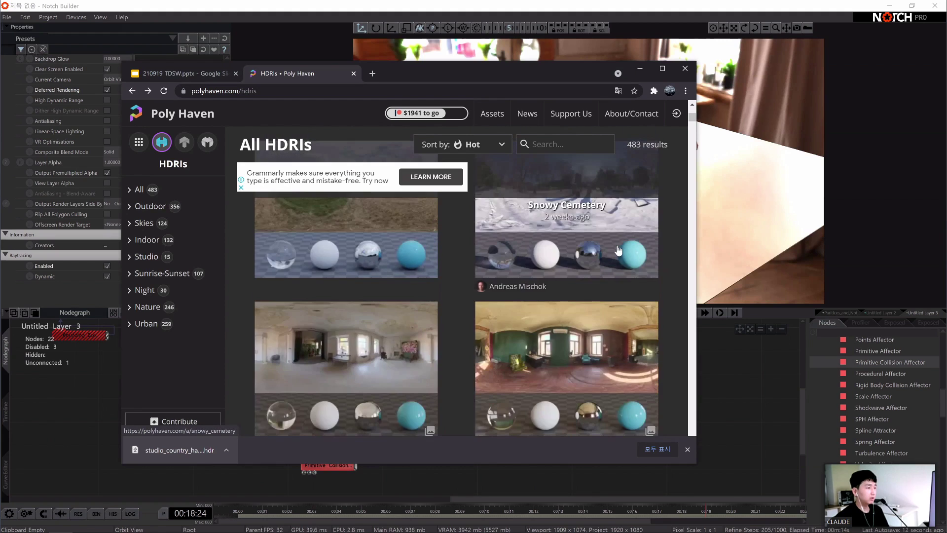
scroll(619, 250, down, 8)
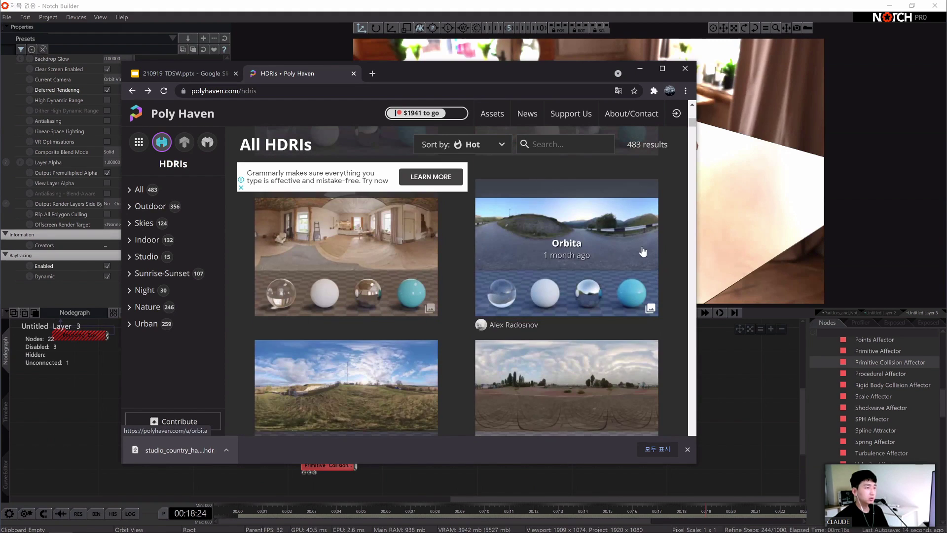
scroll(634, 258, down, 8)
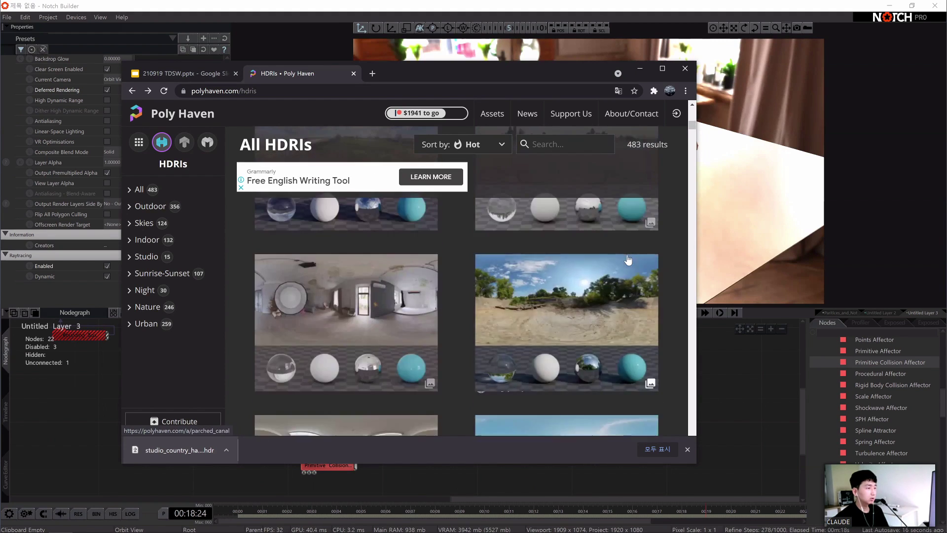
scroll(628, 260, down, 8)
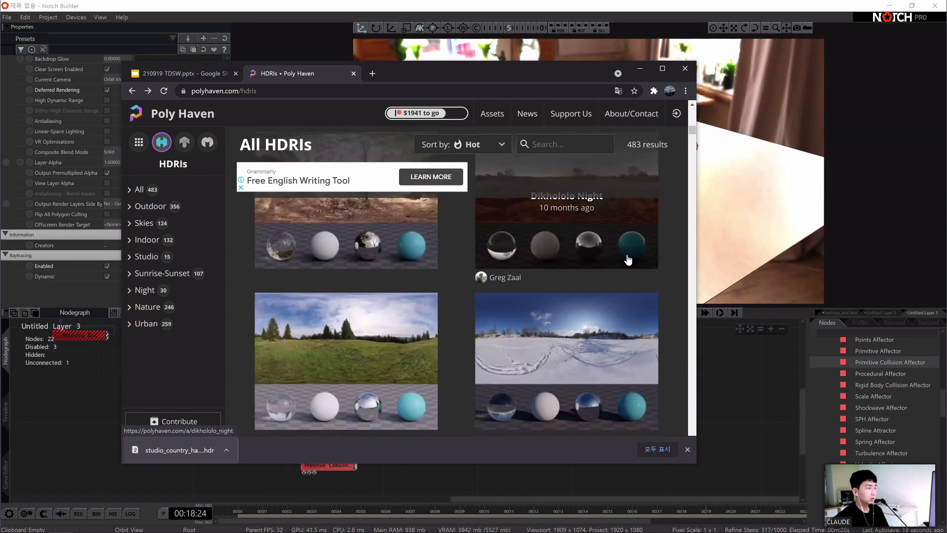
scroll(628, 260, down, 8)
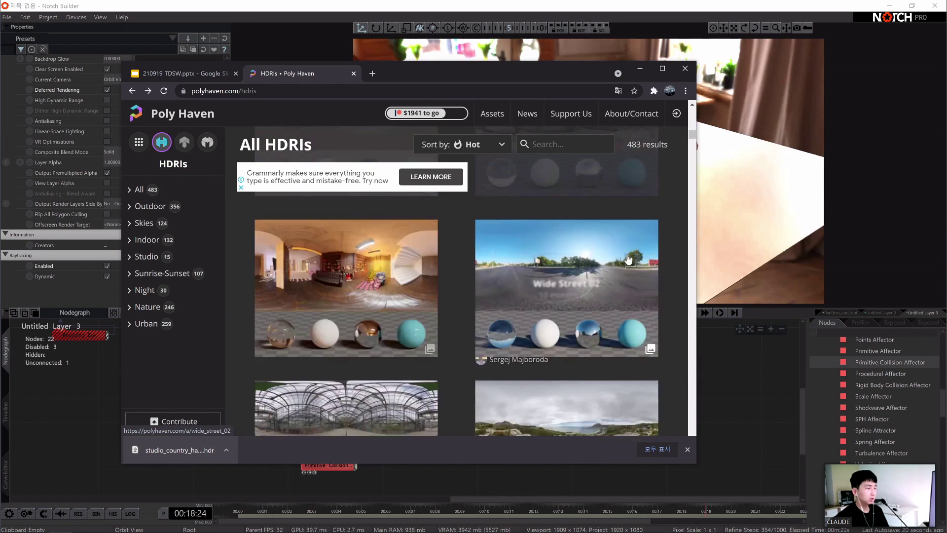
scroll(628, 259, down, 8)
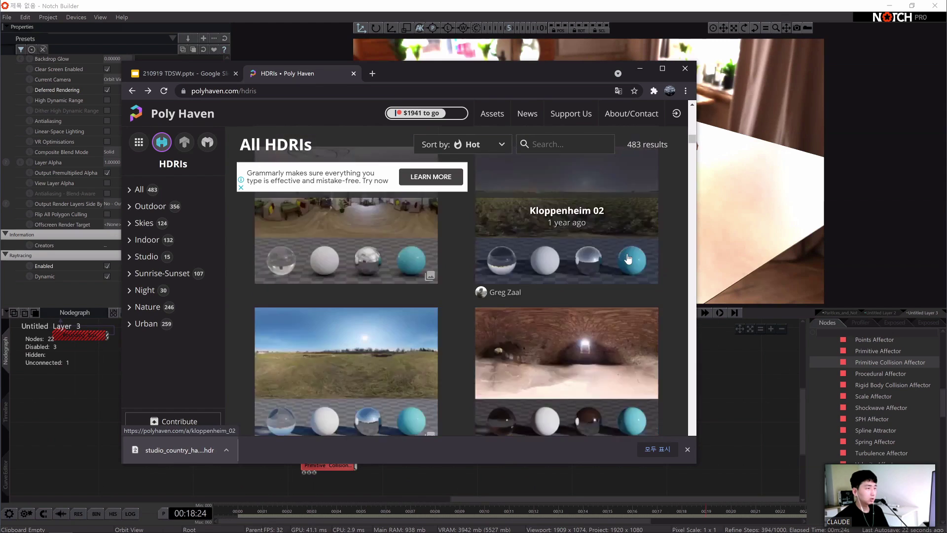
- Open the Cannon HDRI's page and examine its preview and similar assets
scroll(628, 258, up, 5)
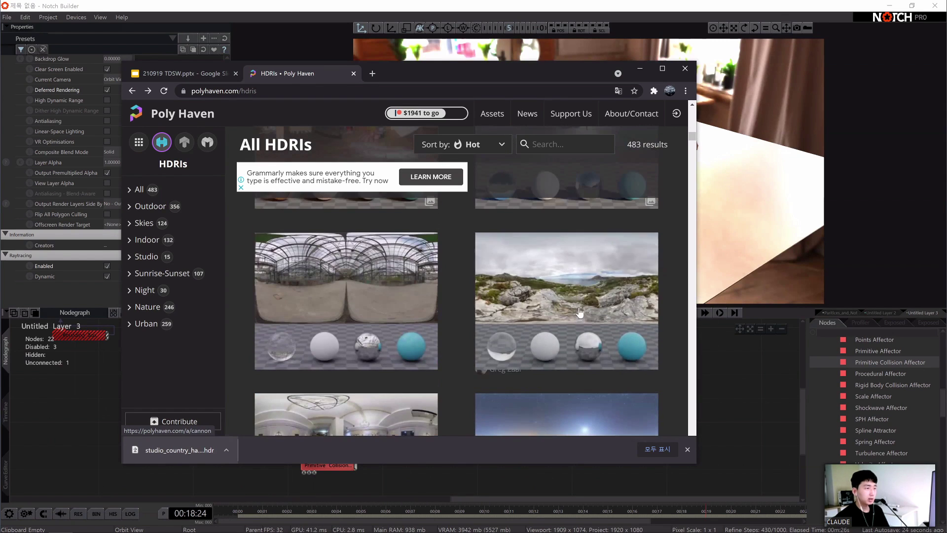
click(572, 308)
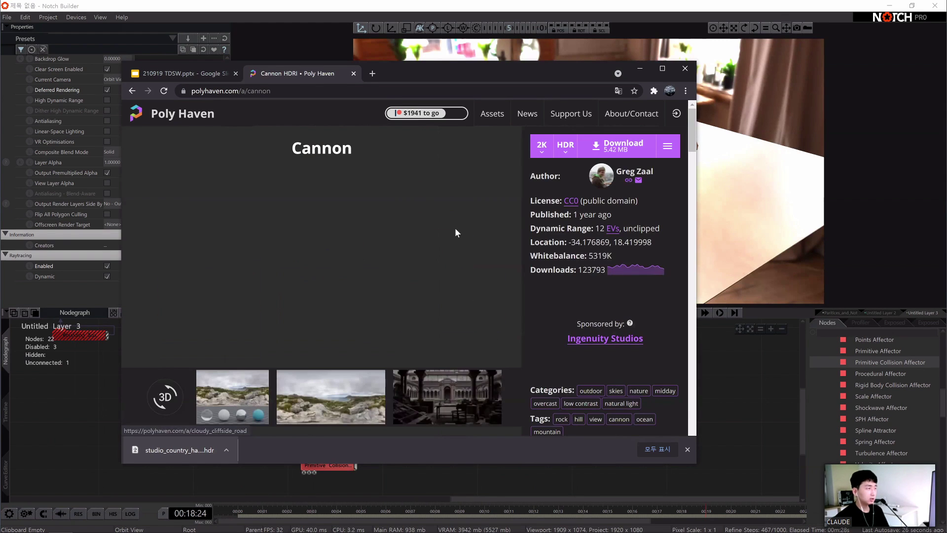
scroll(357, 265, down, 5)
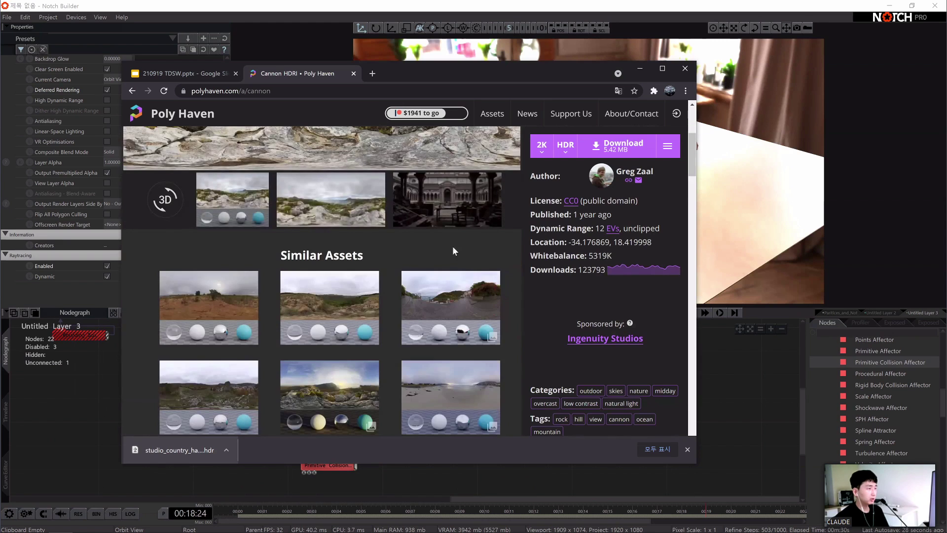
- Download the Cannon HDRI at 2K in HDR format and bring the file into Notch's nodegraph as a Video Loader
scroll(543, 198, up, 2)
click(653, 149)
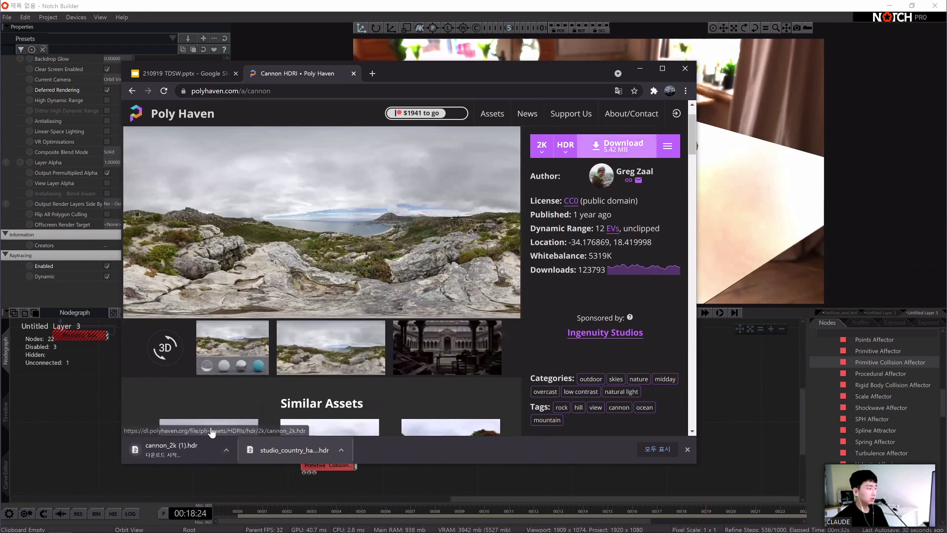
drag(168, 450, 175, 431)
middle_drag(176, 431, 264, 413)
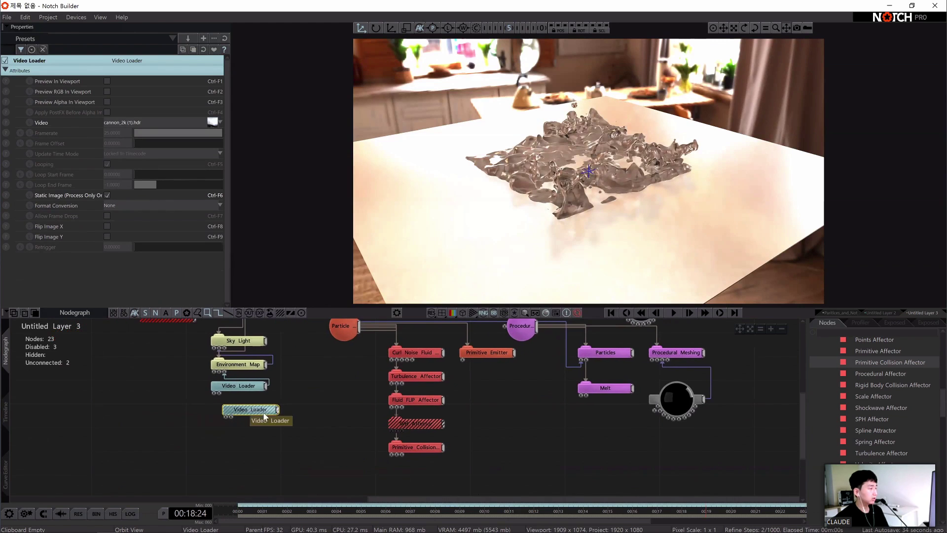
- Move the studio_country_hall Video Loader aside, delete its link to the Environment Map, and resume playback
drag(265, 416, 167, 386)
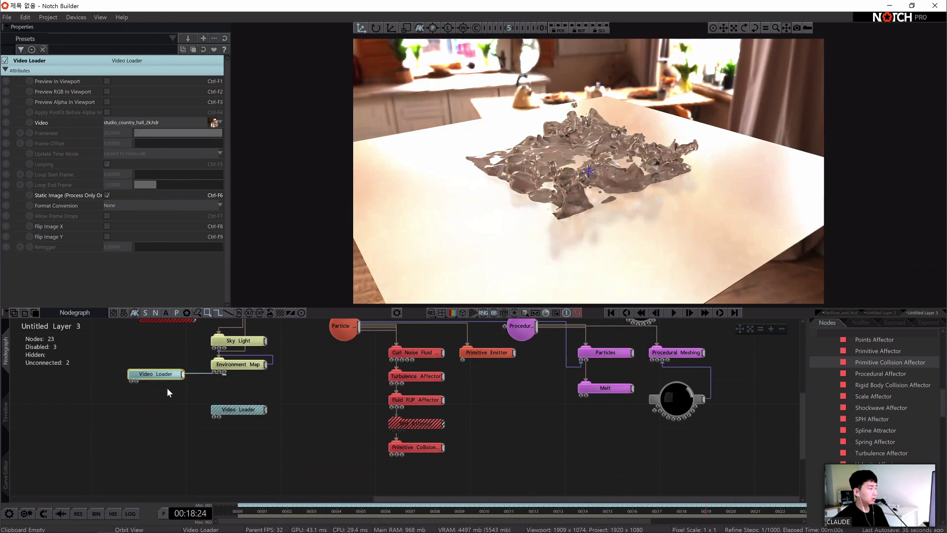
right_click(206, 387)
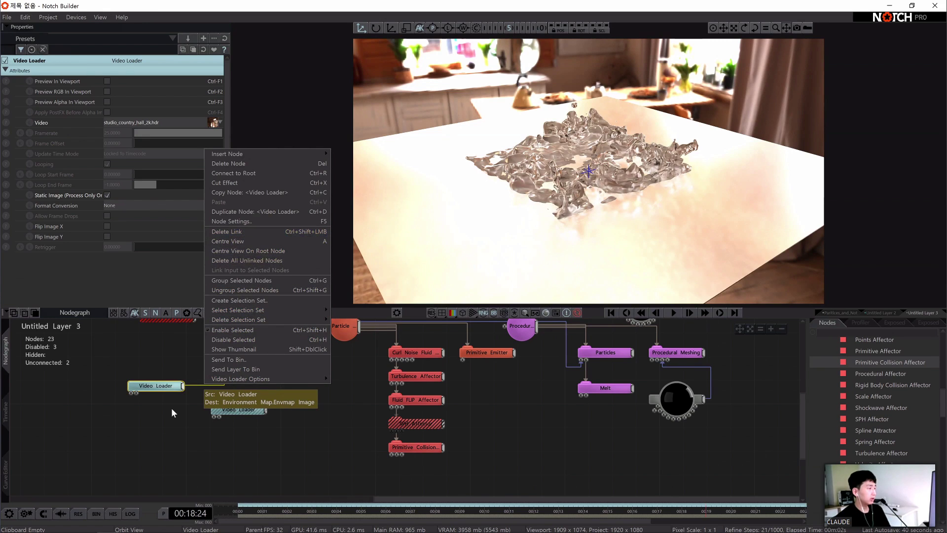
click(204, 387)
right_click(203, 385)
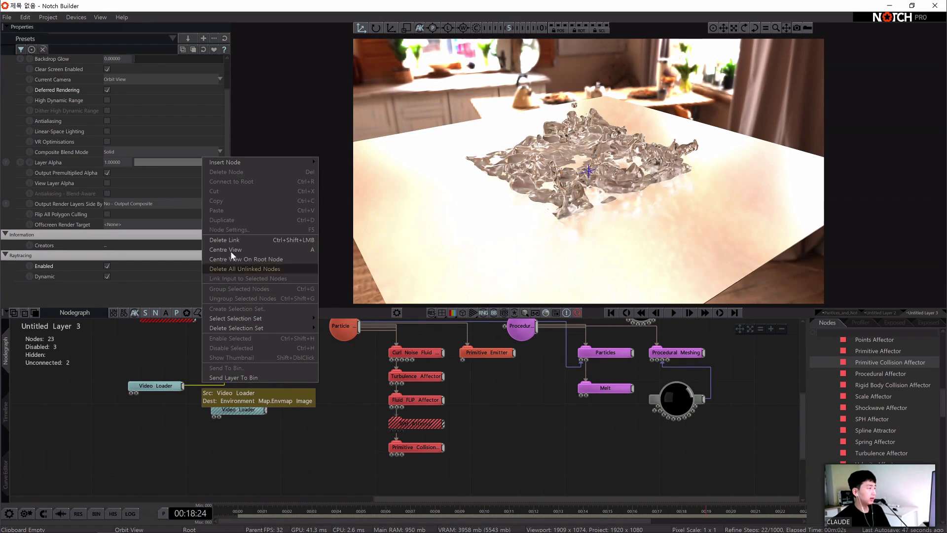
click(202, 389)
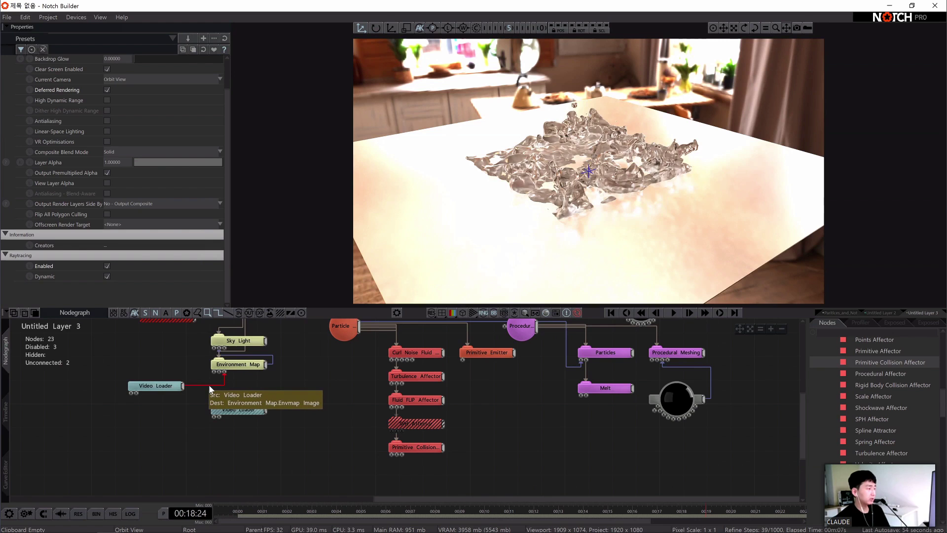
click(209, 386)
key(space)
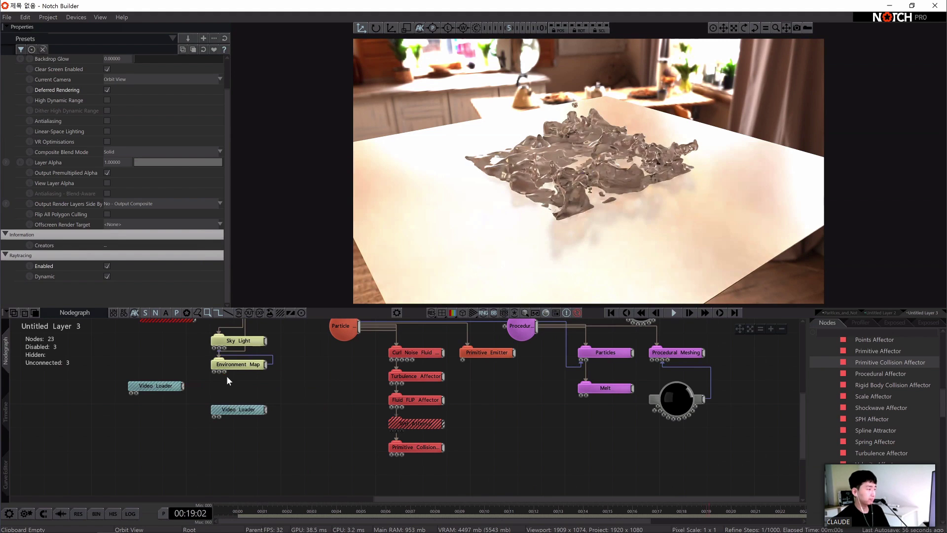
- Link the cannon_2k Video Loader to the Environment Map's image input and place it beneath that node
middle_drag(202, 400, 230, 410)
click(194, 399)
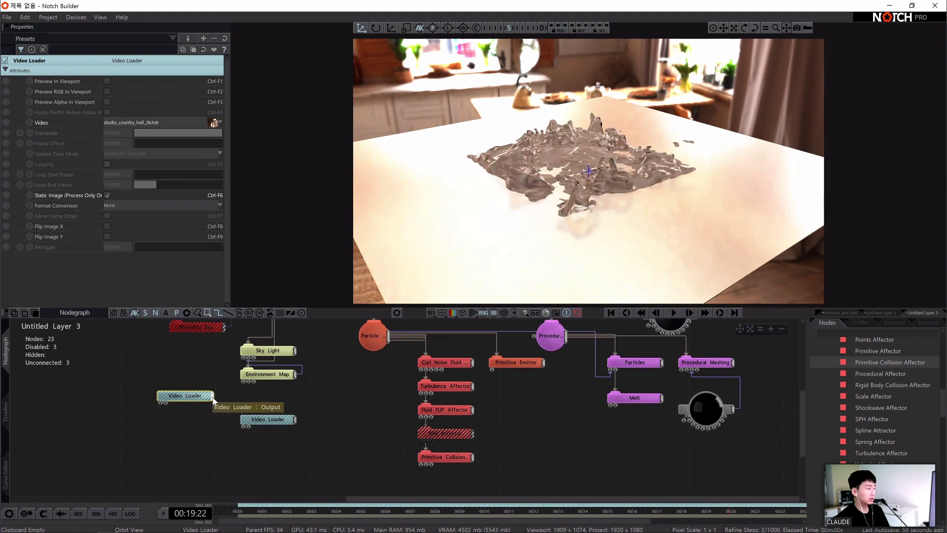
click(254, 418)
drag(238, 428, 206, 431)
click(197, 395)
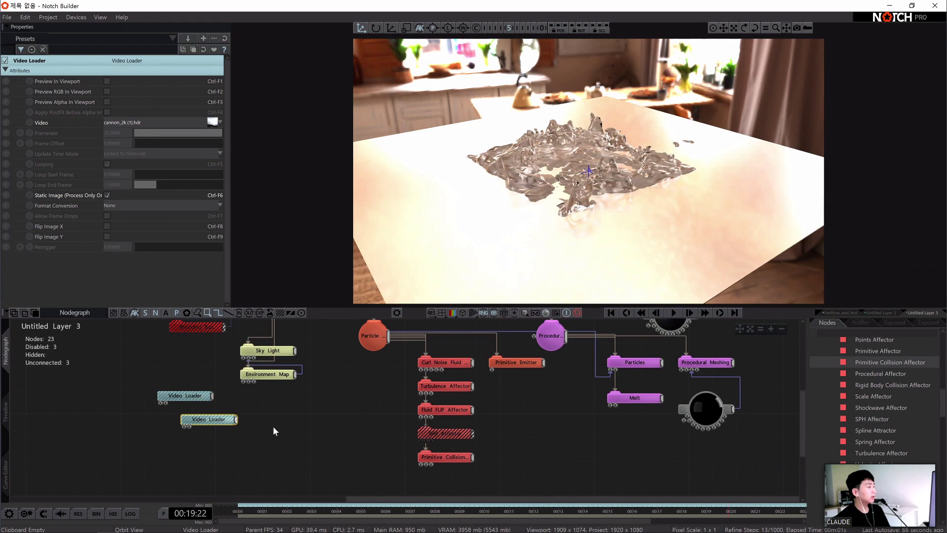
drag(236, 420, 246, 424)
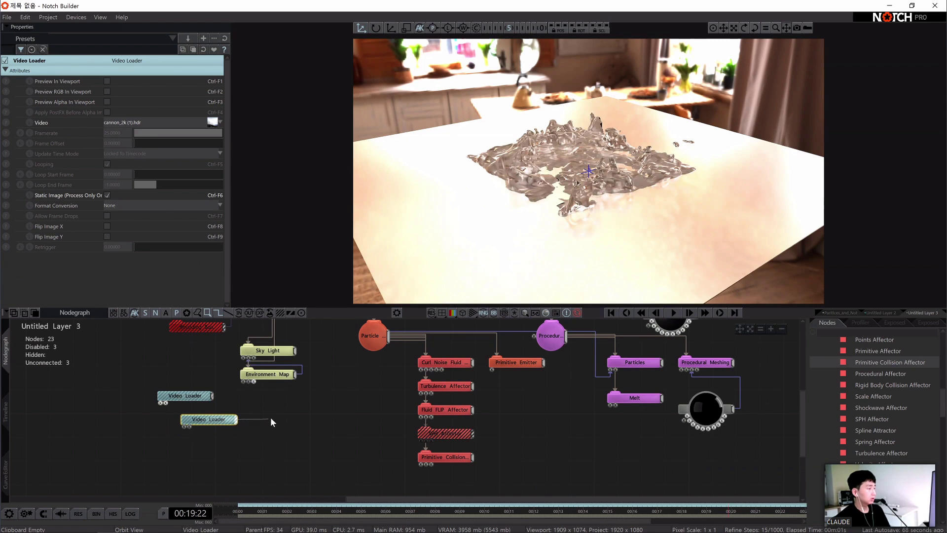
drag(277, 384, 272, 384)
drag(213, 419, 272, 395)
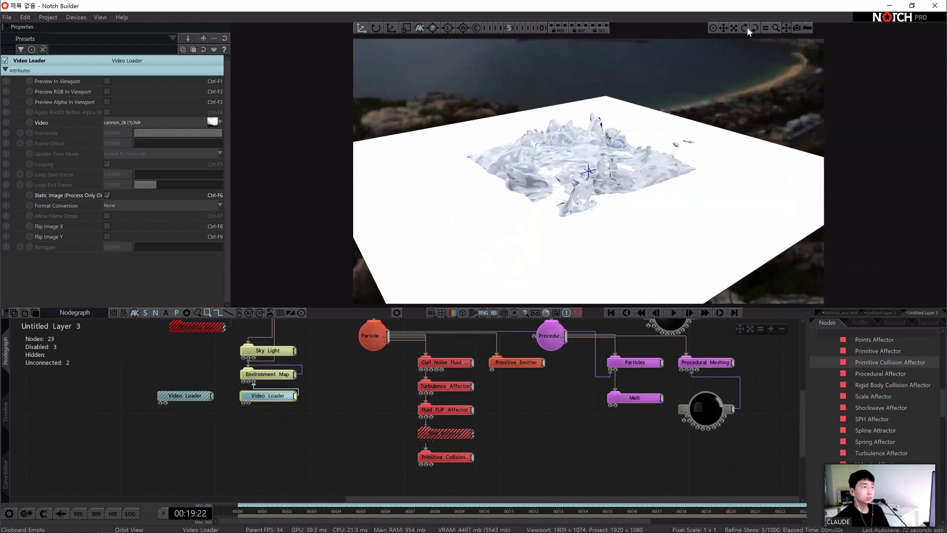
- Lower the Floor Object's Position Y to about -0.98 and check the glass fluid from several angles
drag(747, 28, 804, 42)
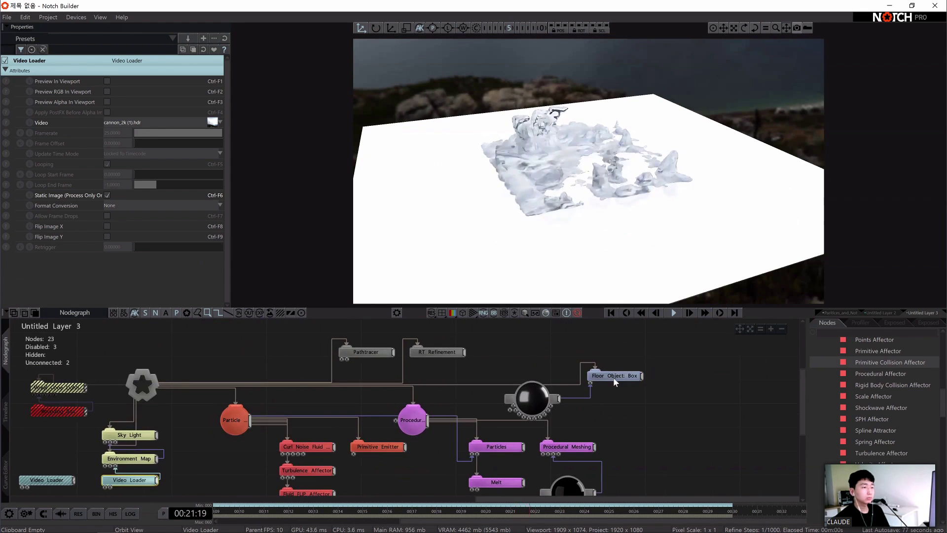
click(614, 376)
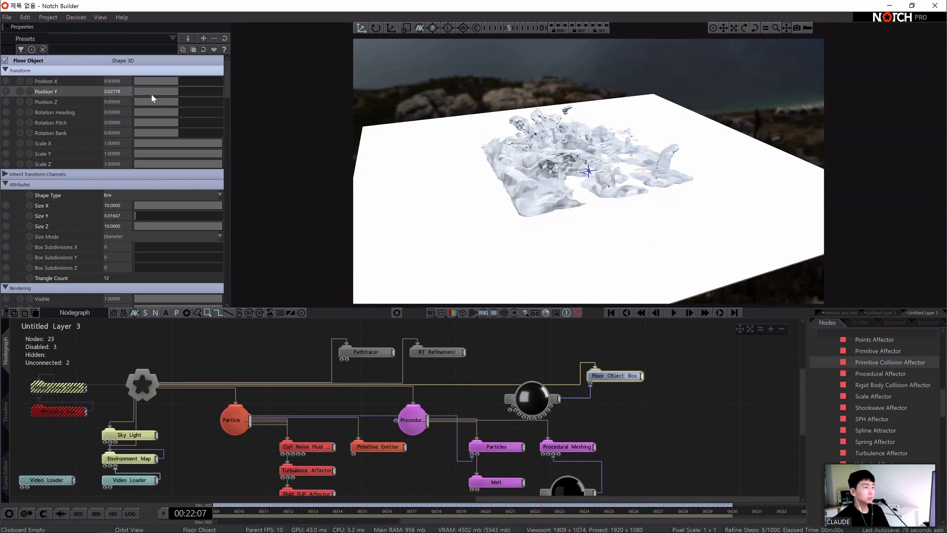
drag(112, 99, 132, 99)
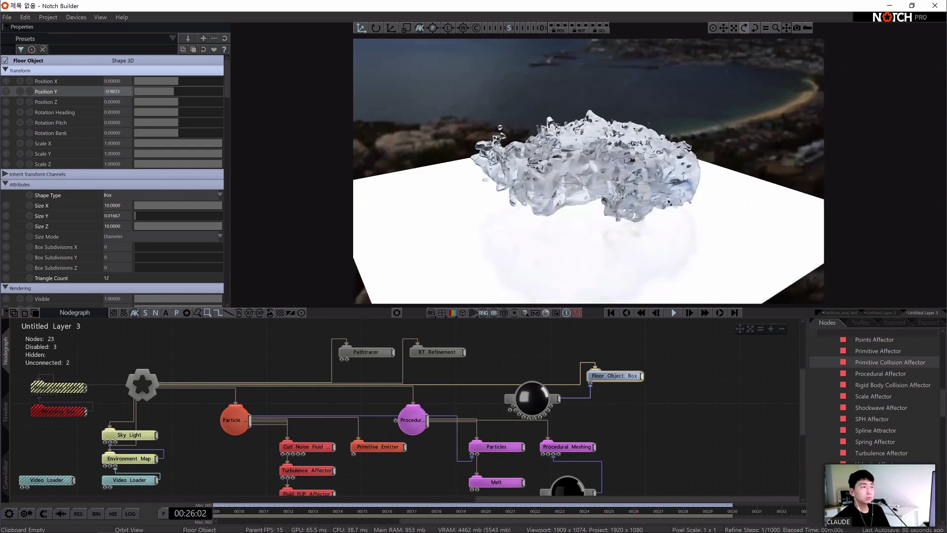
key(space)
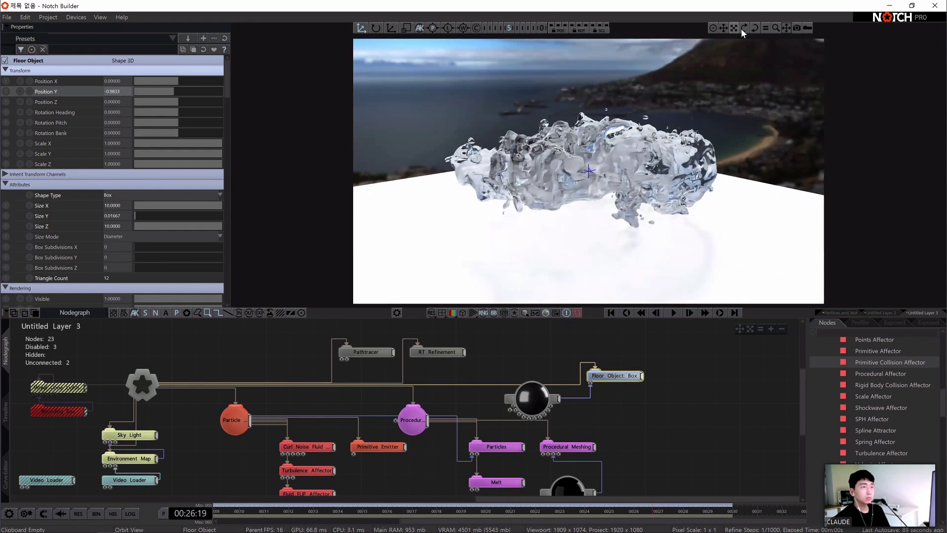
drag(559, 147, 543, 207)
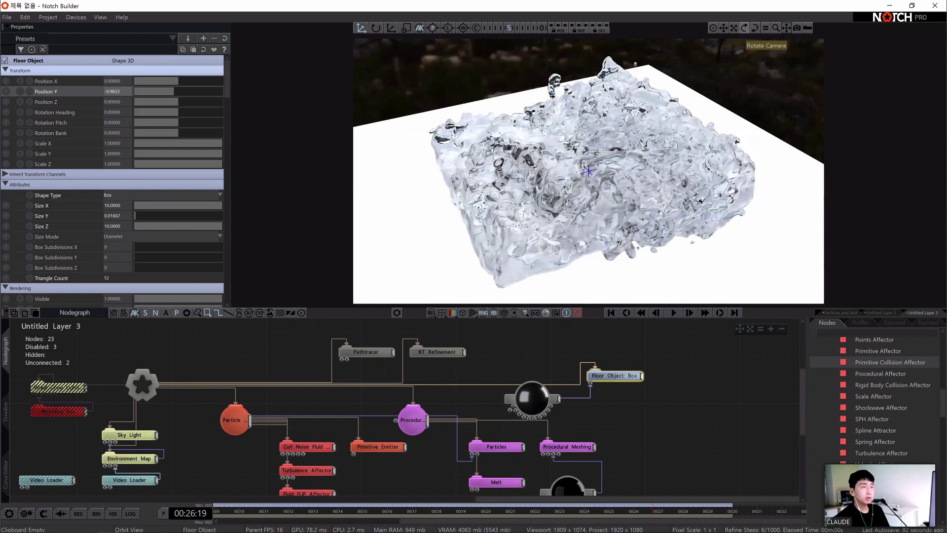
drag(745, 28, 701, 78)
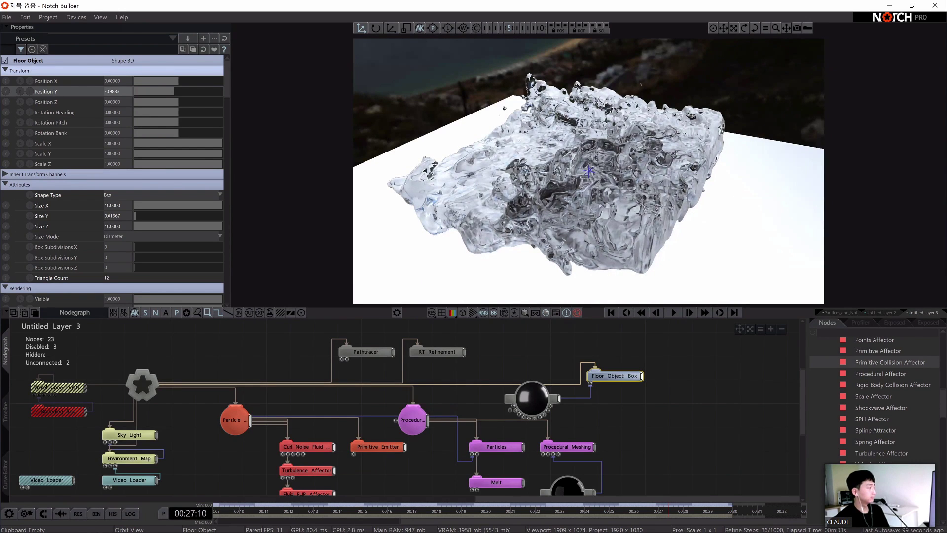
- Make room beside the Particle Root's child nodes and add a Mesh Renderer linked to the Particle Root
click(620, 418)
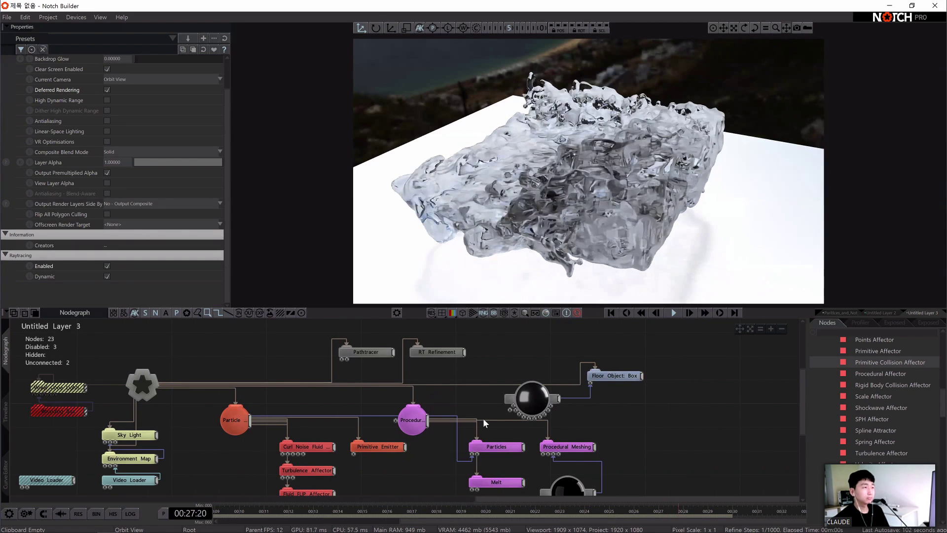
middle_drag(326, 415, 488, 386)
click(812, 331)
middle_drag(590, 412, 517, 402)
click(348, 341)
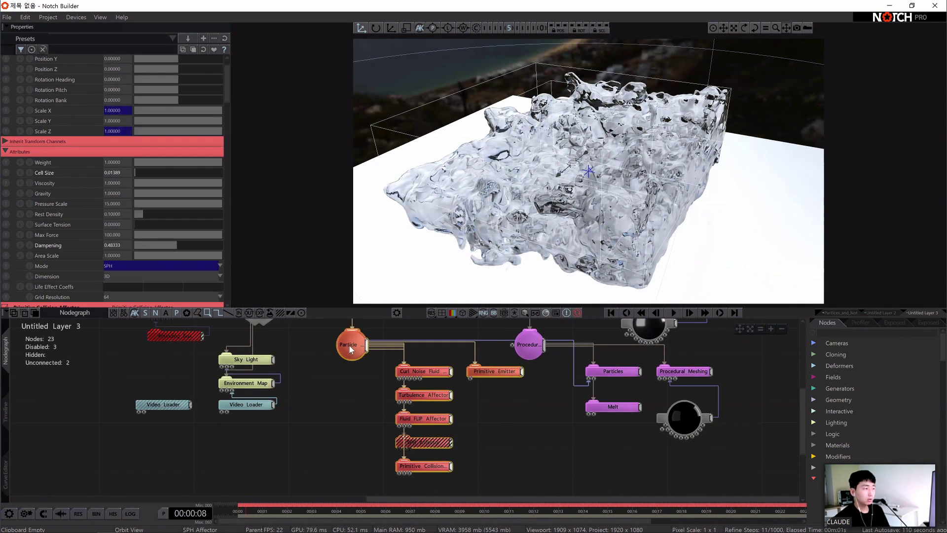
scroll(883, 424, down, 4)
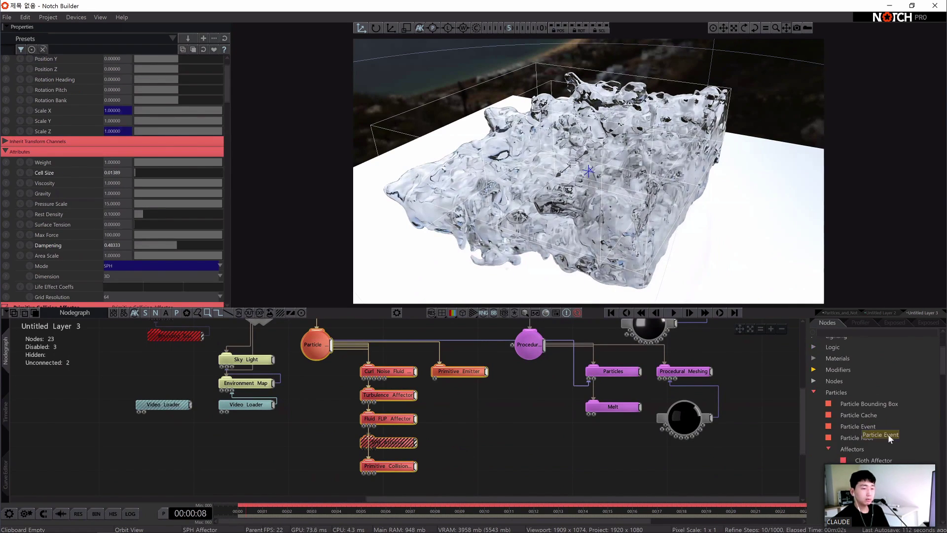
scroll(891, 438, down, 6)
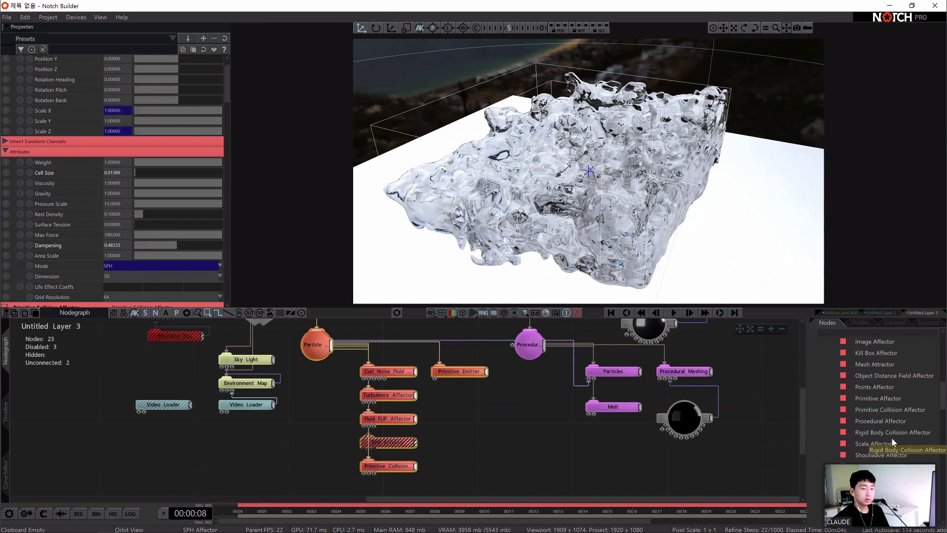
scroll(890, 438, down, 8)
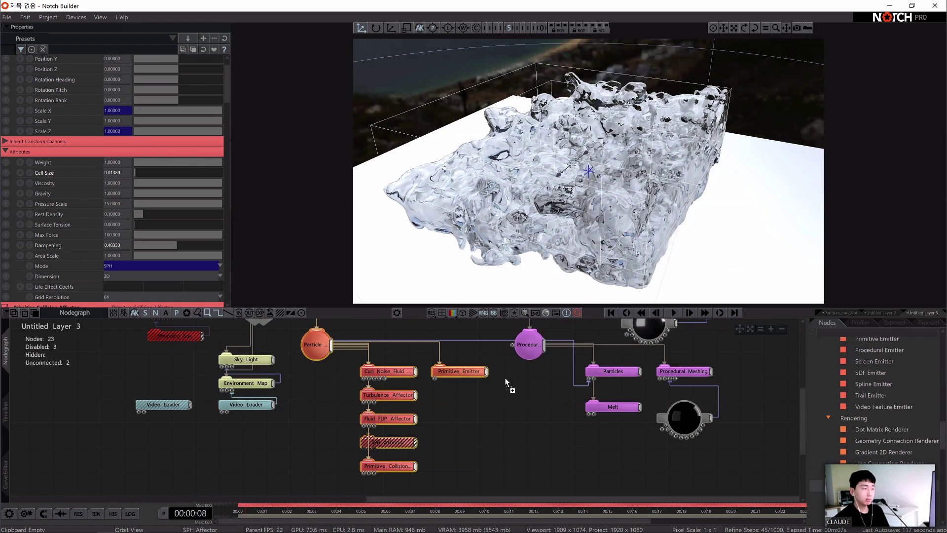
drag(505, 378, 525, 412)
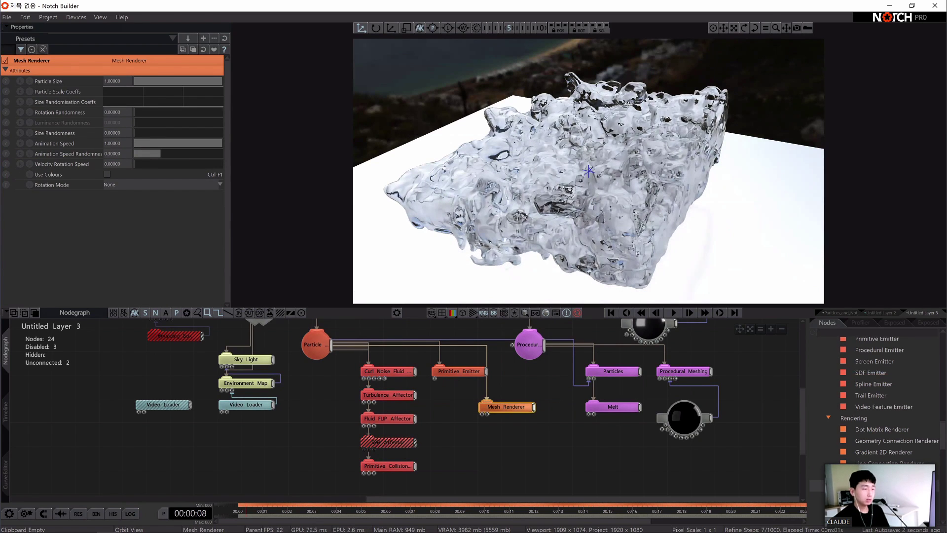
- Add a Shape 3D node with Shape Type Box and connect it beneath the Mesh Renderer
text(3d)
drag(513, 431, 526, 430)
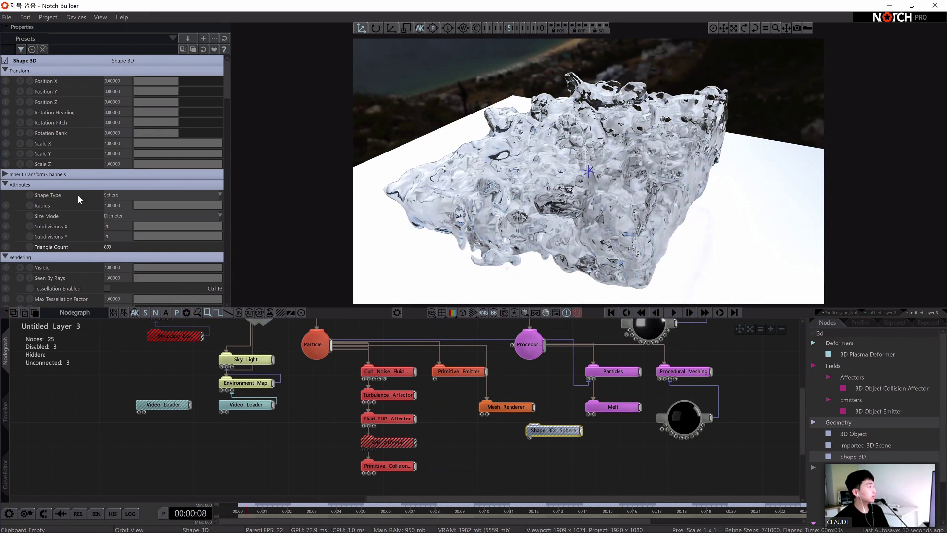
click(114, 196)
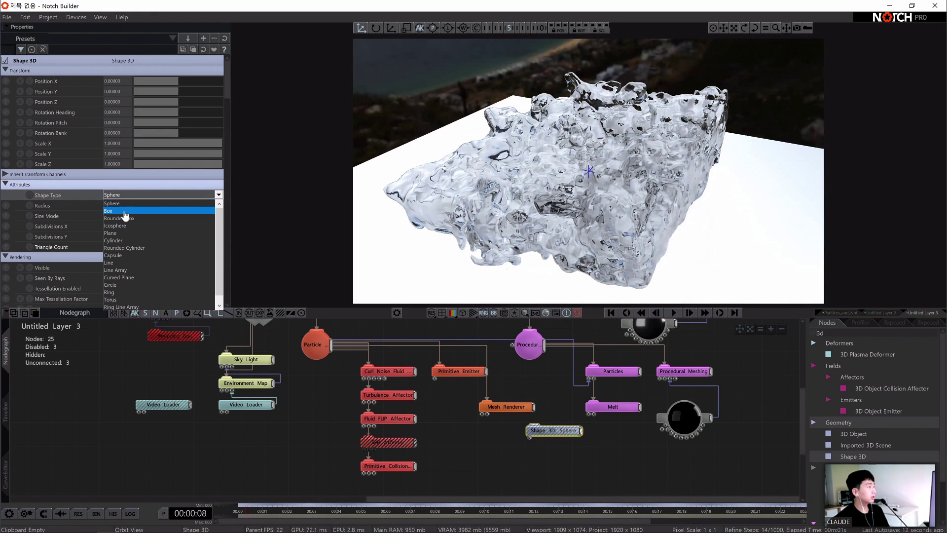
click(129, 211)
click(525, 409)
drag(532, 407, 549, 447)
click(557, 402)
click(569, 351)
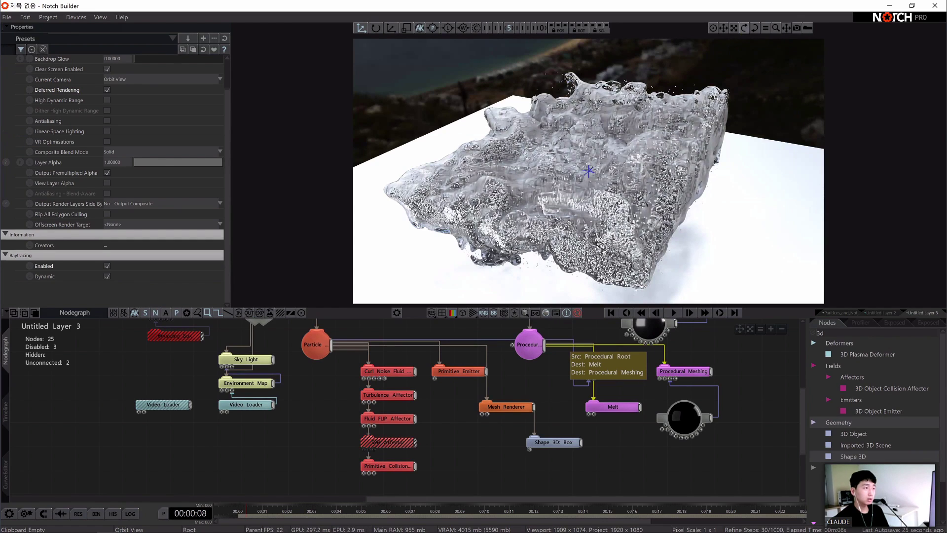
- Set the Mesh Renderer's Size Randomness to about 0.05 and inspect the box particles inside the glass up close and from above
drag(744, 27, 734, 29)
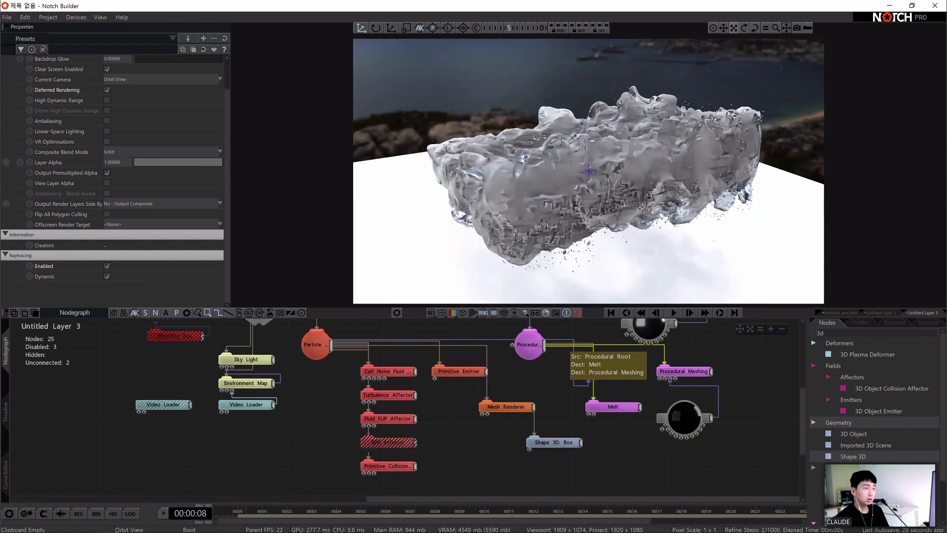
mouse_move(733, 28)
mouse_down()
mouse_move(763, 29)
mouse_move(704, 29)
mouse_move(736, 32)
mouse_move(738, 43)
mouse_up()
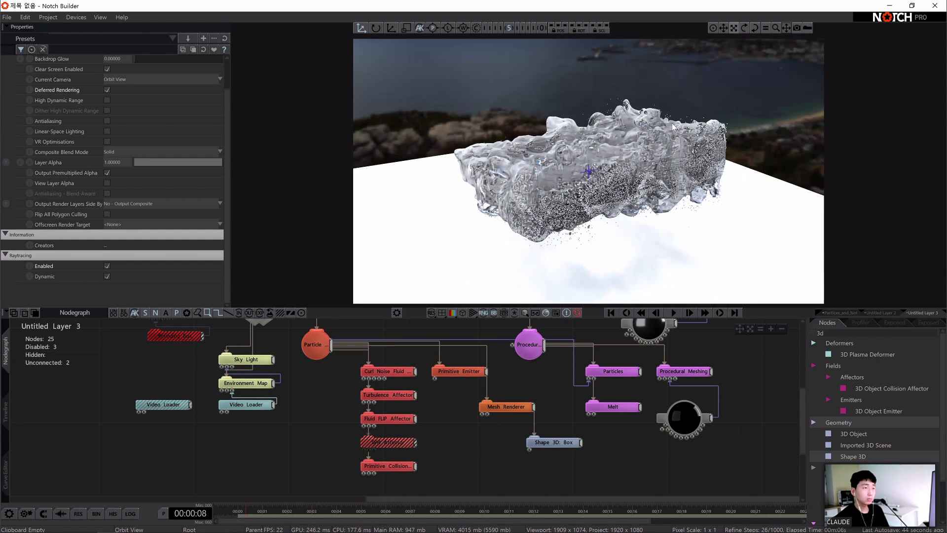
drag(517, 408, 518, 419)
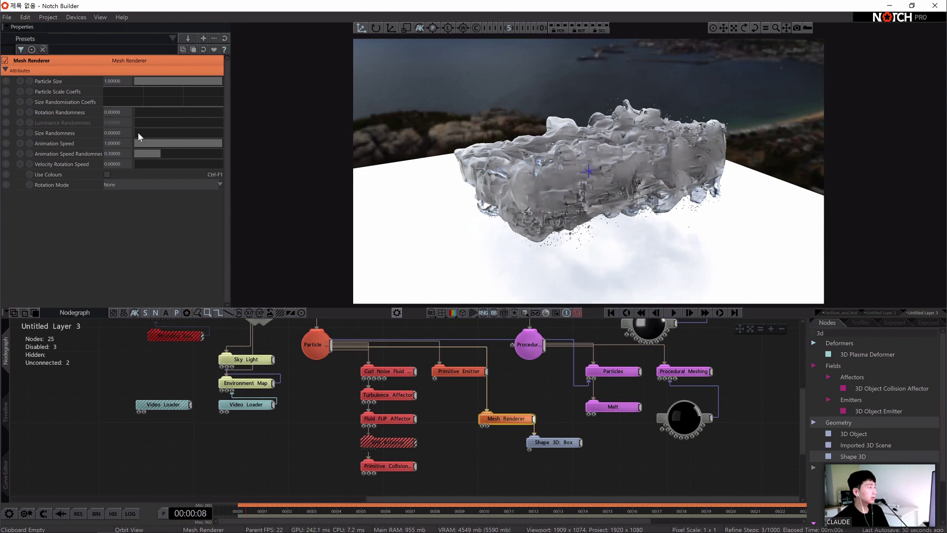
drag(138, 132, 219, 134)
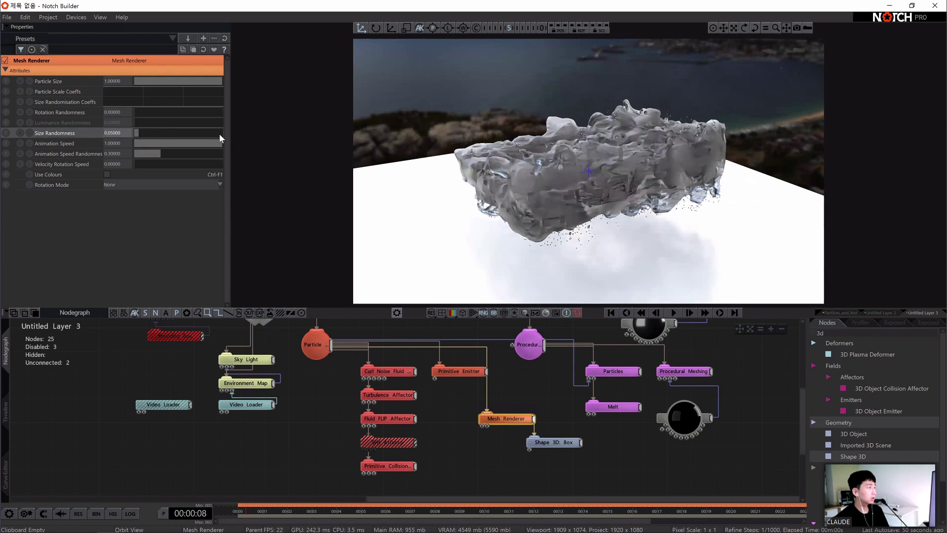
click(752, 352)
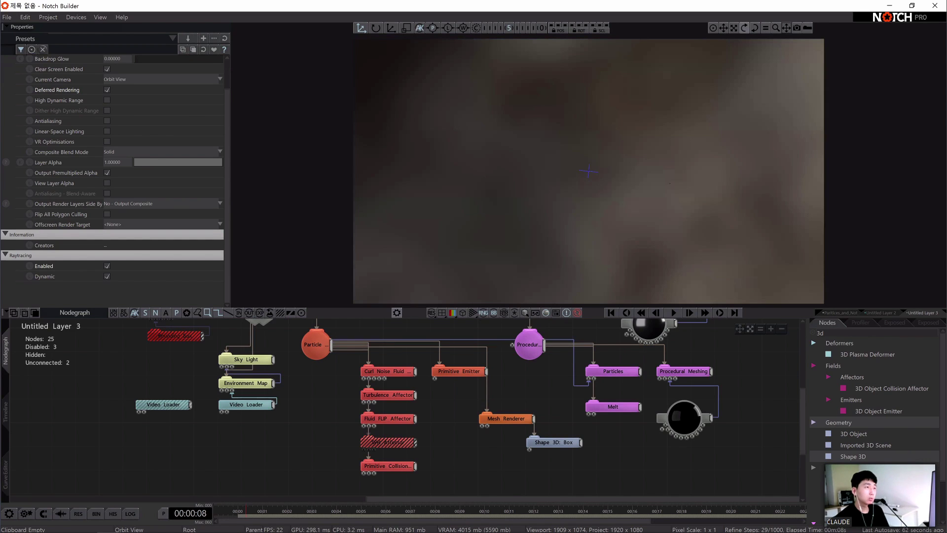
drag(744, 28, 749, 24)
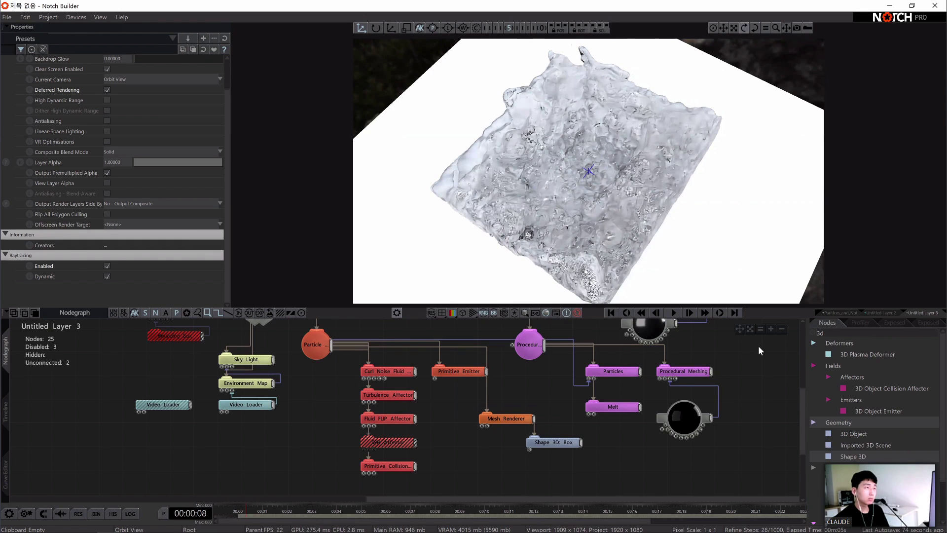
- Check the Primitive Emitter's plane and the glass fluid from a low side angle
click(466, 372)
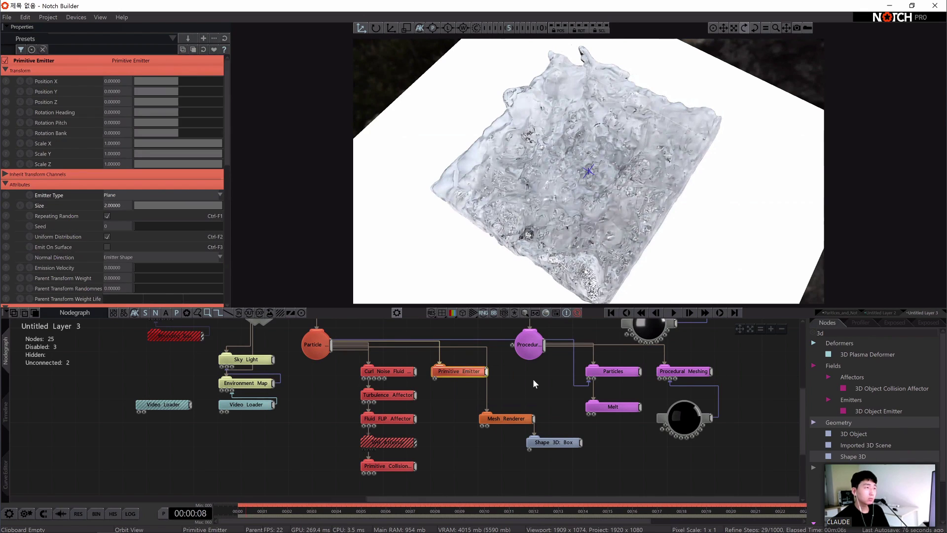
middle_drag(533, 378, 502, 363)
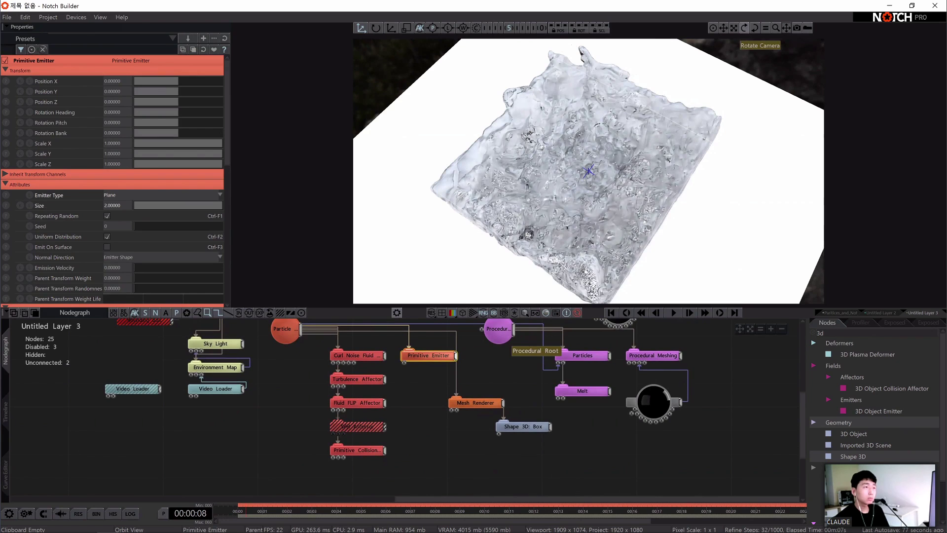
drag(745, 28, 745, 13)
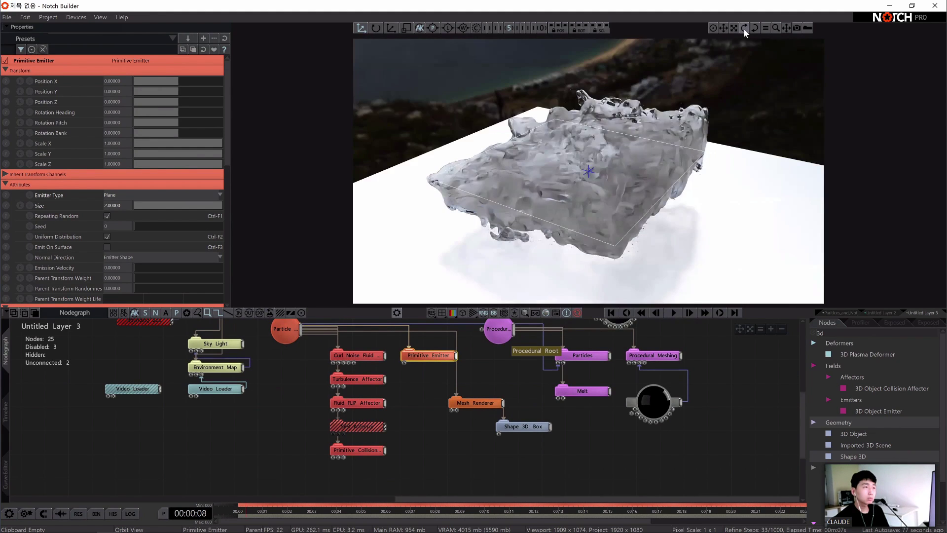
click(705, 343)
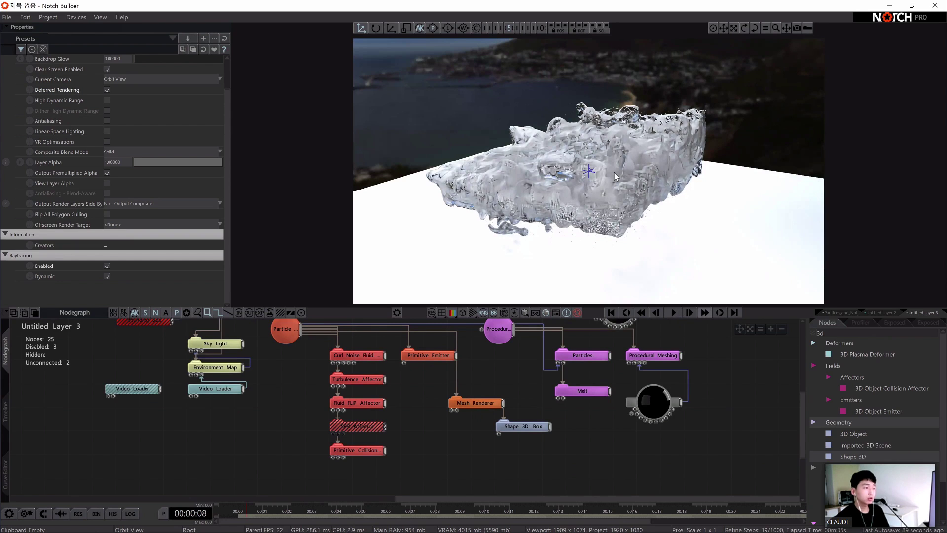
- Review the Procedural Meshing, Particles, Procedural Root and Mesh Renderer nodes and their settings
middle_drag(581, 358, 548, 373)
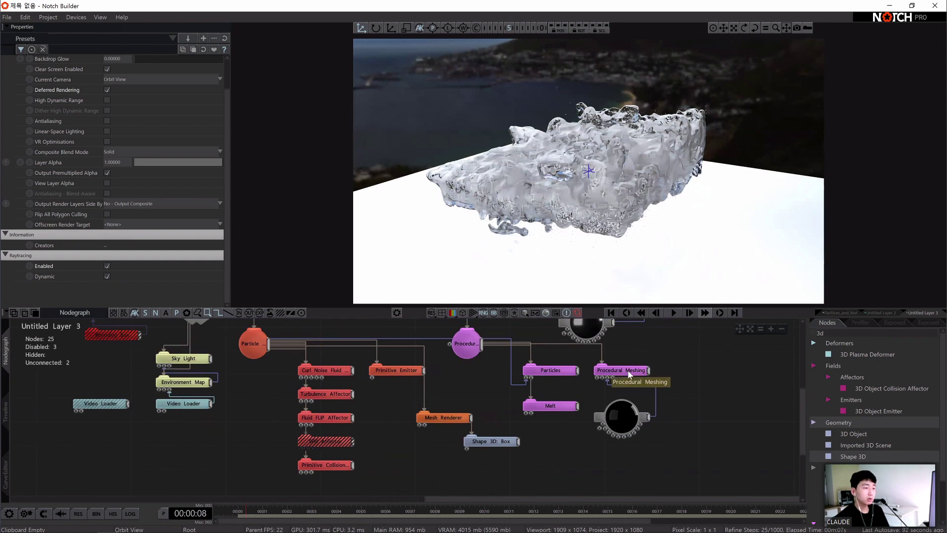
click(626, 373)
click(541, 373)
click(459, 344)
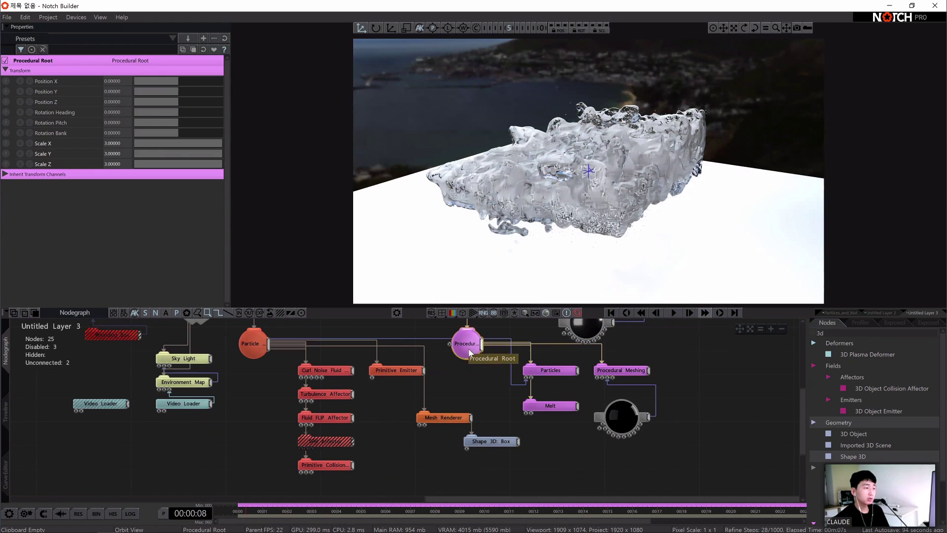
click(444, 419)
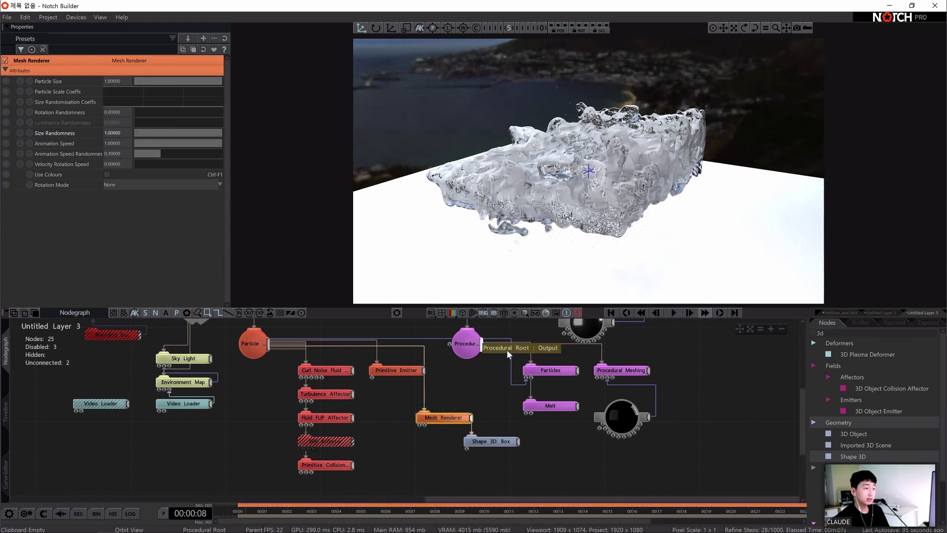
click(550, 370)
click(625, 373)
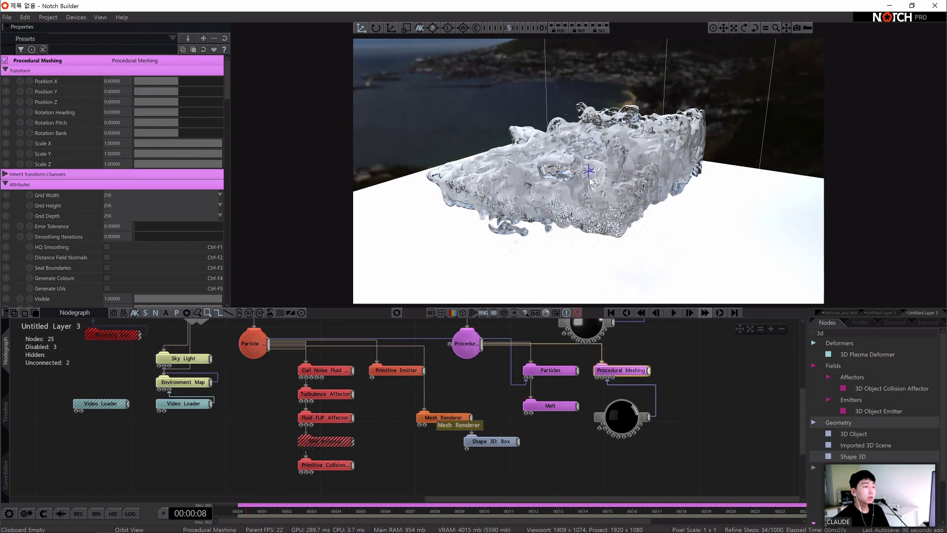
click(444, 418)
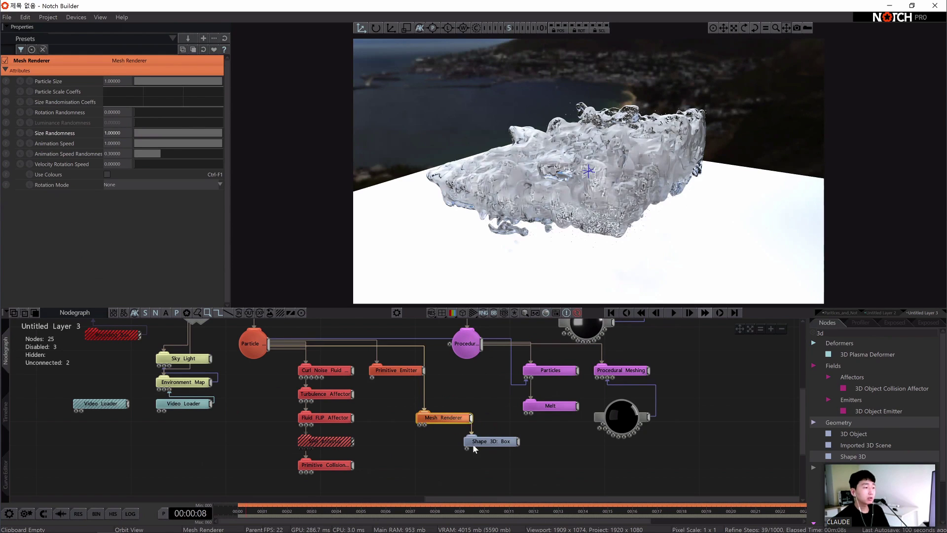
- Rearrange the Mesh Renderer and its Shape 3D box node into a compact group beside the Particle Root's child nodes
click(488, 441)
drag(508, 446, 436, 434)
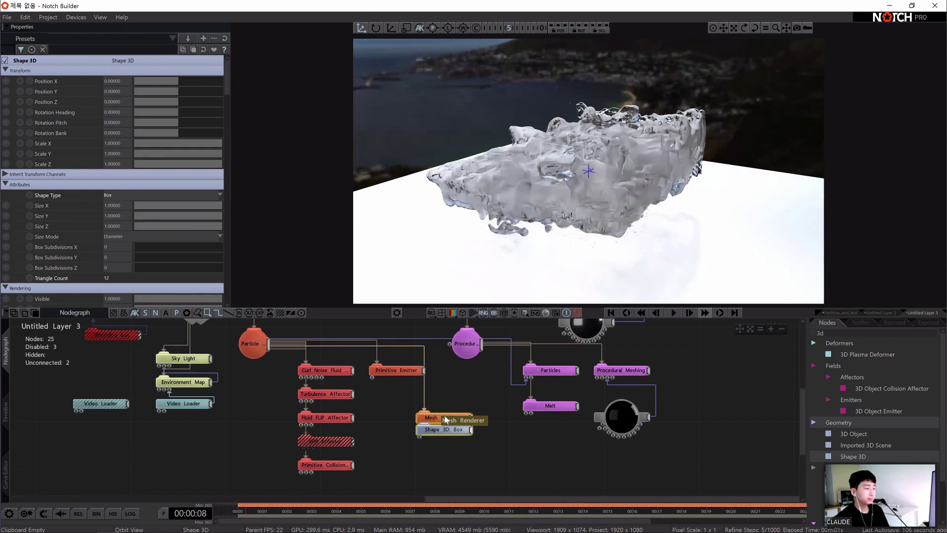
drag(437, 433, 468, 435)
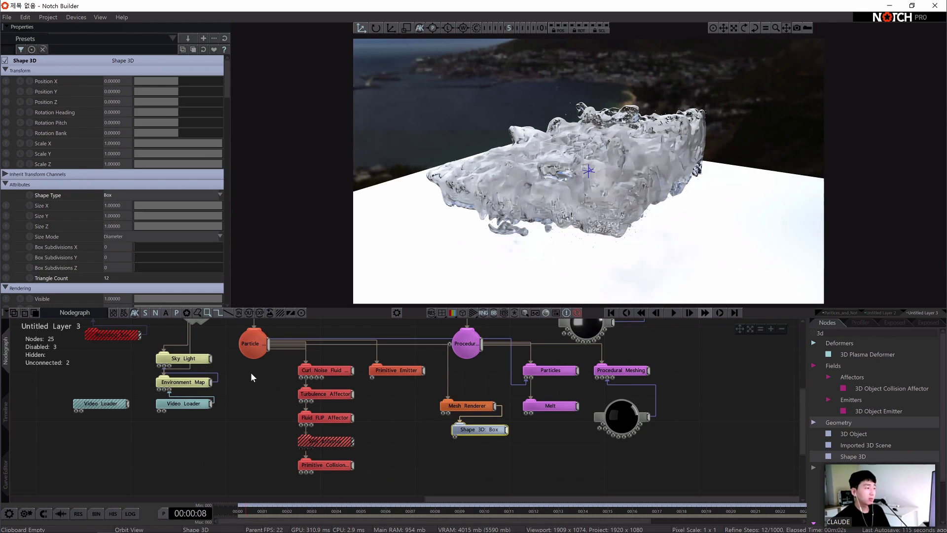
- Review the settings of the Curl Noise Fluid, Fluid FLIP and disabled SPH affectors
click(346, 371)
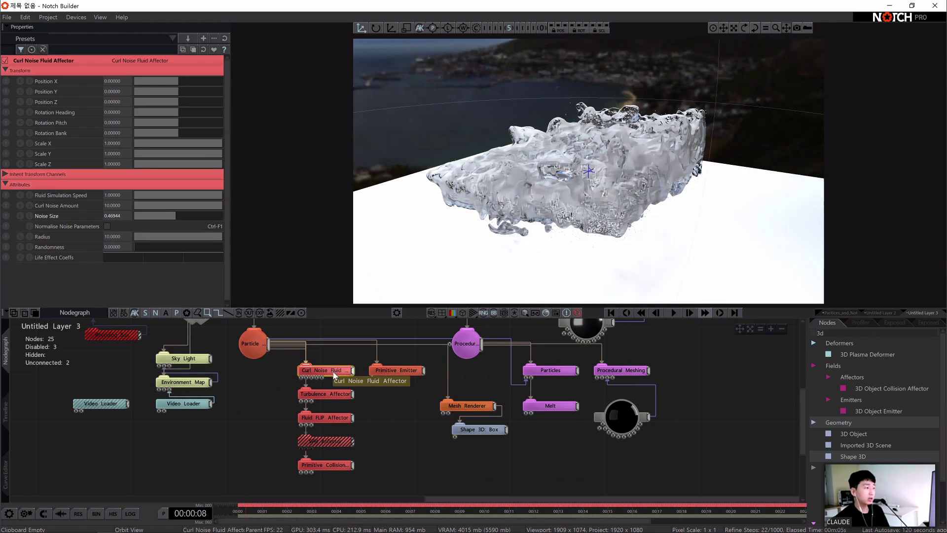
click(321, 418)
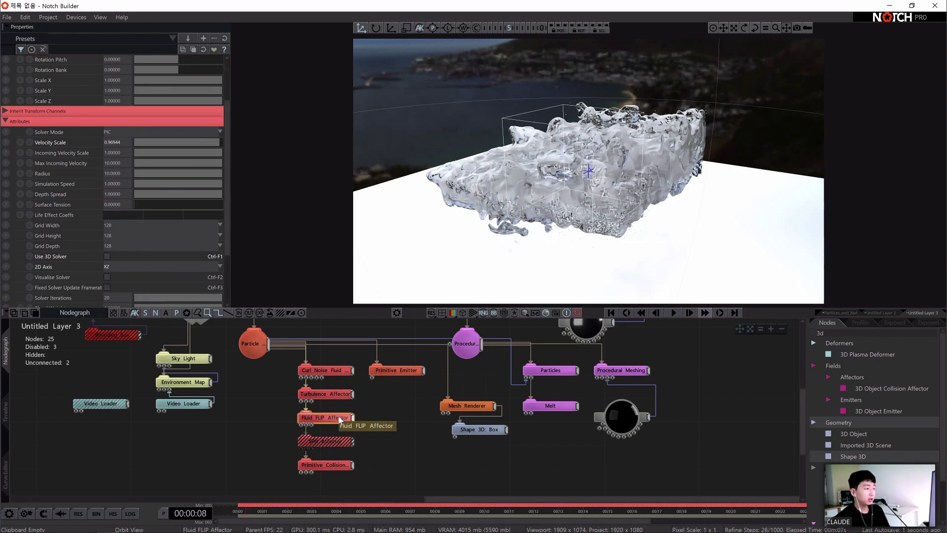
click(338, 442)
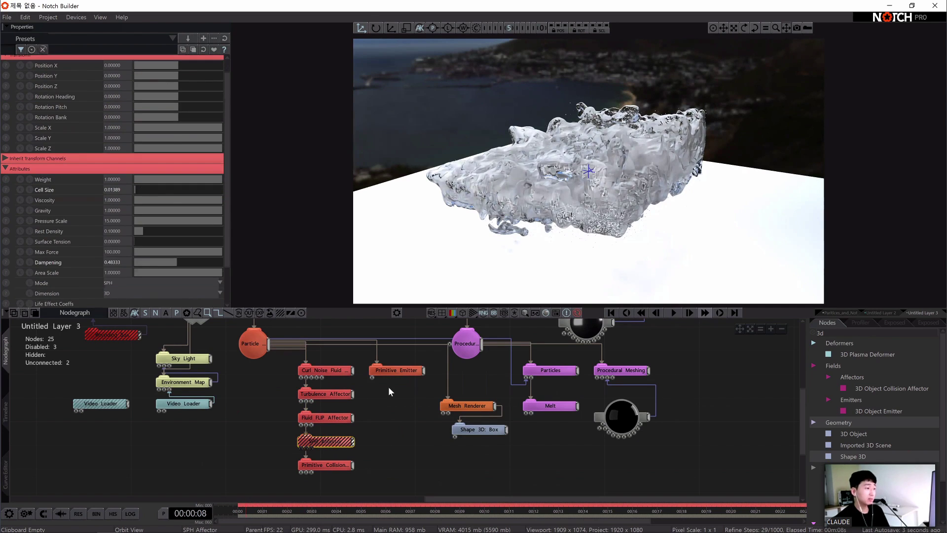
- Try the Box Emitter Type on the Primitive Emitter, then return it to Plane
click(396, 371)
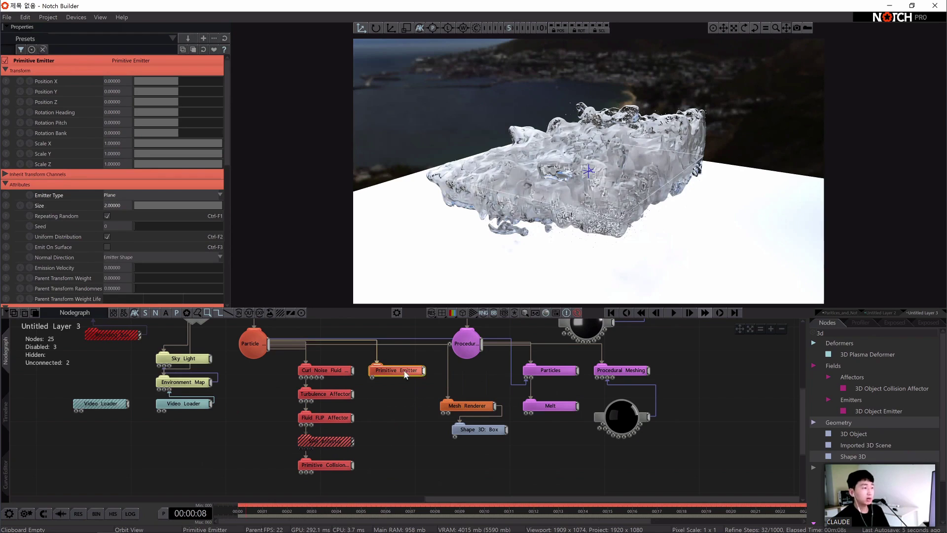
click(118, 195)
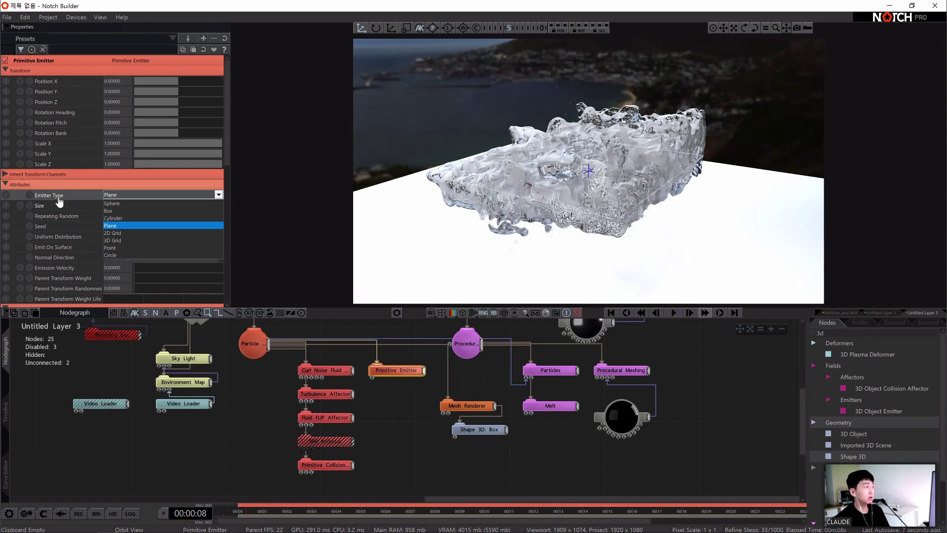
click(118, 204)
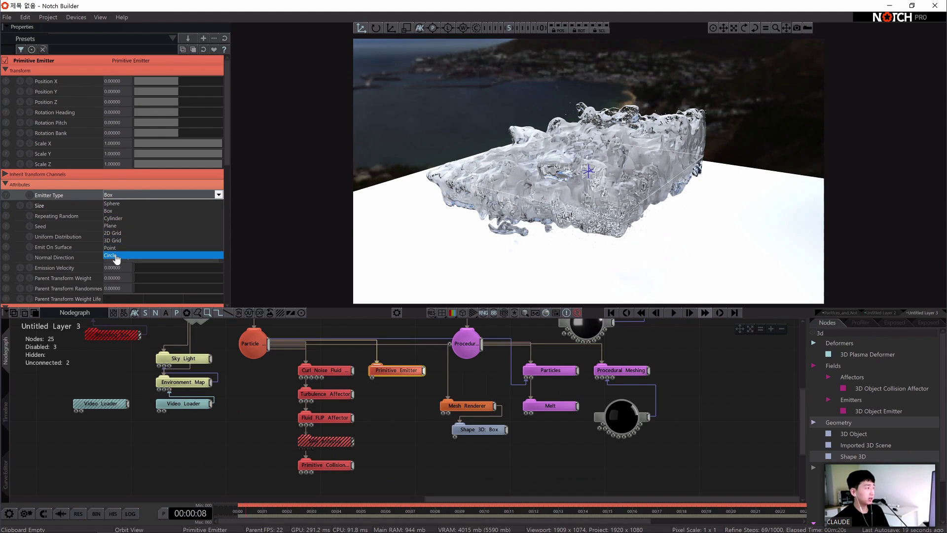
click(110, 225)
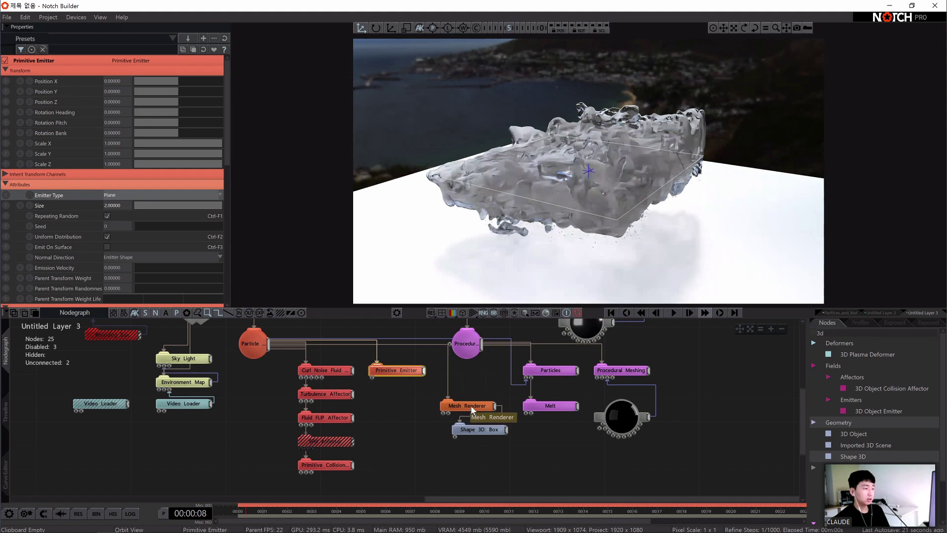
- Trace the node chain from the Mesh Renderer and Particle Root through Procedural Meshing to its glass material
click(471, 411)
middle_drag(471, 411, 467, 432)
middle_drag(288, 368, 242, 364)
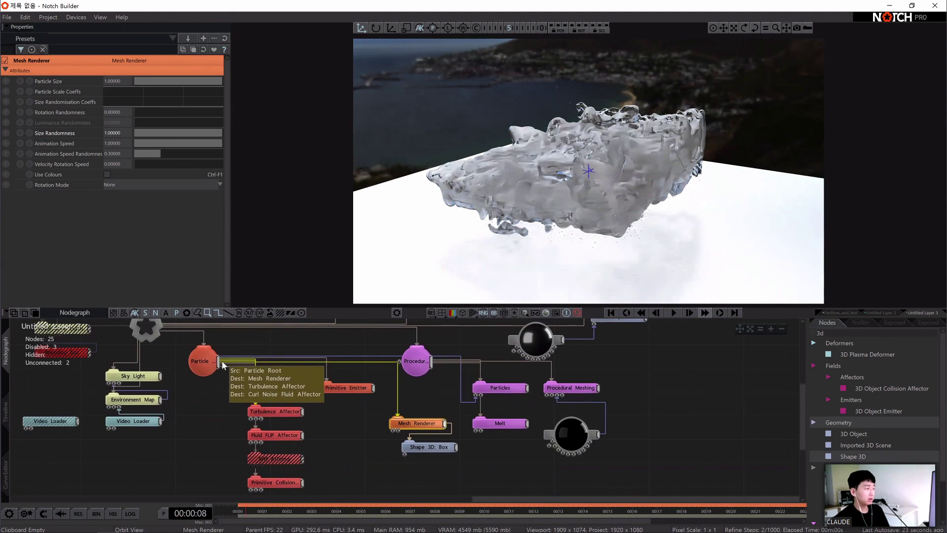
click(499, 388)
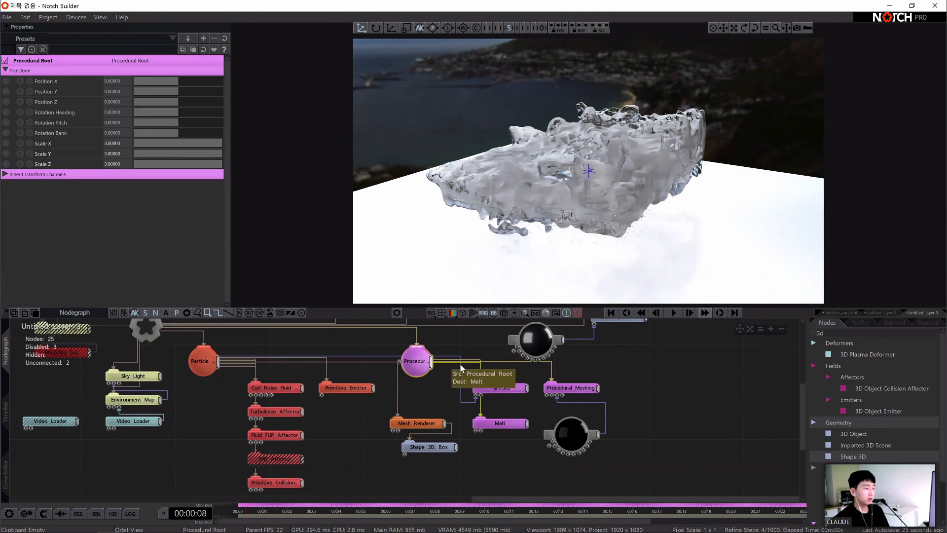
click(577, 389)
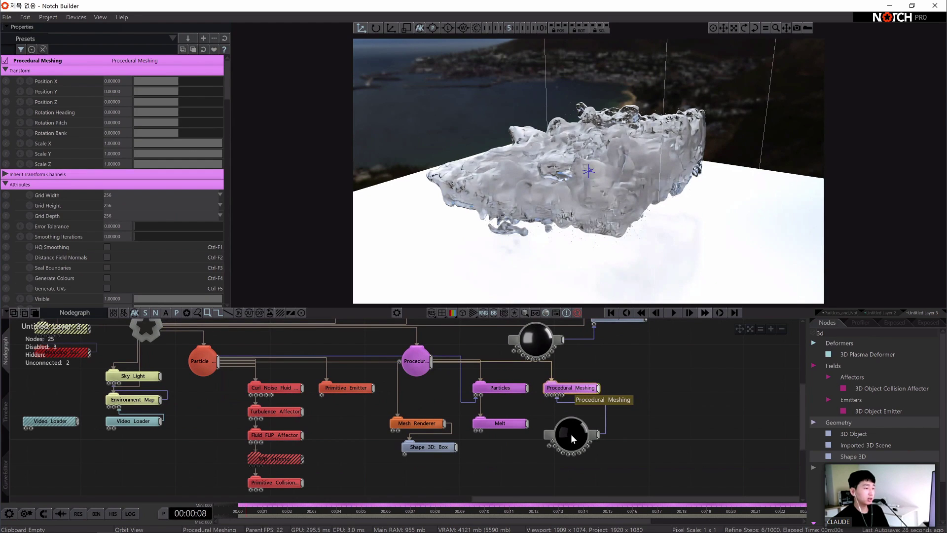
click(572, 436)
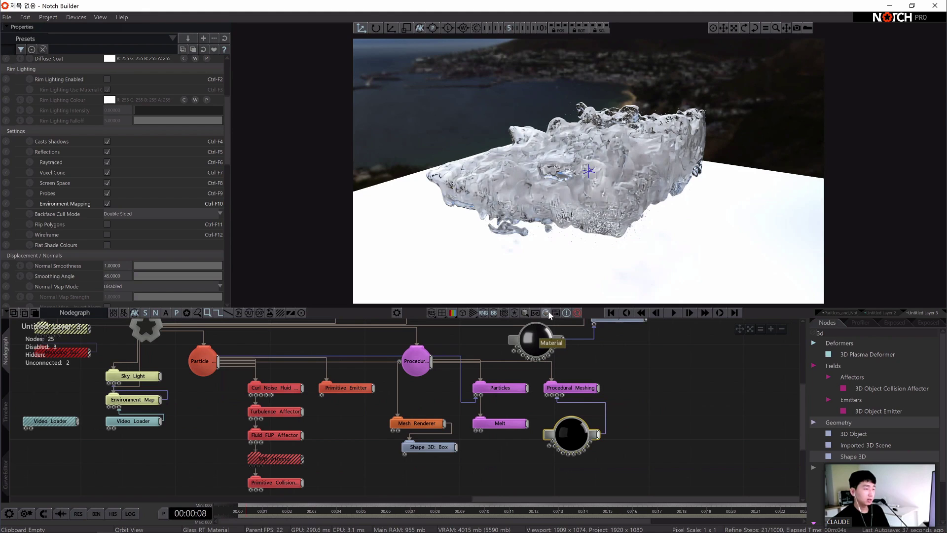
middle_drag(484, 322, 516, 342)
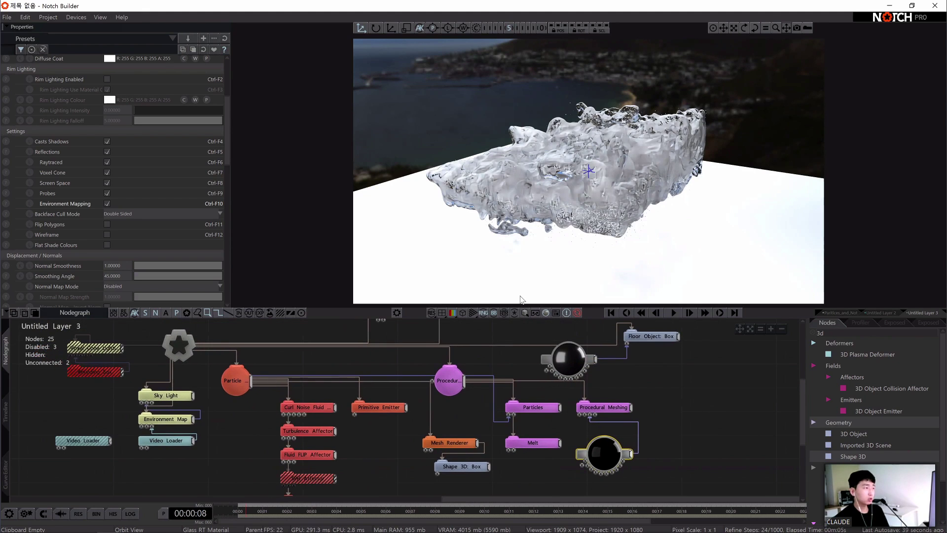
middle_drag(423, 356, 449, 346)
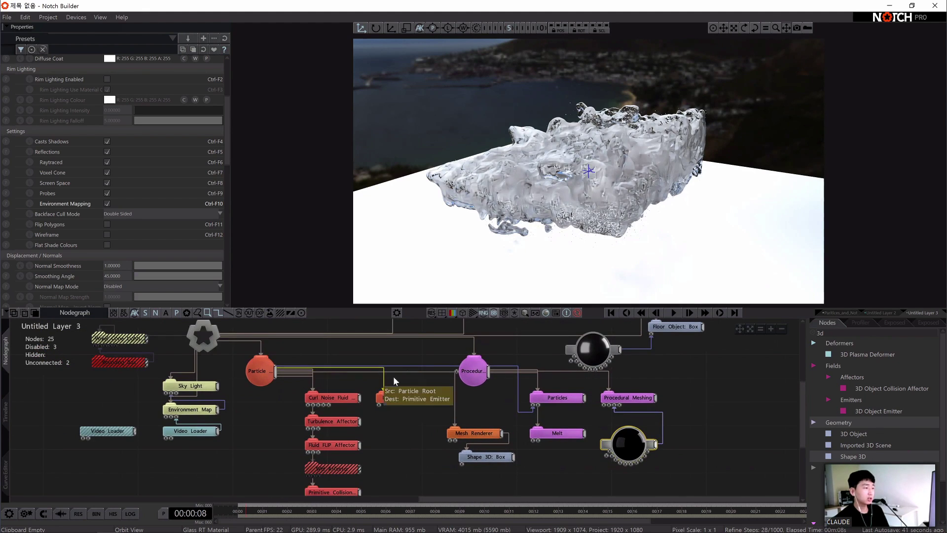
- Set the Primitive Emitter's Emitter Type to Sphere with a Size of about 0.46 and play the simulation
middle_drag(398, 396, 432, 382)
click(432, 383)
click(123, 196)
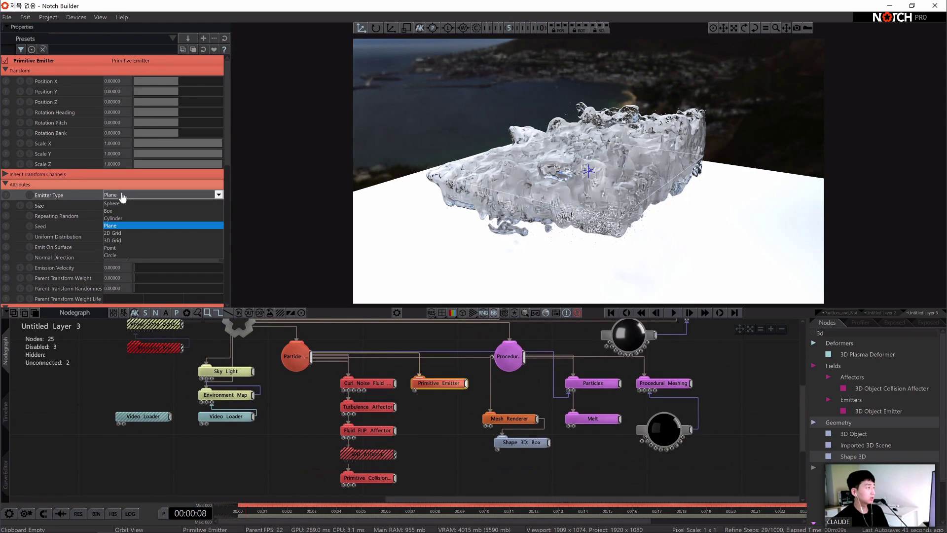
click(121, 202)
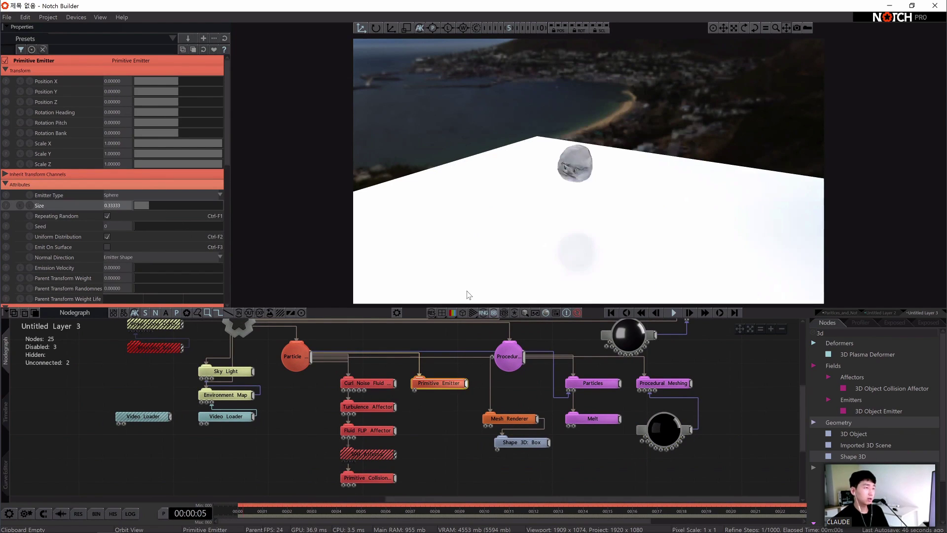
drag(150, 204, 154, 202)
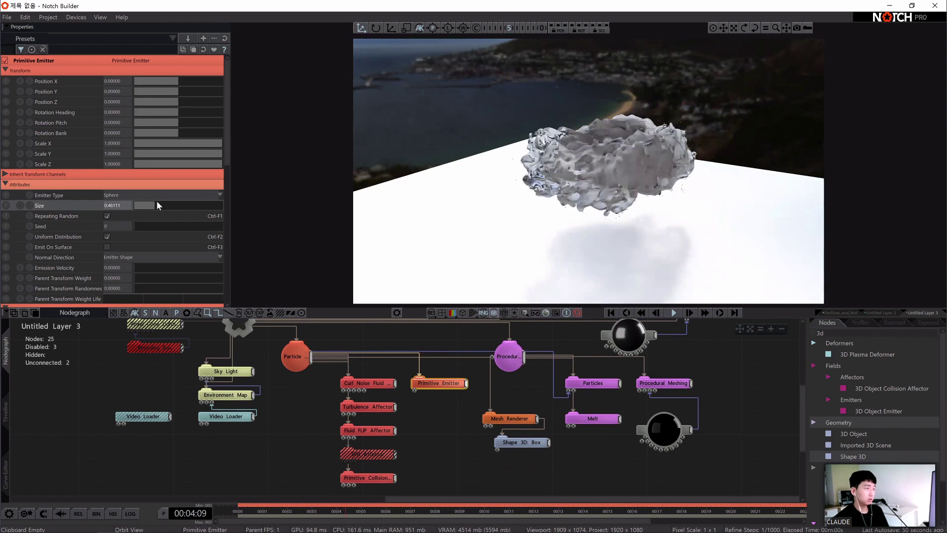
key(space)
- Disable the Primitive Collision node under the Particle Root and restart the simulation from the beginning
middle_drag(376, 464, 378, 433)
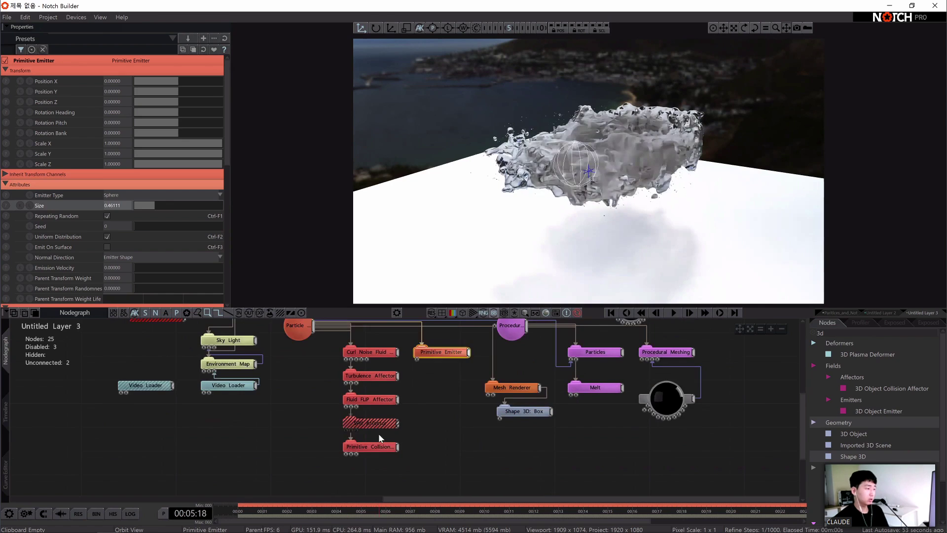
click(379, 446)
key(d)
click(426, 427)
key(Return)
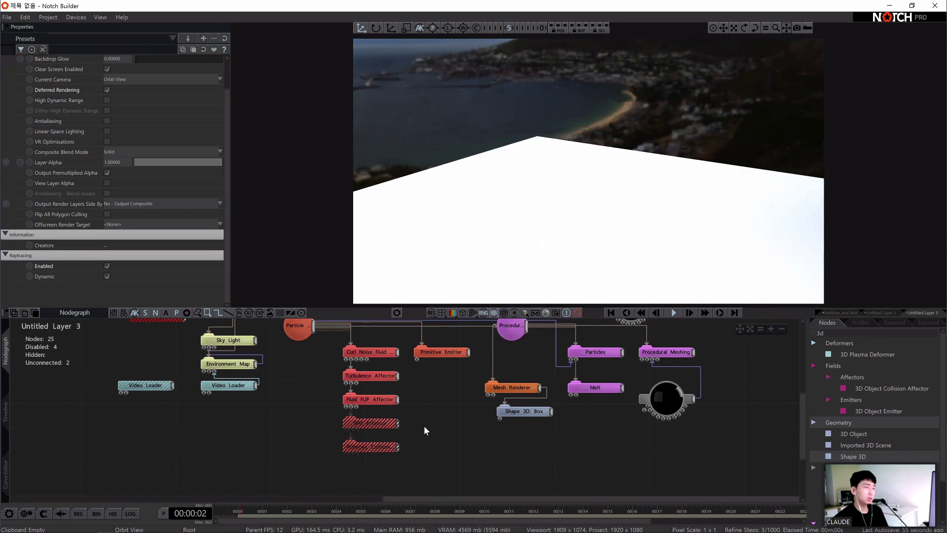
- Enable Use 3D Solver on the Fluid FLIP Affector
click(371, 399)
scroll(148, 143, down, 3)
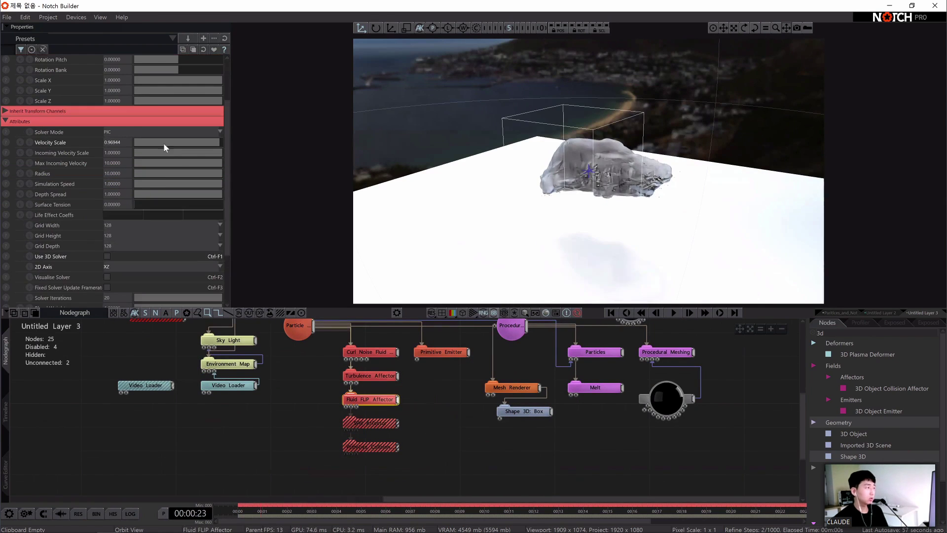
click(107, 256)
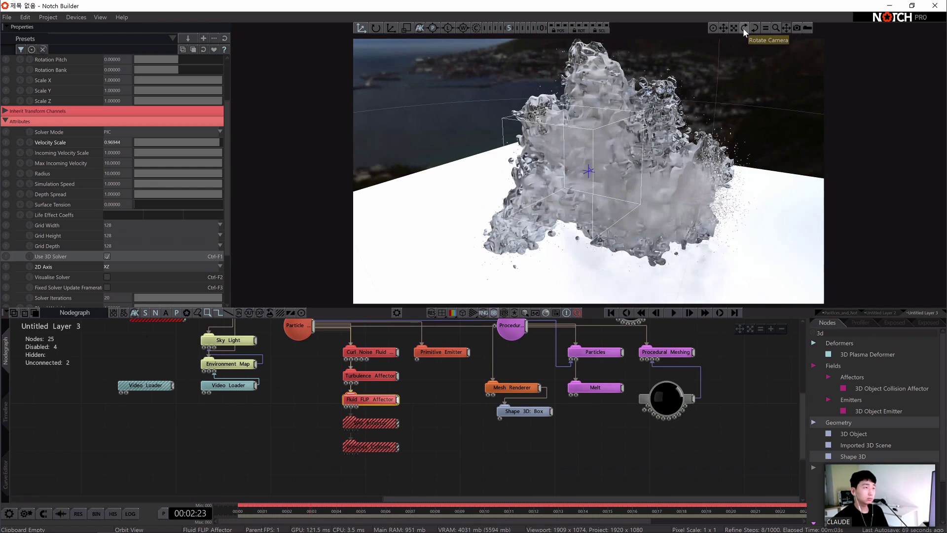
- Disable the Mesh Renderer so that only the glass fluid renders
click(512, 390)
key(d)
click(534, 366)
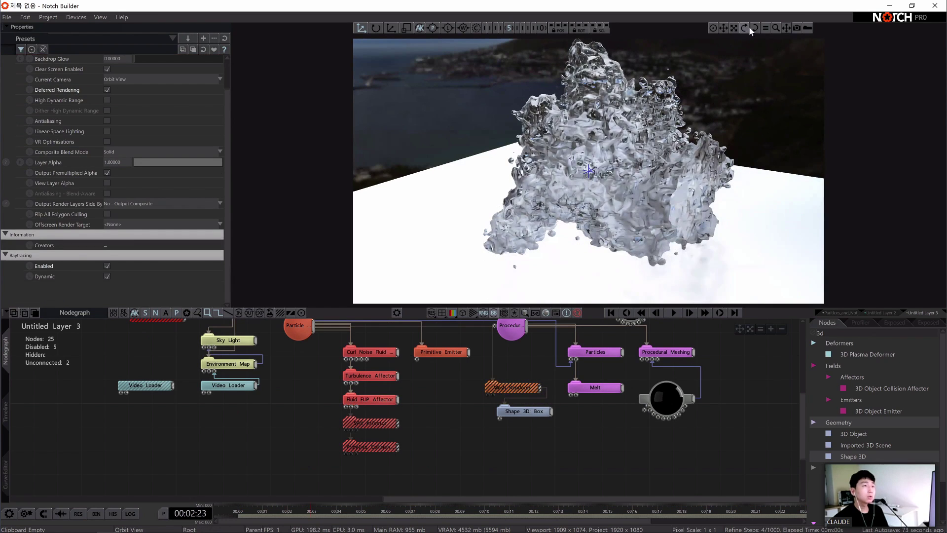
- Inspect the 3D glass fluid from several angles and distances against the HDRI background
drag(745, 28, 888, 40)
drag(799, 29, 691, 32)
middle_drag(679, 412, 673, 470)
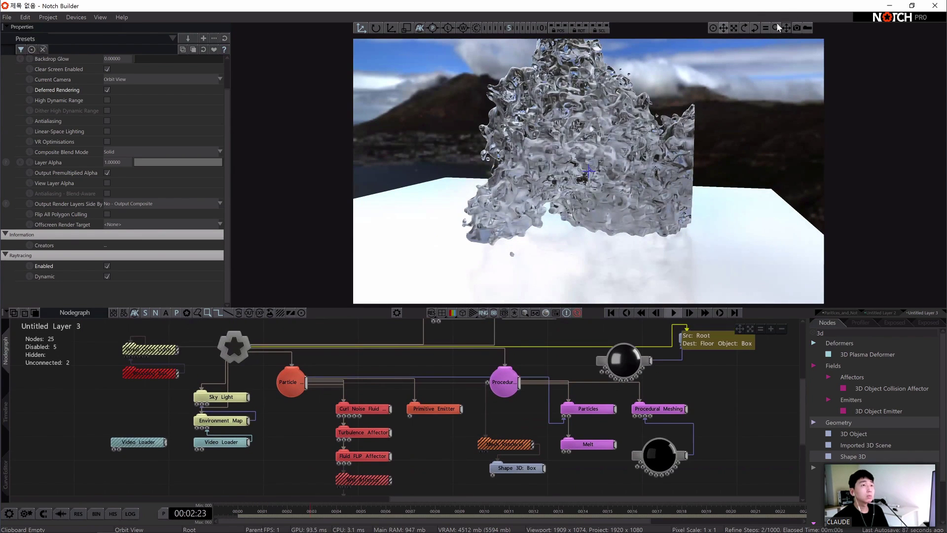
middle_drag(456, 225, 456, 265)
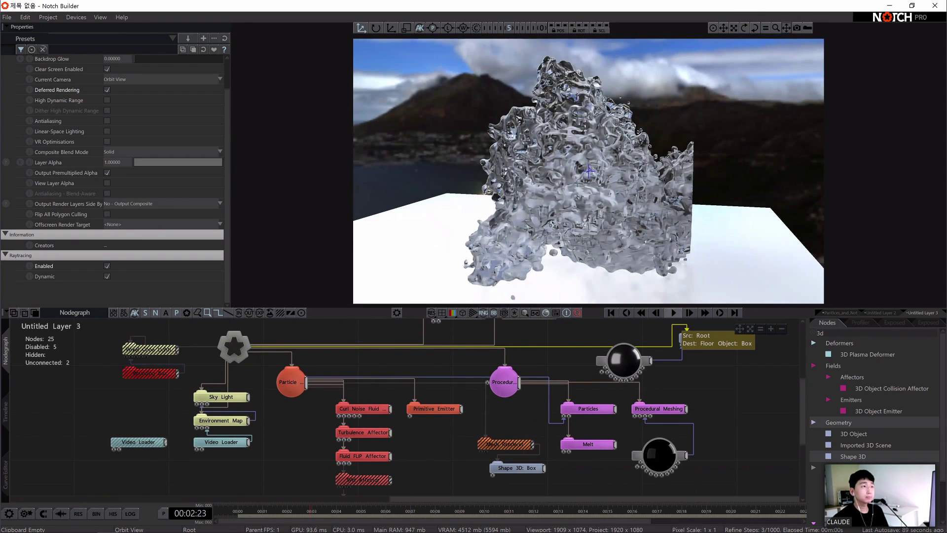
drag(734, 27, 726, 50)
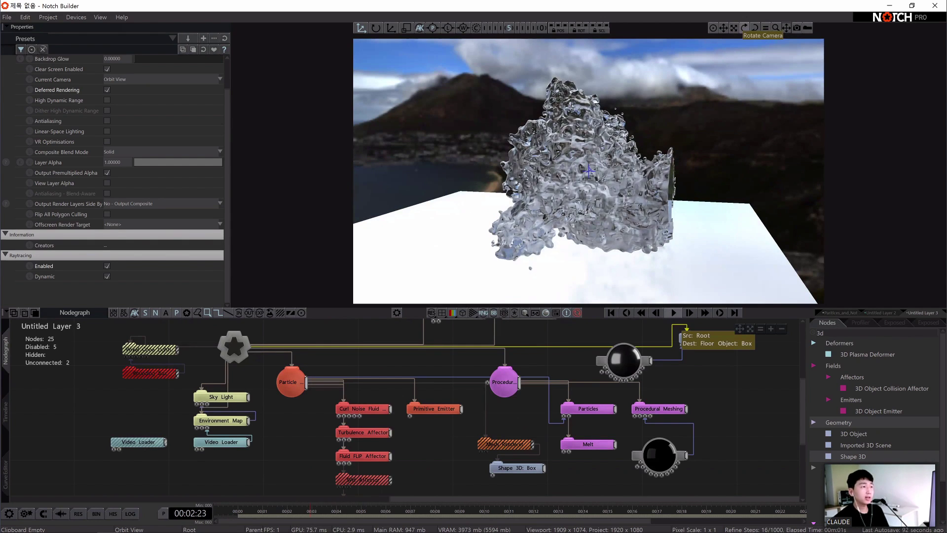
drag(745, 28, 829, 54)
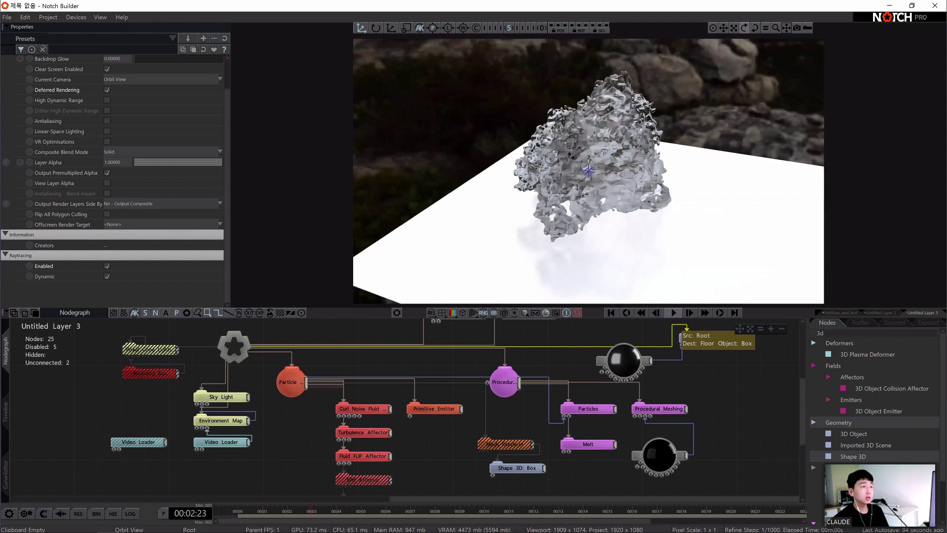
drag(745, 28, 828, 28)
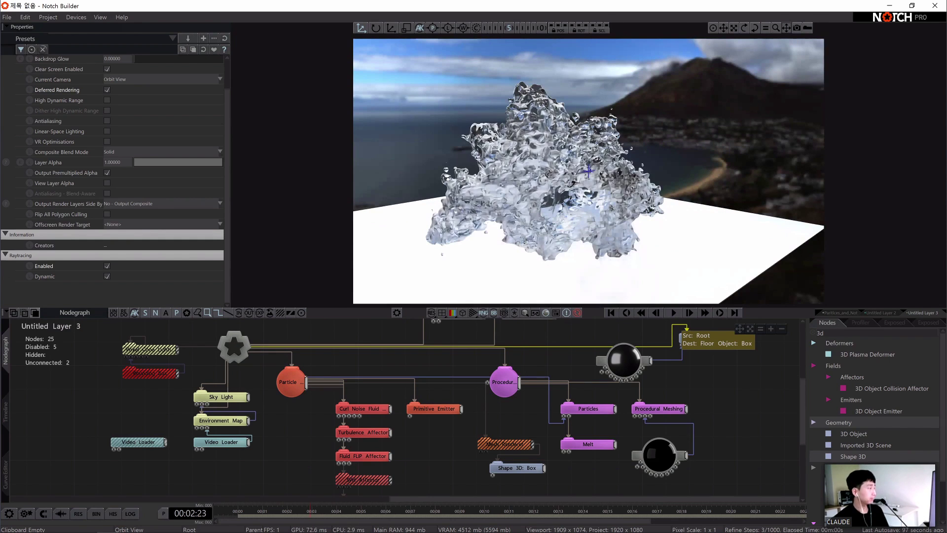